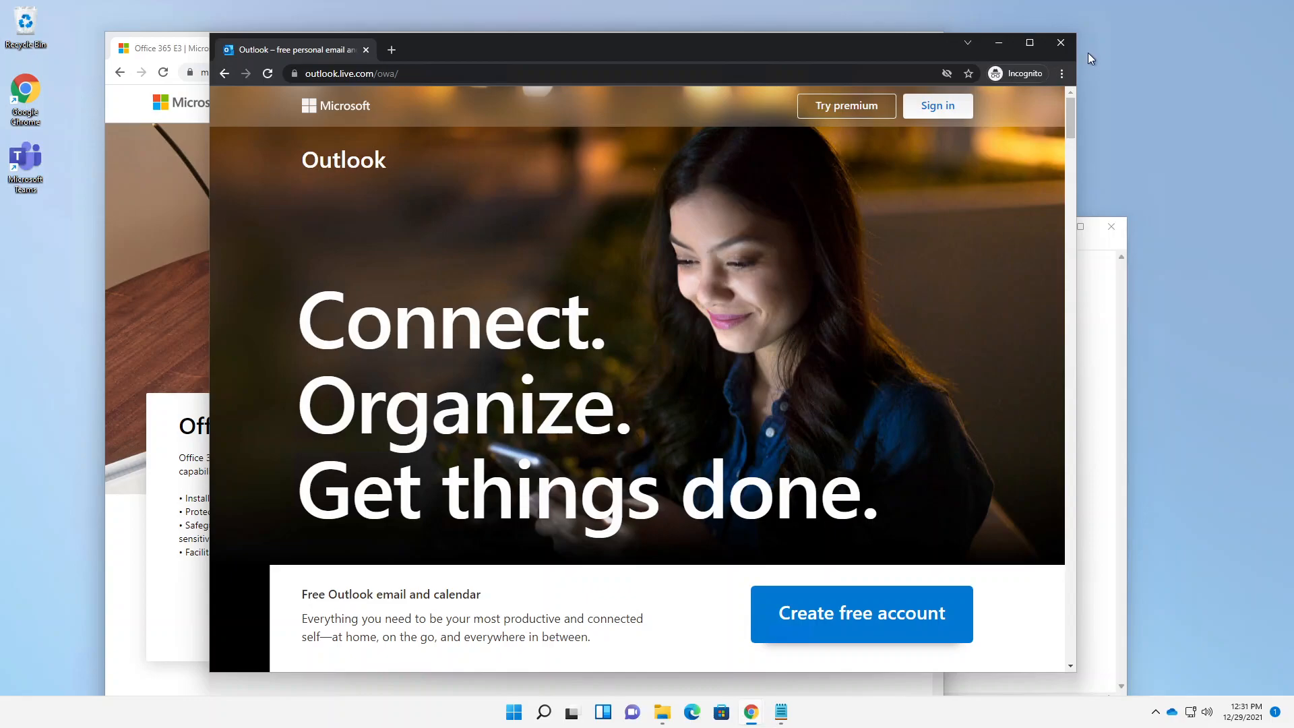
Step: Move the incognito Outlook window aside and bring the Office 365 E3 window forward
left_click(1063, 74)
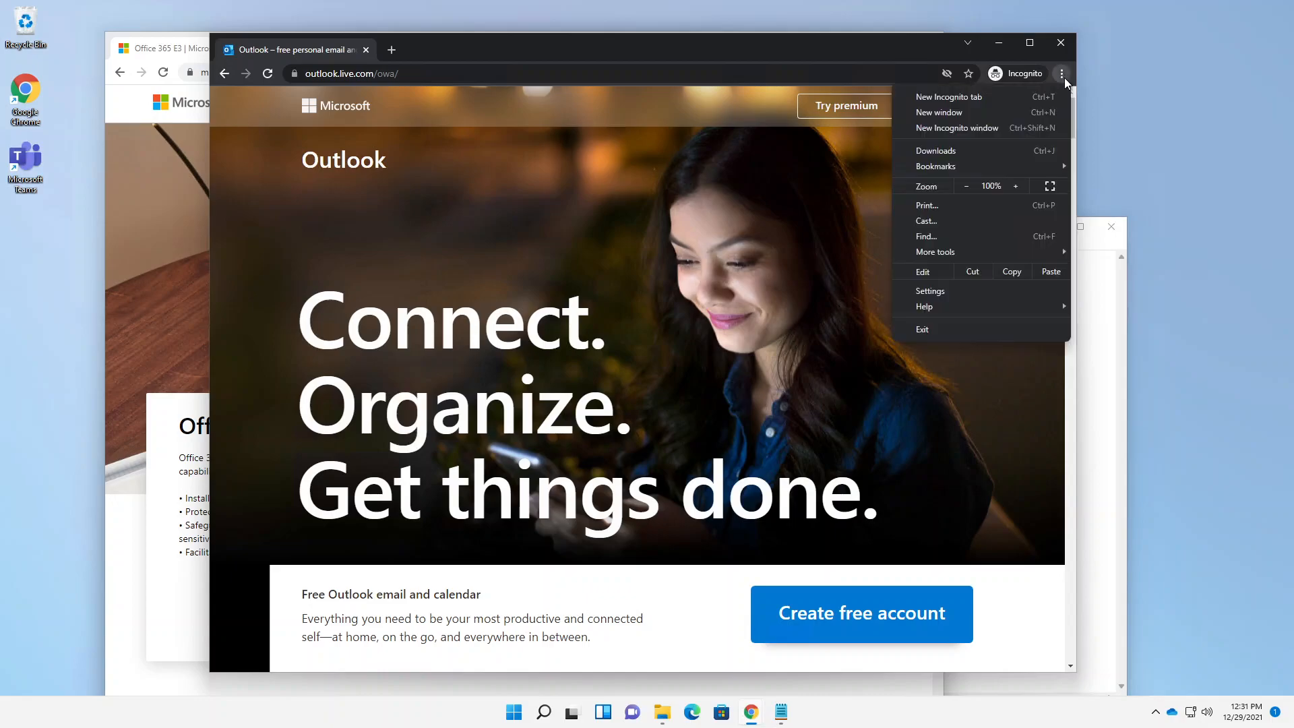
left_click(1023, 74)
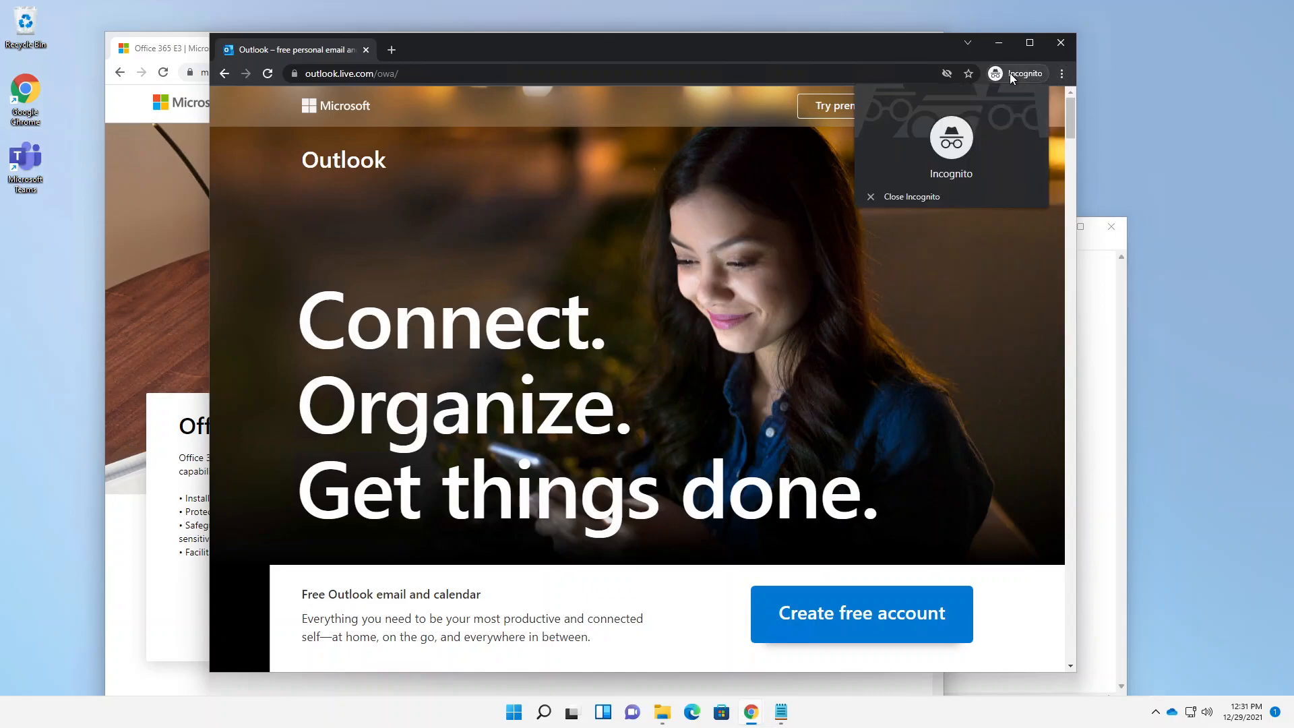
left_click_drag(900, 58, 935, 147)
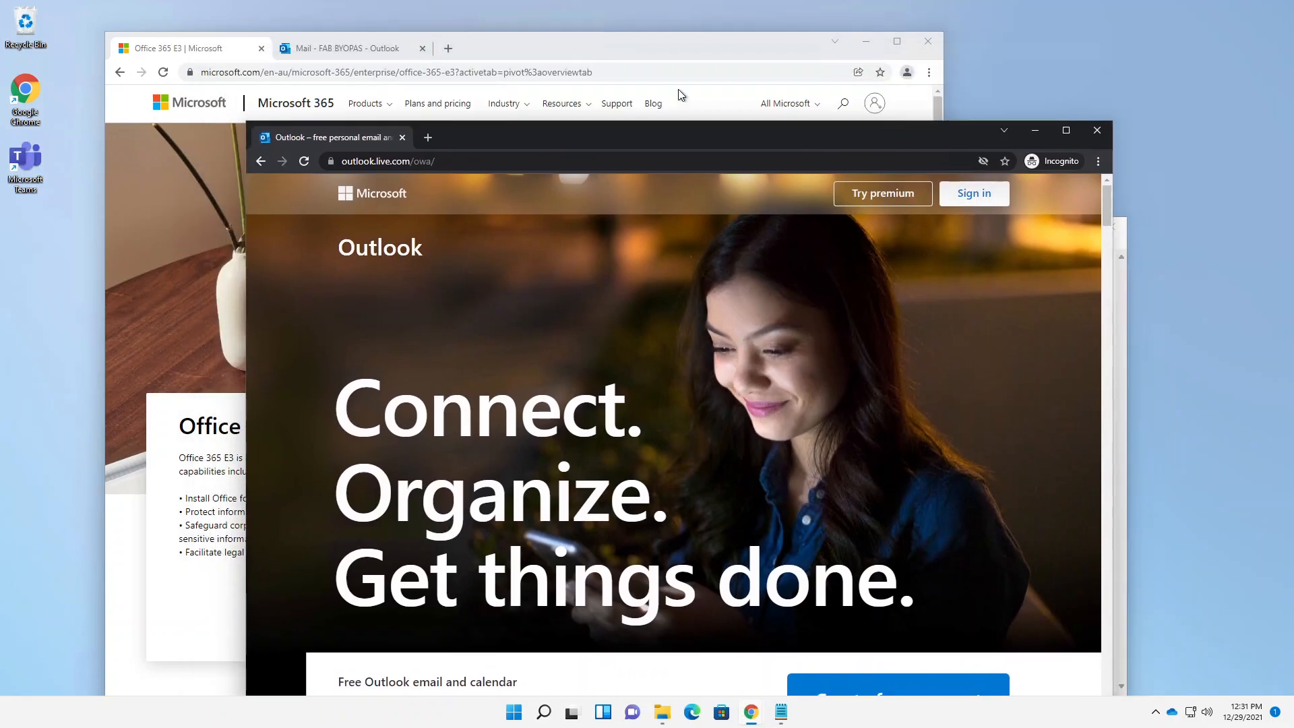
left_click(929, 81)
left_click(908, 73)
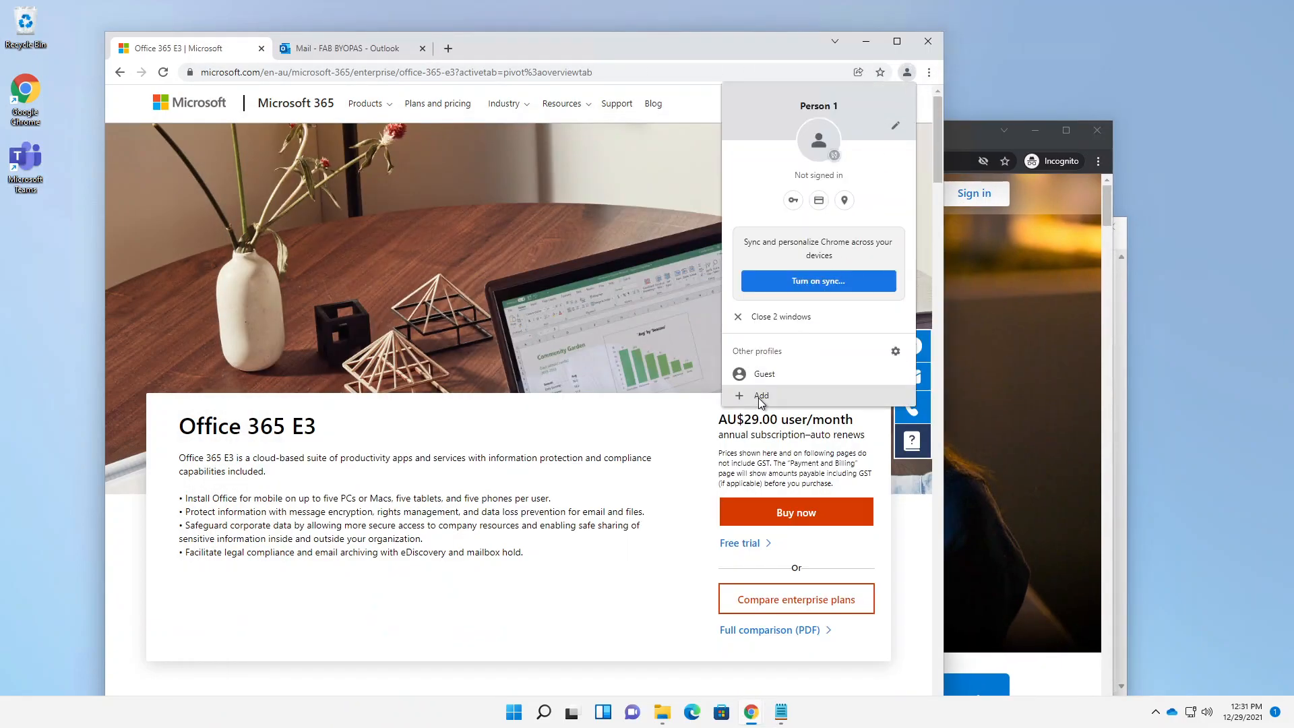
left_click(788, 57)
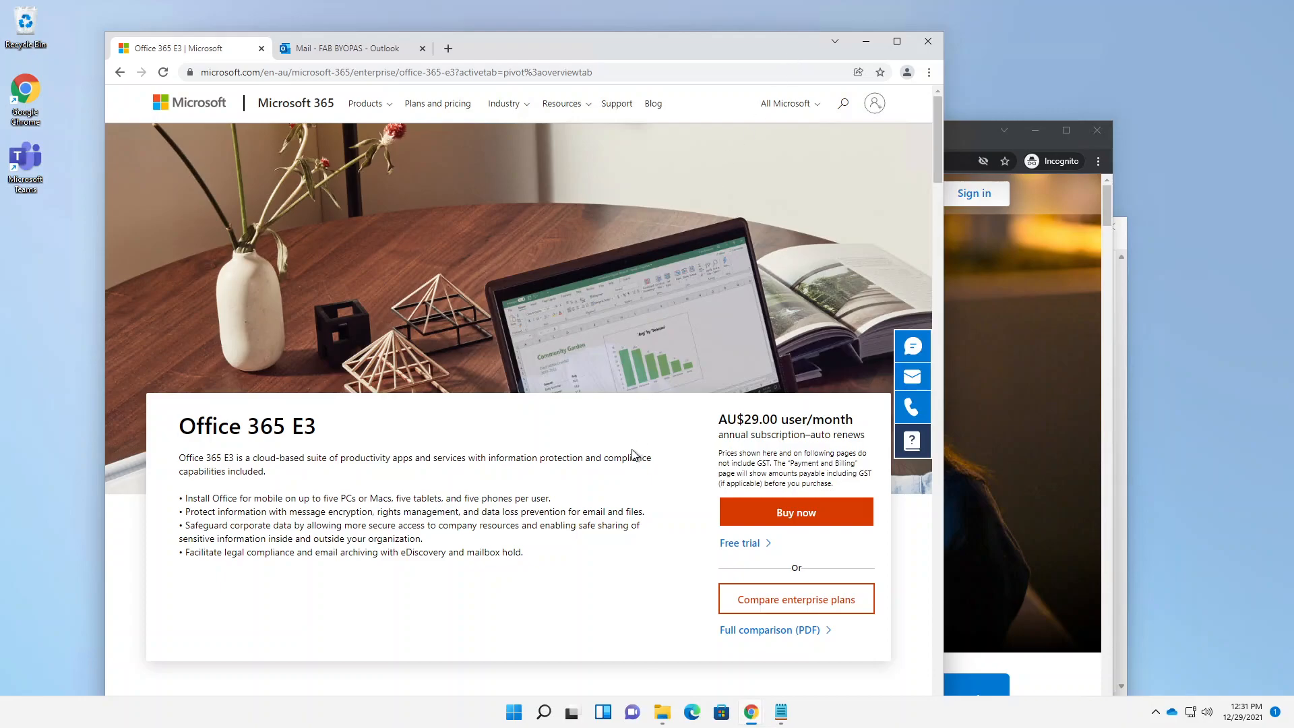
Step: Open M00-BYOPAS Labs Overview.pdf from the BYOPASAttendee folder in Downloads
left_click(661, 712)
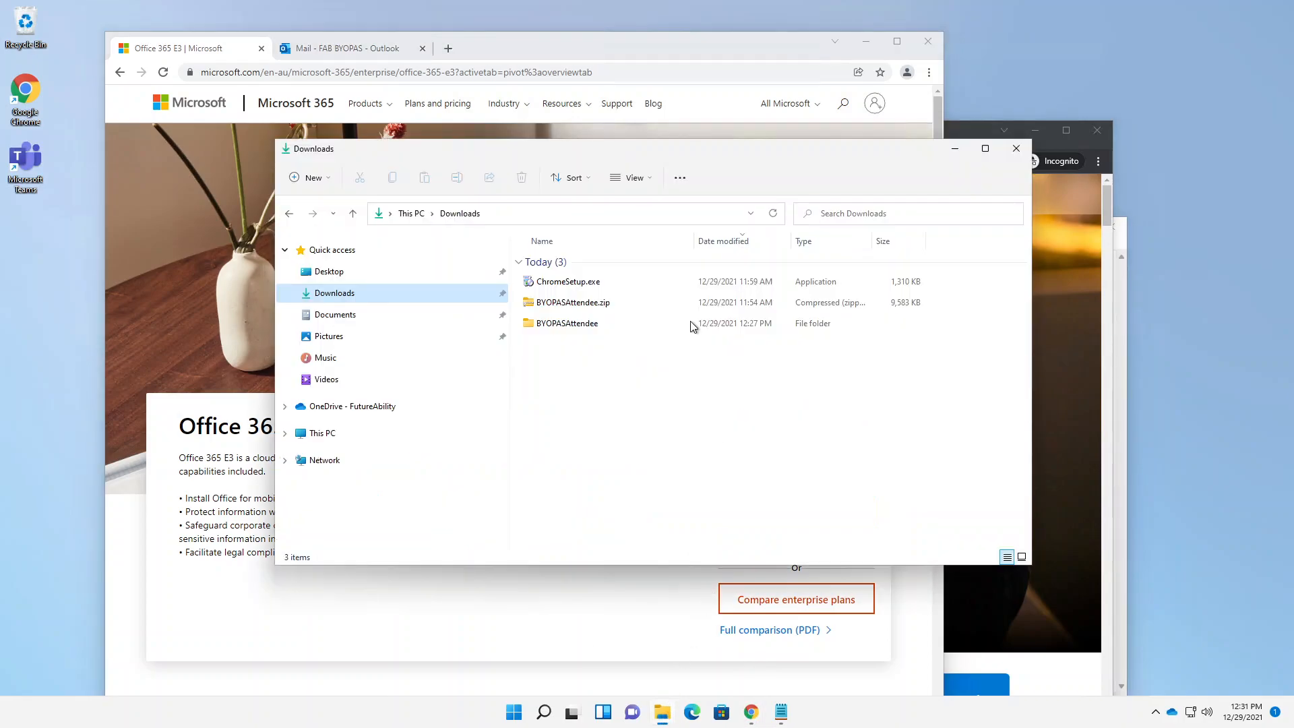
double_click(559, 325)
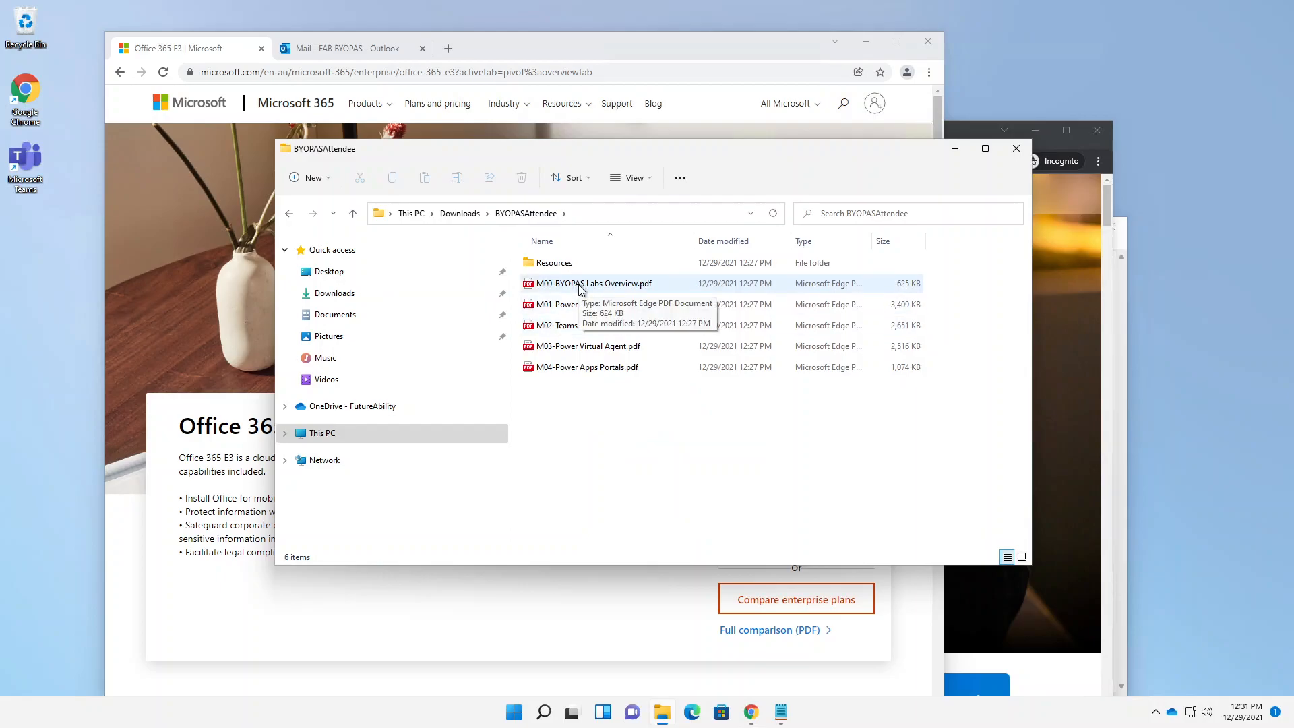
double_click(581, 286)
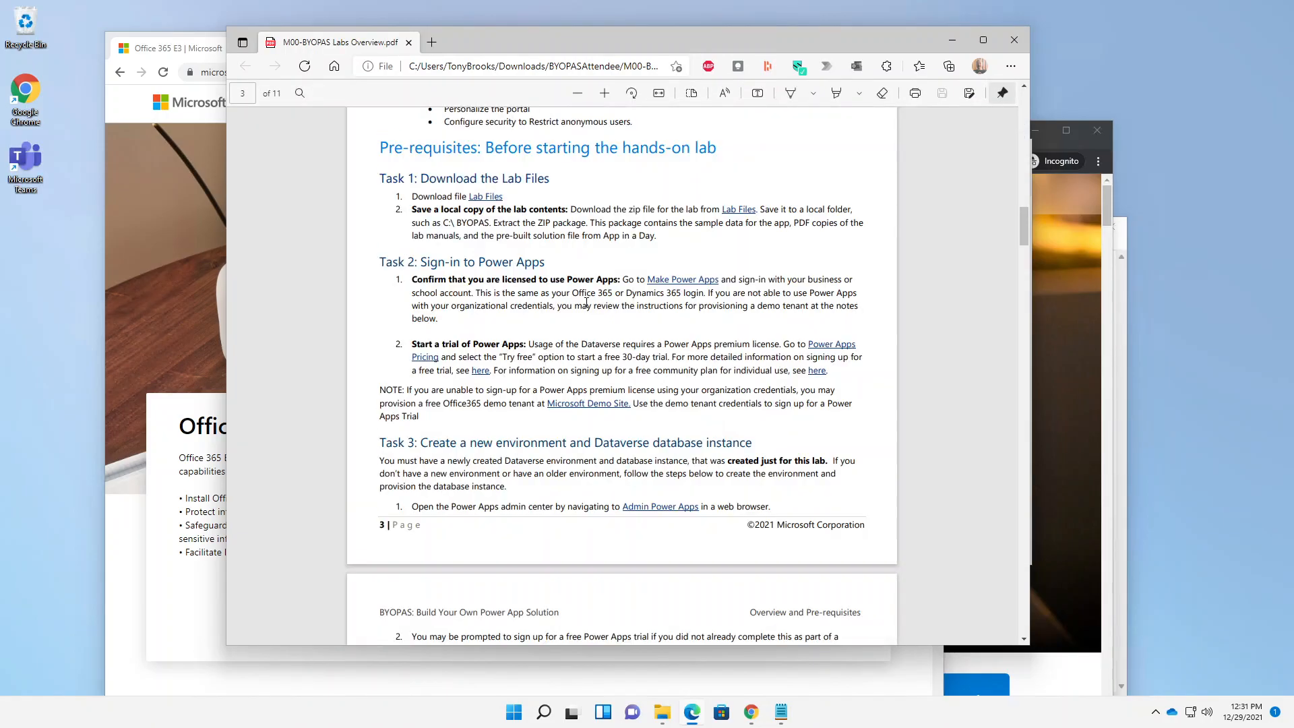
Step: Read Pre-requisite Tasks 1–3 on page 3 of the labs overview, then close the PDF
scroll(586, 302, "up", 10)
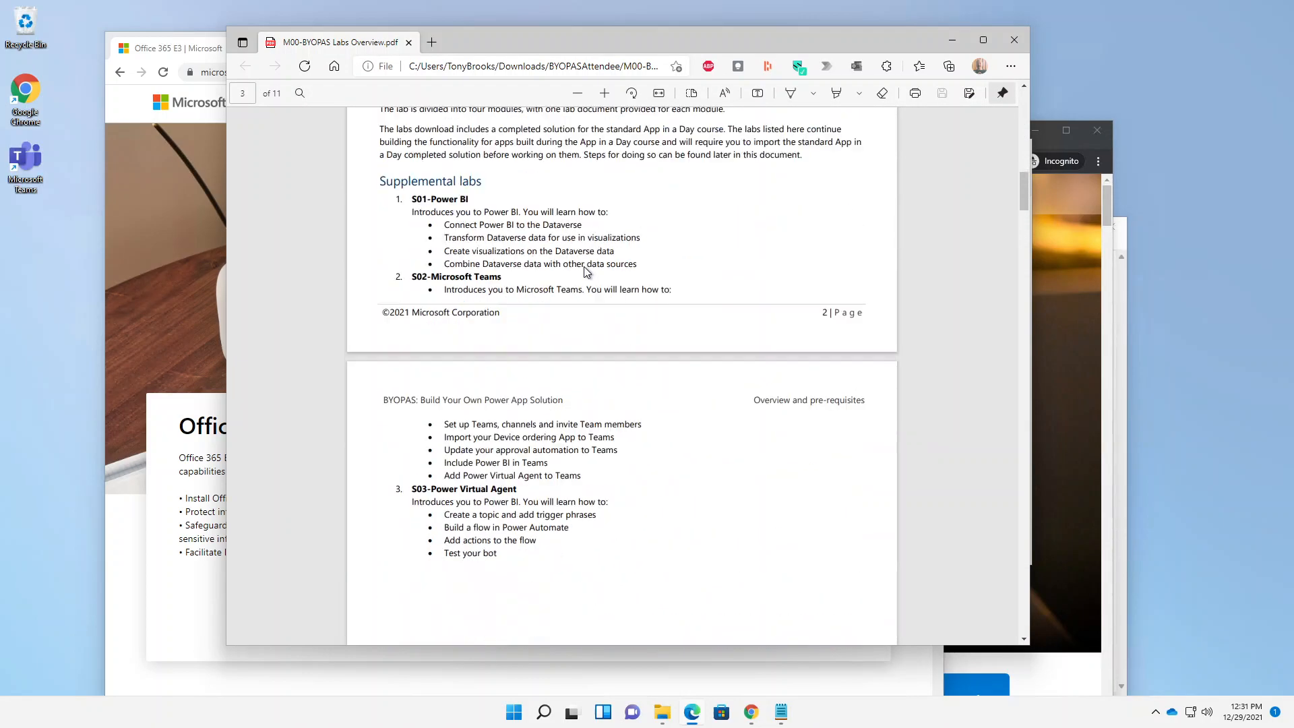
scroll(587, 271, "down", 10)
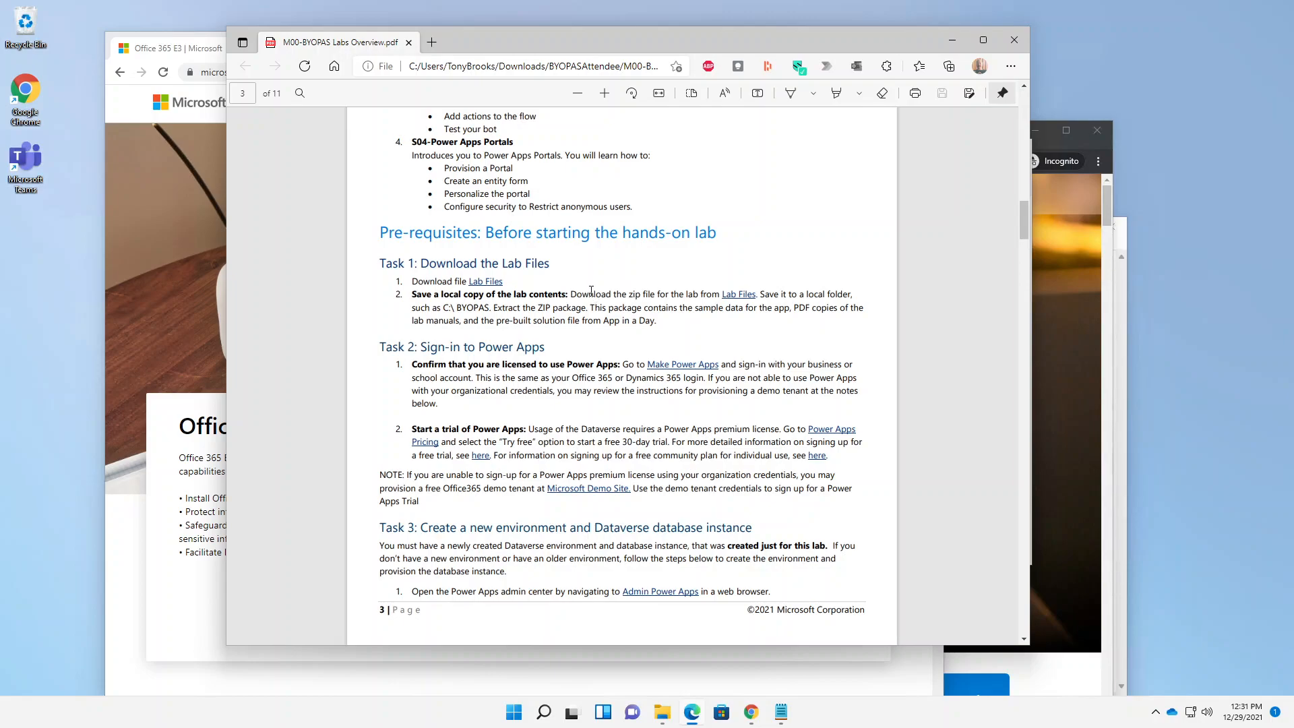
scroll(590, 291, "down", 1)
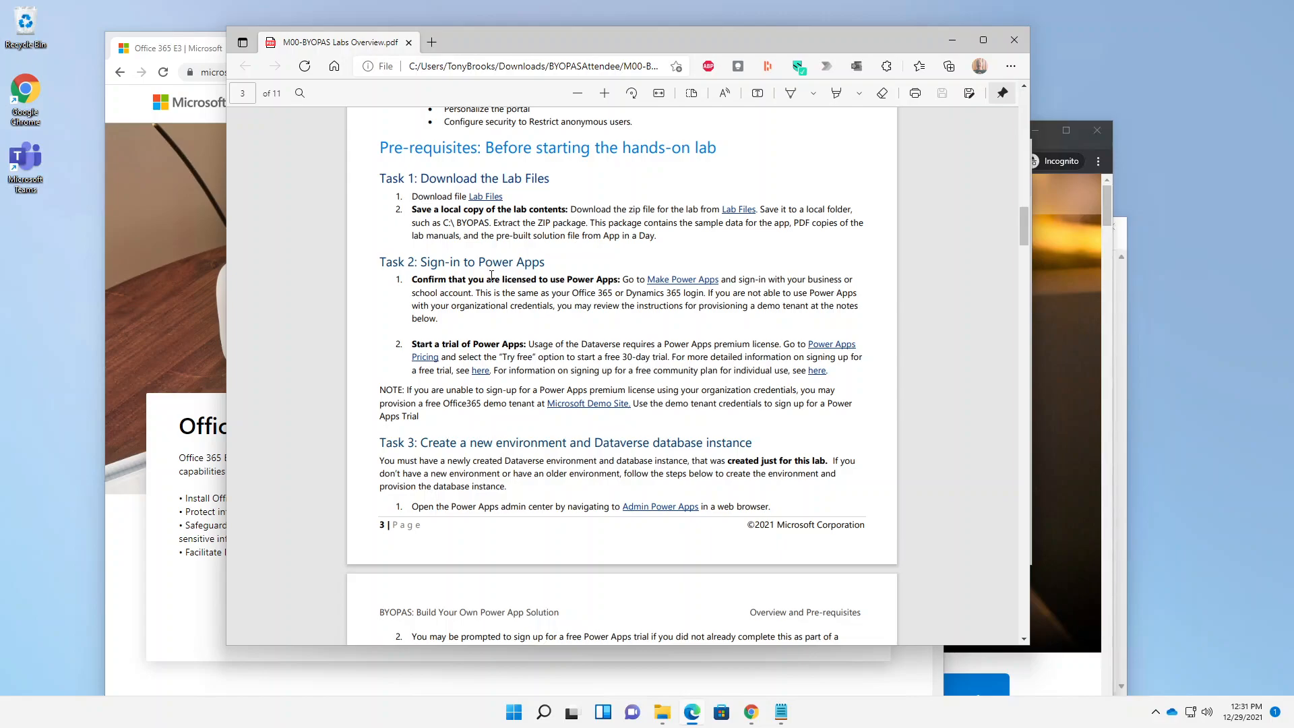
scroll(491, 273, "down", 1)
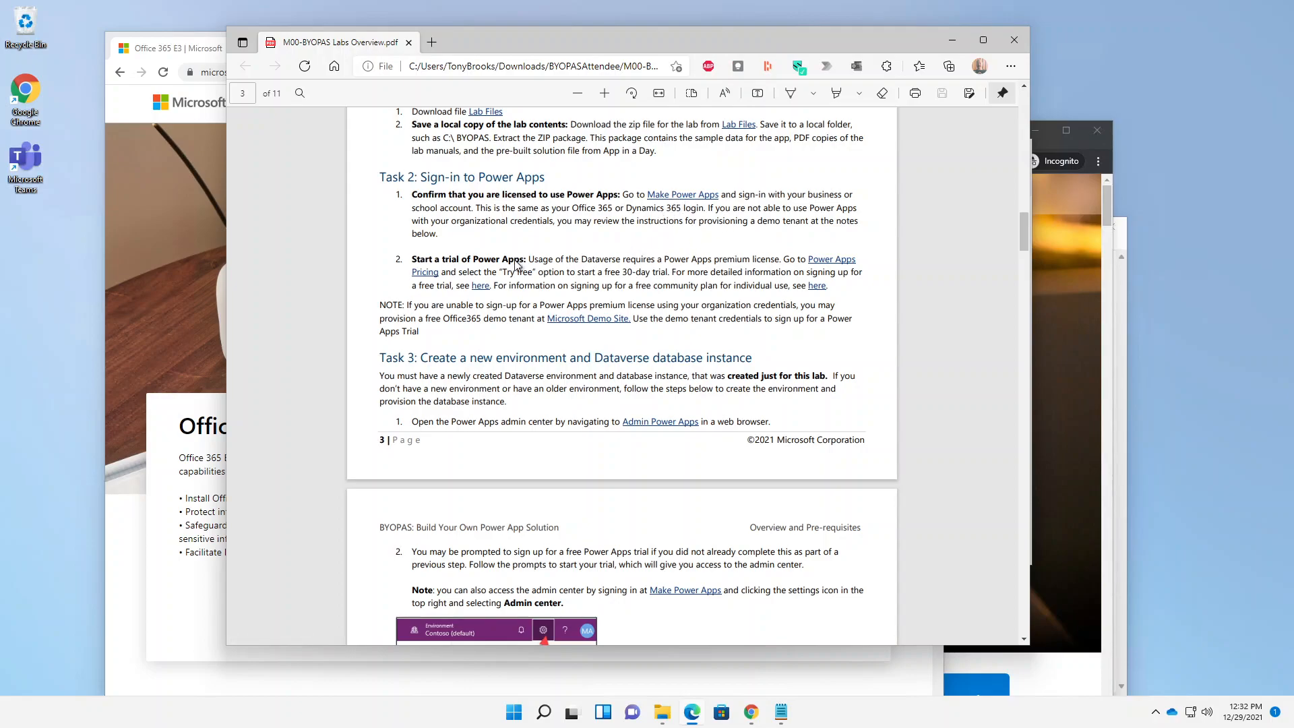
scroll(513, 270, "down", 1)
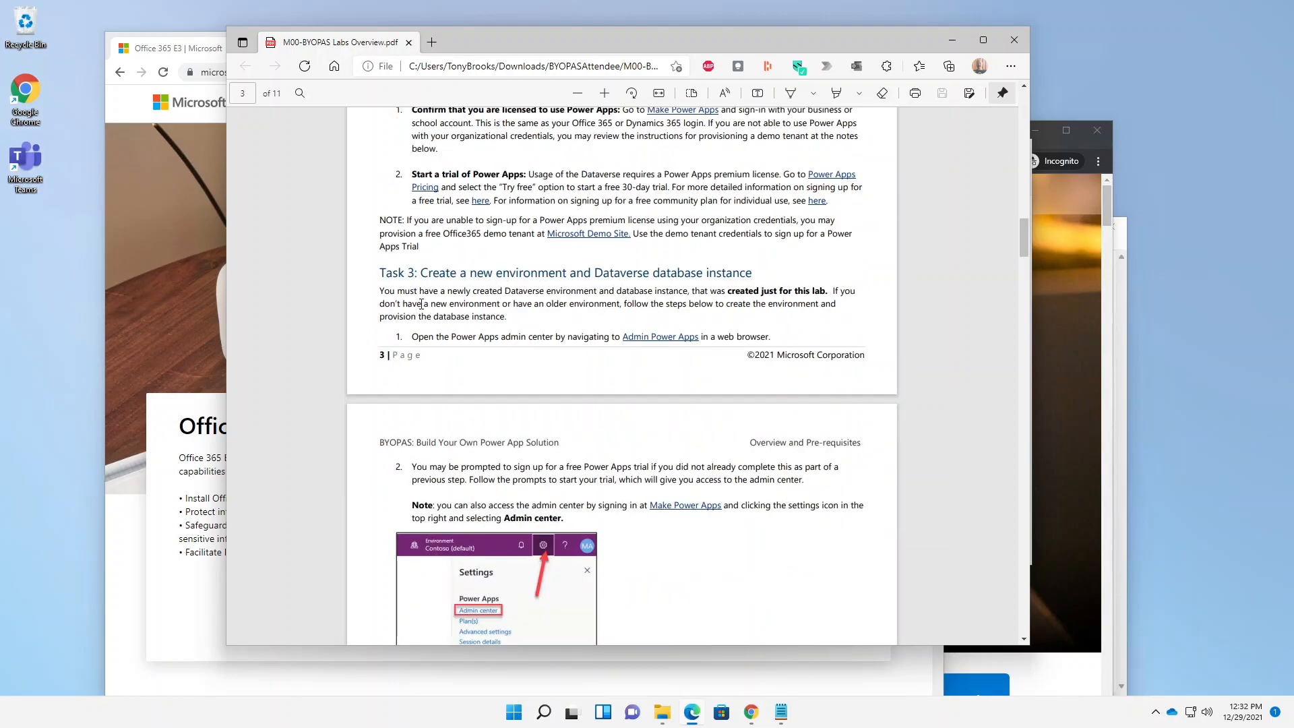
scroll(422, 304, "up", 1)
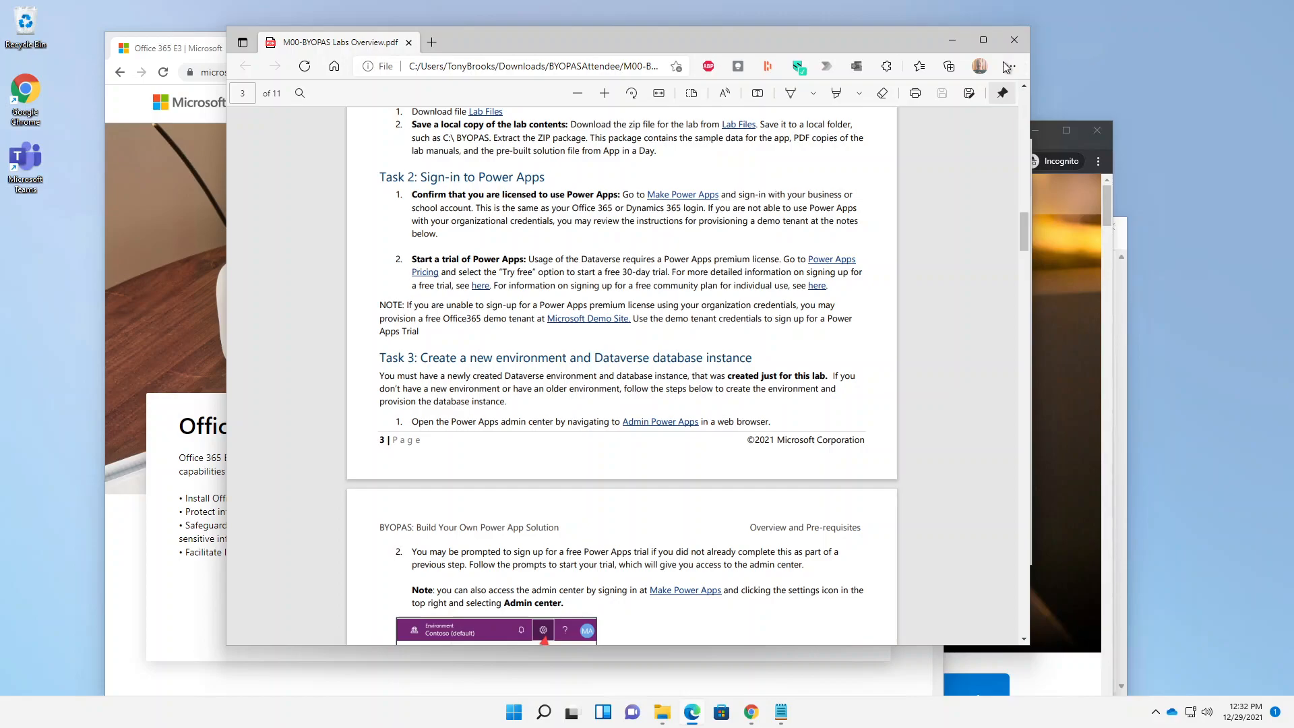
left_click(952, 40)
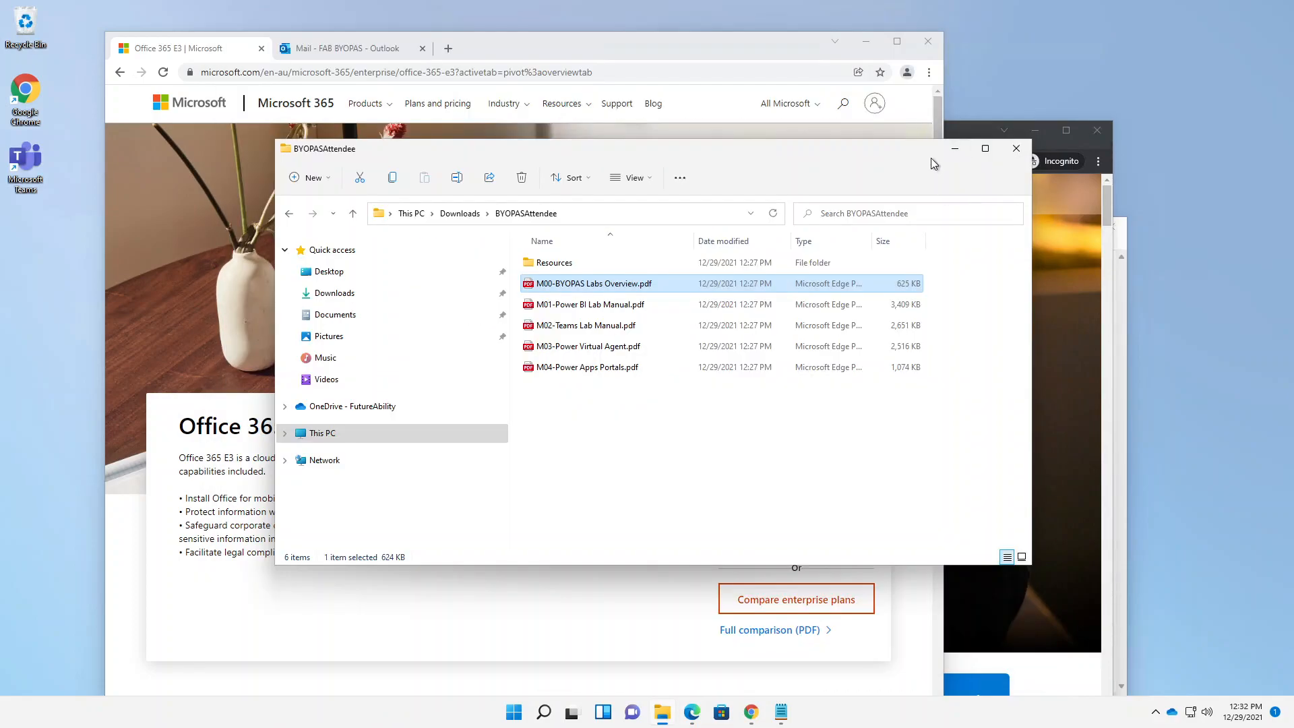
Step: Minimise File Explorer and the incognito Outlook window, then select the Office 365 E3 page address
left_click(955, 149)
left_click(960, 139)
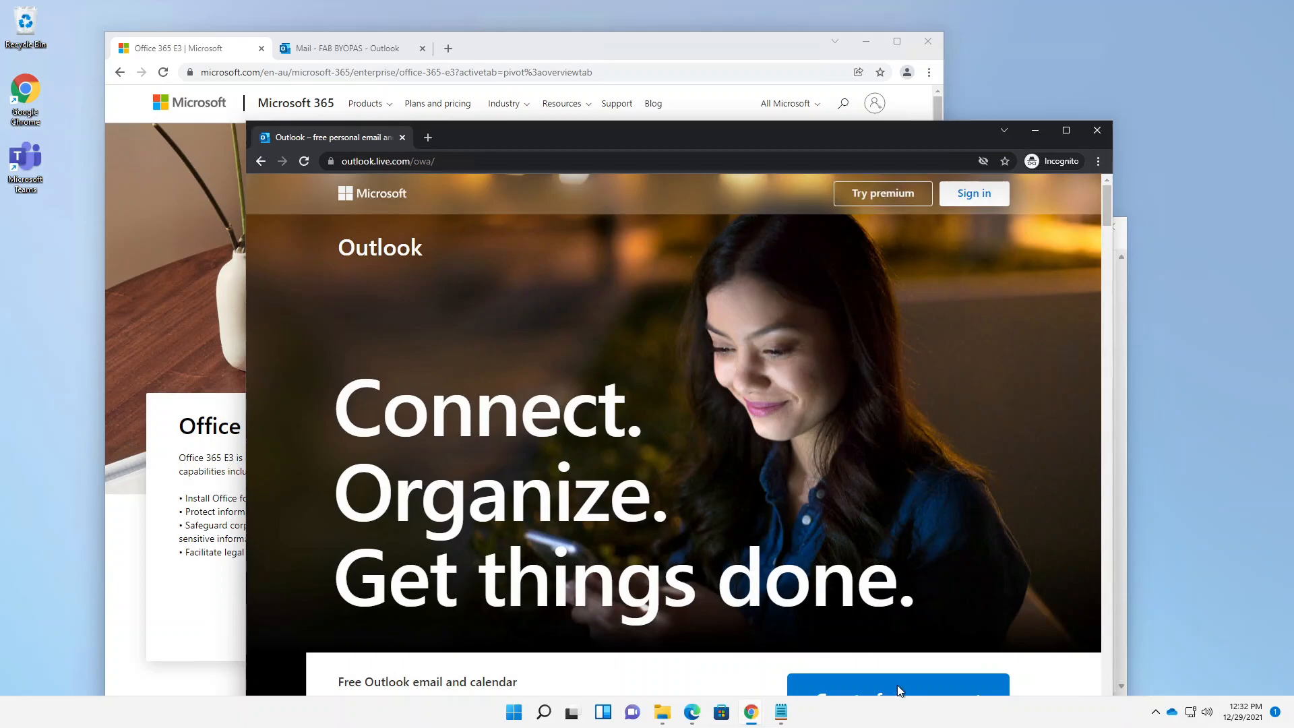
scroll(903, 682, "down", 3)
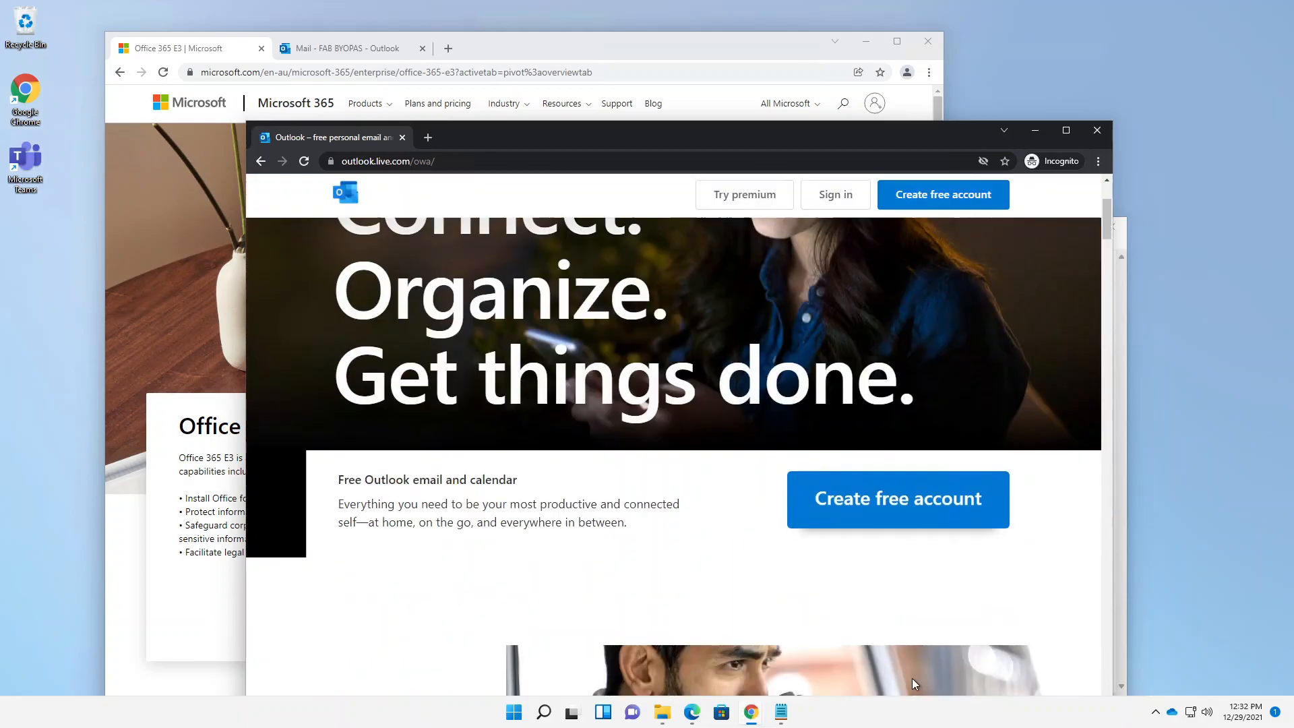
left_click(1029, 132)
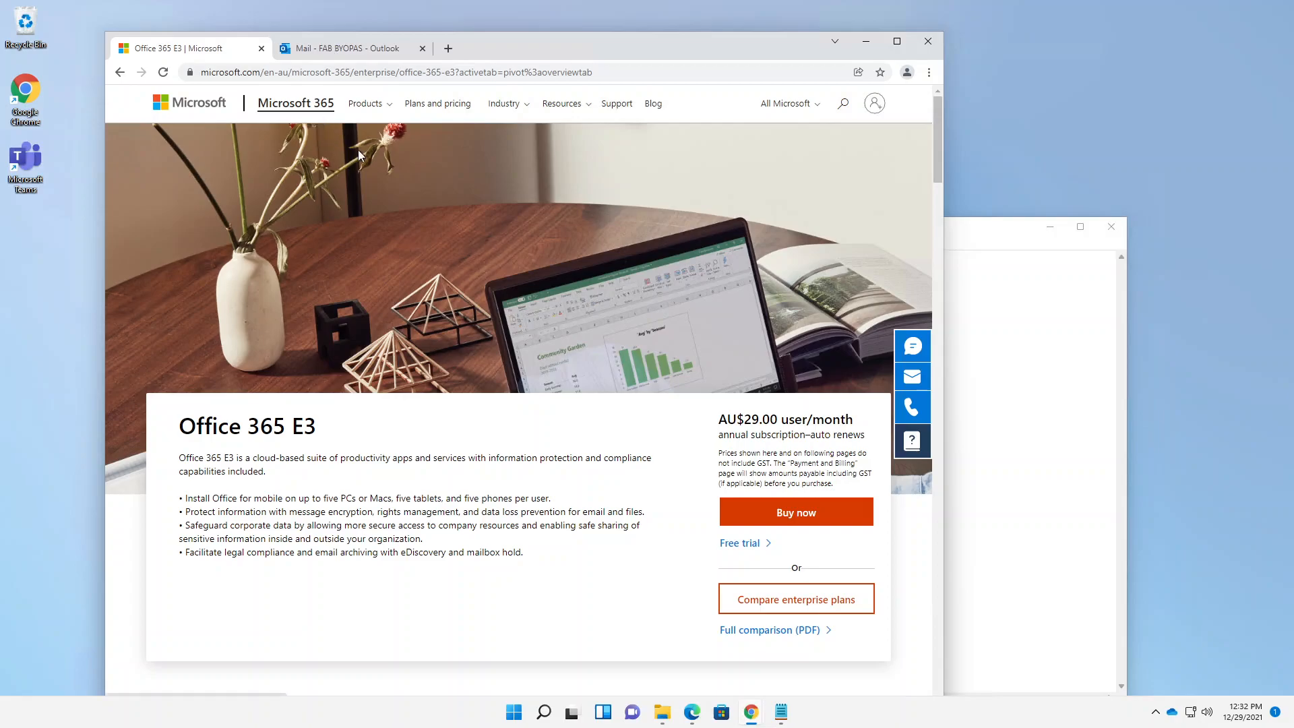
left_click_drag(456, 72, 123, 82)
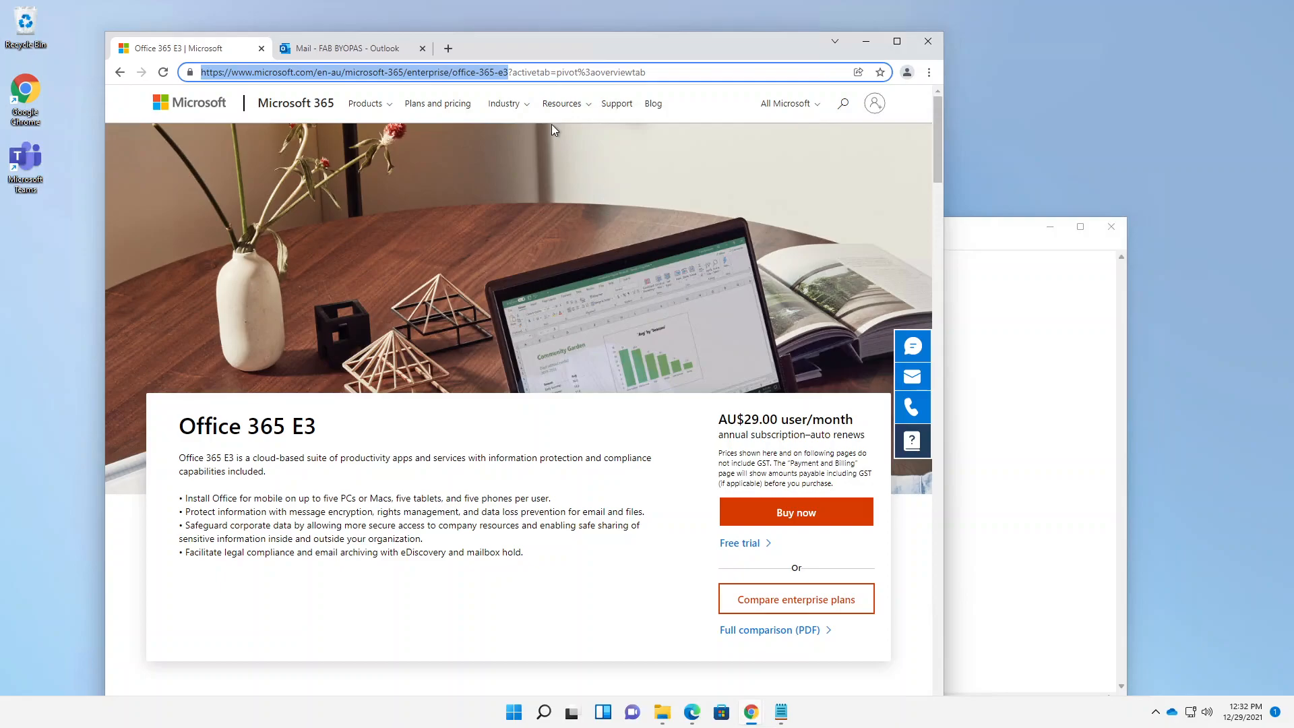
Step: Search 'office 365 trial', check the Australia - English free trial page, then close that tab
left_click(448, 49)
type("o")
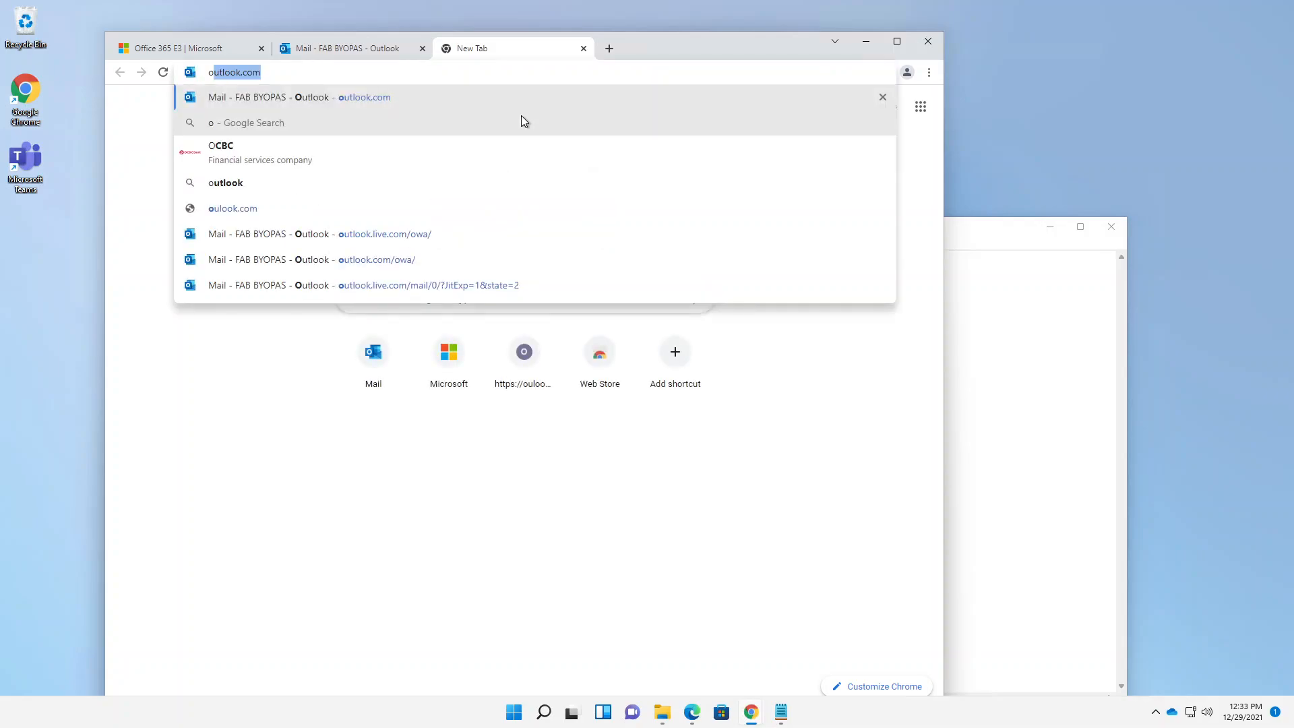
type("ffice 365 trial")
key("Return")
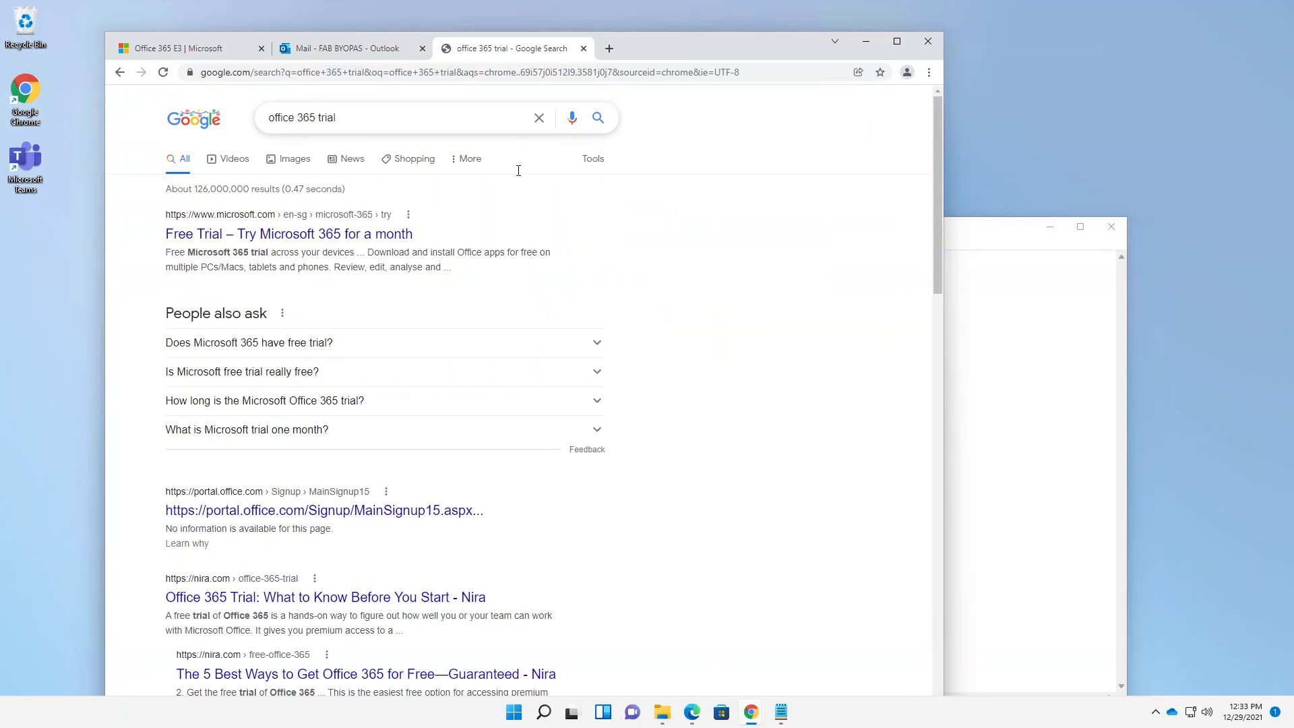
scroll(429, 311, "down", 1)
scroll(428, 311, "down", 3)
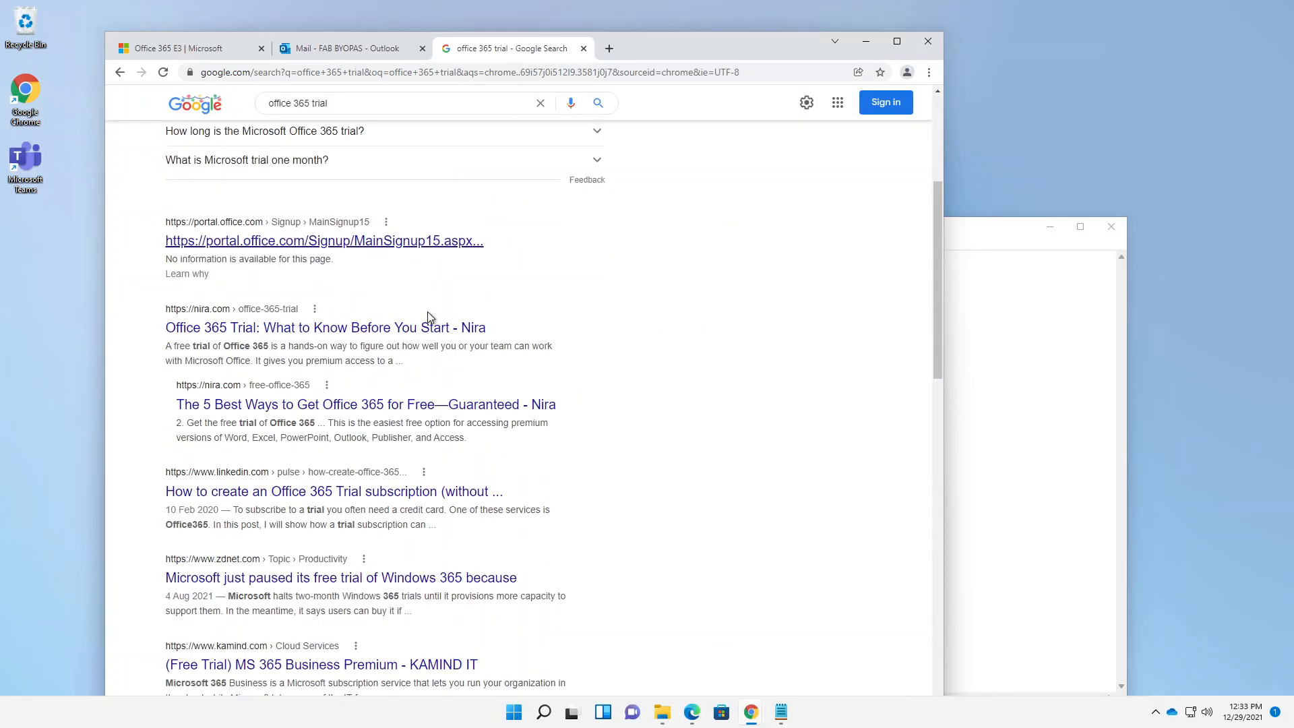
scroll(427, 311, "up", 4)
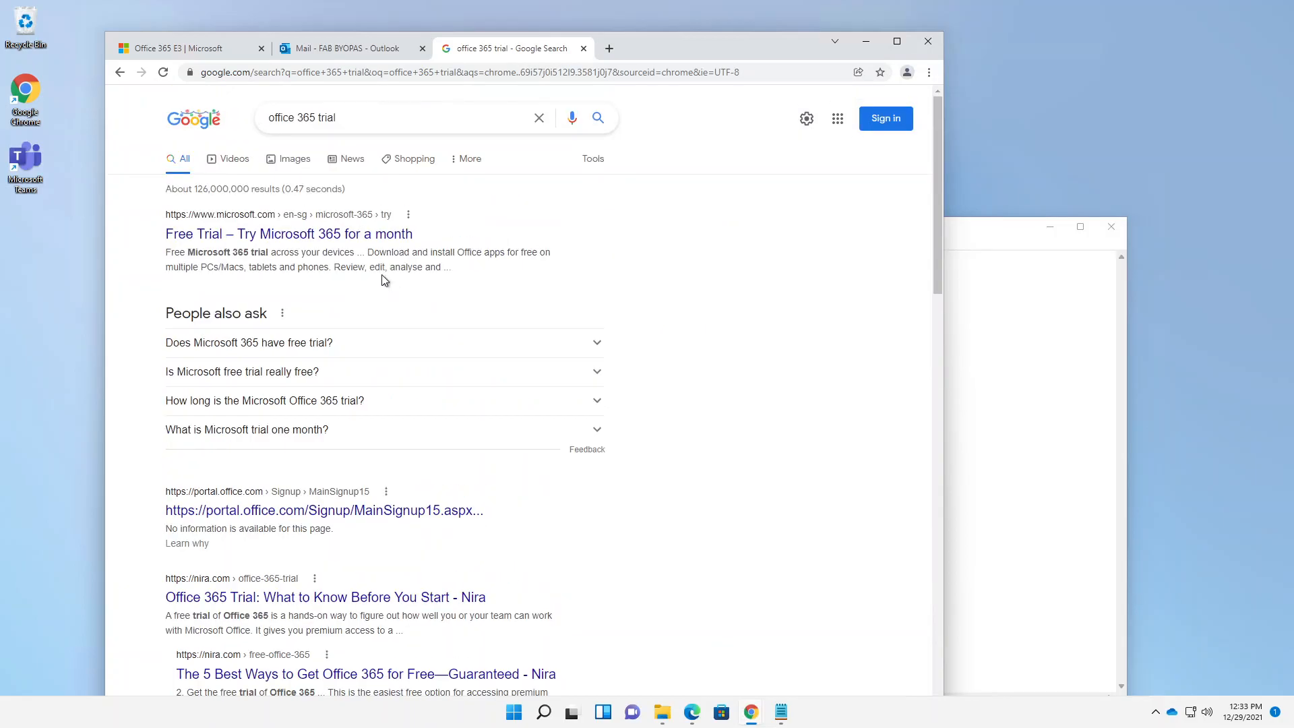
left_click(339, 234)
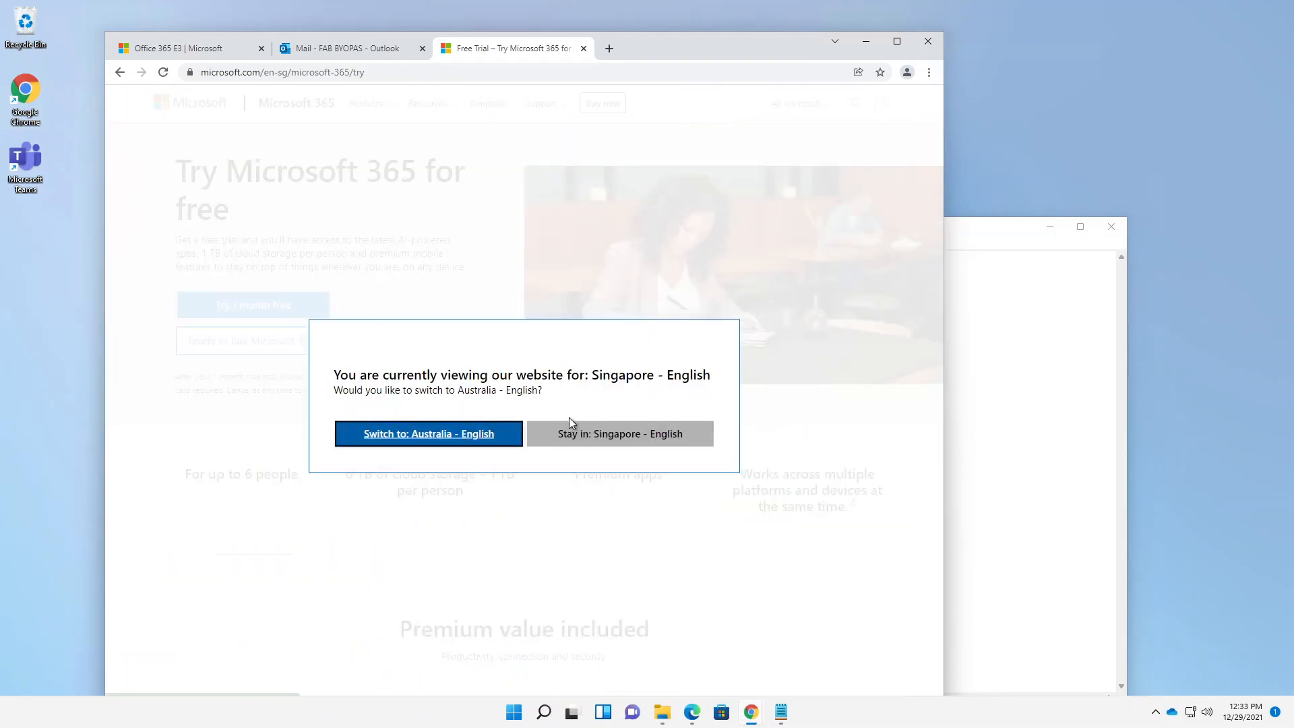
left_click(448, 432)
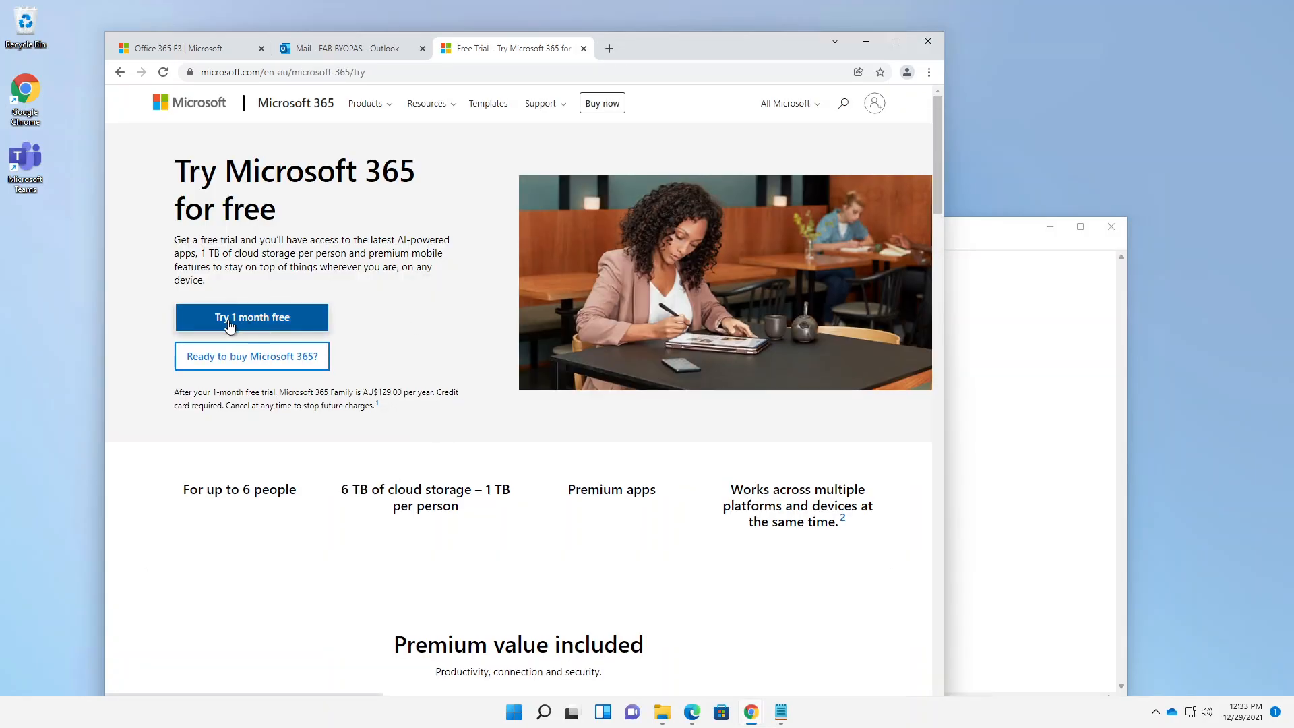
left_click(177, 47)
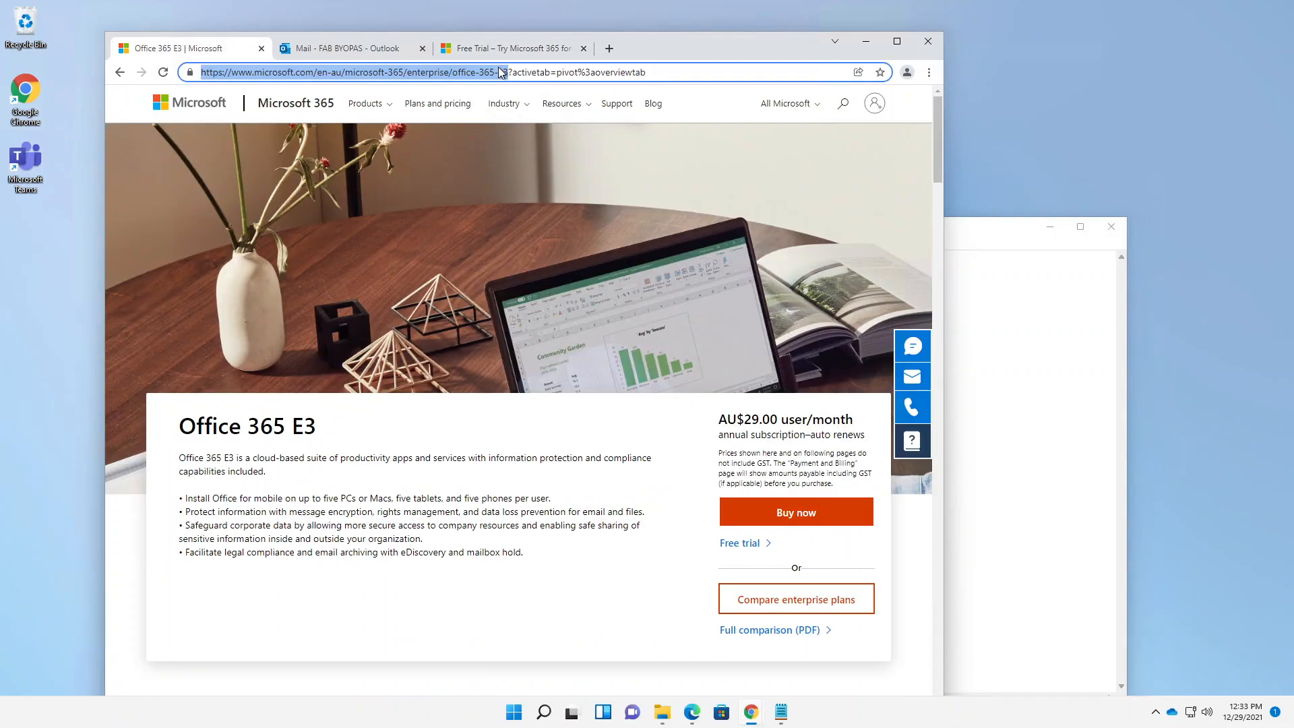
left_click(553, 50)
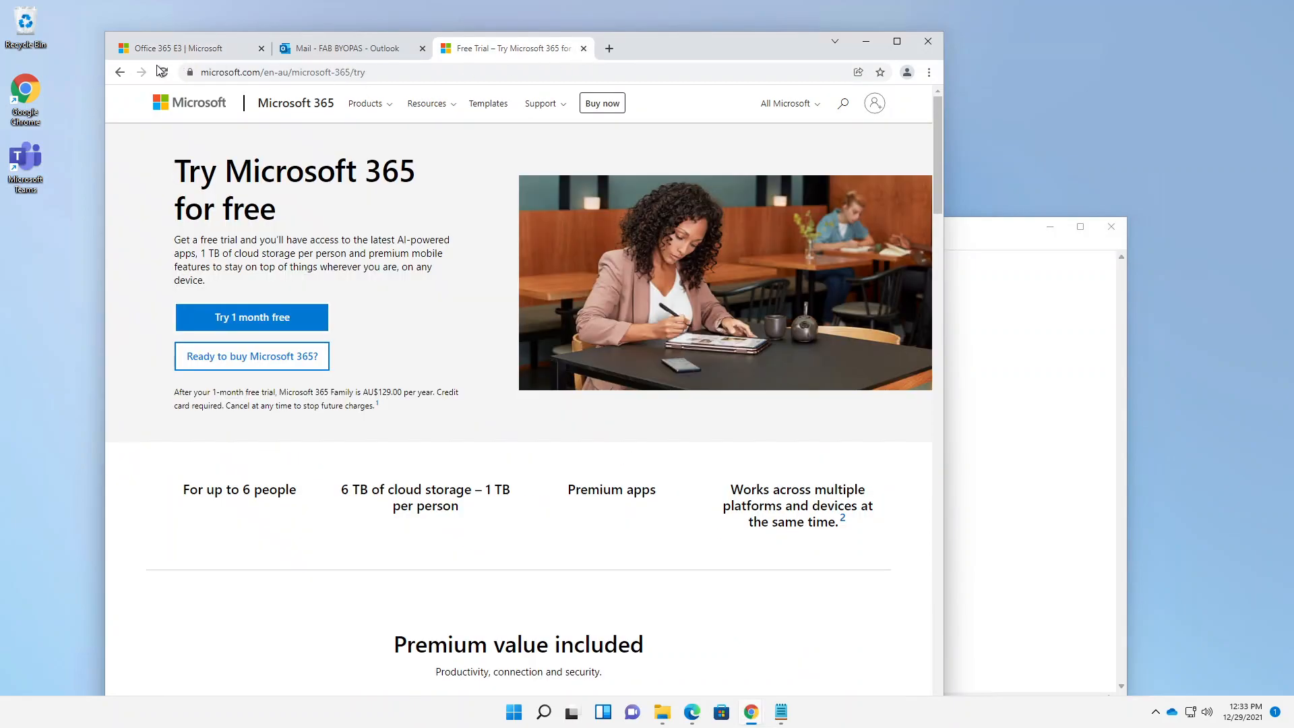
left_click(584, 48)
left_click(166, 49)
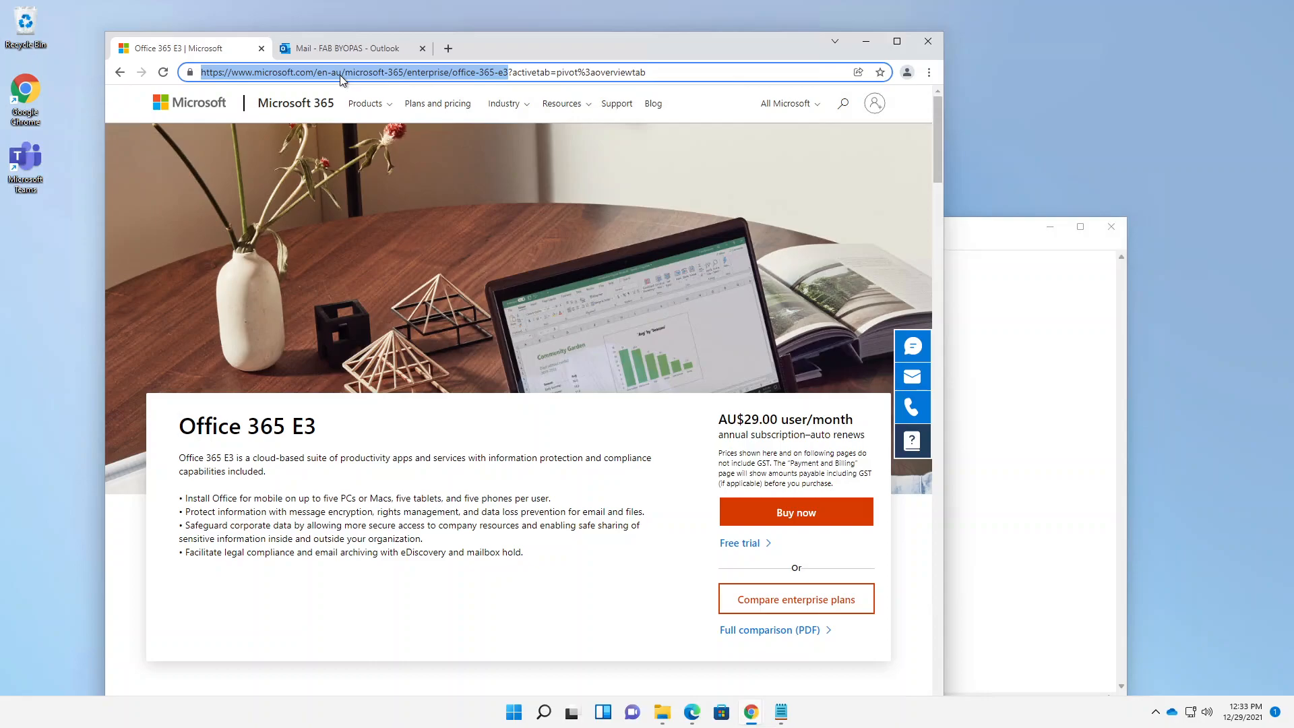
Step: Copy the Office 365 E3 page URL and paste it after '1. Set up tenant' in Notepad
right_click(341, 79)
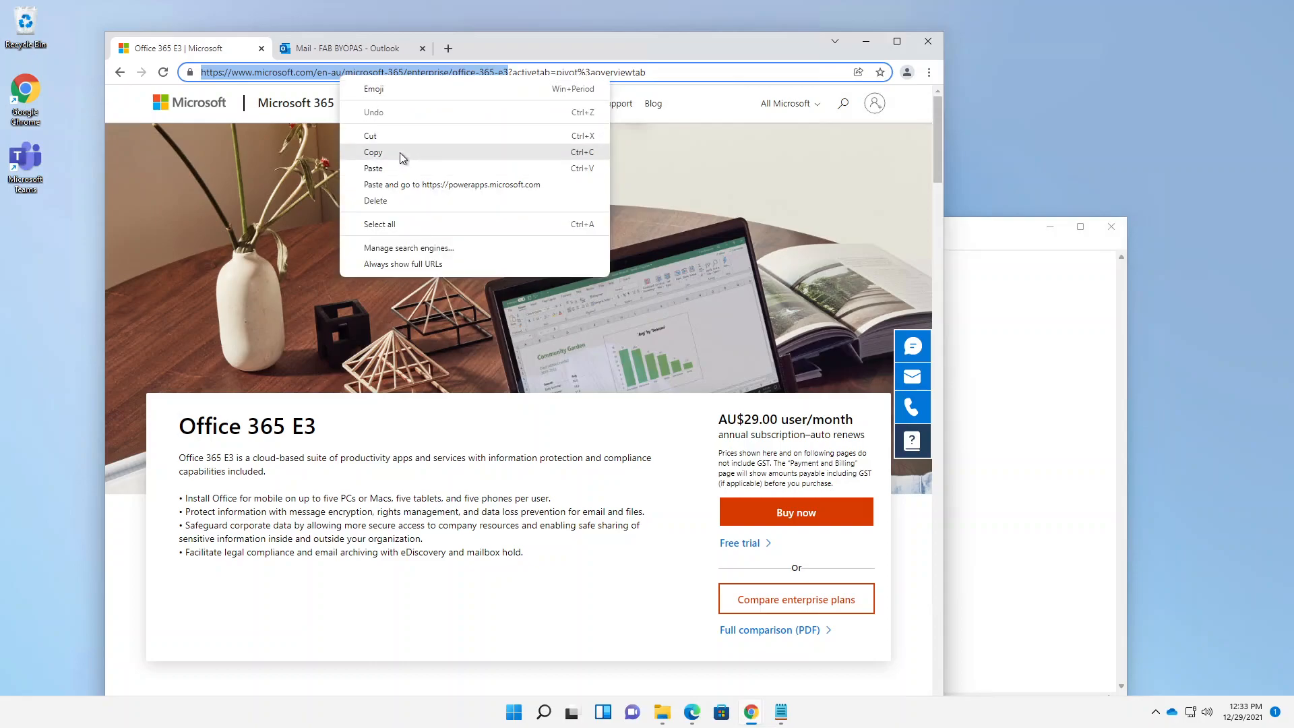
left_click(399, 152)
left_click(1040, 283)
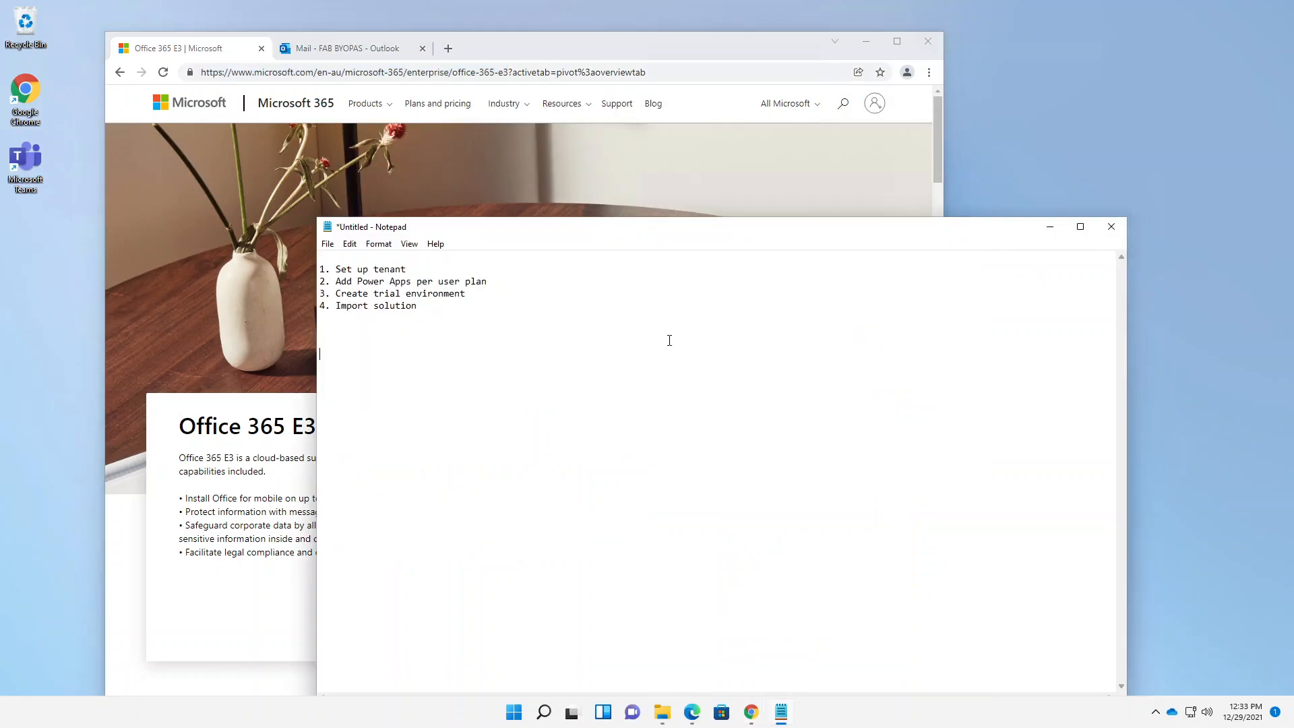
left_click(408, 272)
key("ctrl+v")
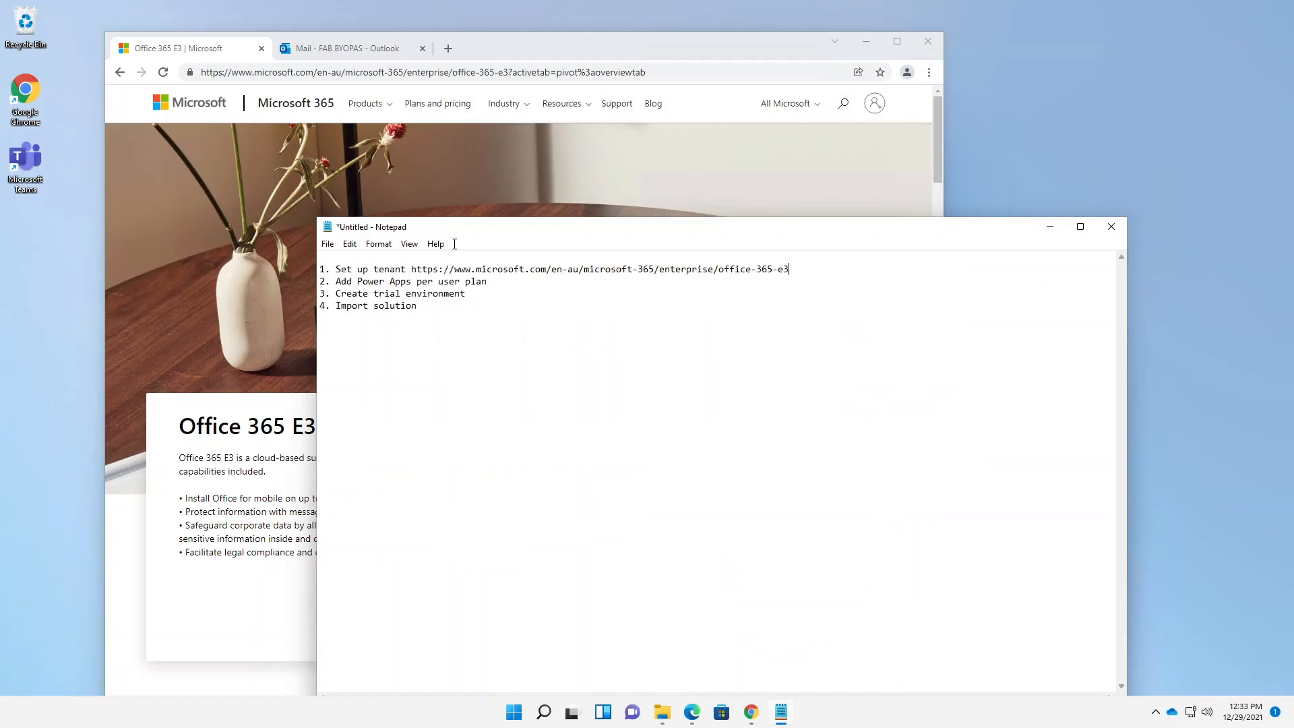
left_click(220, 239)
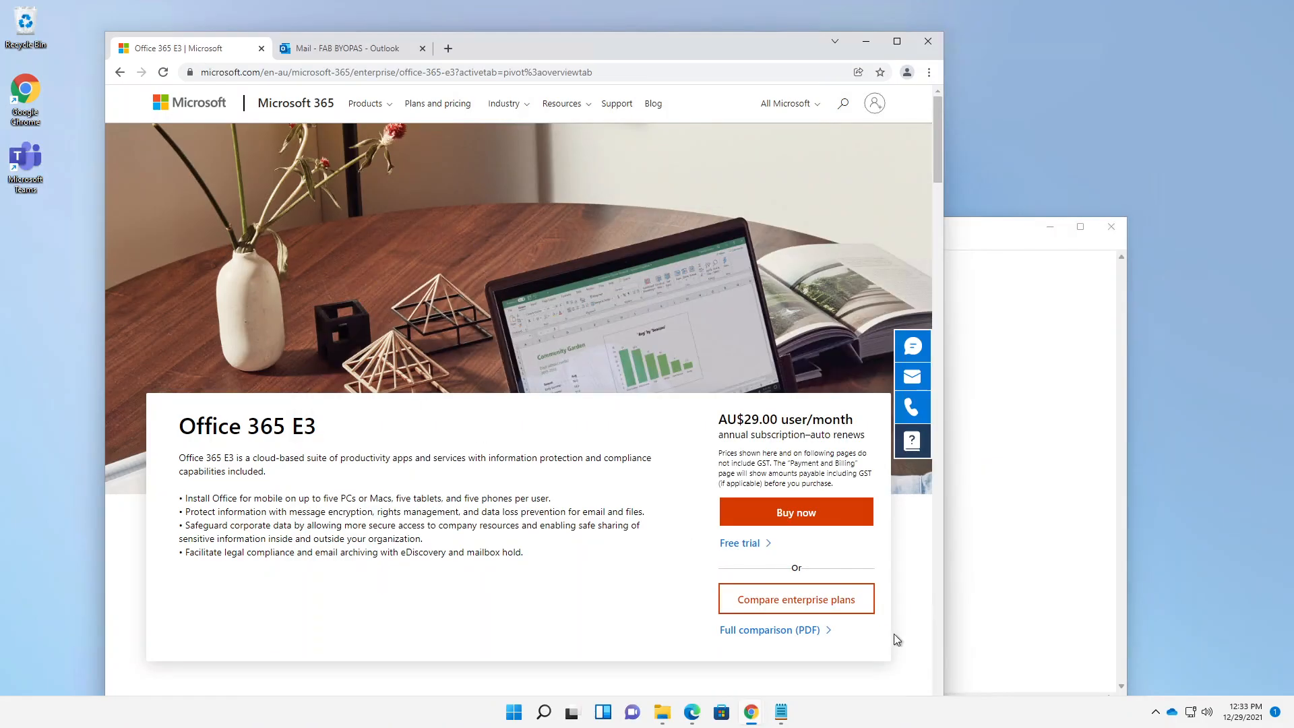
Step: Start the Office 365 E3 free trial and enter the Outlook account's e-mail address
left_click(743, 548)
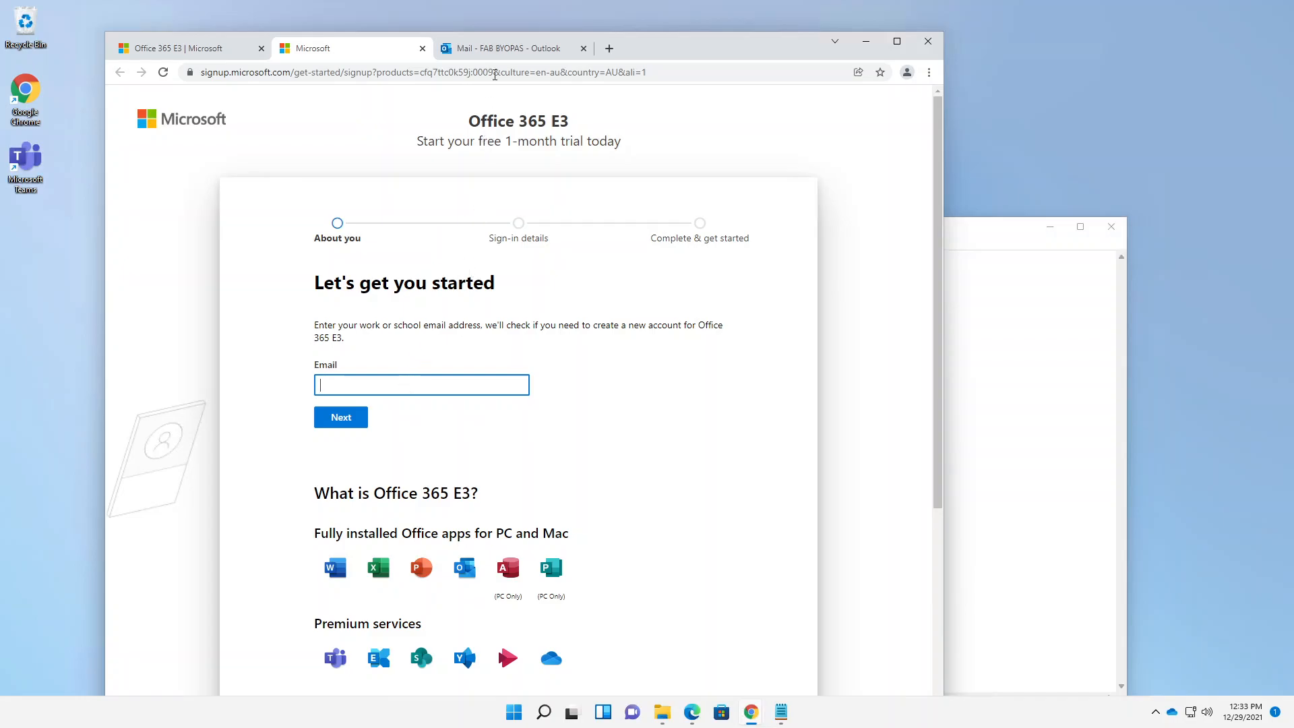
left_click(507, 49)
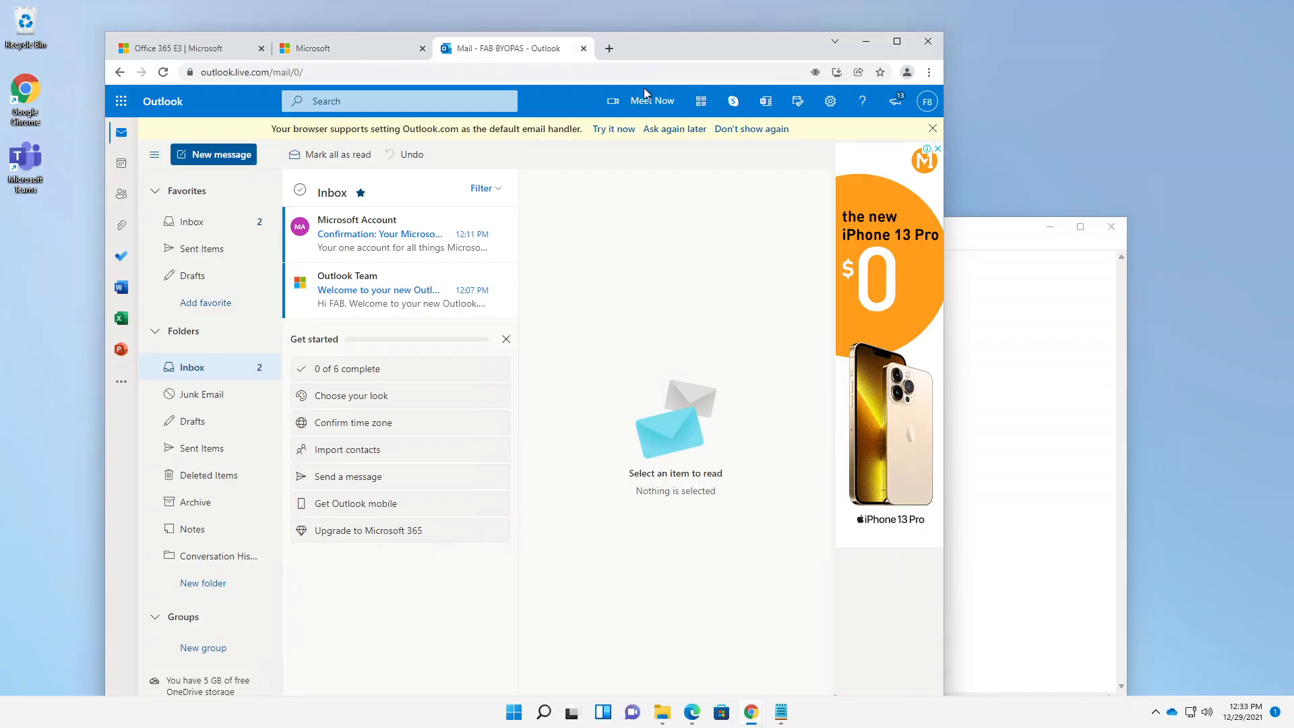
left_click(927, 101)
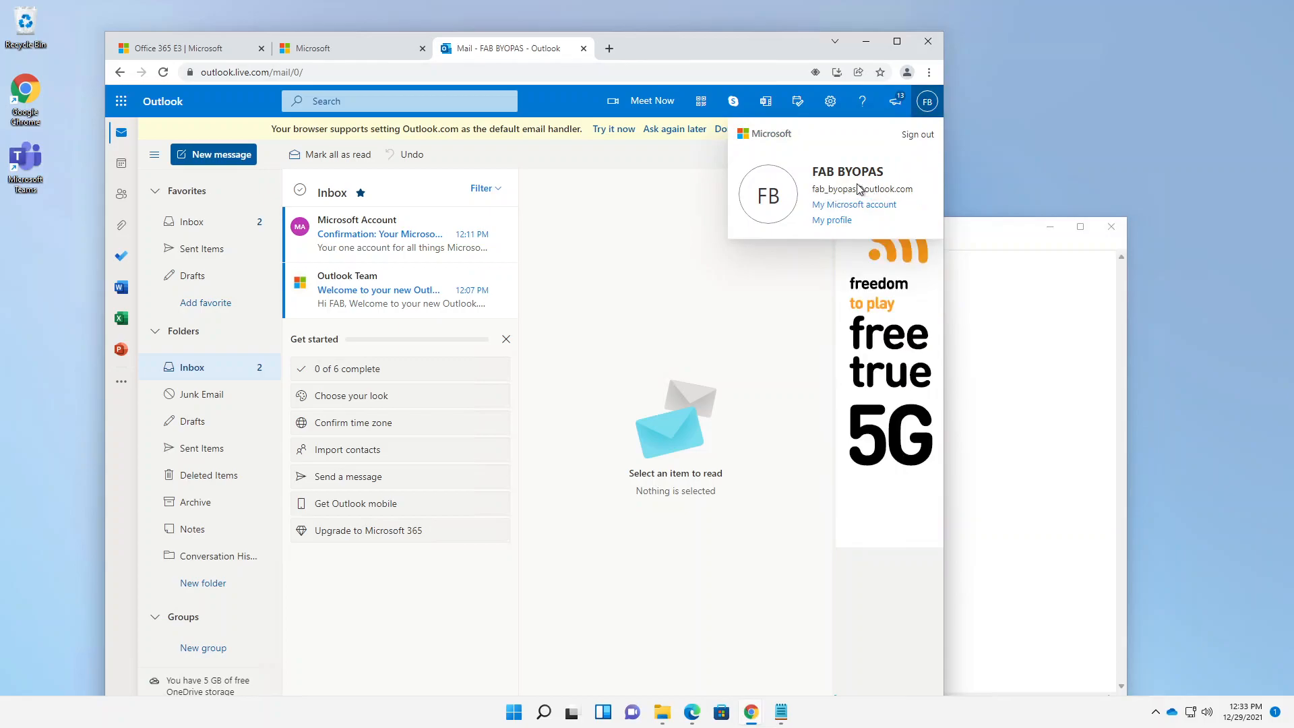
left_click(362, 56)
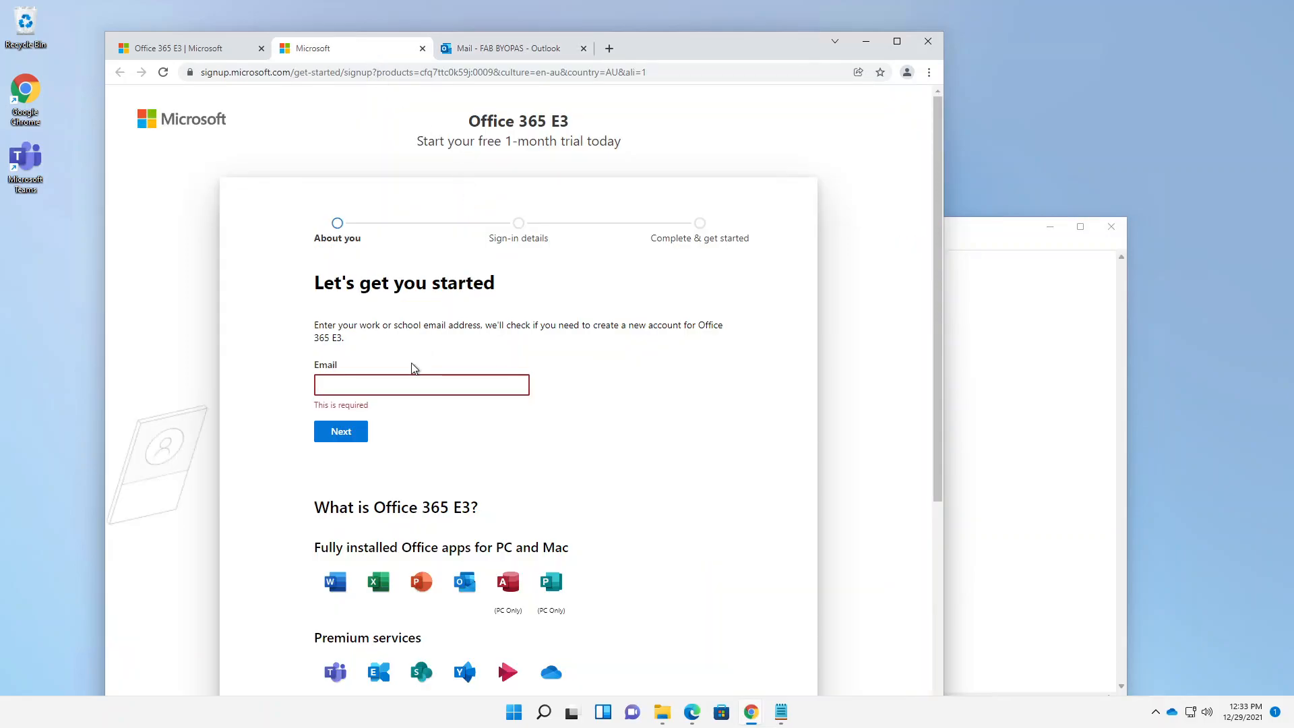
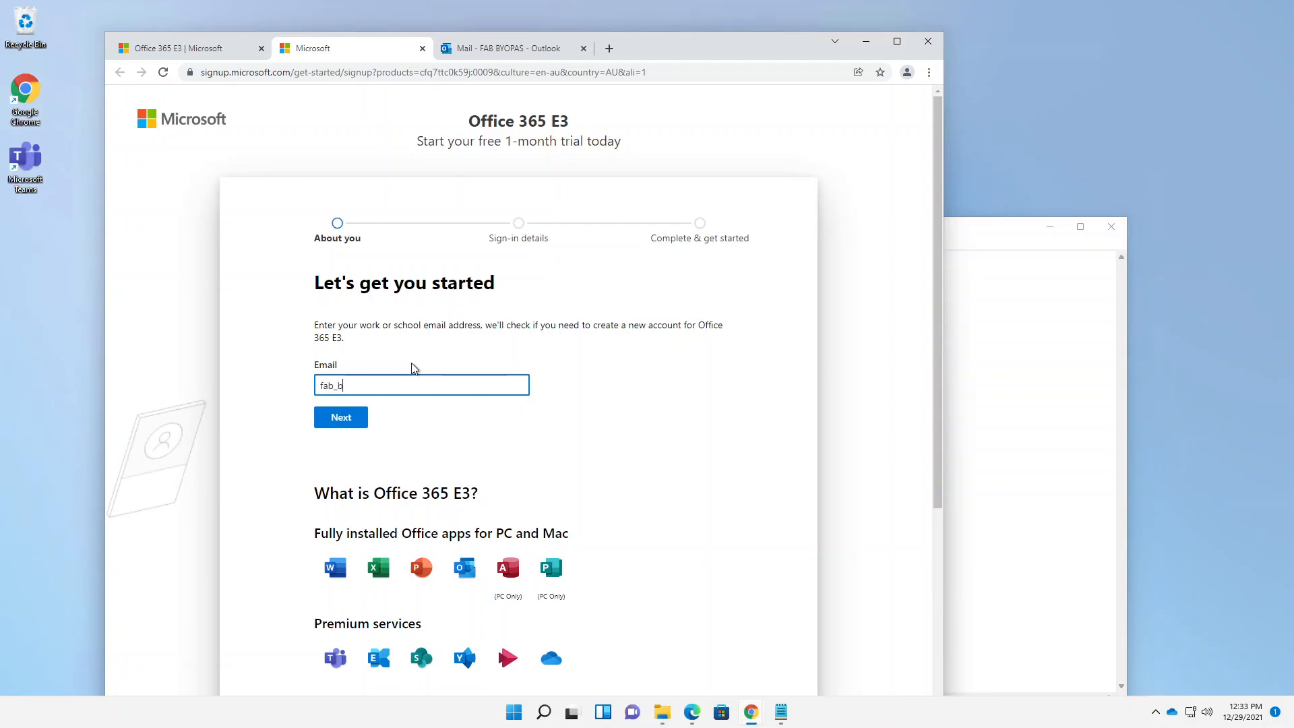
Step: Submit the e-mail address and fill in the first name and surname
left_click(340, 418)
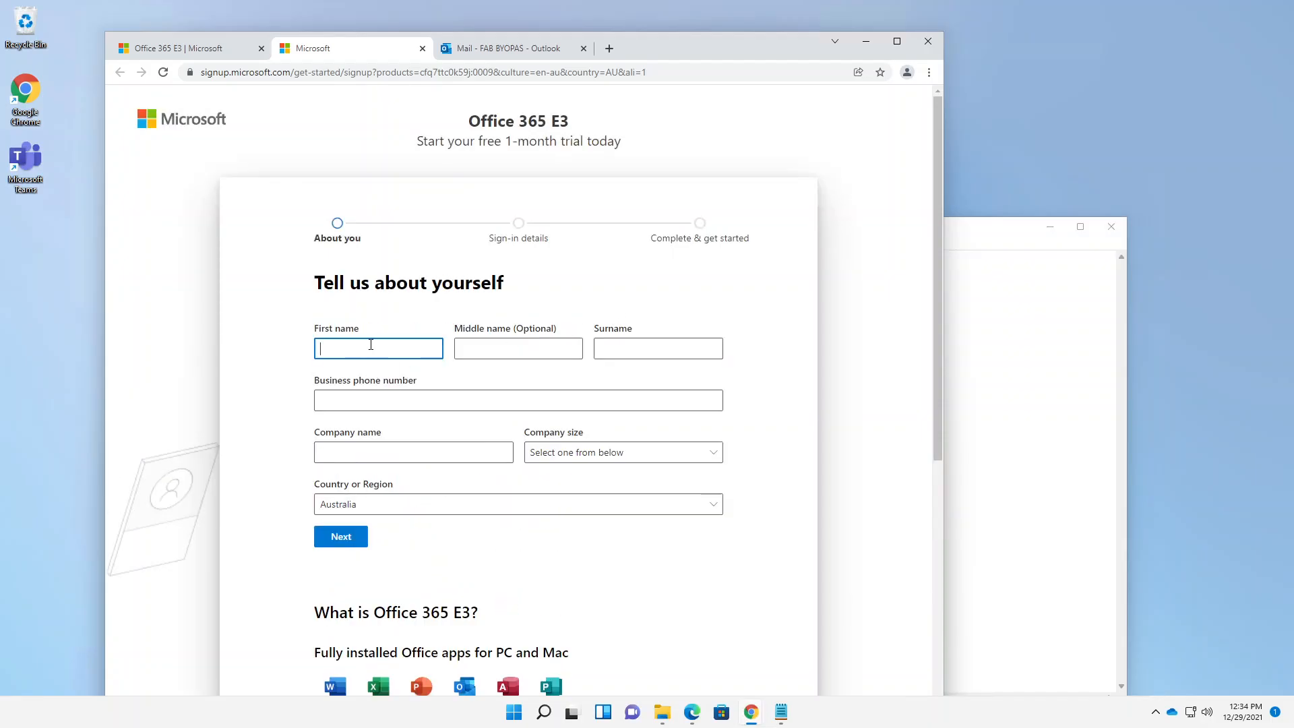
type("FAB")
key("Tab")
key("Tab")
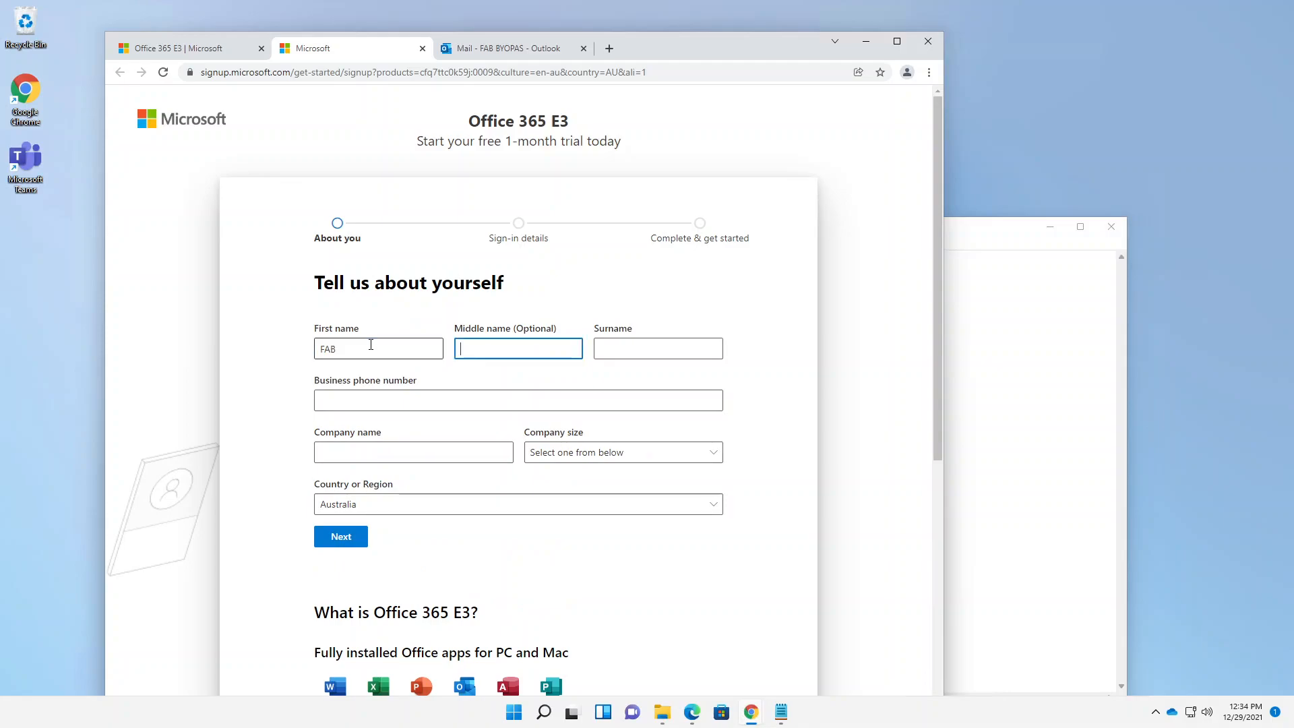
type("B")
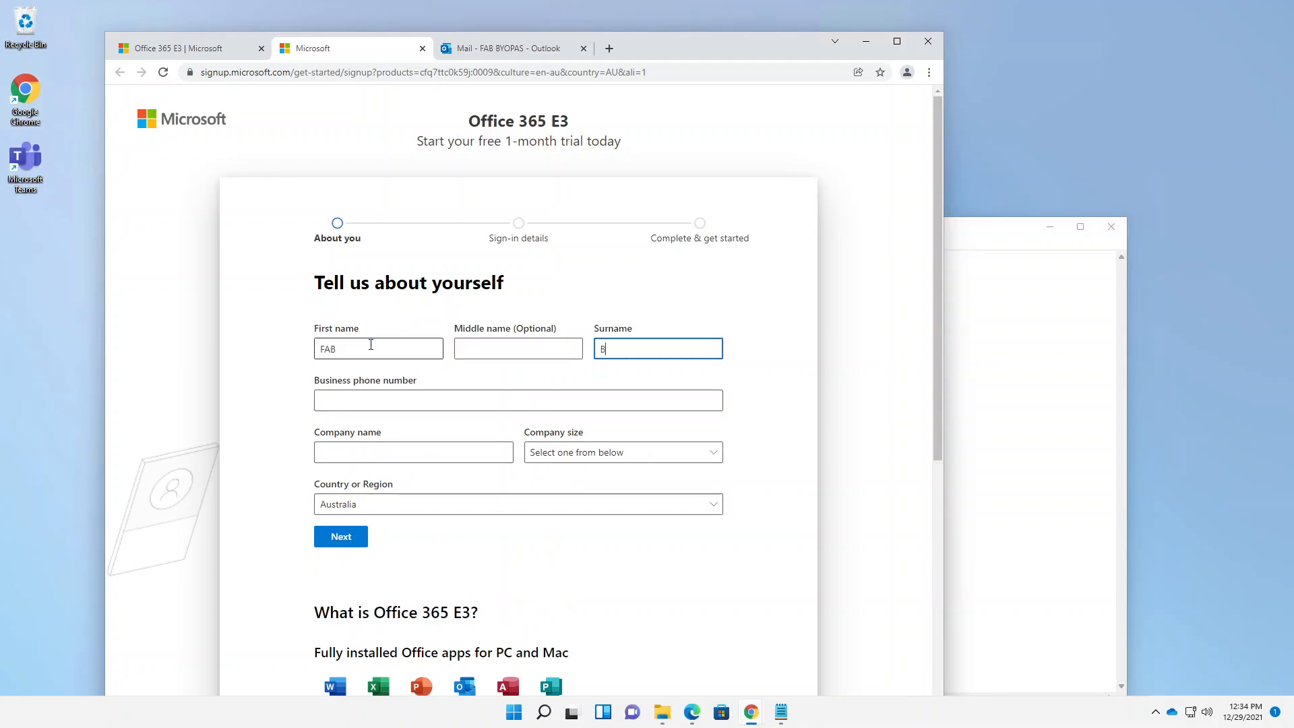
type("YOPAS")
key("Tab")
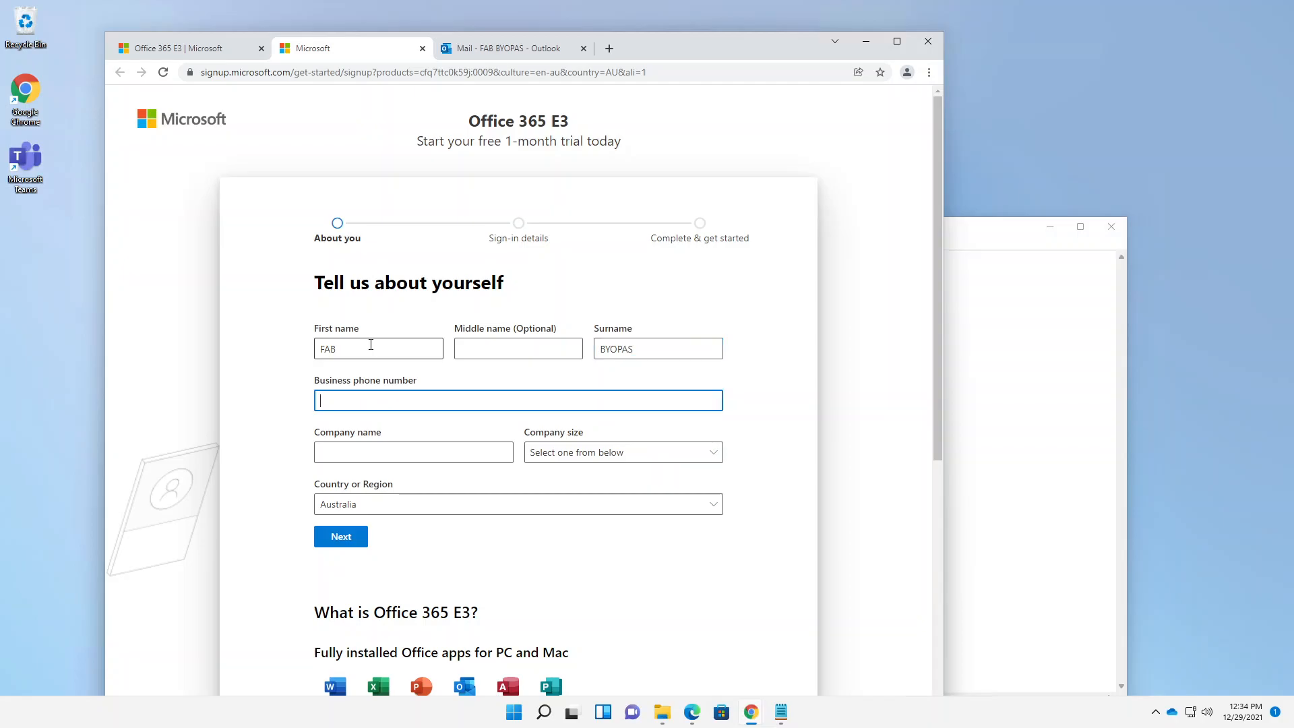
Step: Set company size to 1 person and keep Australia as the country
left_click(616, 465)
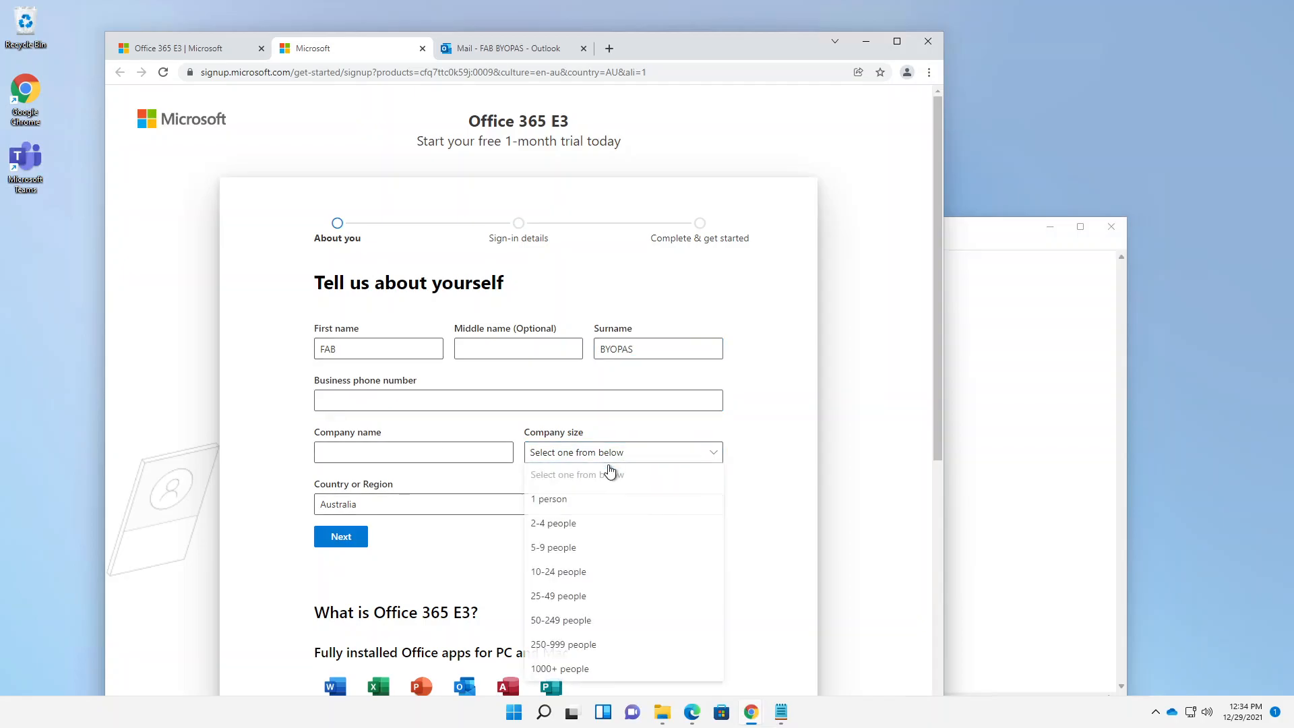
left_click(578, 499)
left_click(533, 515)
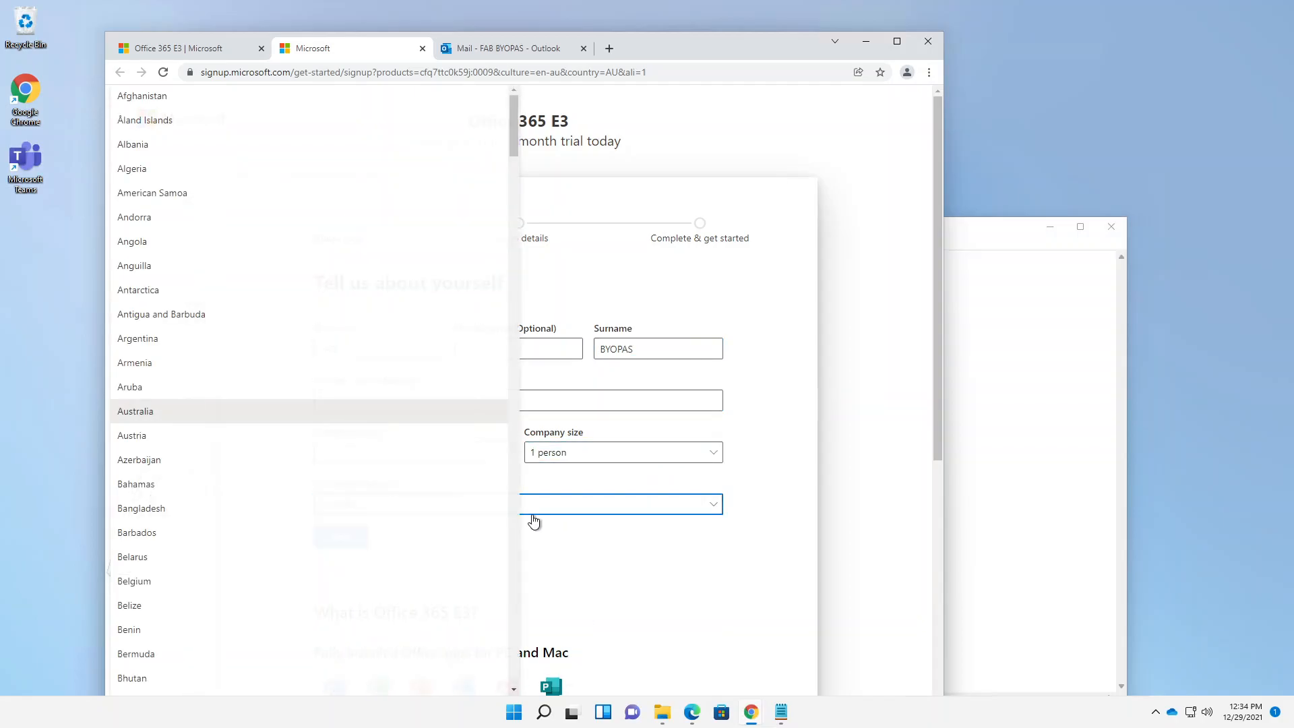
left_click(604, 466)
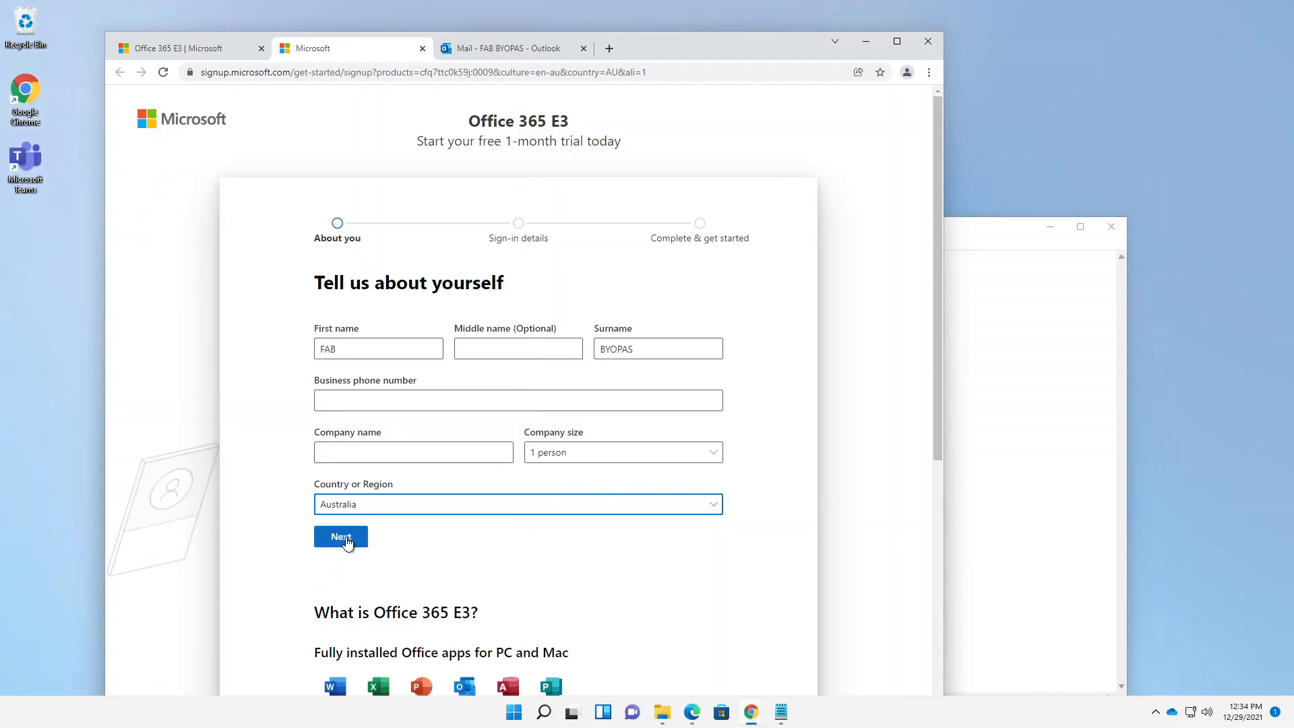
left_click(344, 540)
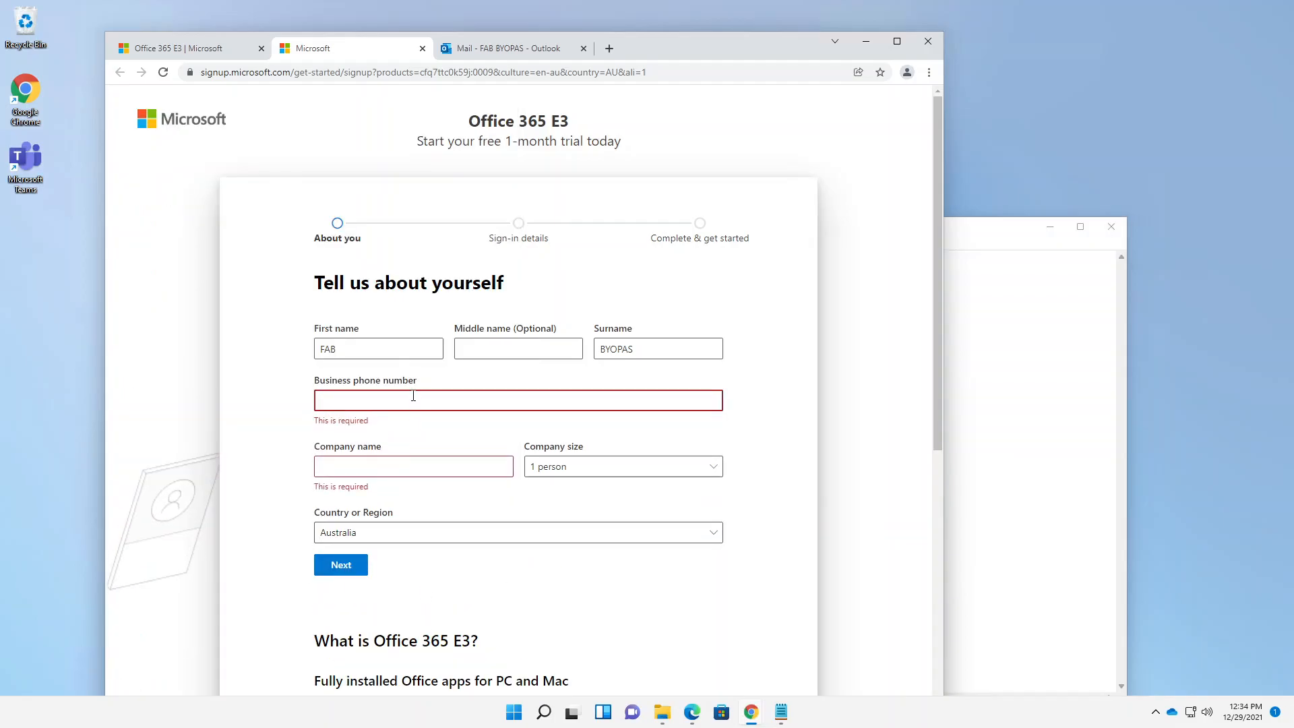
Step: Enter the business phone number and company name, then submit the about-you details
type("00000000")
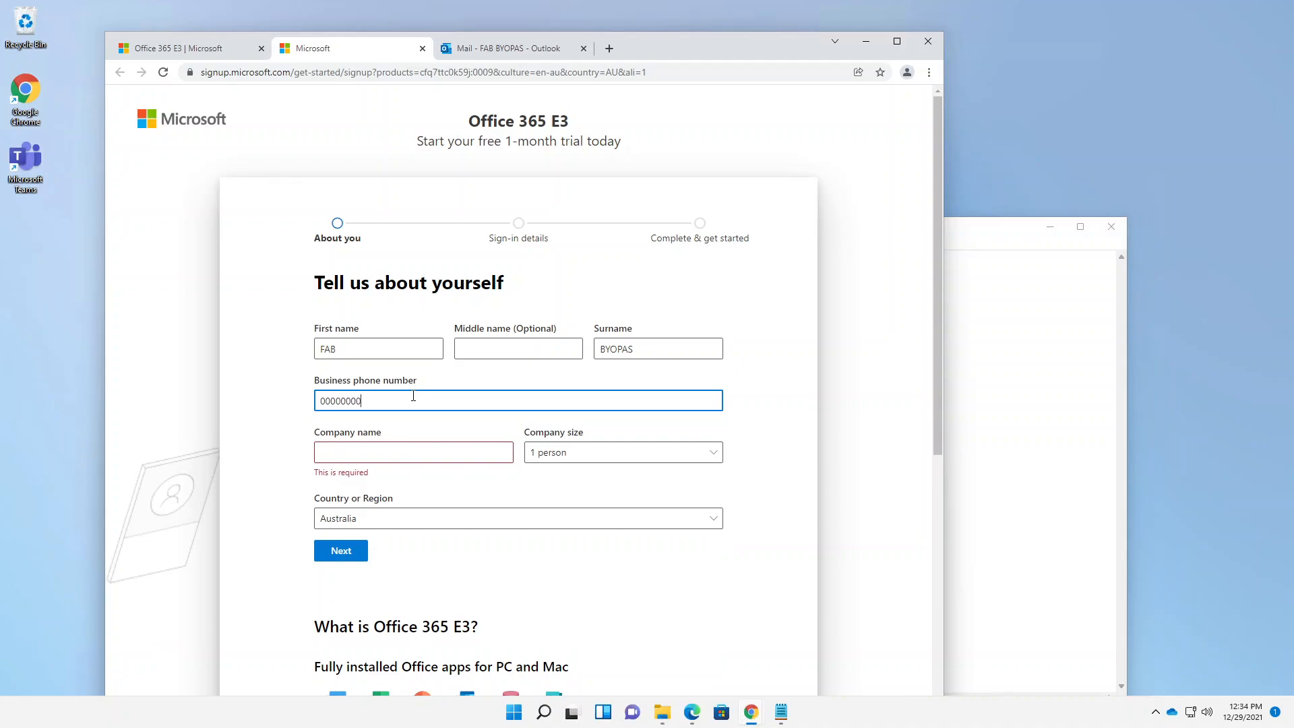
left_click(422, 453)
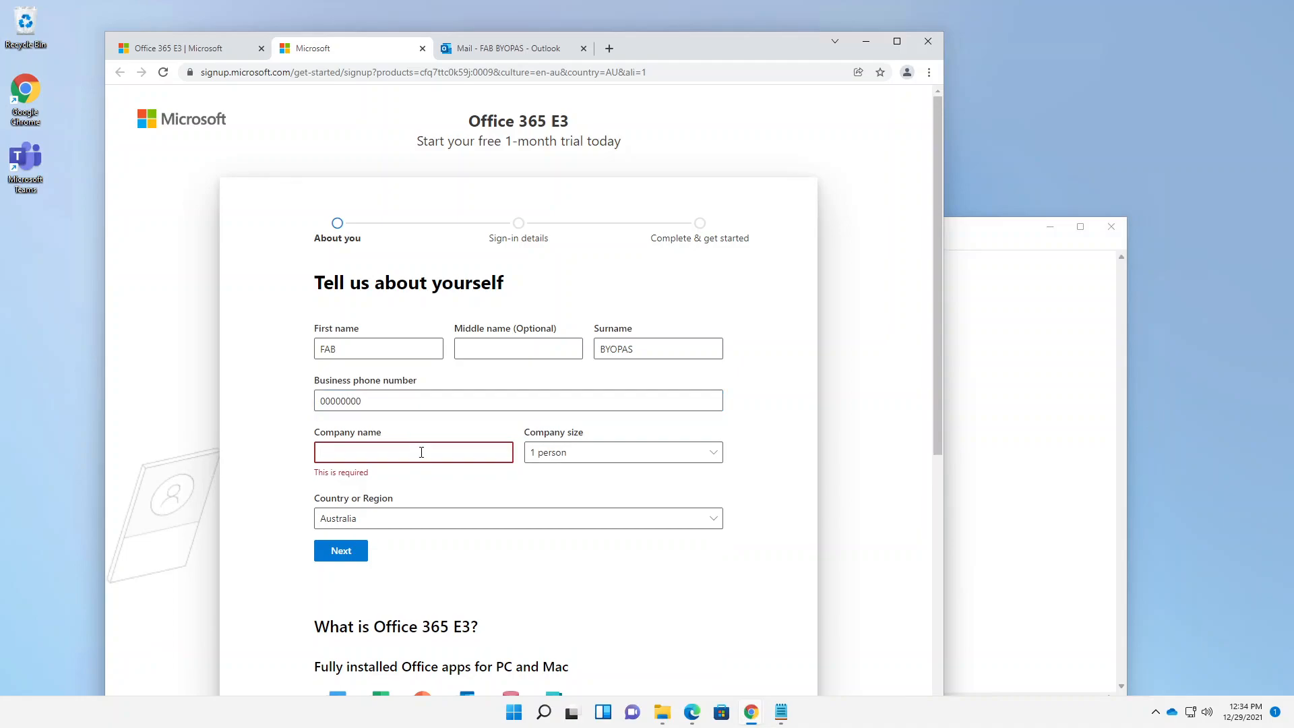
type("FAB BYPOAS")
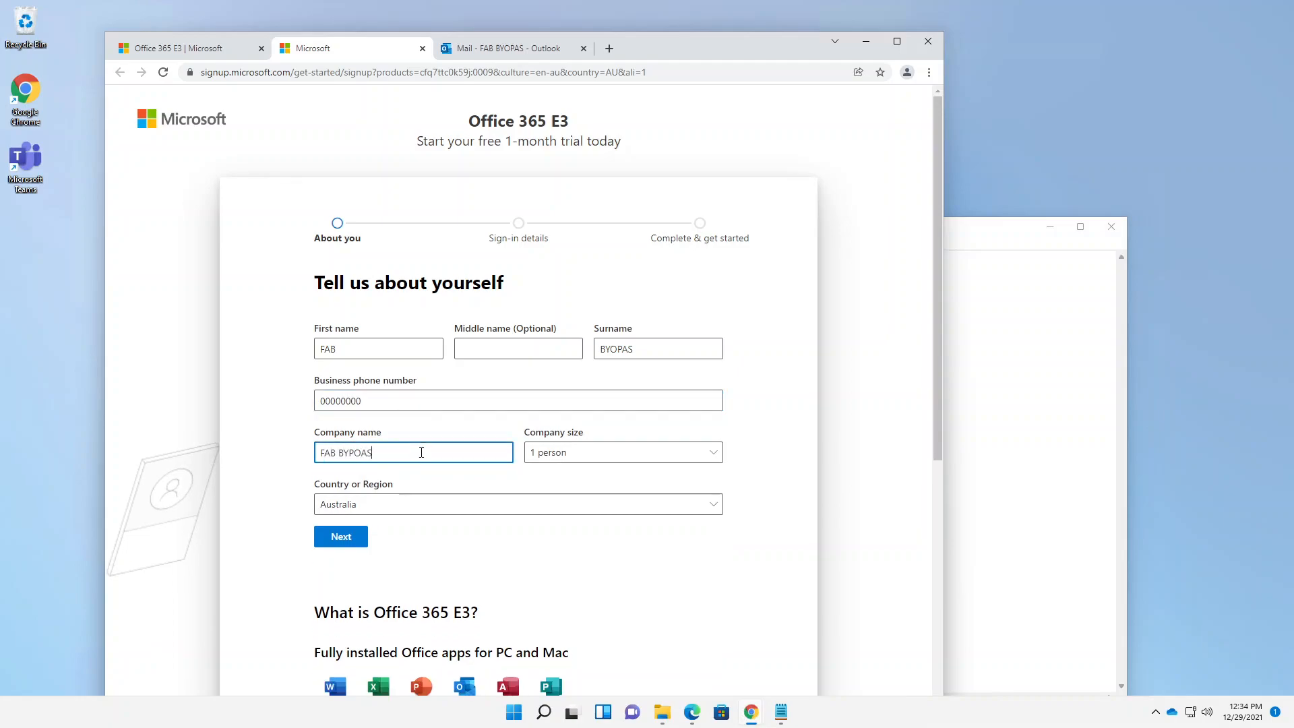
left_click(346, 537)
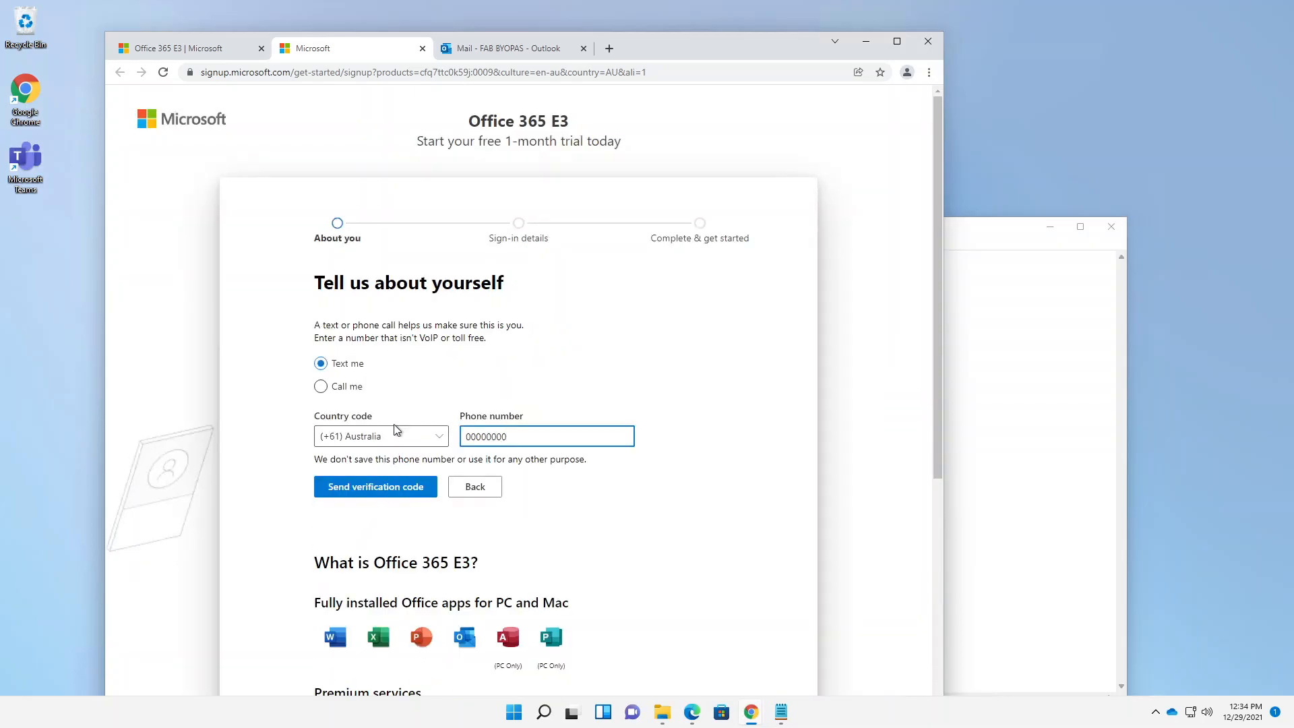
Step: Enter the mobile number, request a text code, and submit the received verification code
key("ctrl+a")
left_click(343, 485)
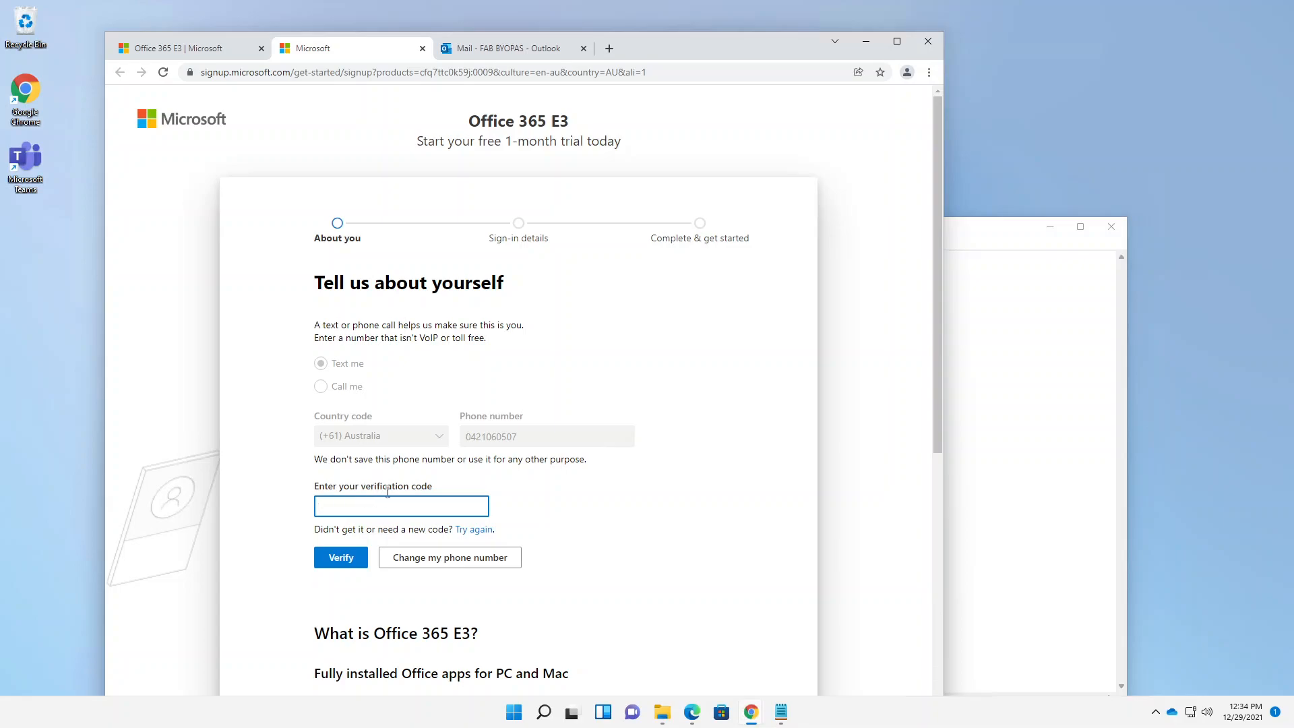
left_click(353, 568)
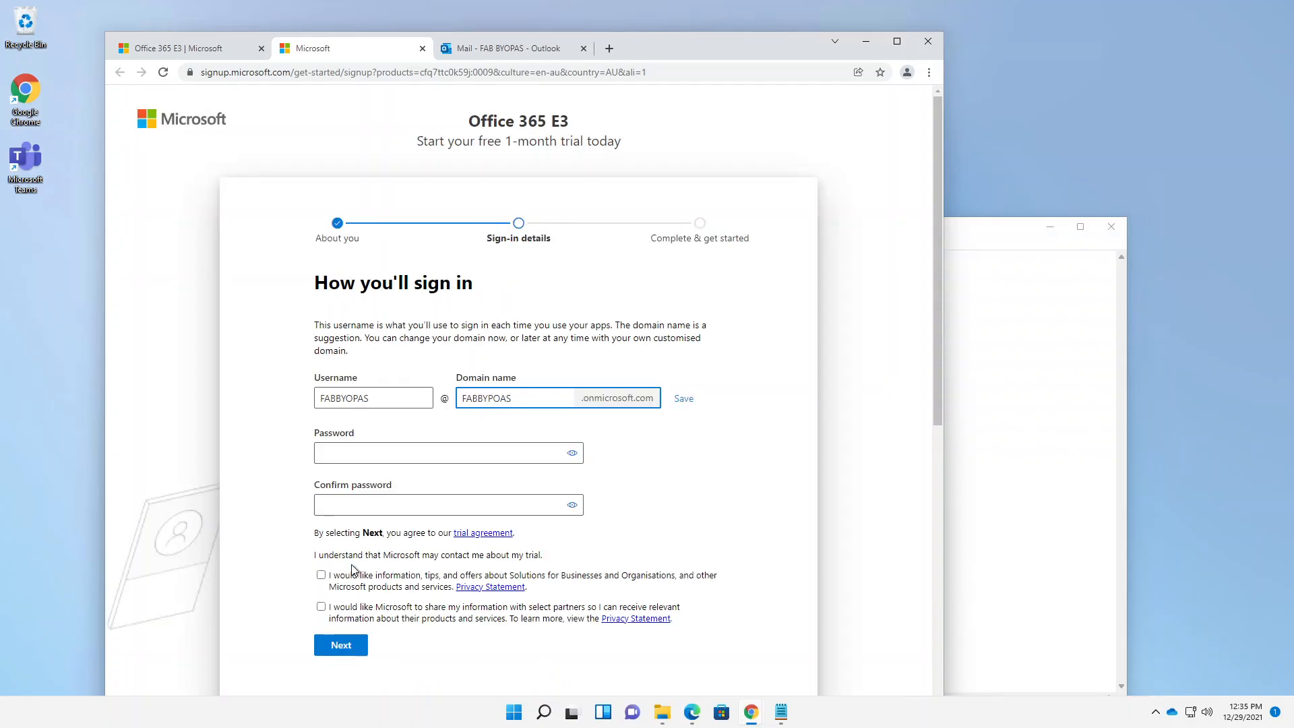
Step: Enter and confirm the new password, opt in to tips/offers and partner sharing, and submit
left_click(366, 452)
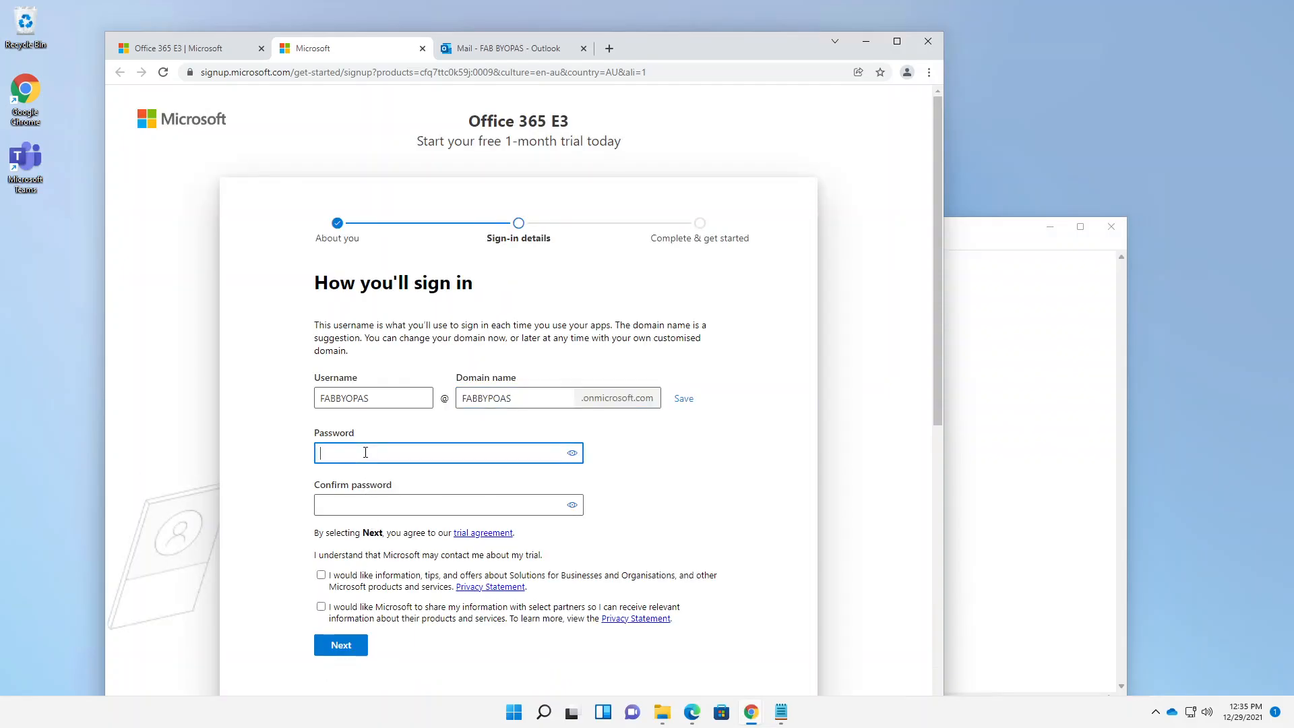
type("•••••••••")
key("Tab")
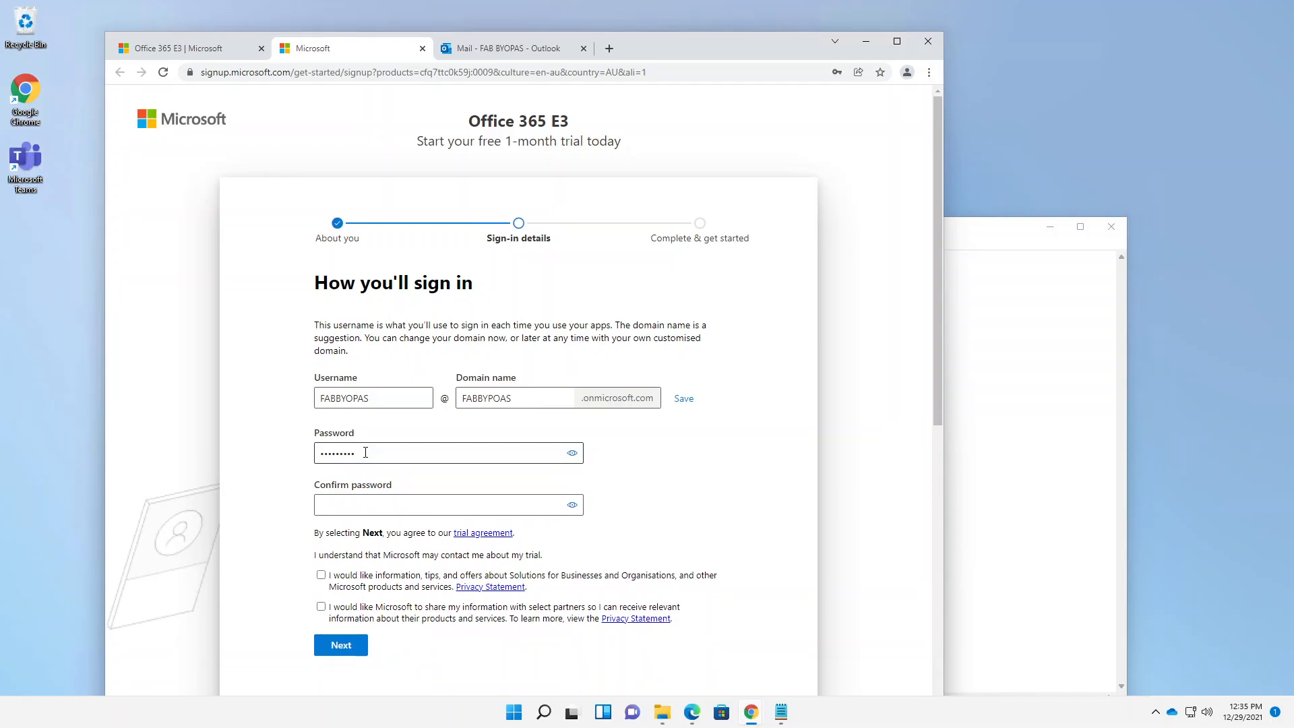
left_click(372, 505)
type("••")
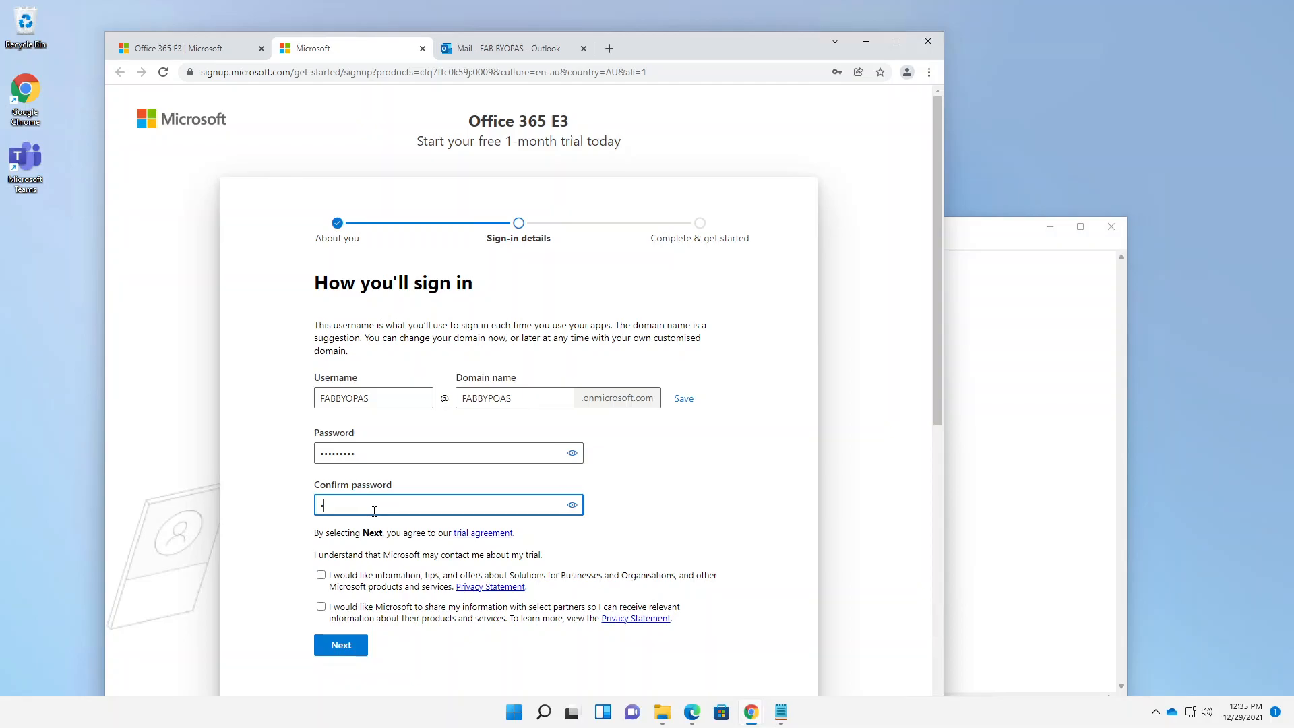
type("•••••••••")
left_click(321, 575)
left_click(321, 607)
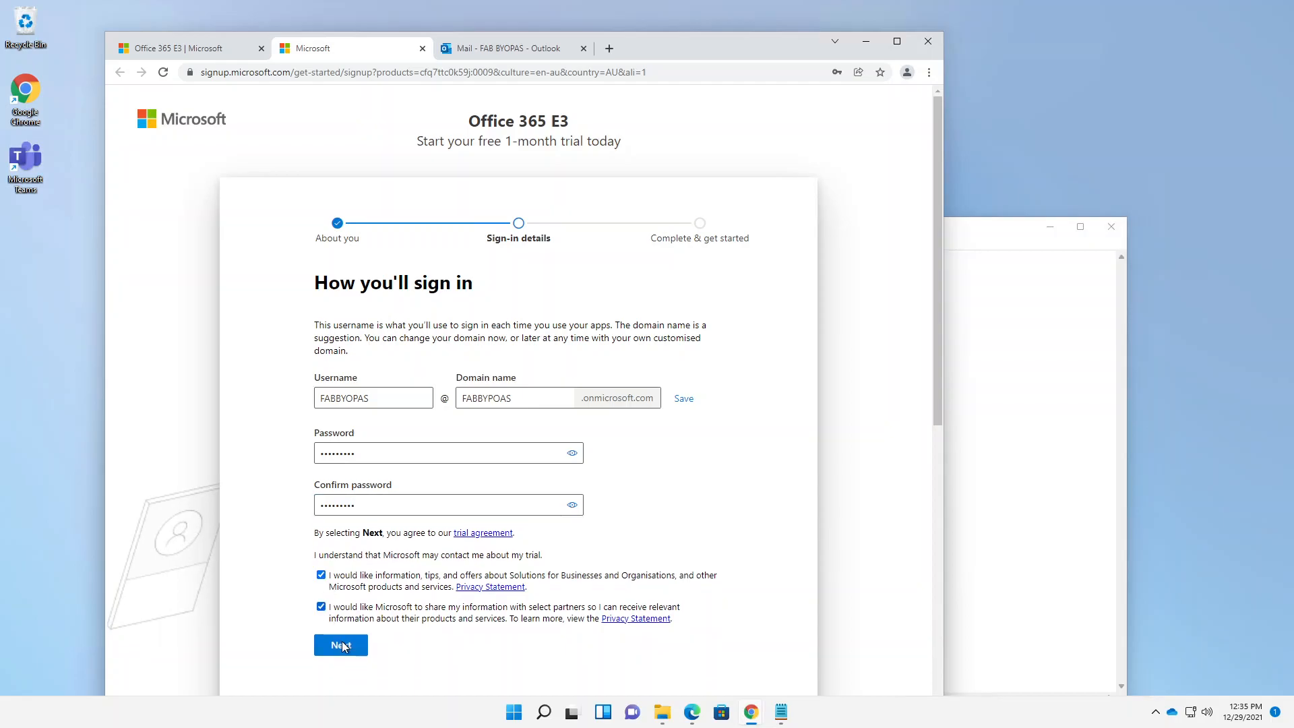
left_click(341, 646)
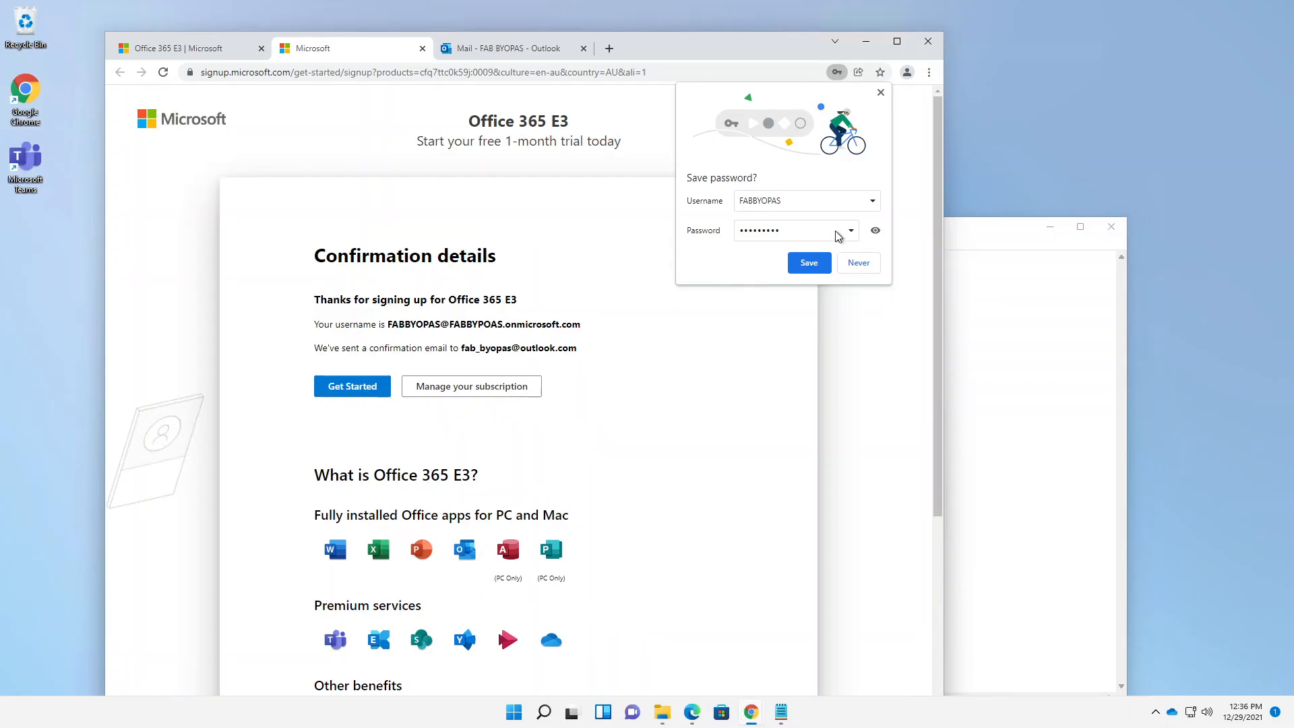
Step: Copy the full tenant username from the confirmation page into the save-password prompt and save
left_click(823, 202)
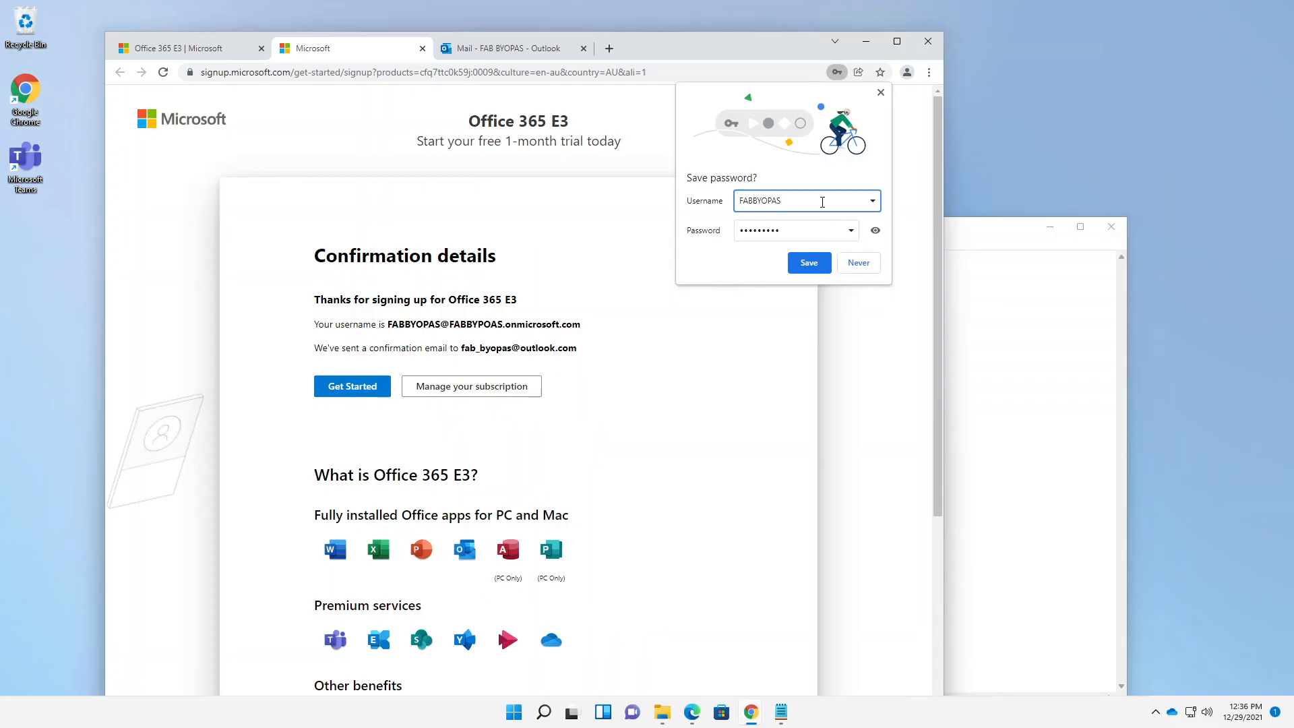
type("@")
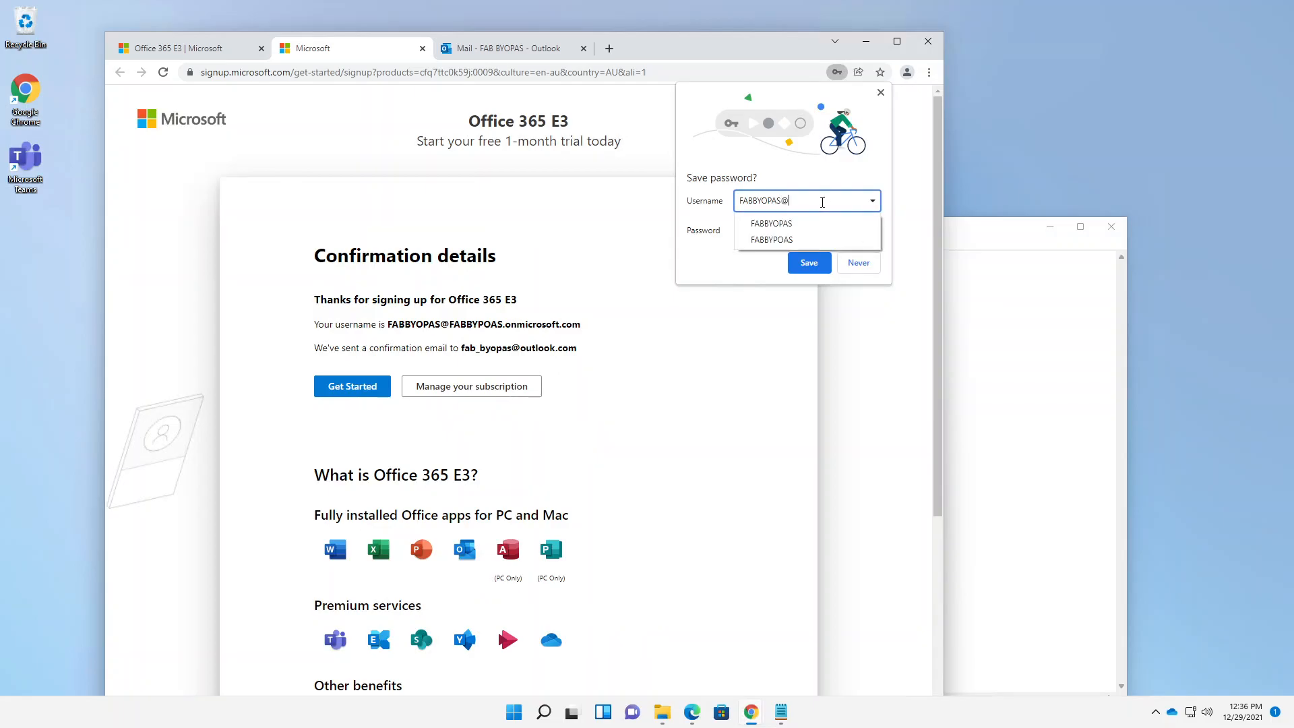
left_click(568, 325)
left_click_drag(582, 327, 390, 326)
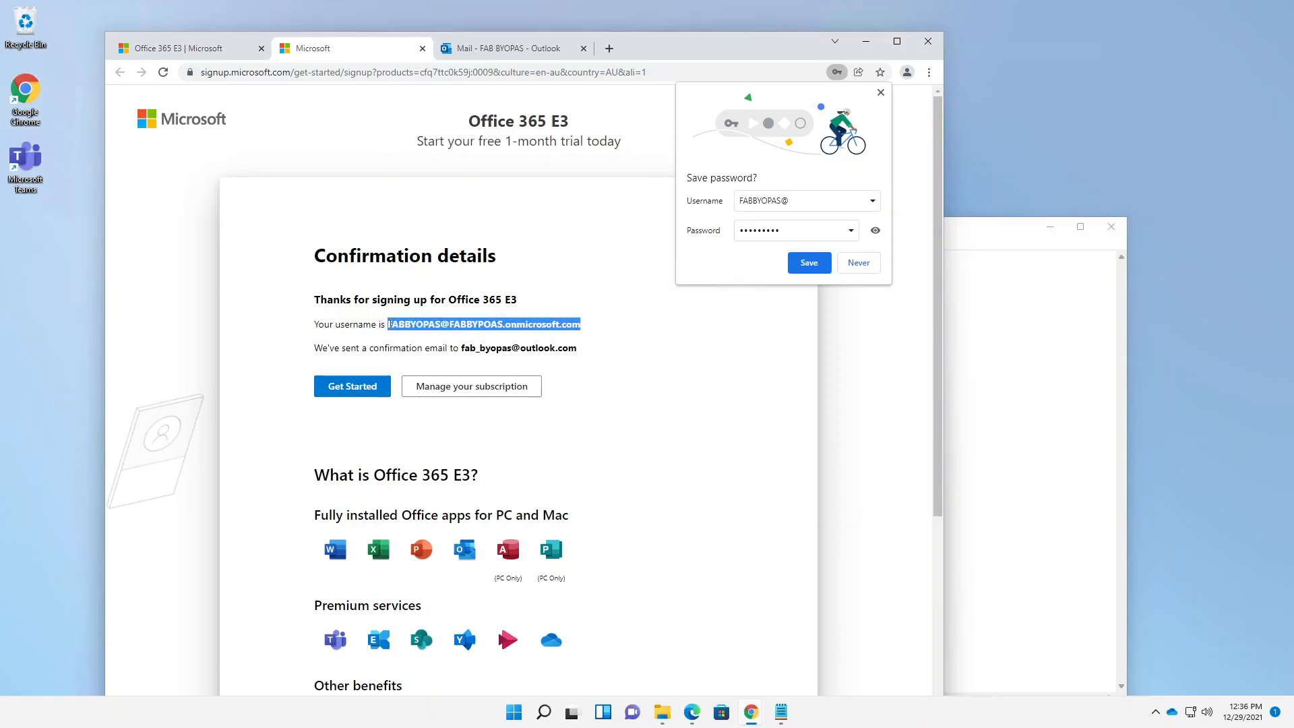
right_click(395, 326)
left_click(411, 340)
left_click(825, 202)
key("ctrl+a")
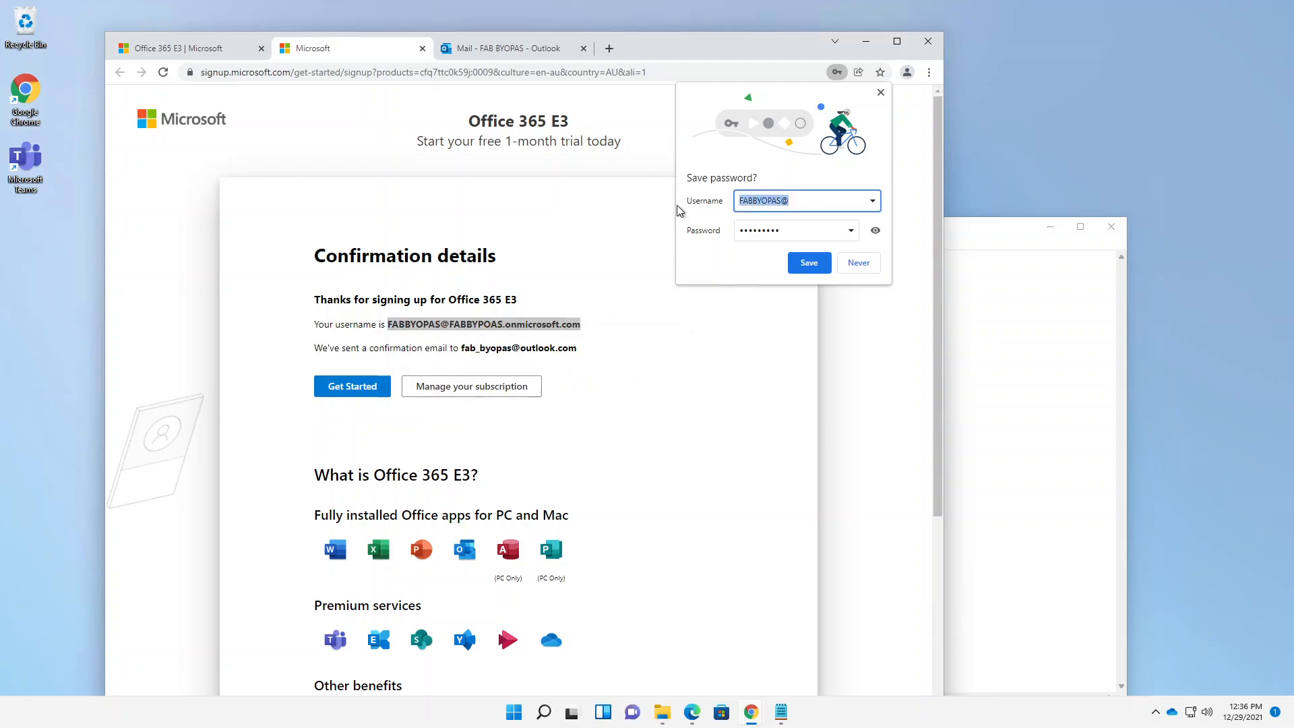
key("ctrl+v")
left_click(809, 263)
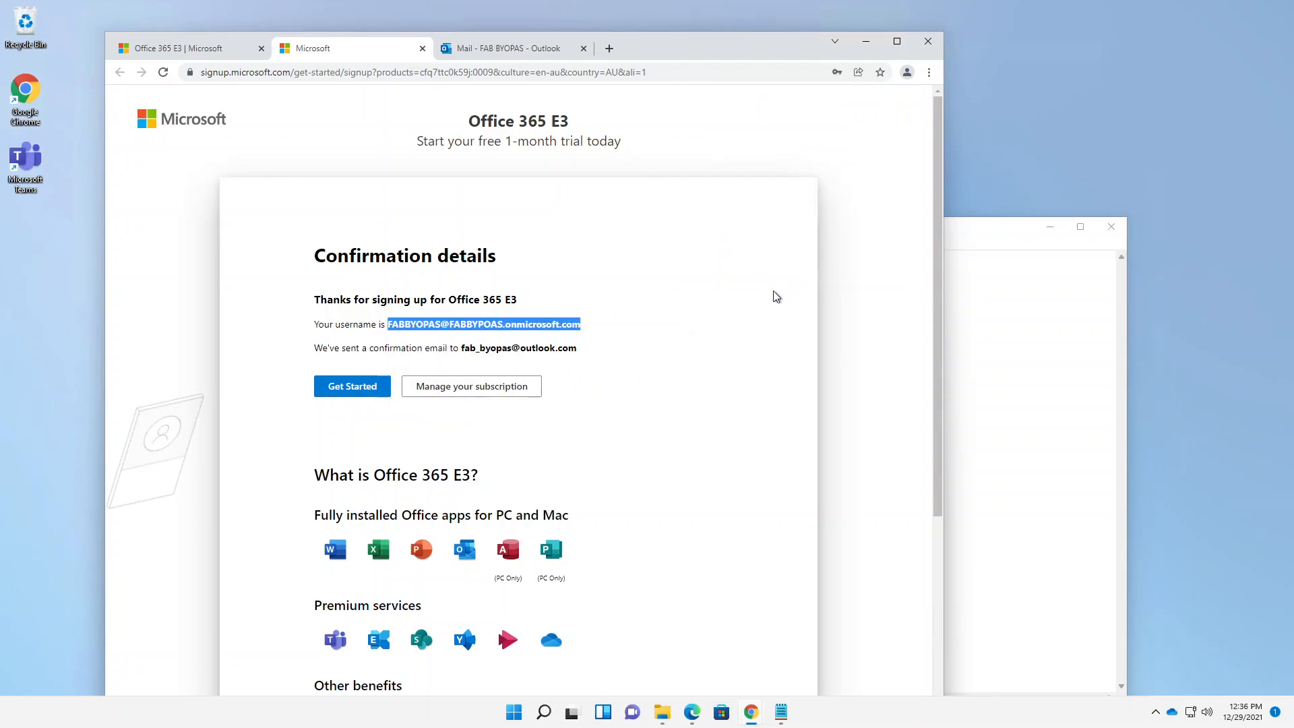
Step: Launch the new subscription's setup wizard and switch to the admin center tab
left_click(345, 388)
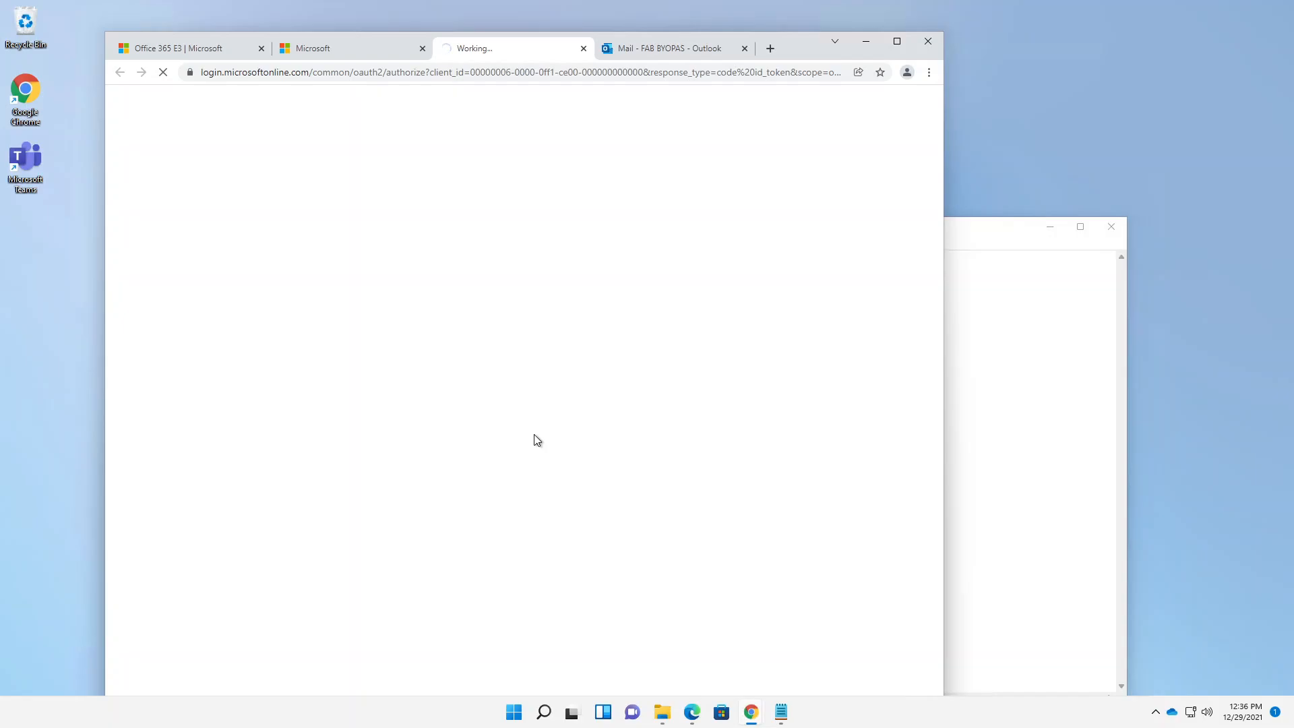
left_click(351, 48)
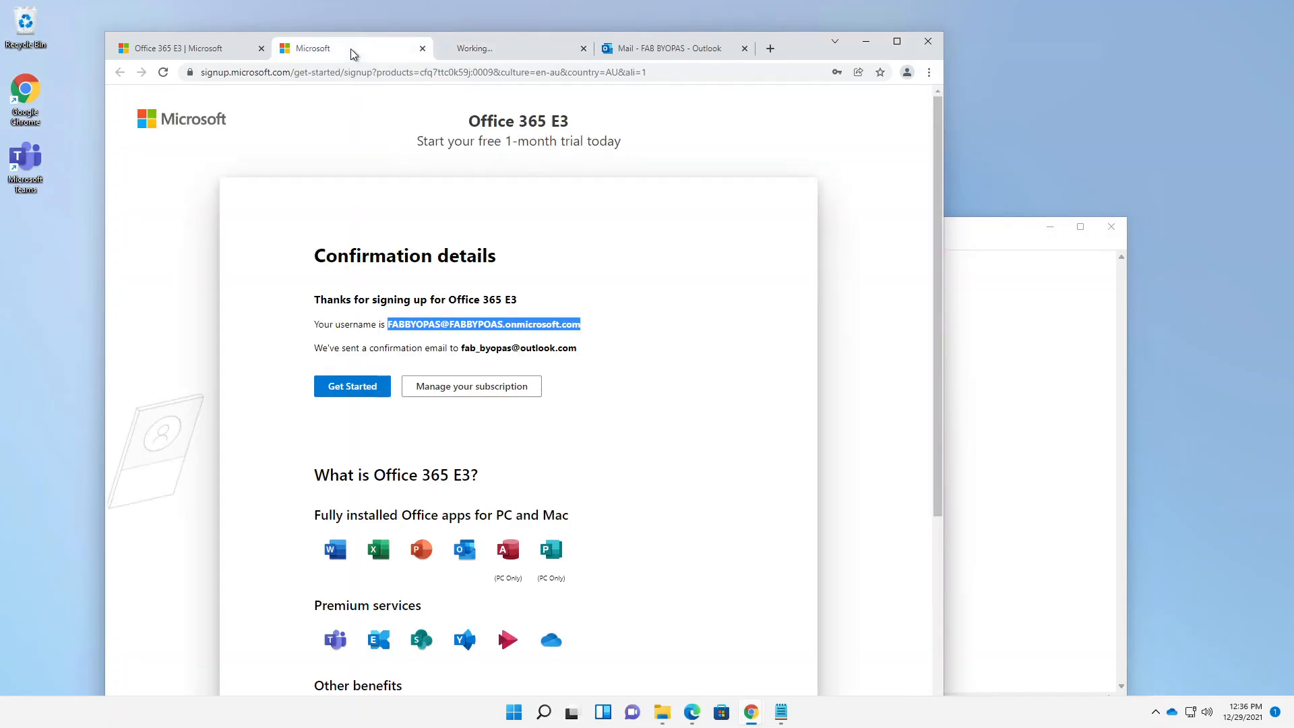
left_click(480, 54)
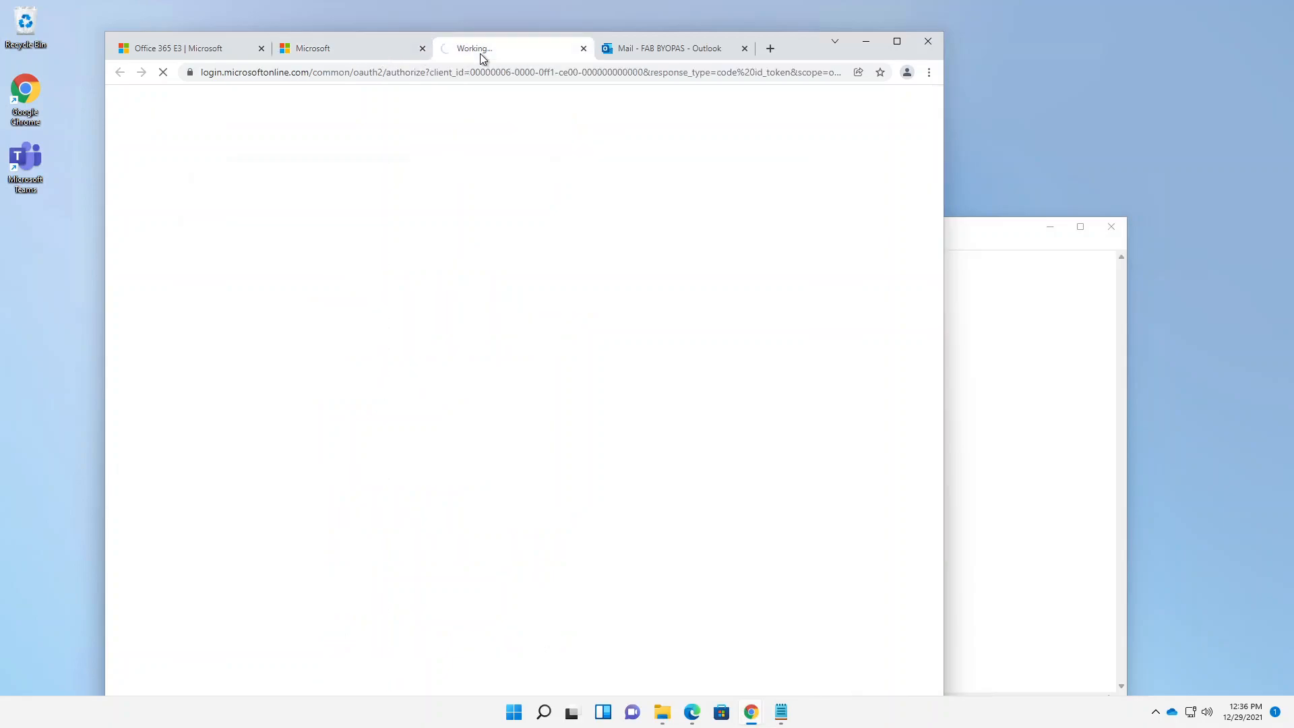
Step: Close the signup confirmation, Office 365 E3 product and Outlook tabs
left_click(422, 49)
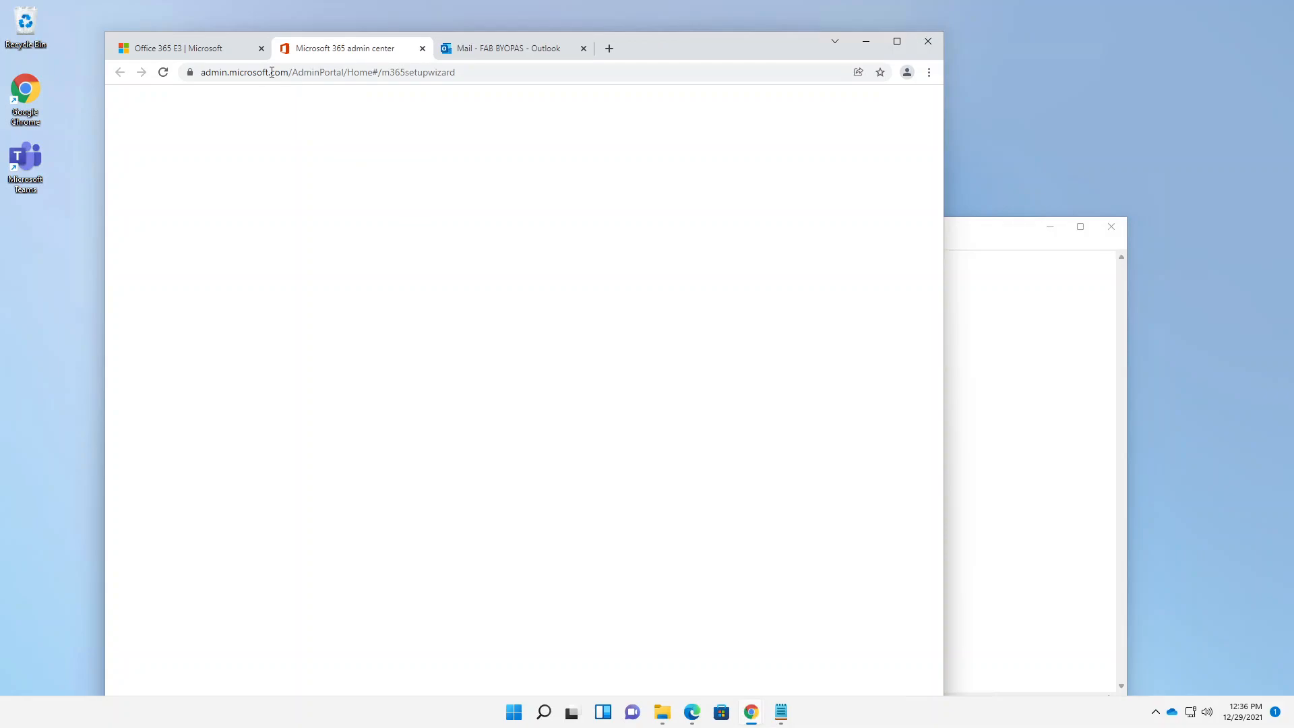
left_click(188, 54)
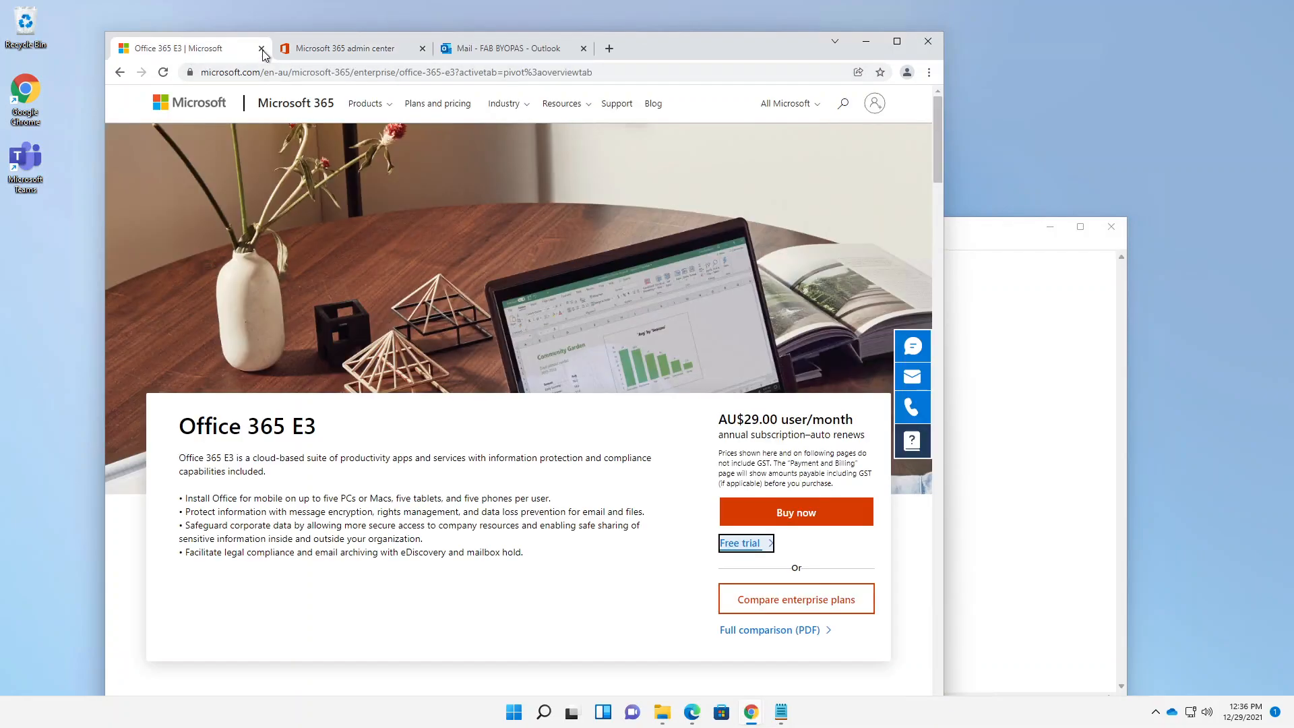
left_click(261, 49)
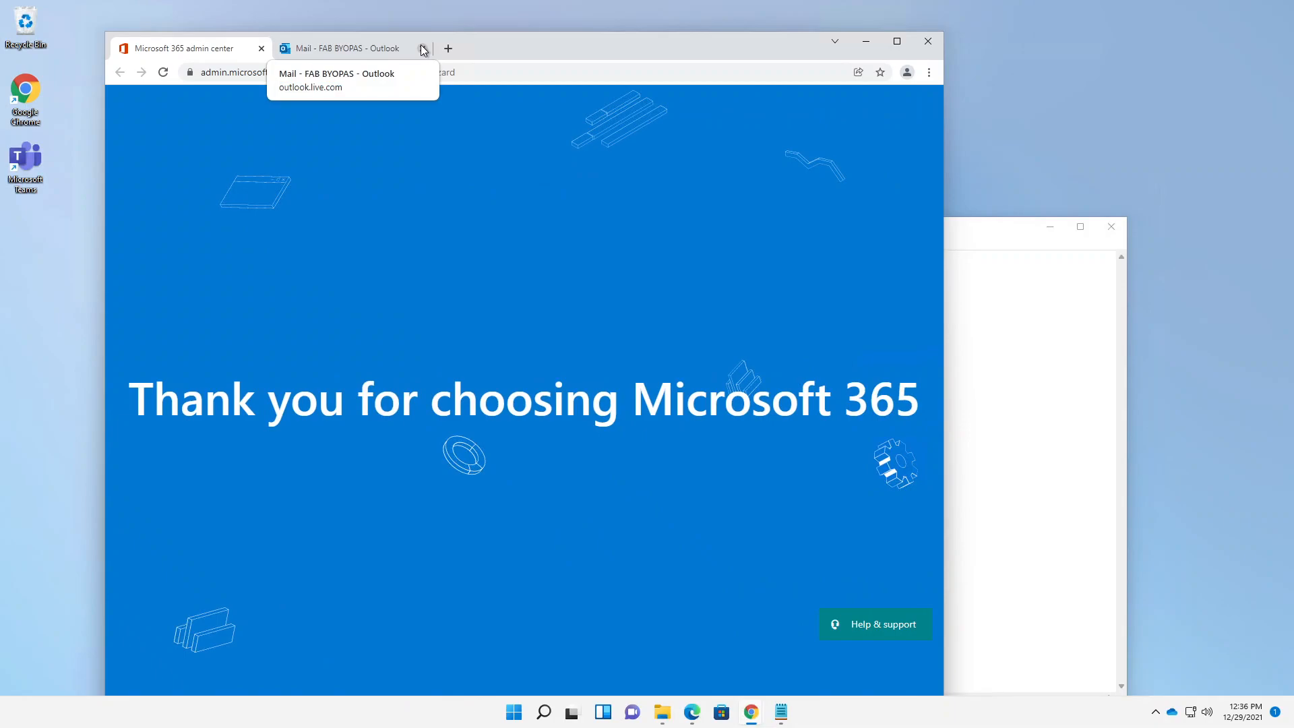
left_click(423, 49)
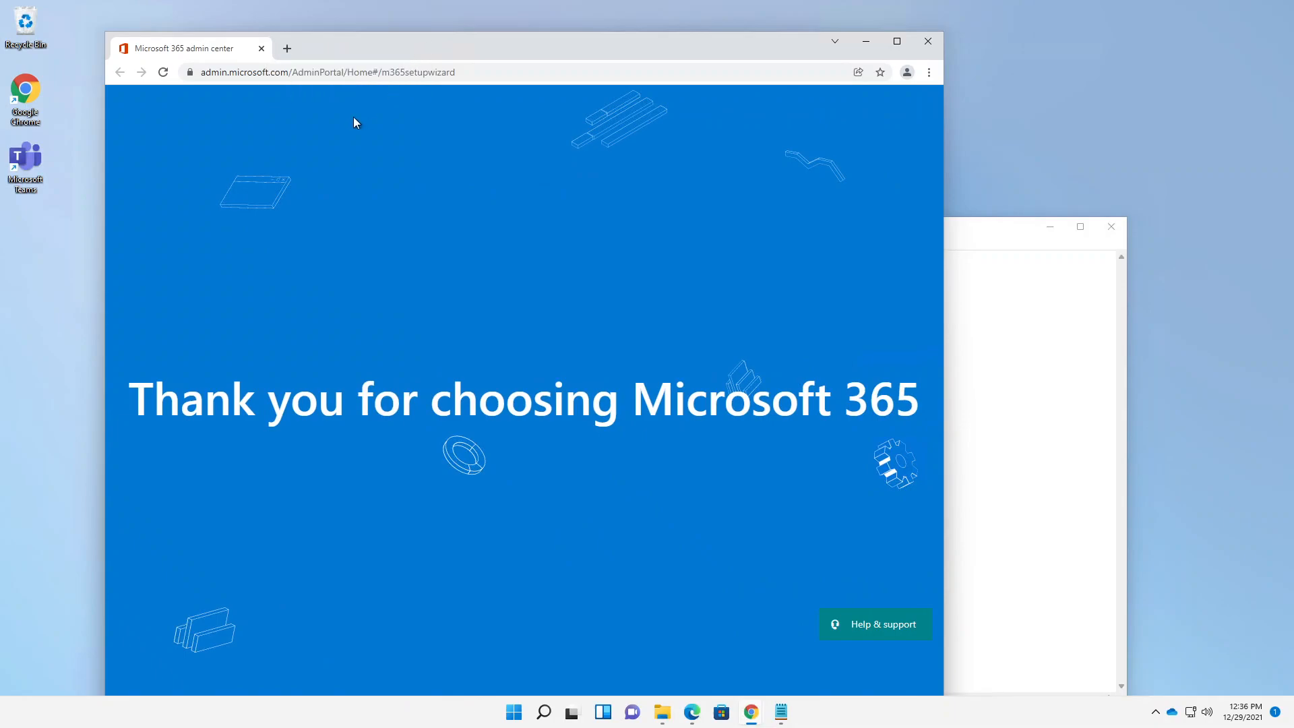
Step: Bring the setup notes forward and review the first step listed
left_click(1076, 324)
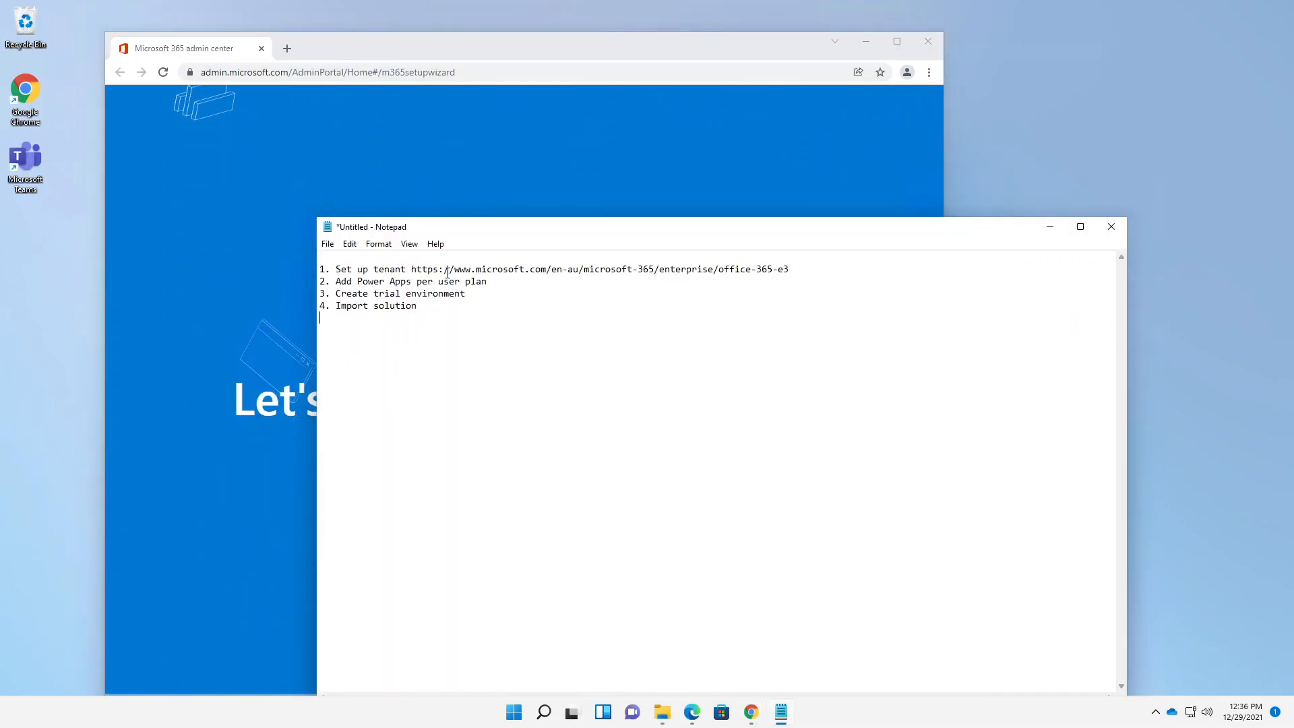
left_click_drag(784, 270, 438, 239)
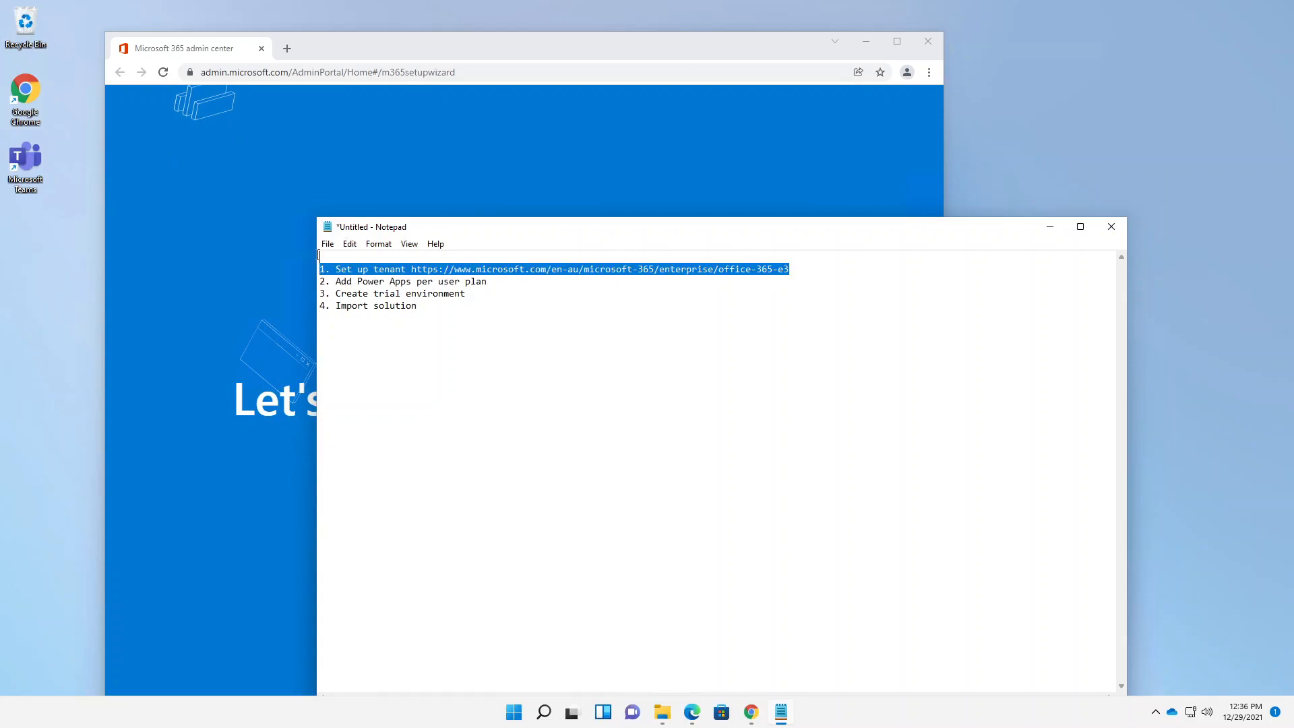
left_click(438, 293)
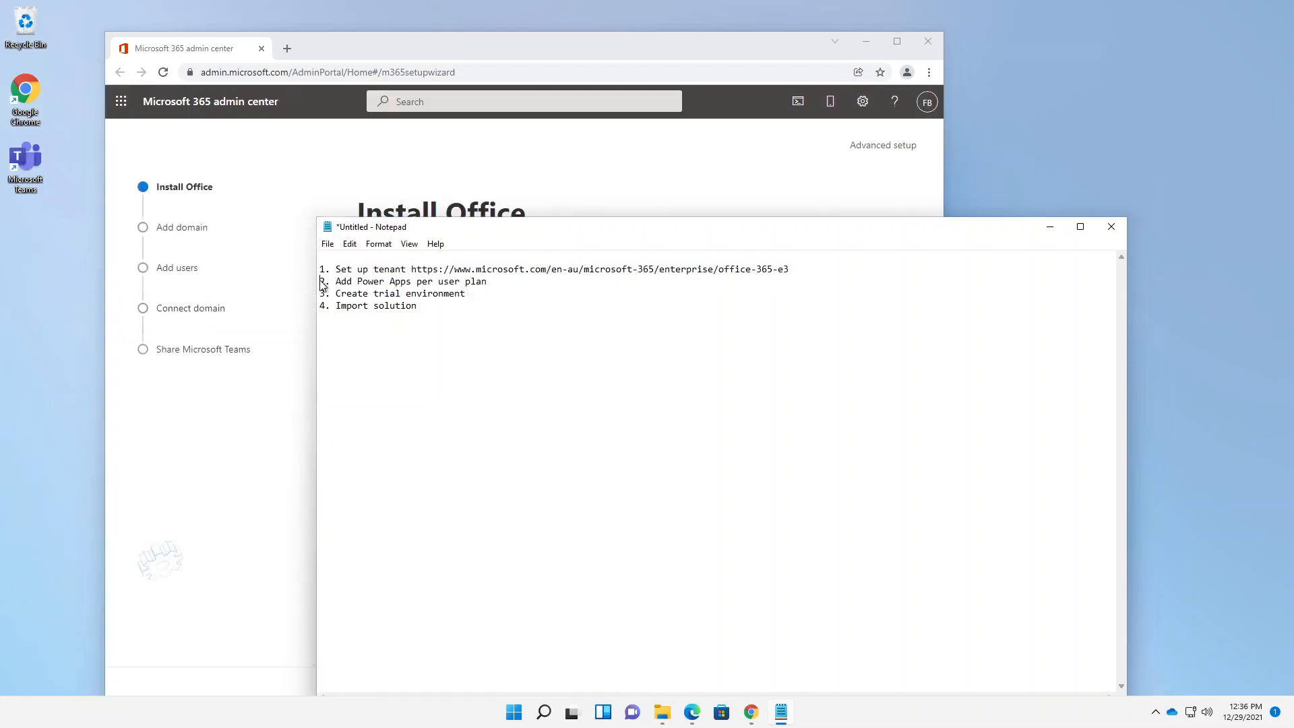
Step: Reach the admin center through the app launcher and open the Active users list
left_click(227, 187)
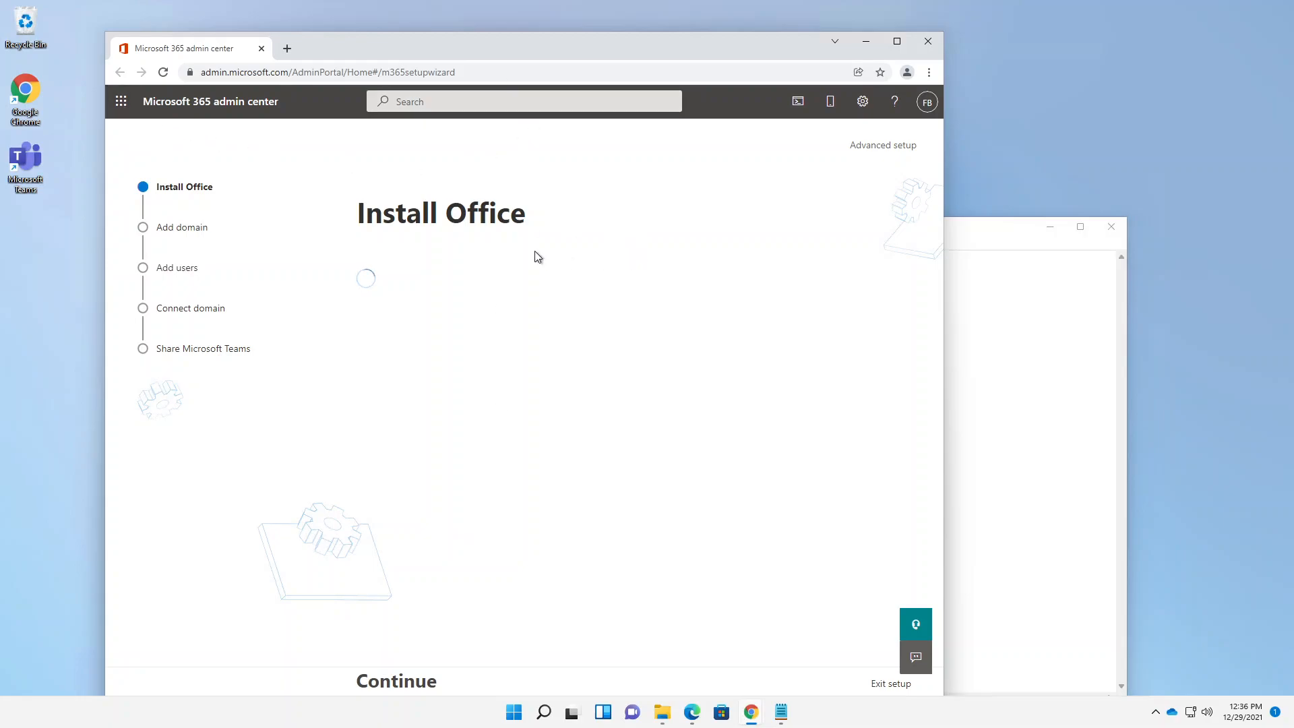
left_click(120, 102)
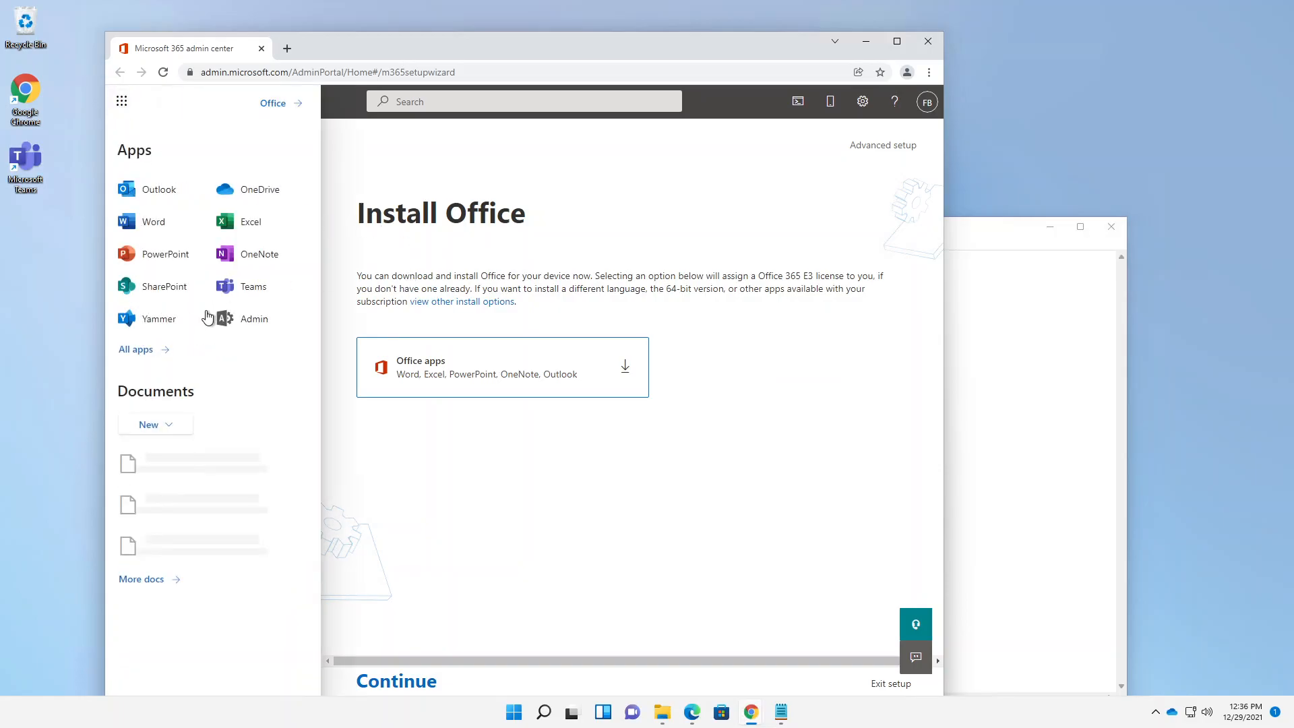
left_click(238, 323)
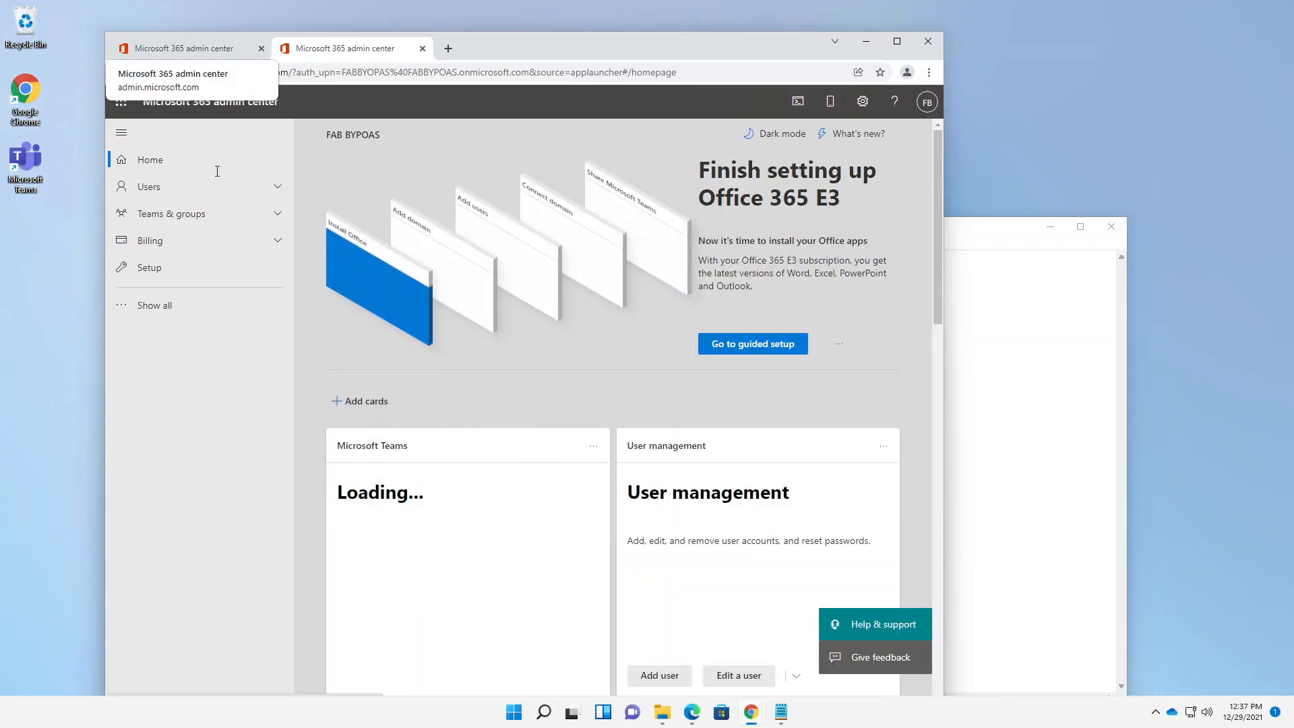
left_click(213, 197)
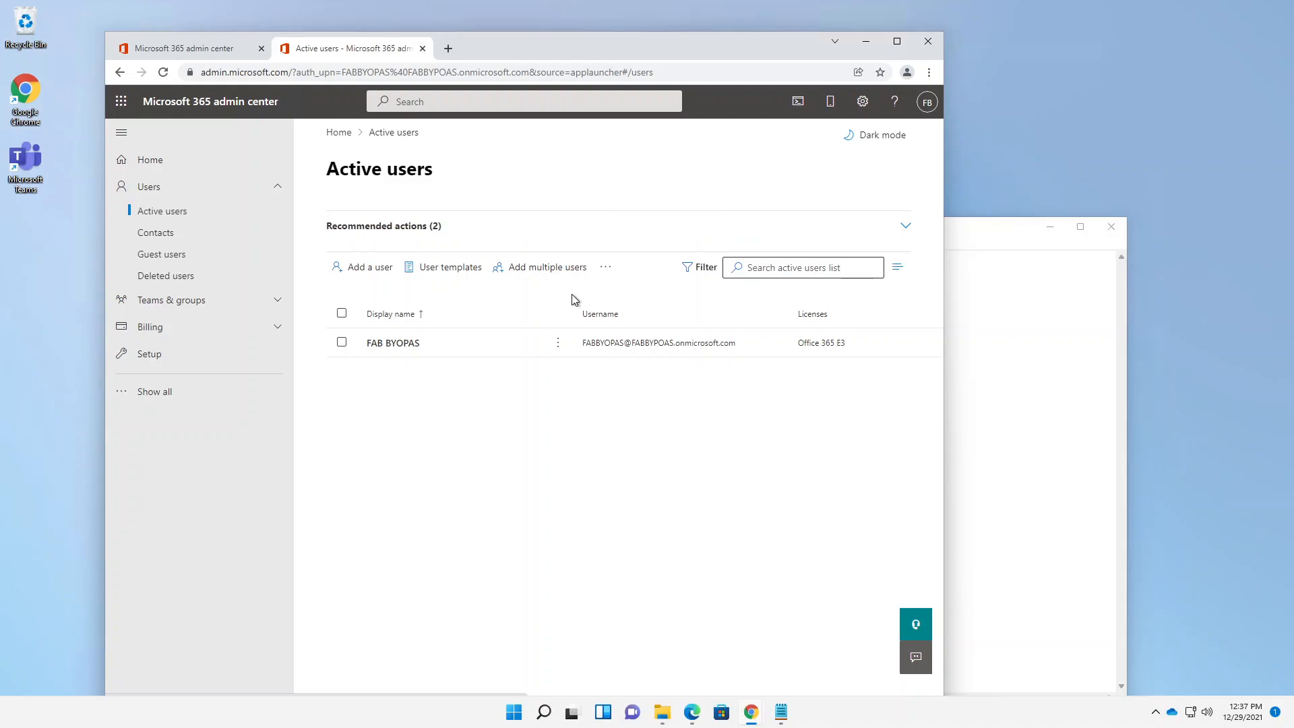
Step: Minimise the notes and enter the first new user's name and username
left_click(992, 329)
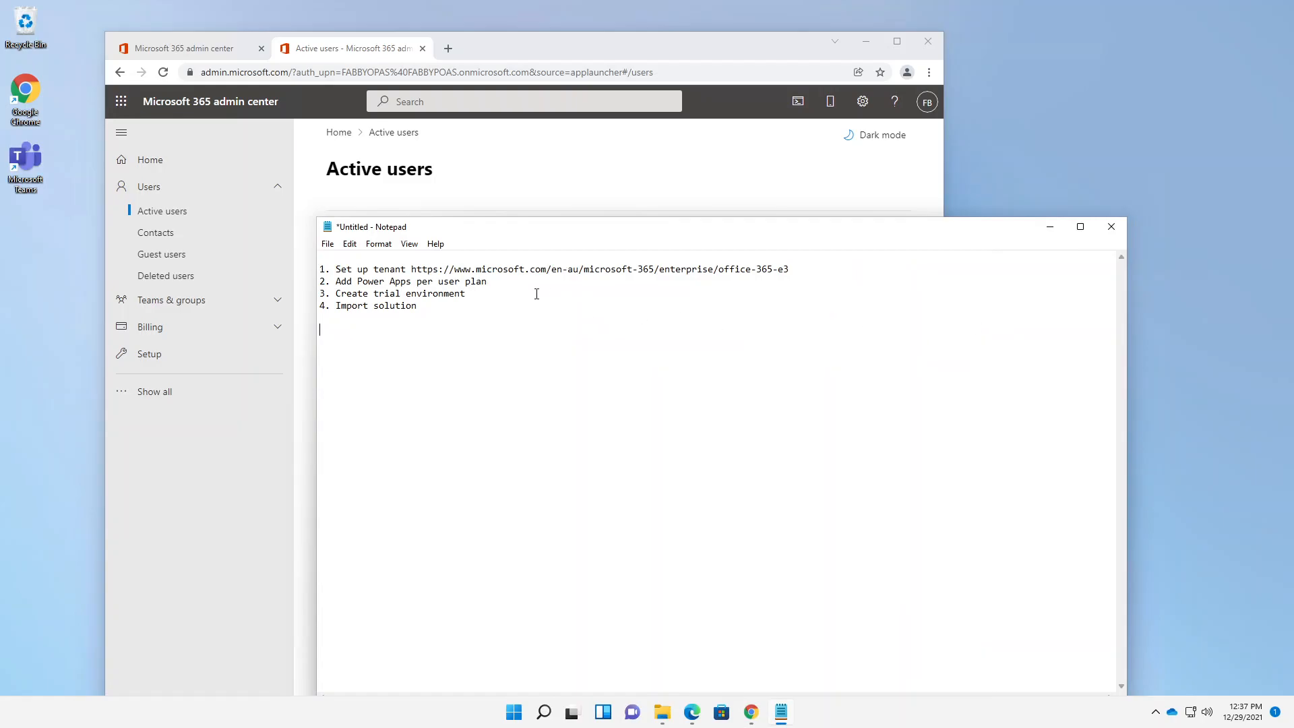
left_click(1050, 226)
left_click(369, 266)
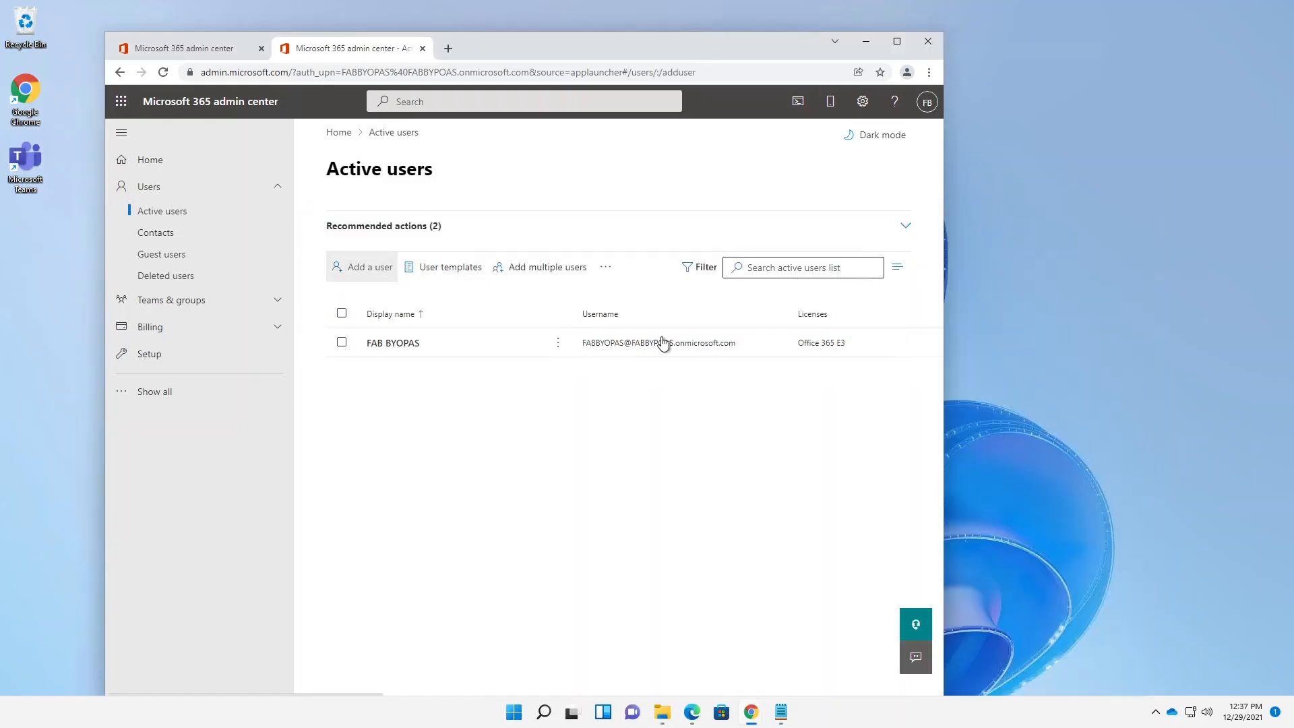
type("Walter")
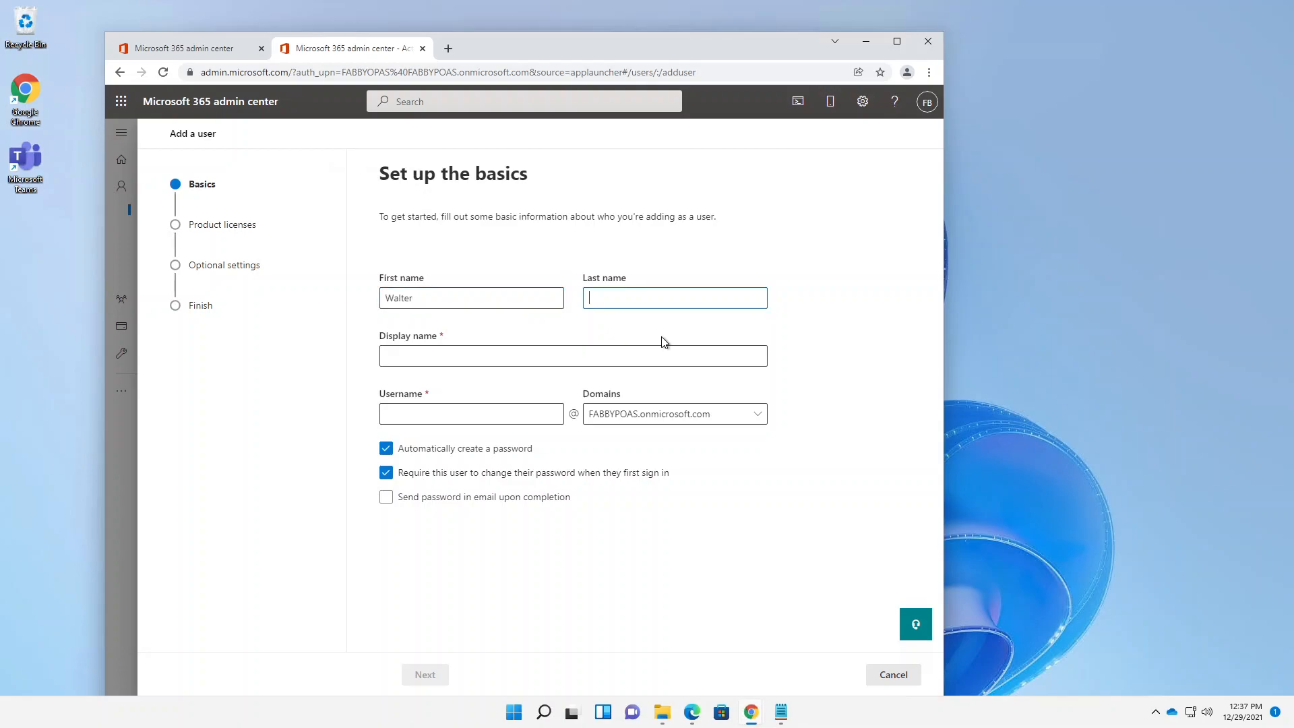
type("White")
left_click(642, 362)
left_click(514, 416)
type("wa")
key("BackSpace")
key("BackSpace")
type("walter")
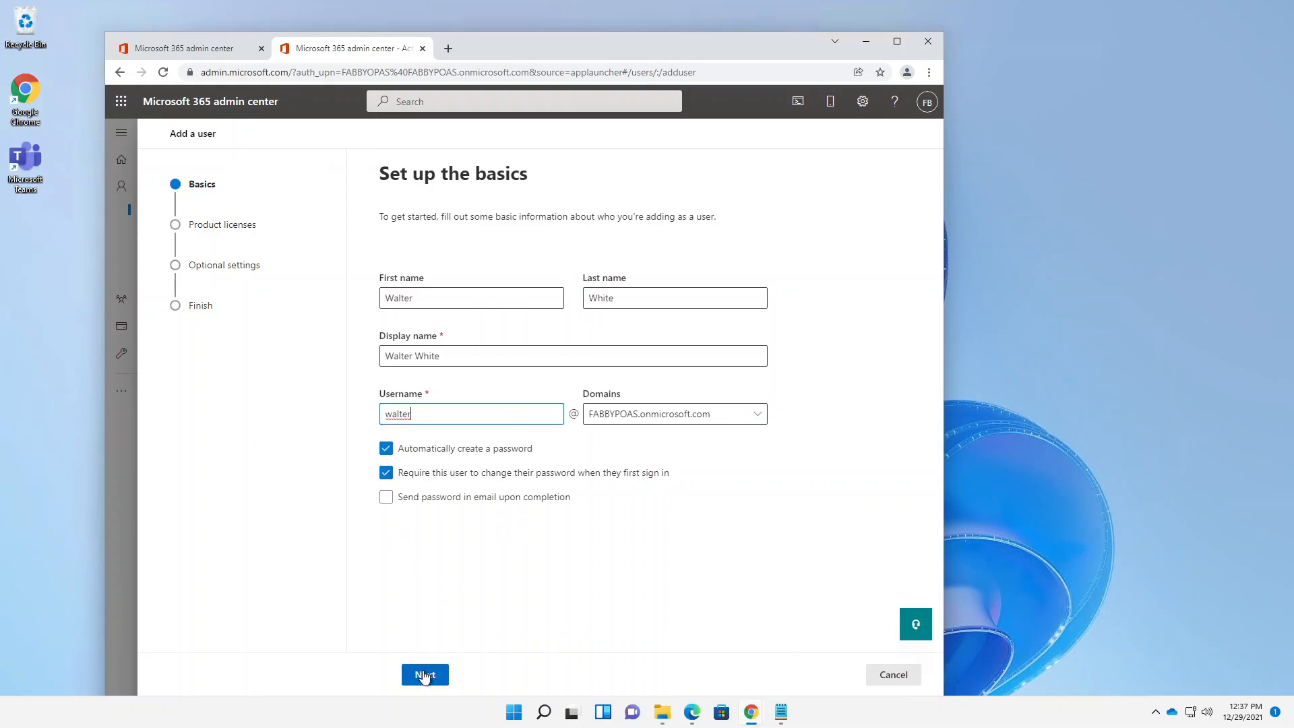
Step: Keep the Office 365 E3 licence, skip optional settings and finish the first user
left_click(425, 675)
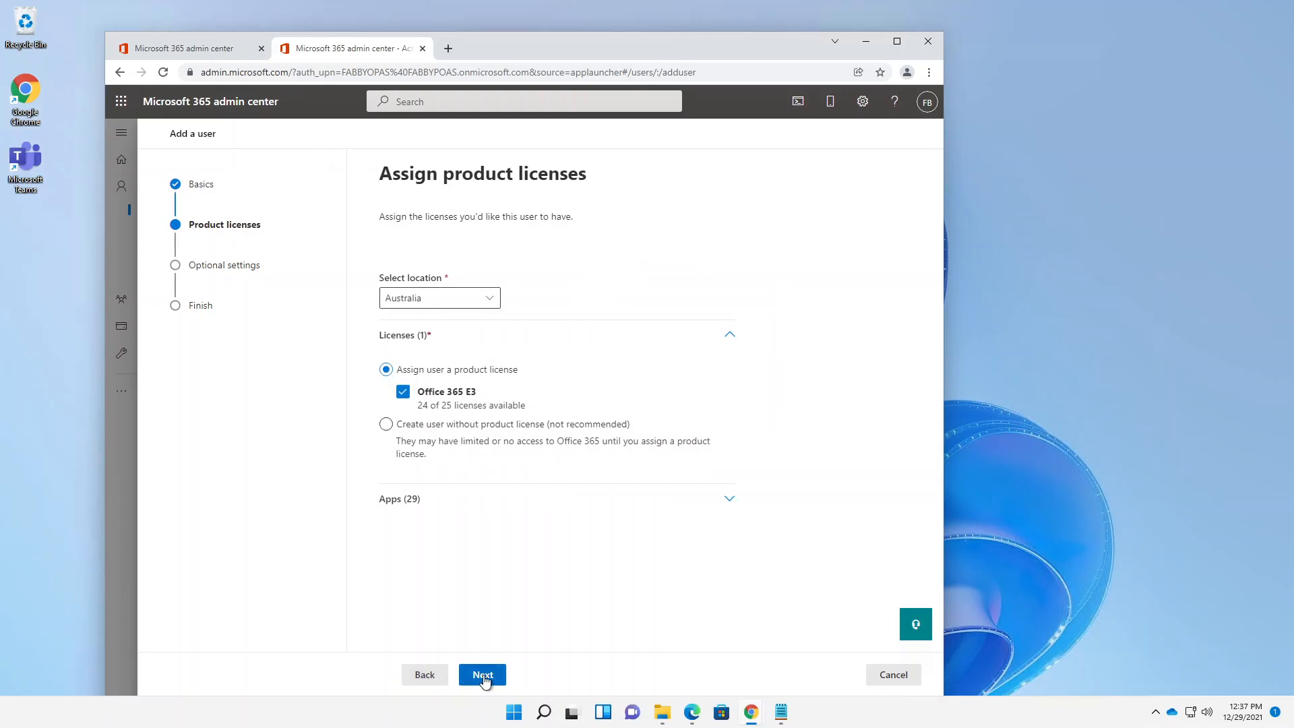
left_click(483, 677)
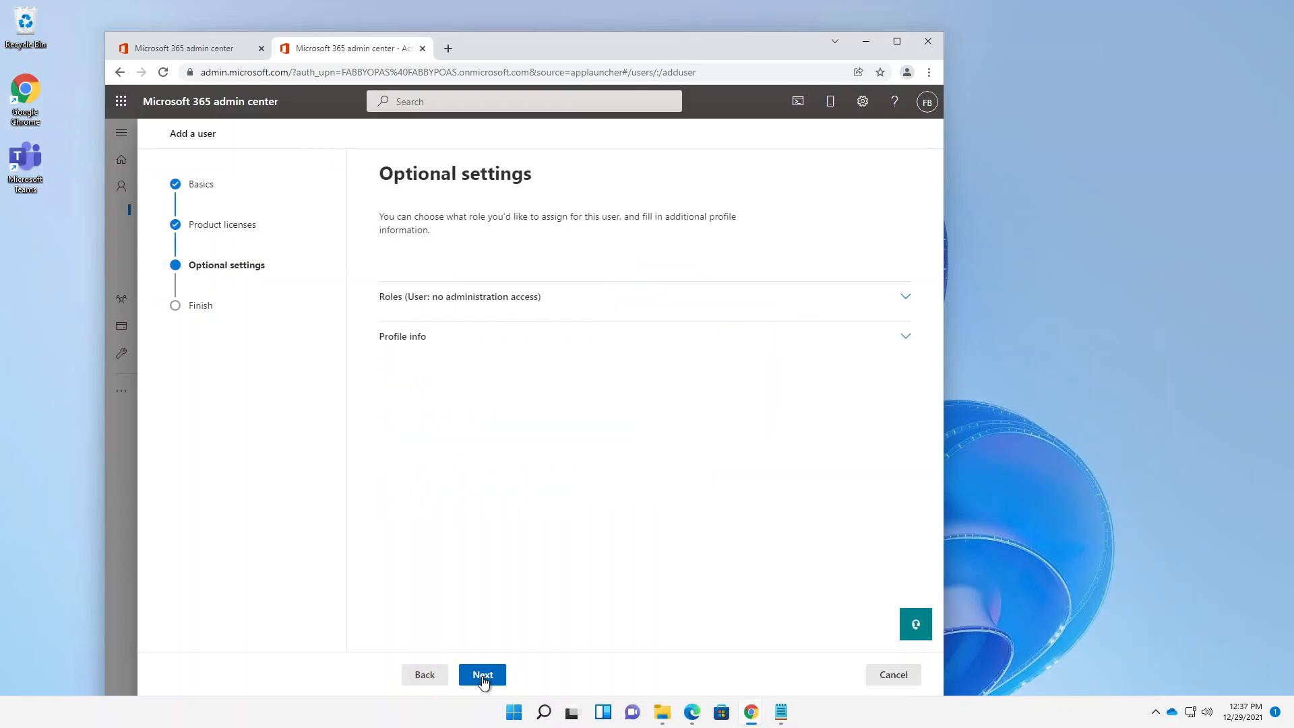
left_click(483, 677)
left_click(483, 676)
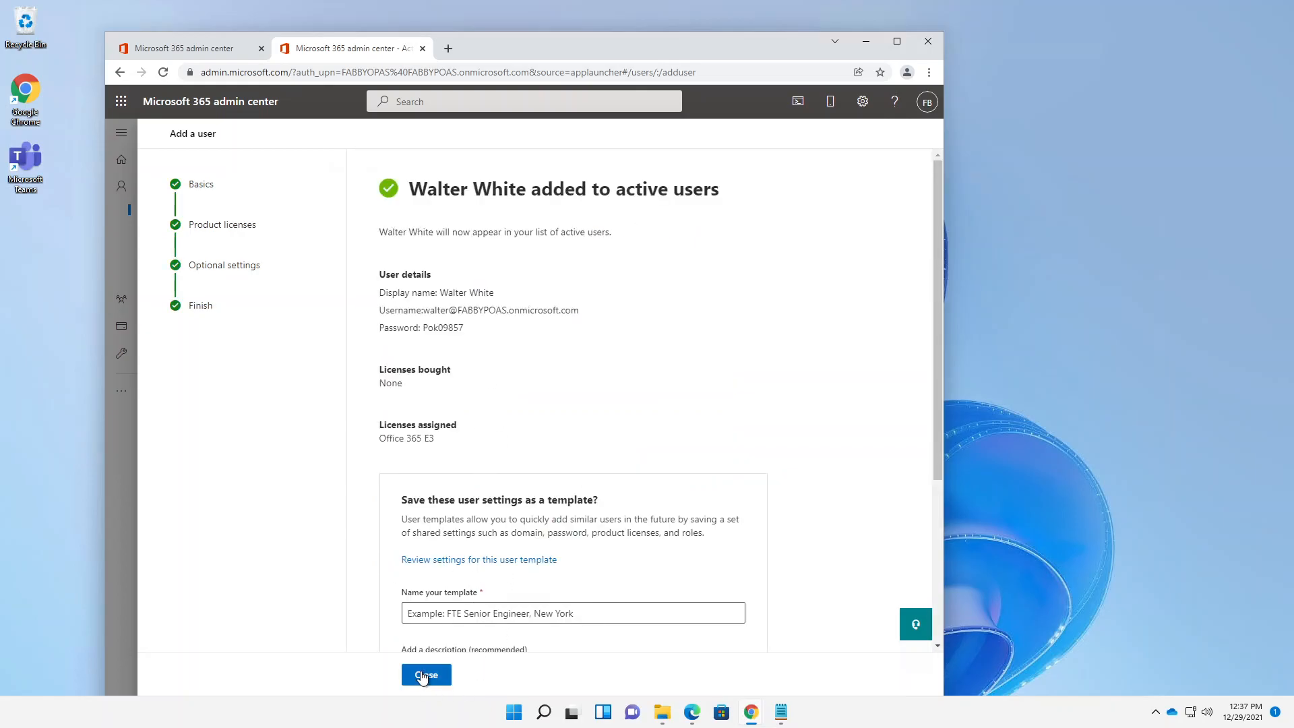
left_click(423, 676)
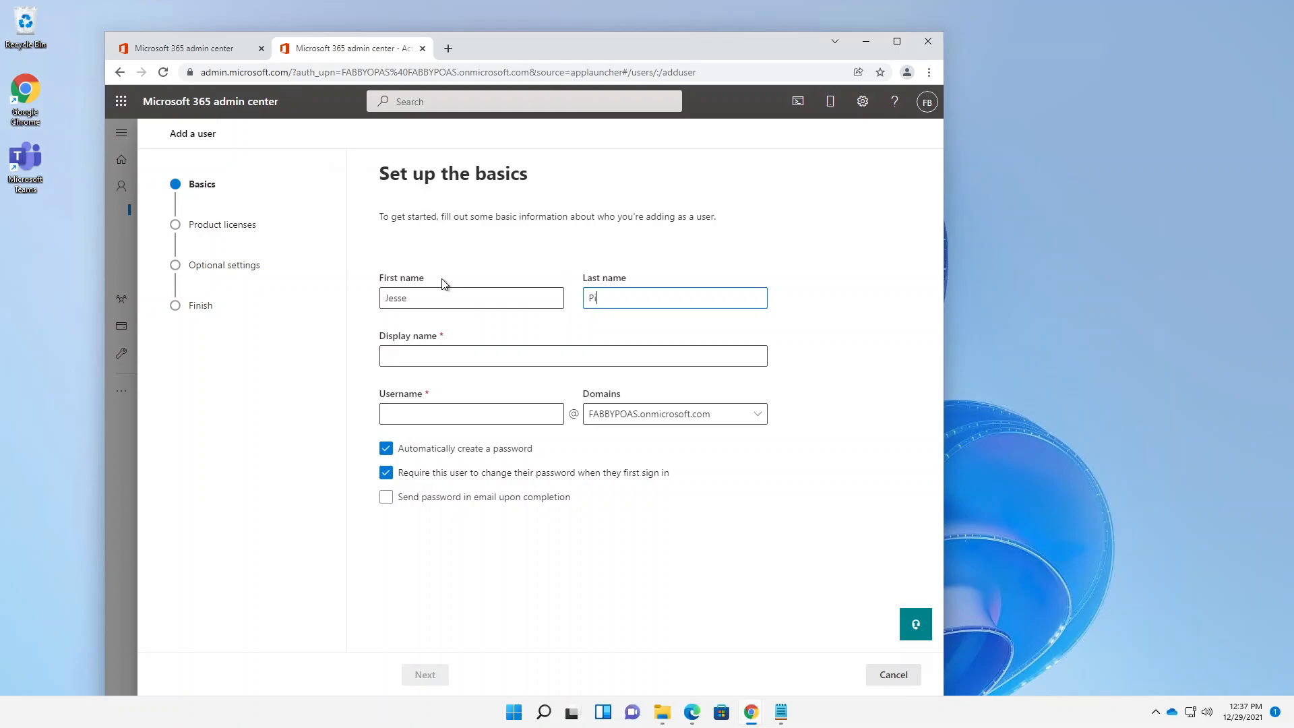
Step: Add the second user with its username and an Office 365 E3 licence
left_click(424, 418)
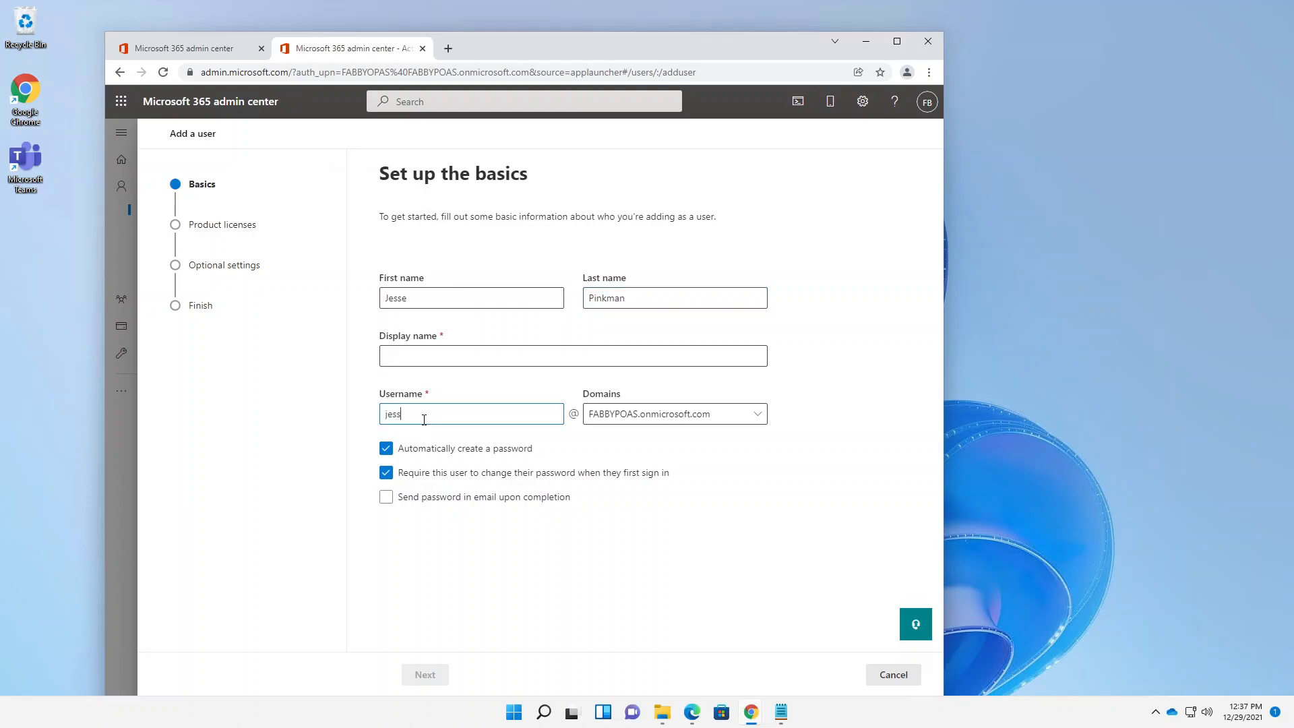
type("jesse")
left_click(478, 351)
left_click(432, 676)
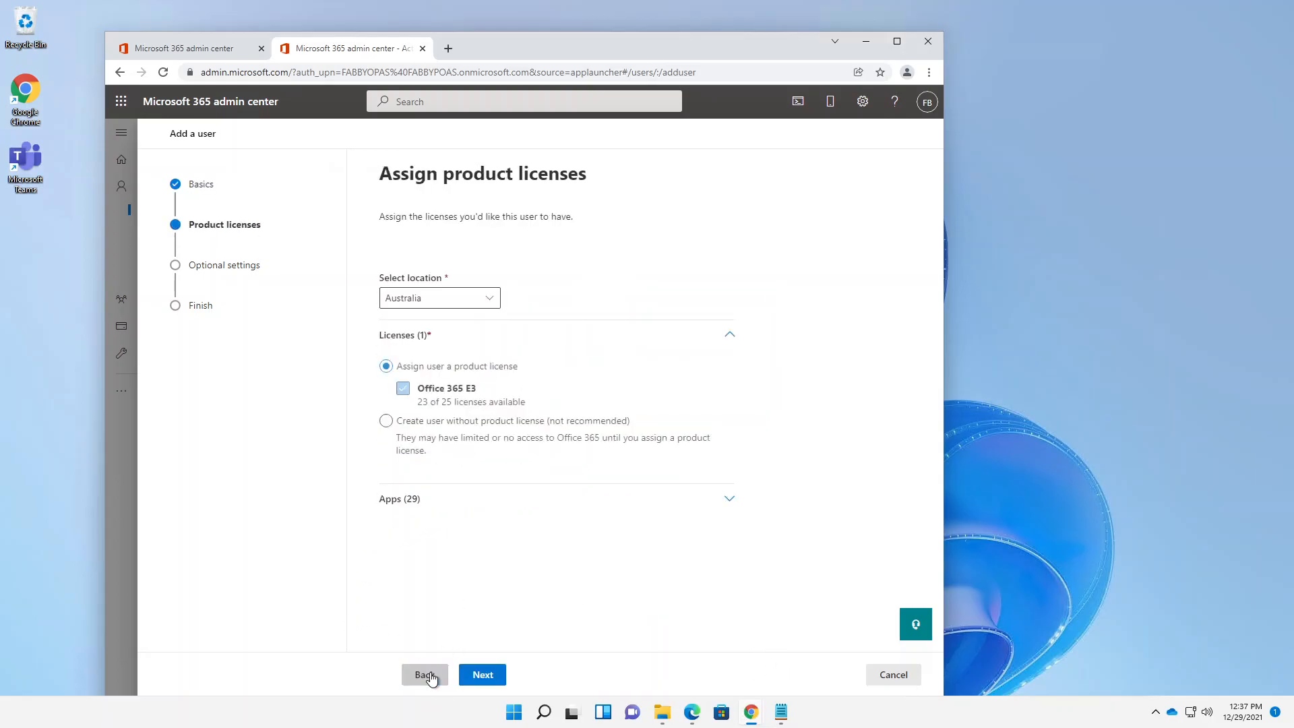
left_click(483, 677)
left_click(483, 676)
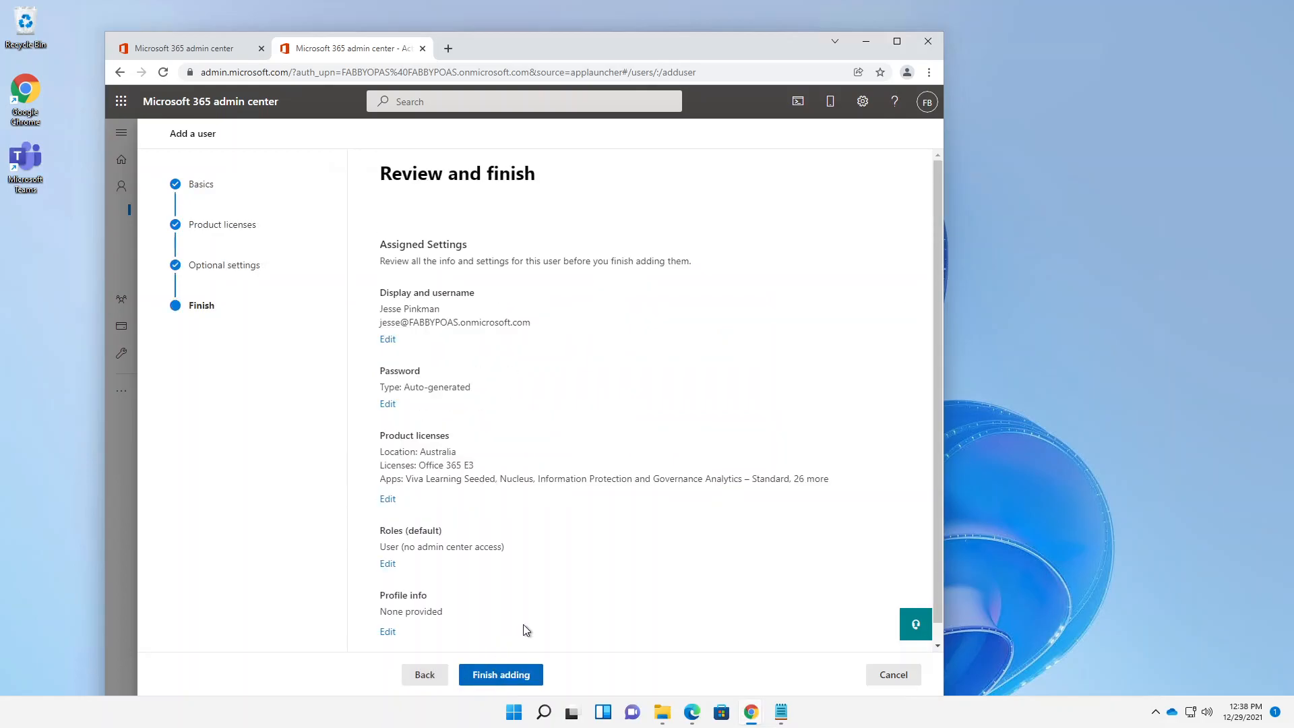
left_click(502, 675)
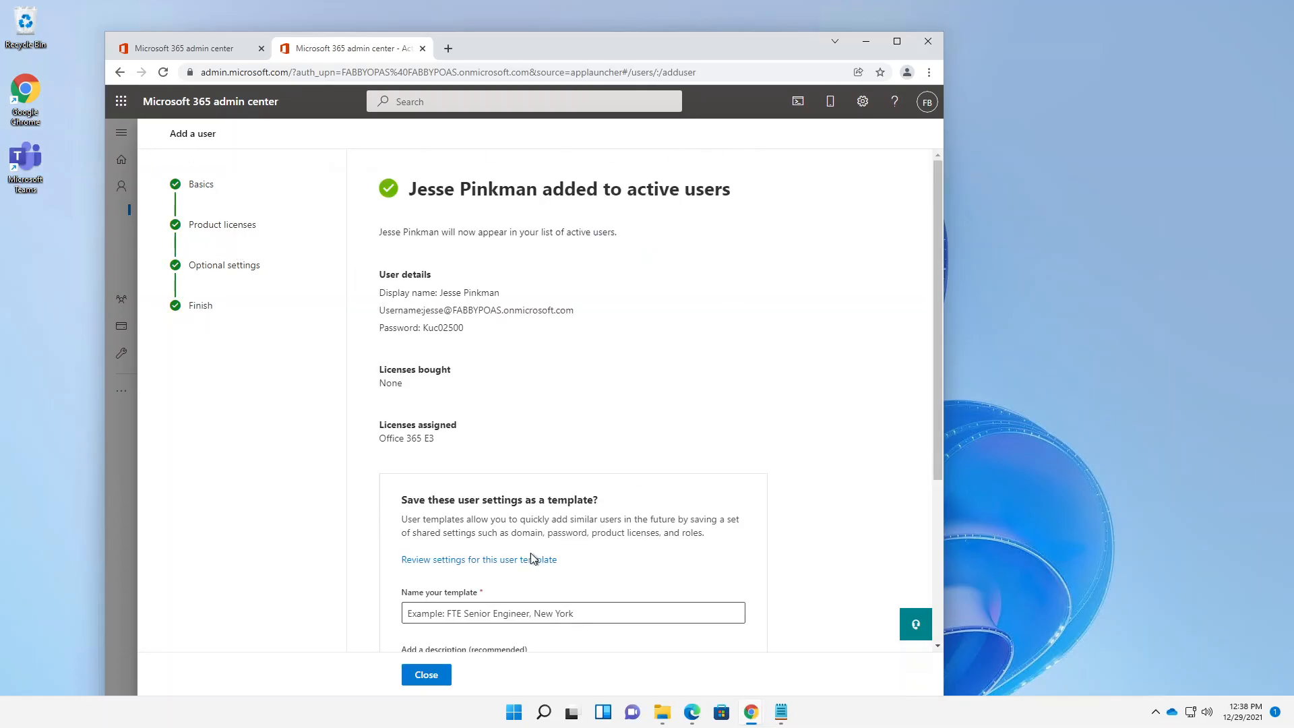
left_click(425, 674)
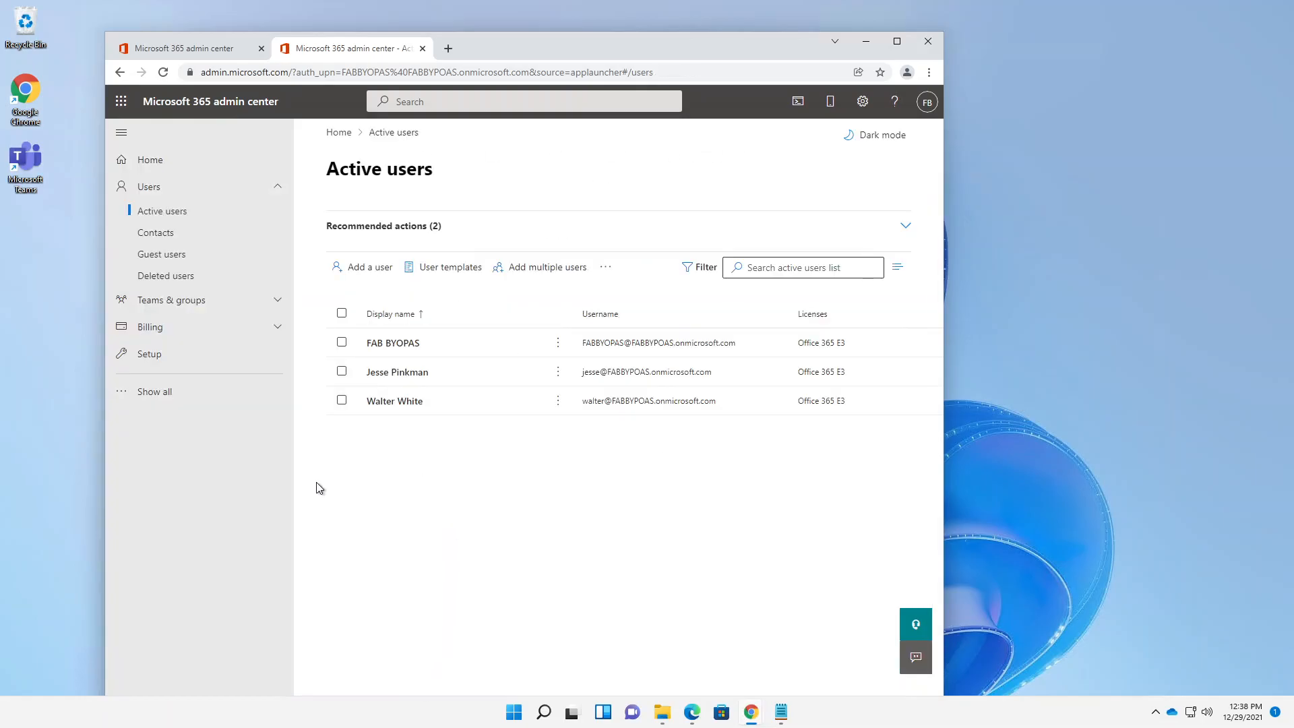
Step: Search the Purchase services catalog for 'power' and scroll through the 20 results
left_click(282, 329)
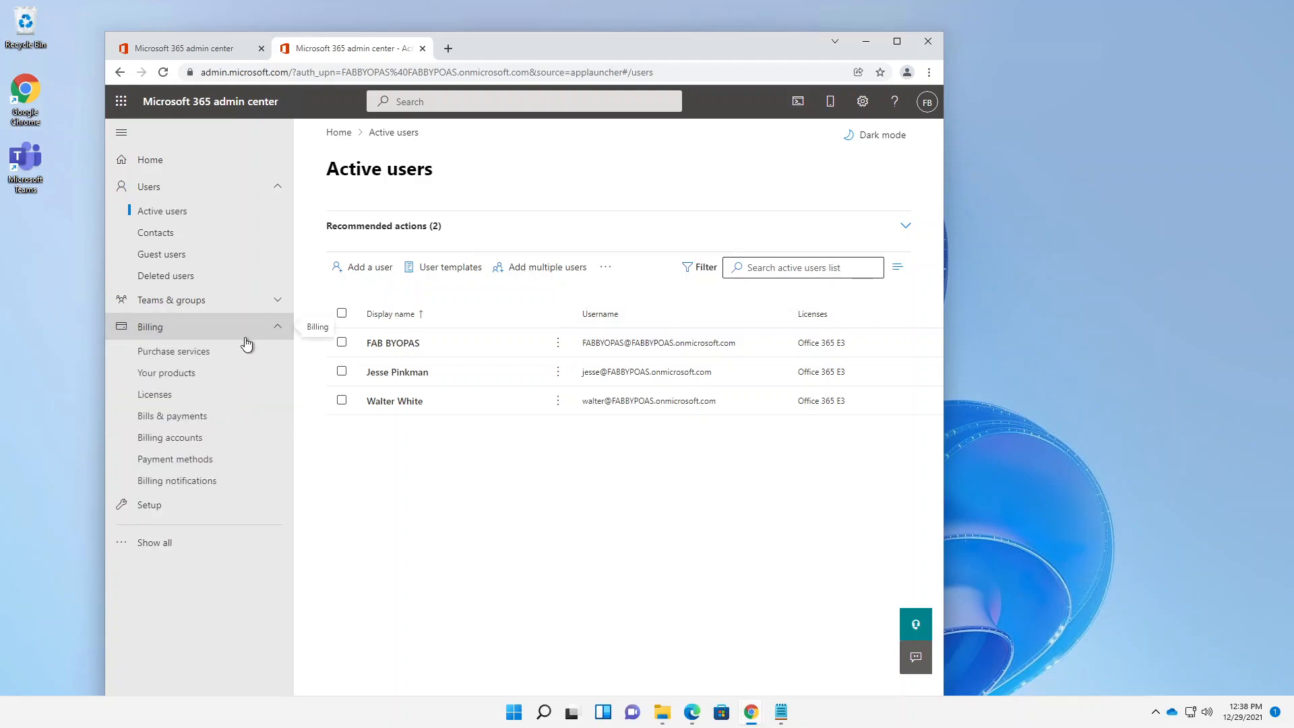
left_click(204, 361)
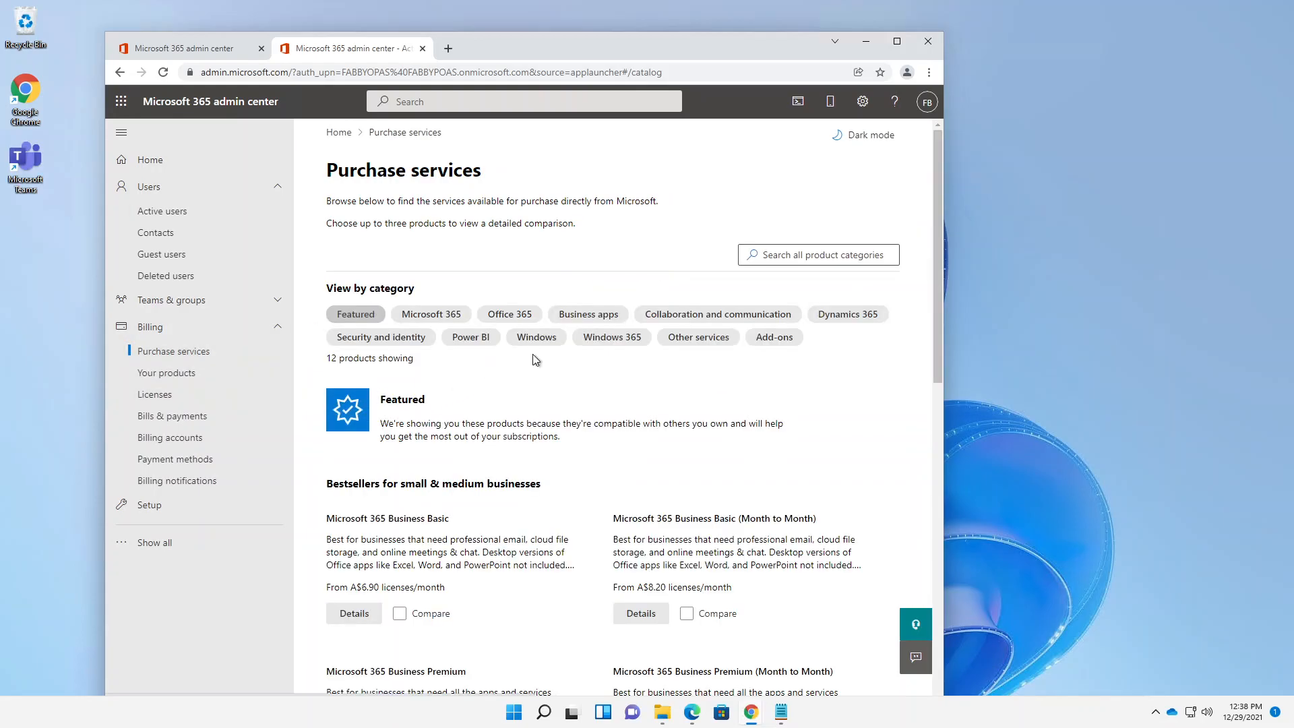
left_click(820, 254)
type("power")
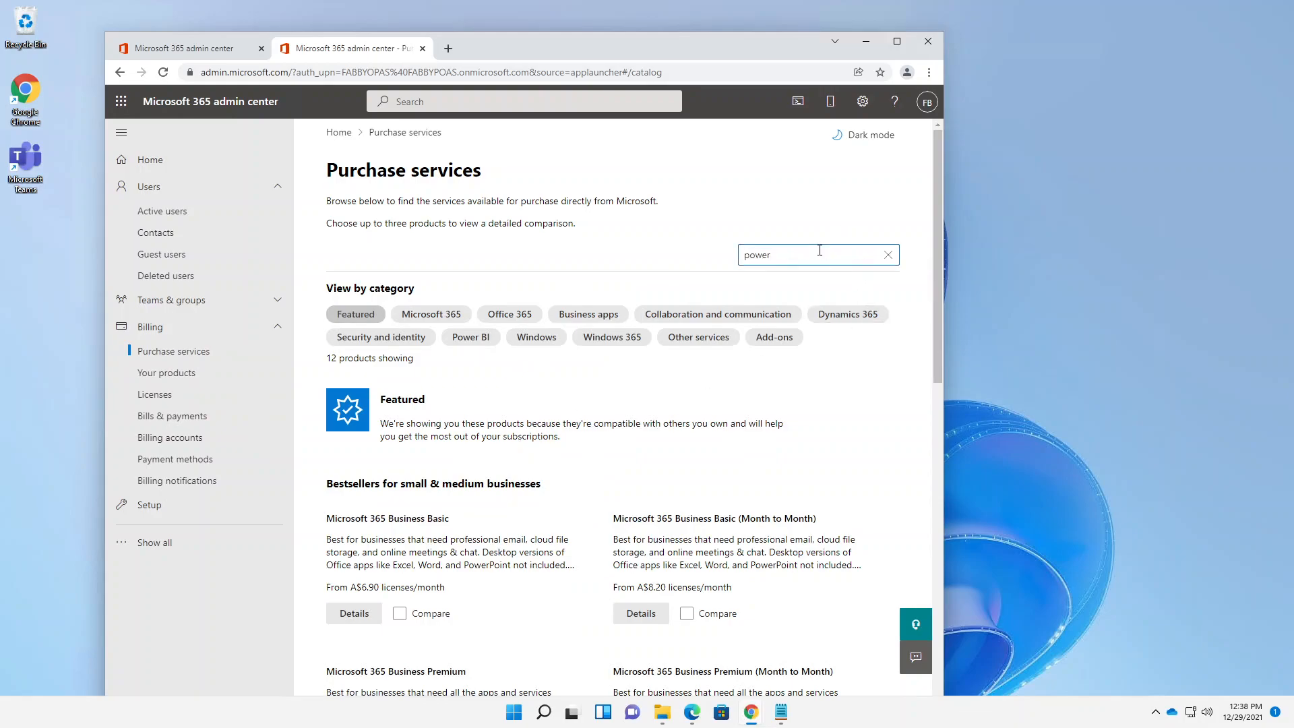
key("Return")
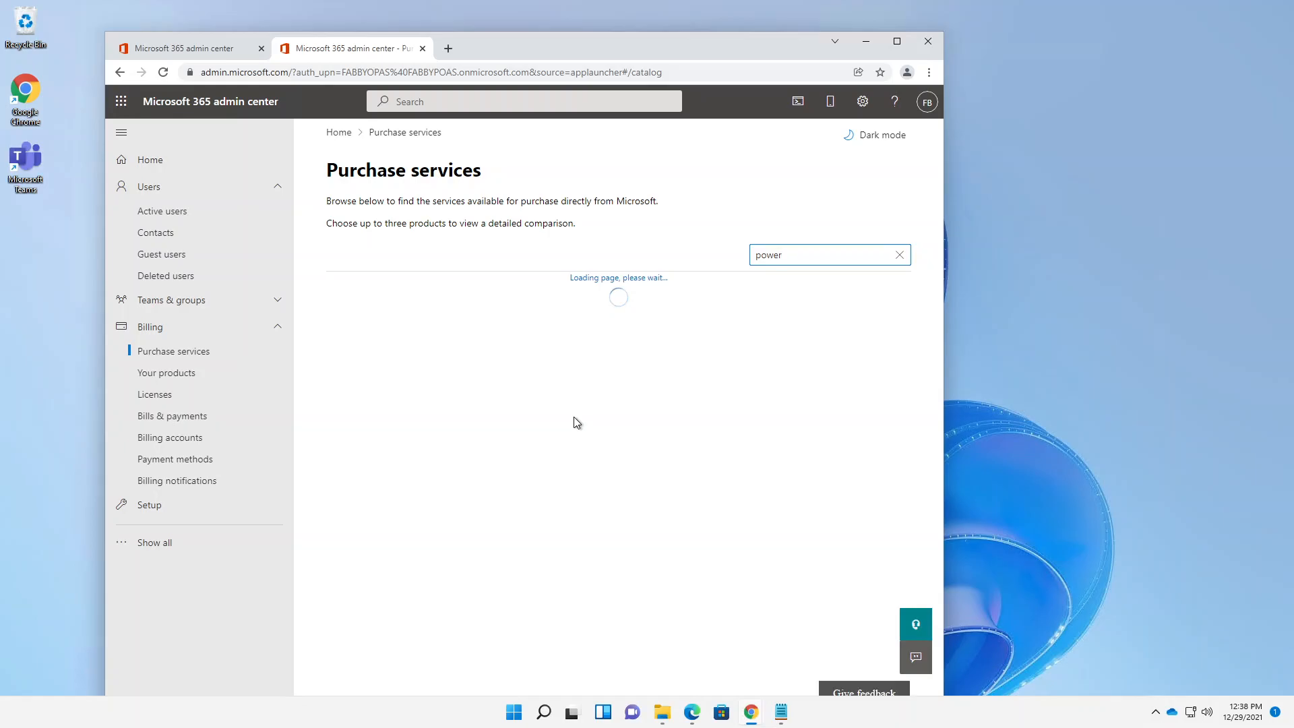
scroll(575, 417, "down", 1)
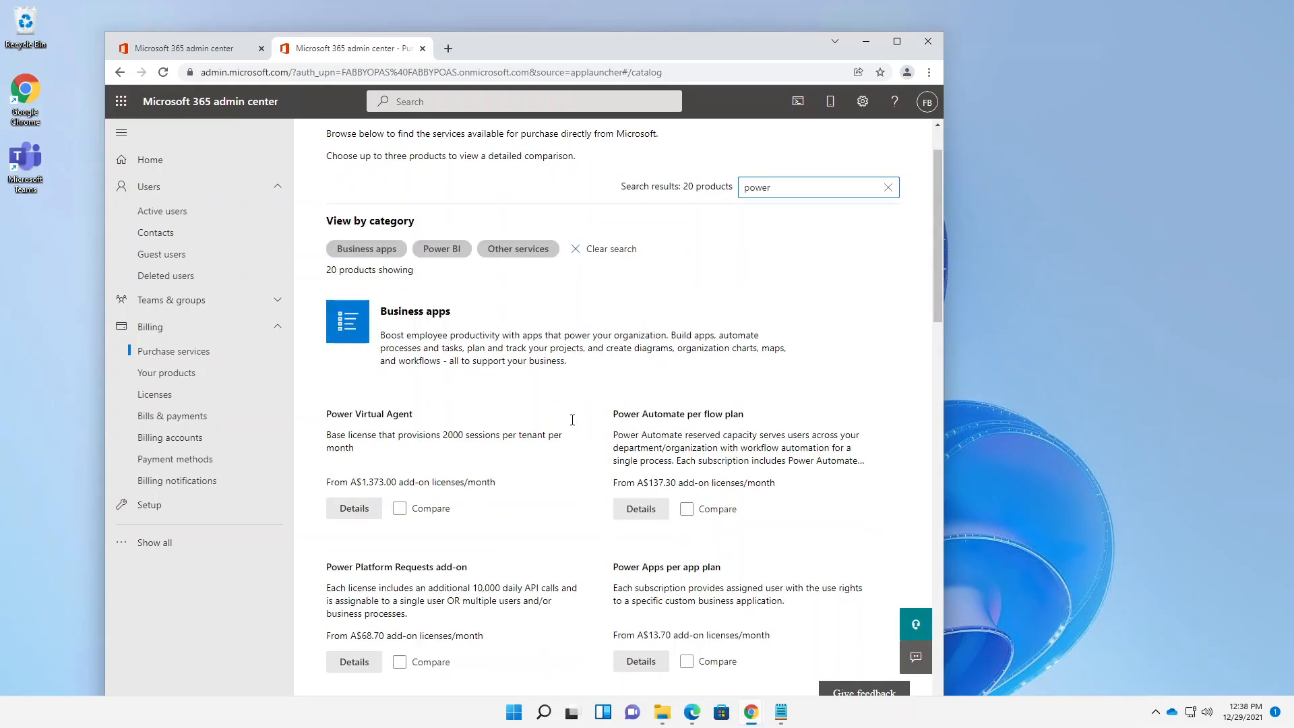
scroll(566, 418, "down", 1)
scroll(491, 486, "down", 1)
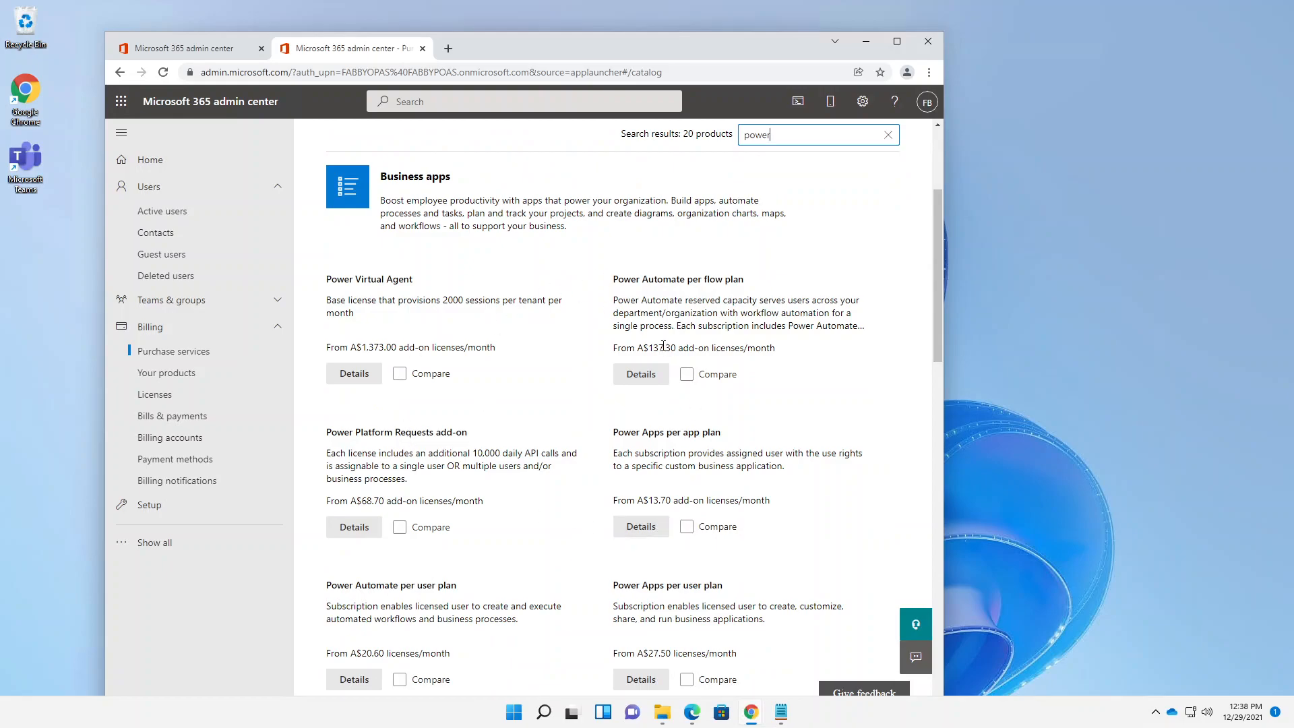
scroll(664, 346, "down", 2)
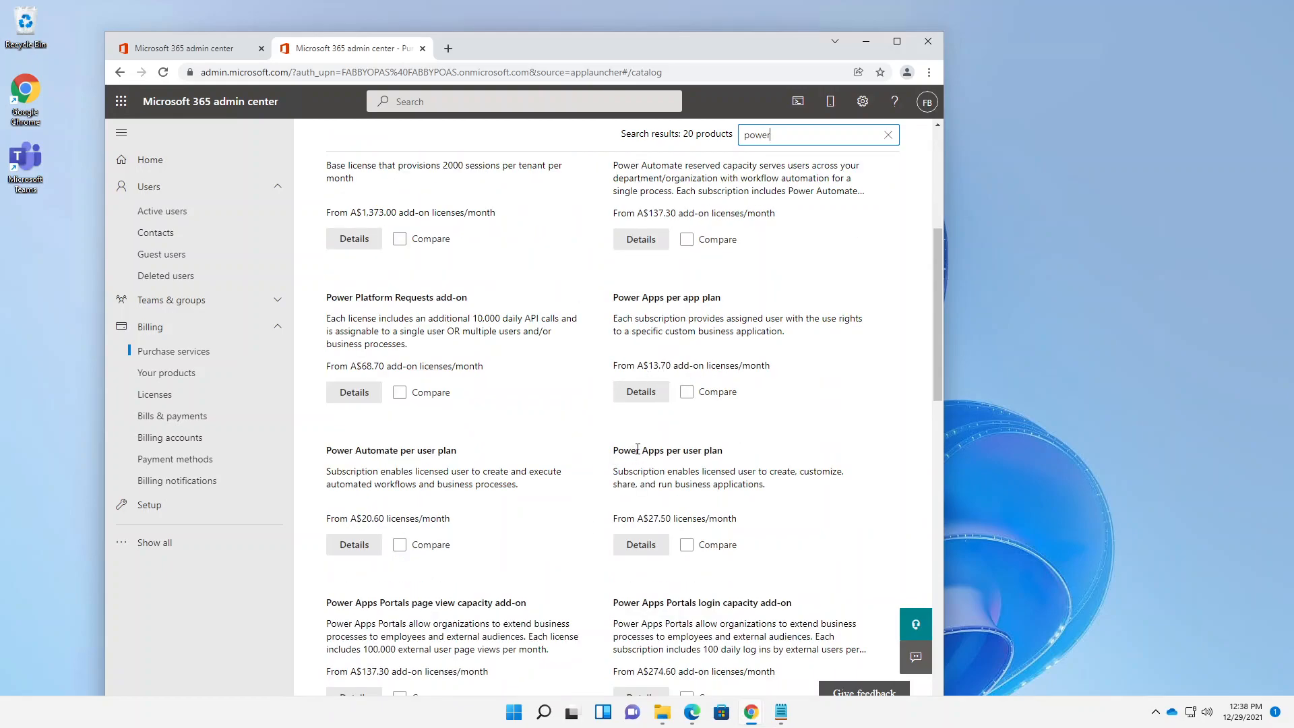
Step: Order a one-month, 25-user Power Apps per user plan trial and return home
left_click(649, 548)
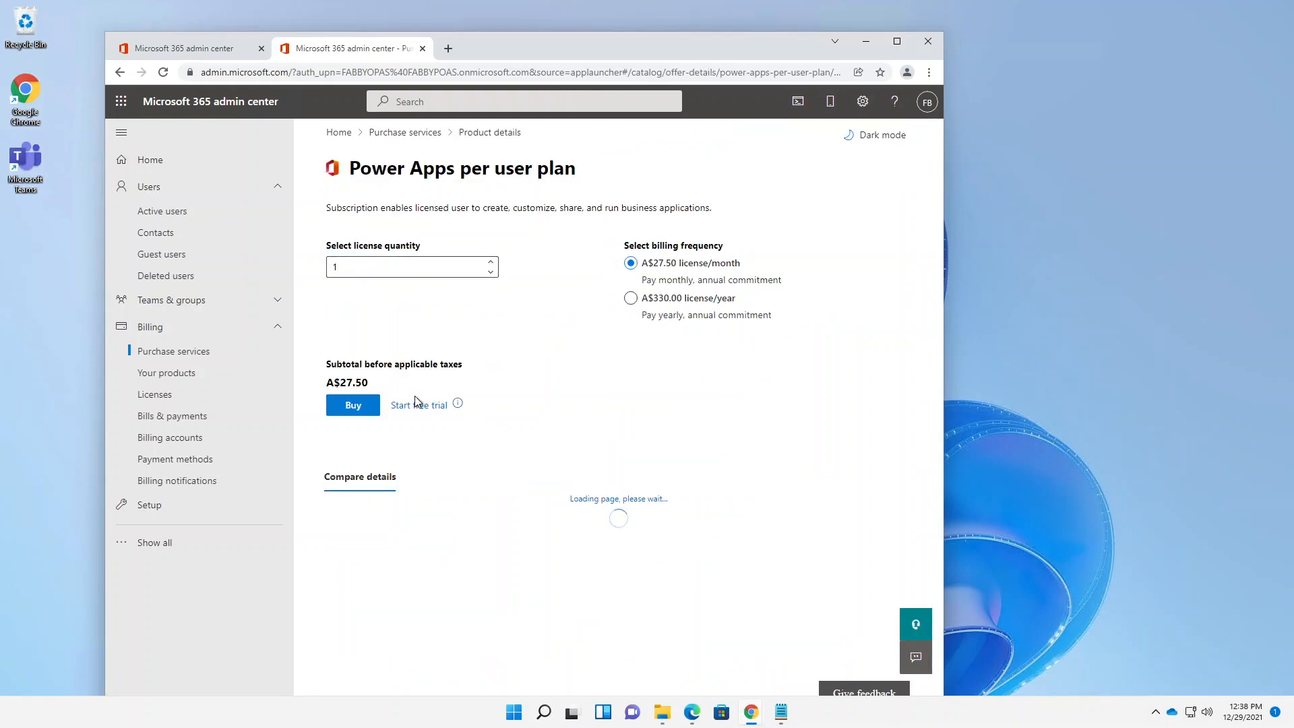
left_click(422, 408)
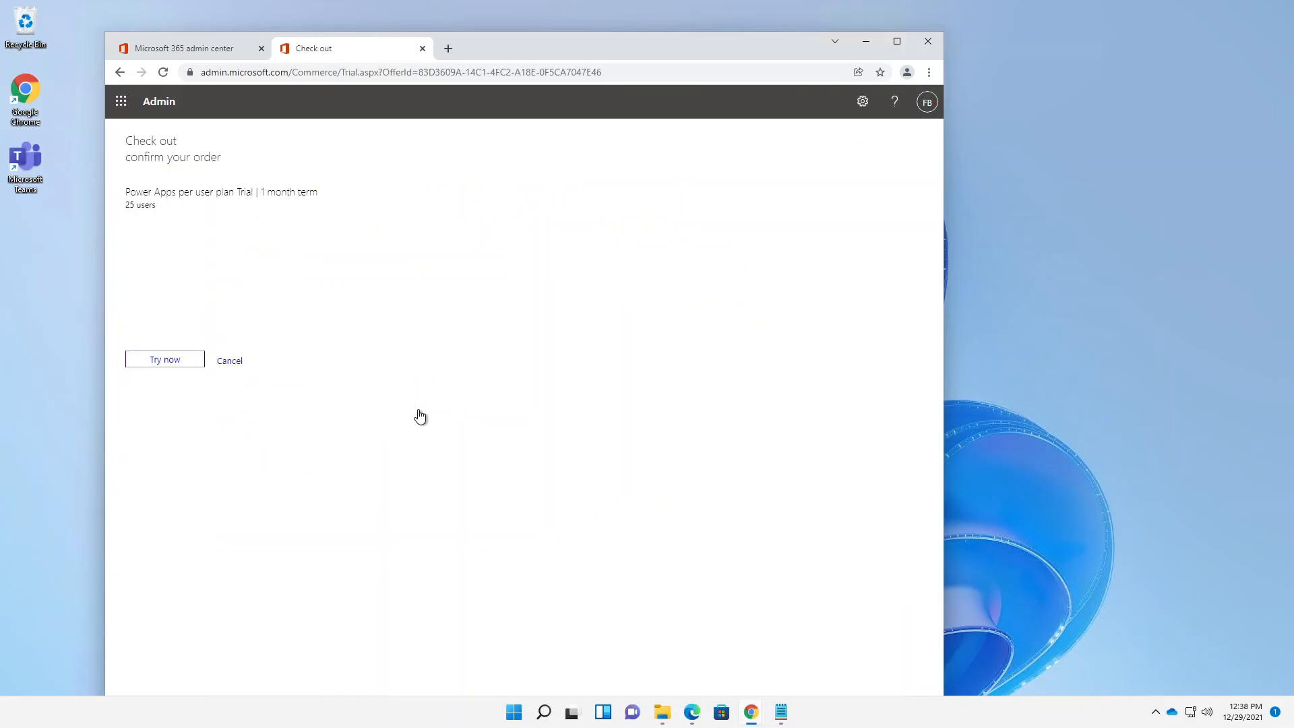
left_click(160, 363)
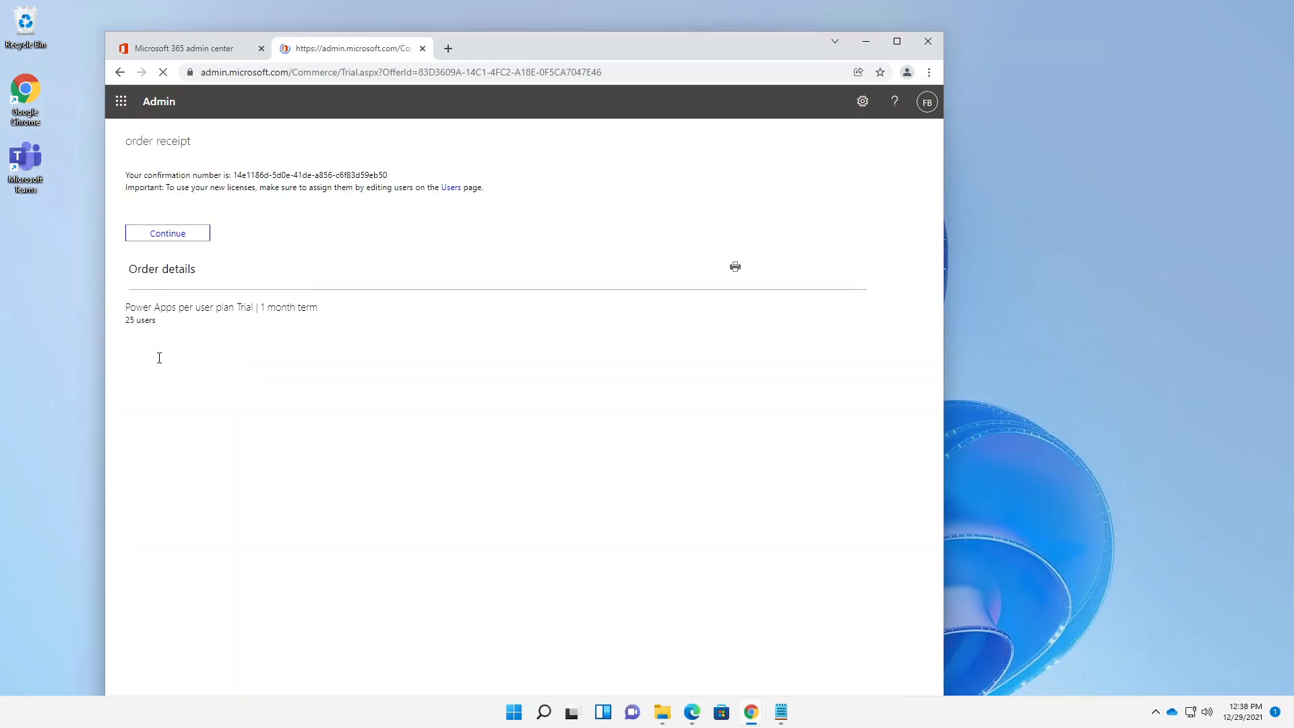
left_click(173, 244)
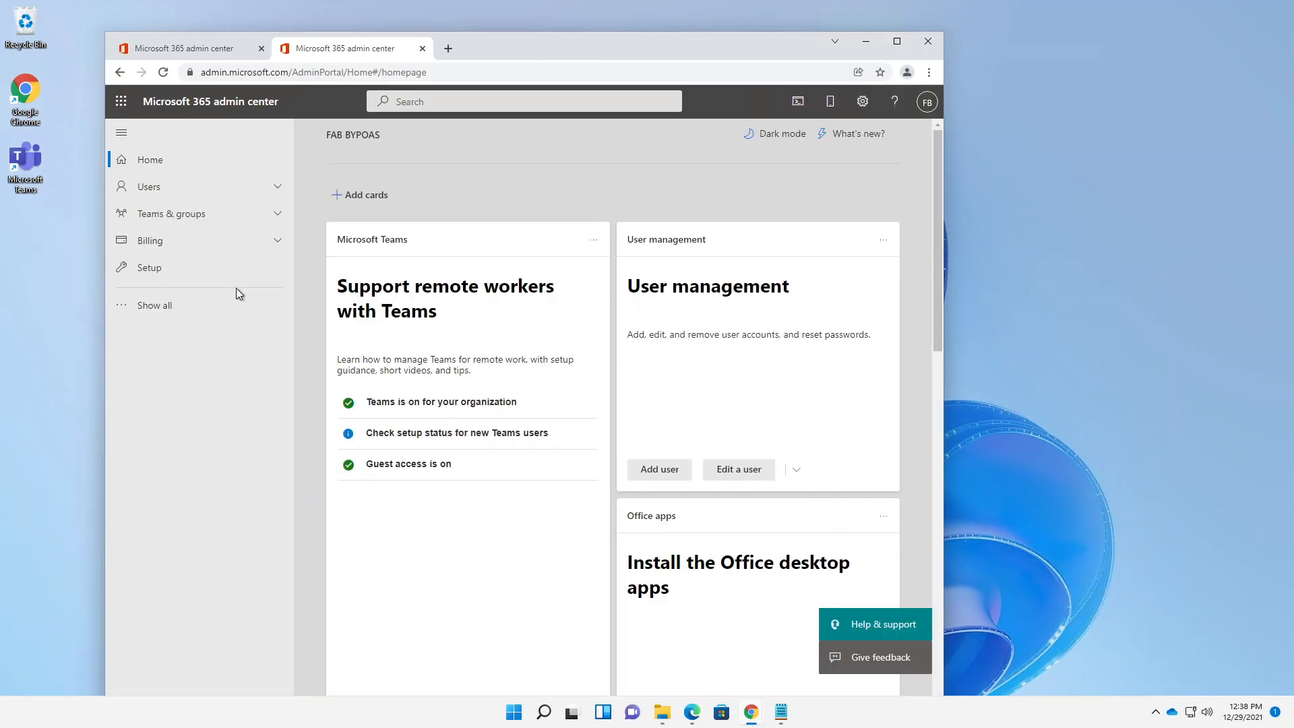
Step: Assign the Power Apps per user plan licence to the admin account
left_click(268, 192)
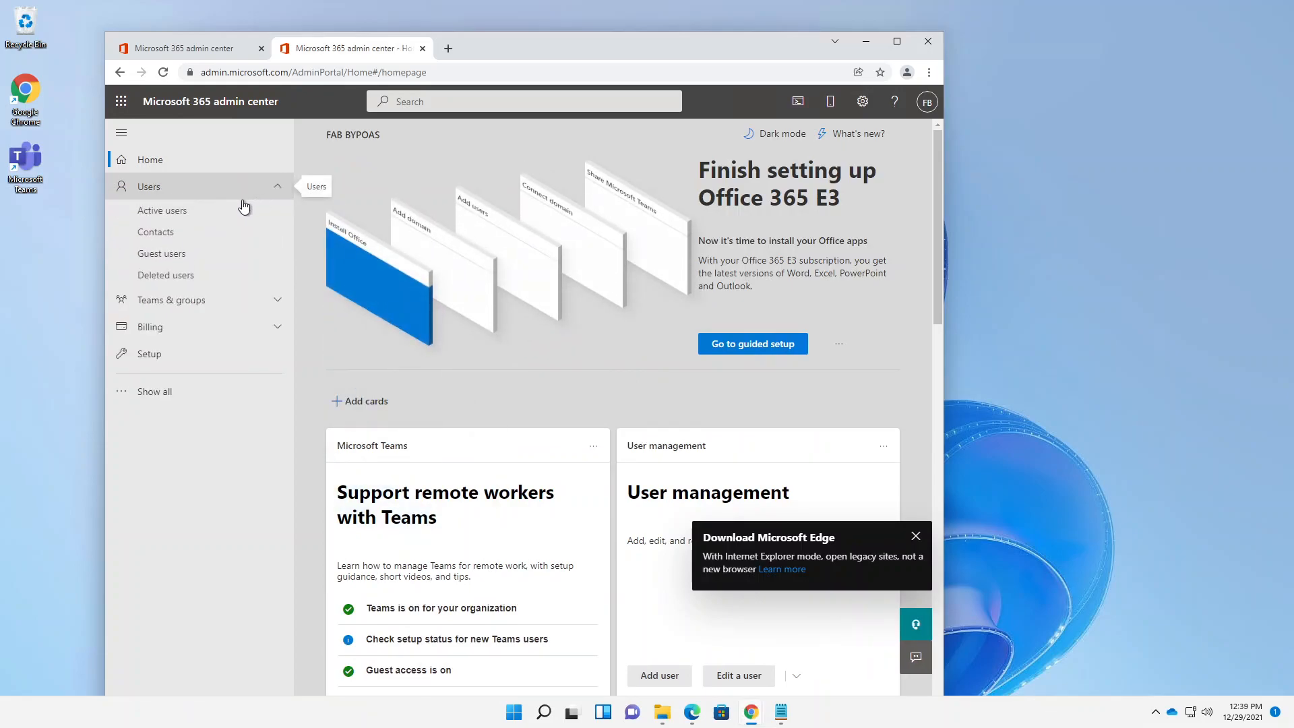
left_click(172, 211)
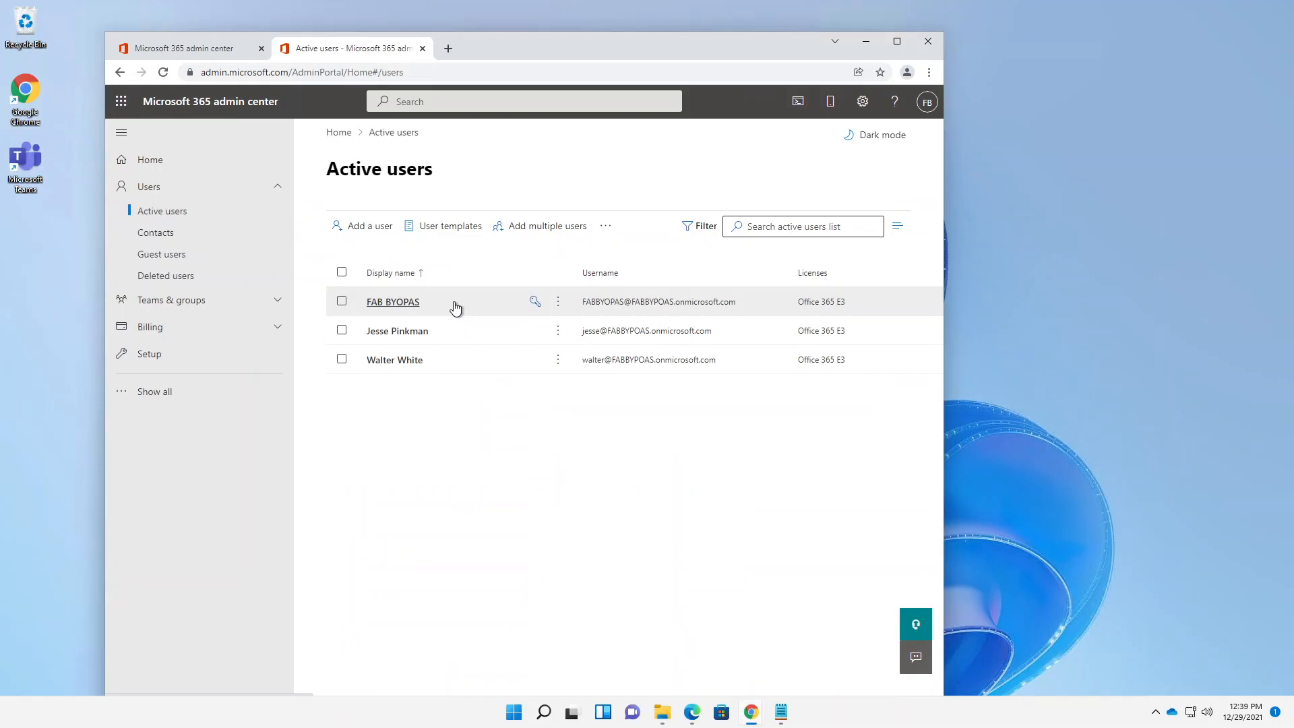
left_click(445, 303)
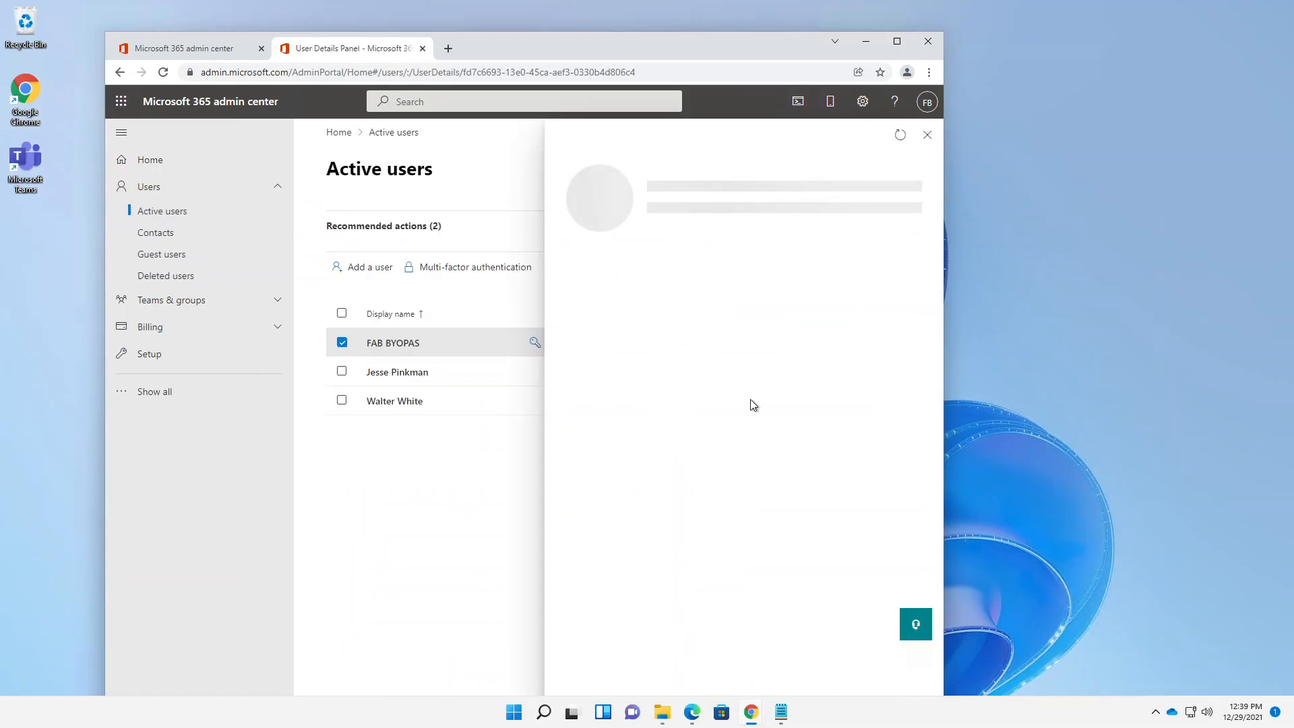
scroll(705, 364, "down", 1)
scroll(691, 317, "up", 1)
left_click(732, 280)
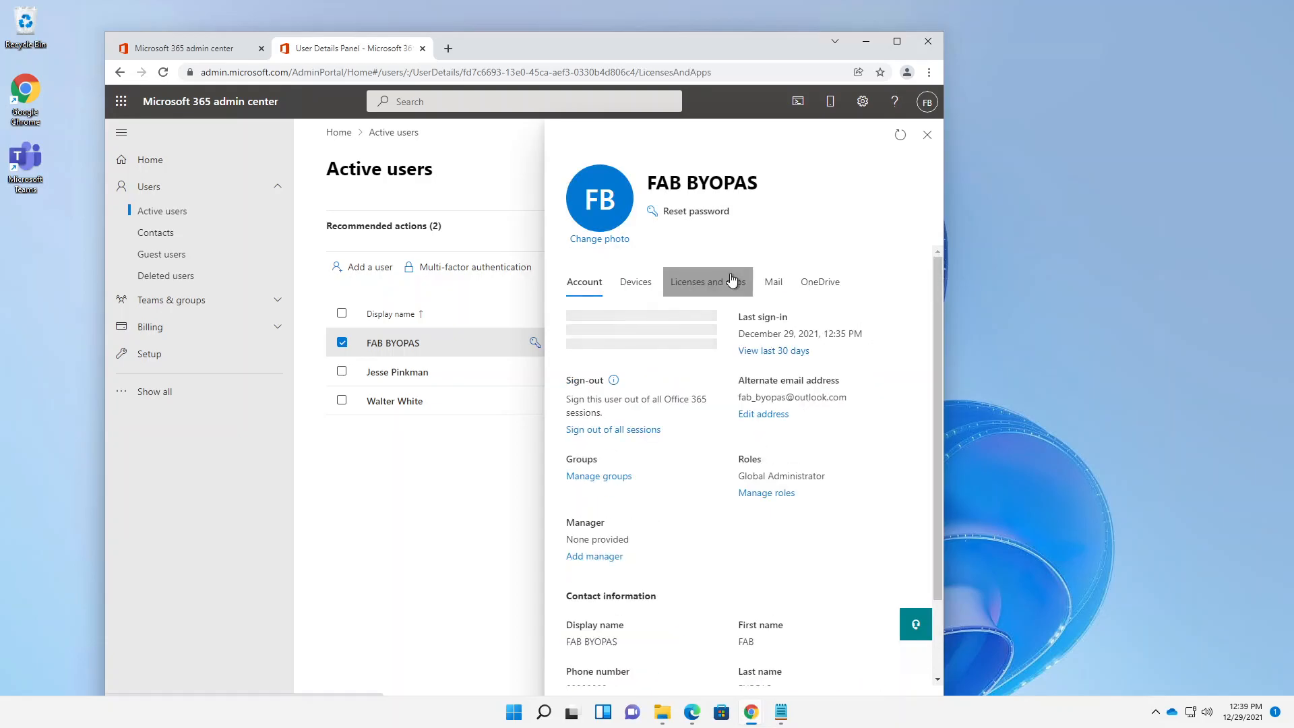
left_click(573, 504)
left_click(607, 685)
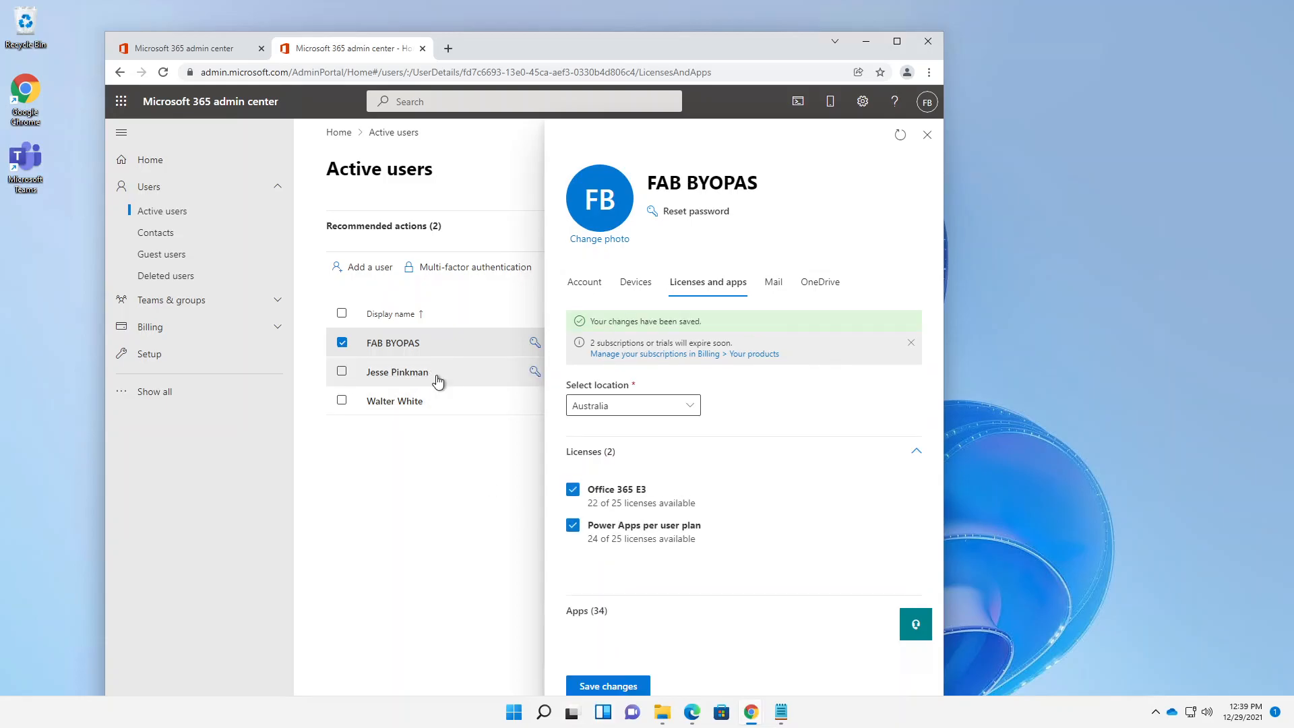
Step: Assign the Power Apps per user plan licence to the second user
left_click(438, 377)
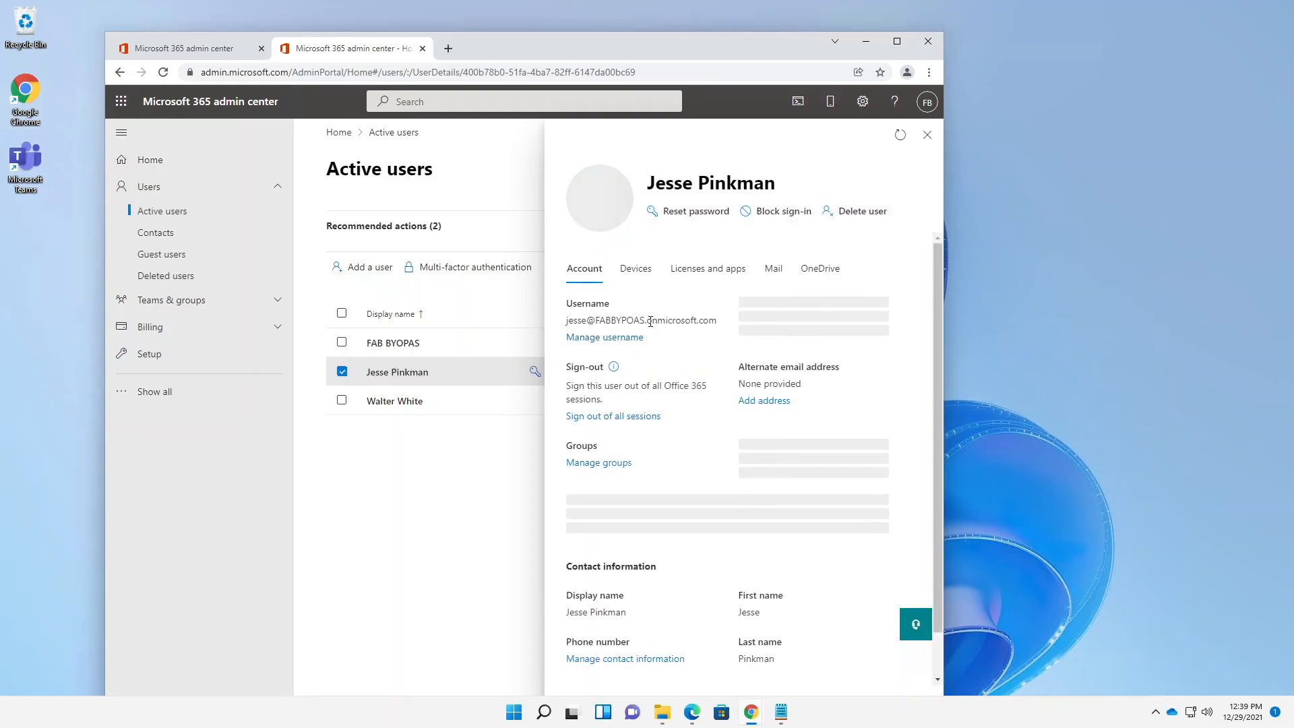
left_click(701, 268)
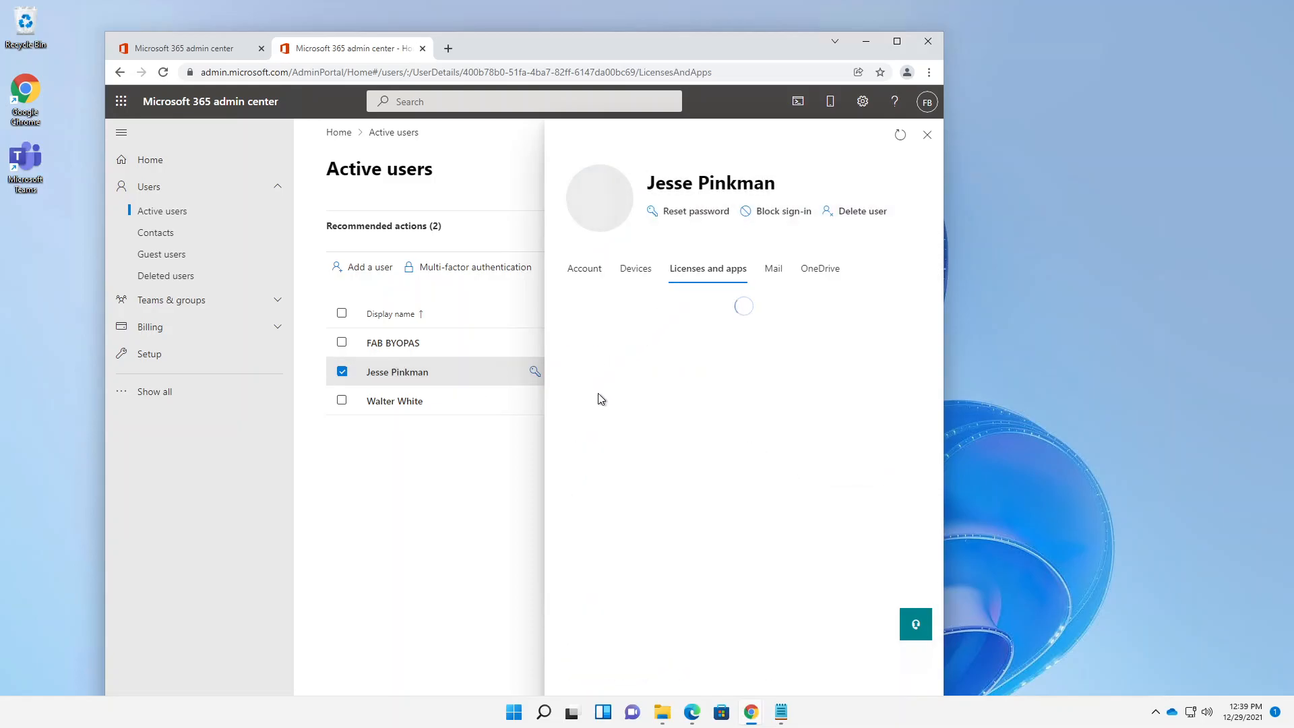
left_click(584, 530)
left_click(597, 684)
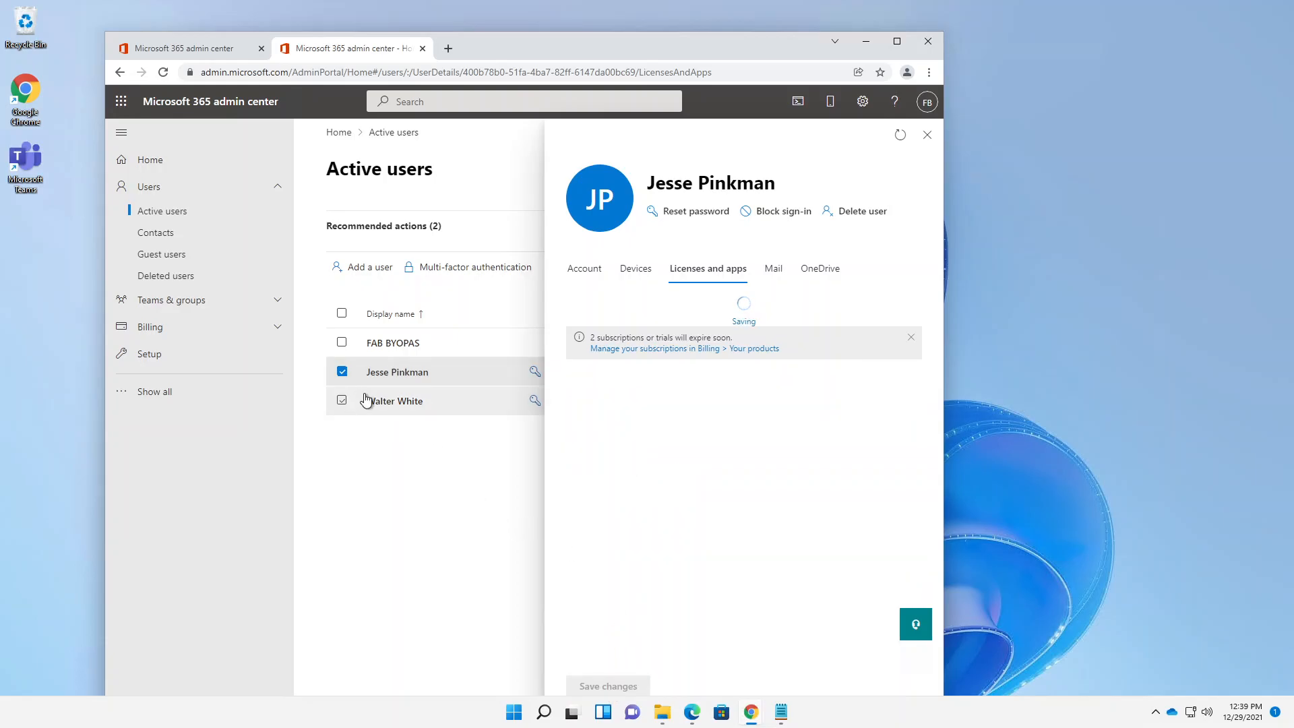
key("Escape")
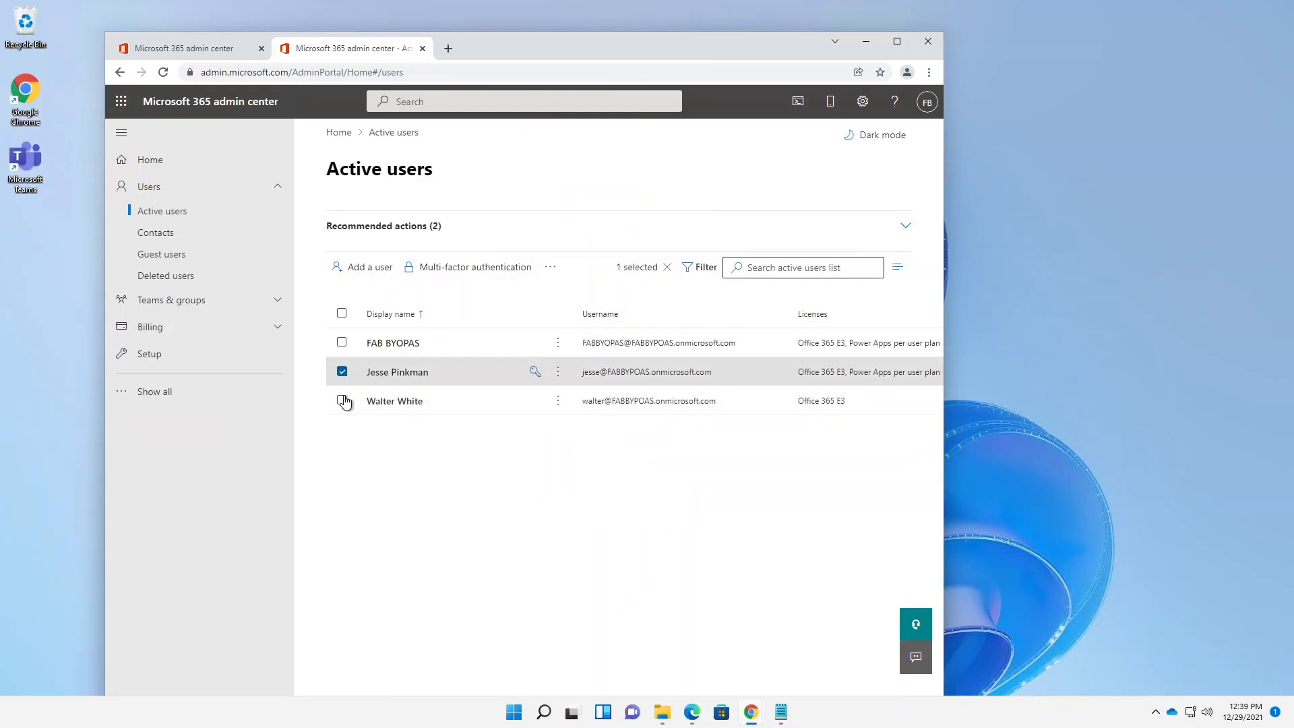
Step: Assign the Power Apps per user plan licence to the third user
left_click(342, 372)
left_click(342, 401)
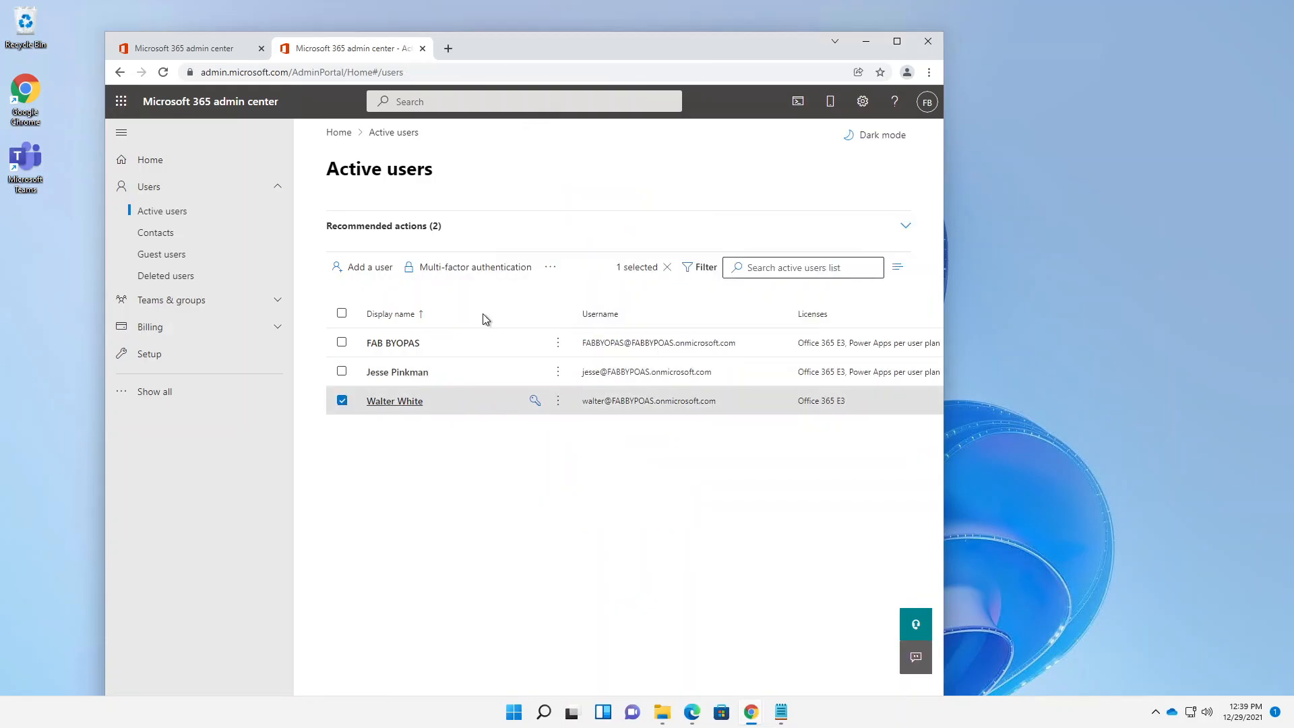
left_click(411, 403)
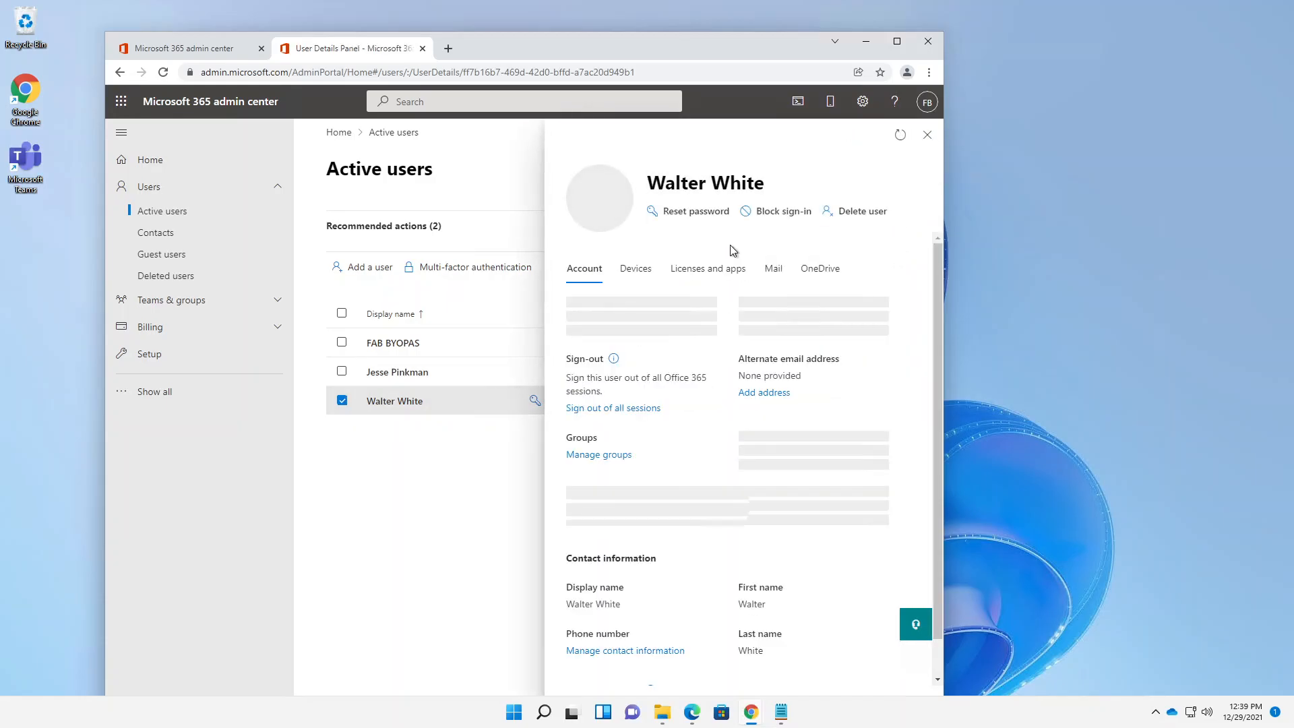
left_click(697, 273)
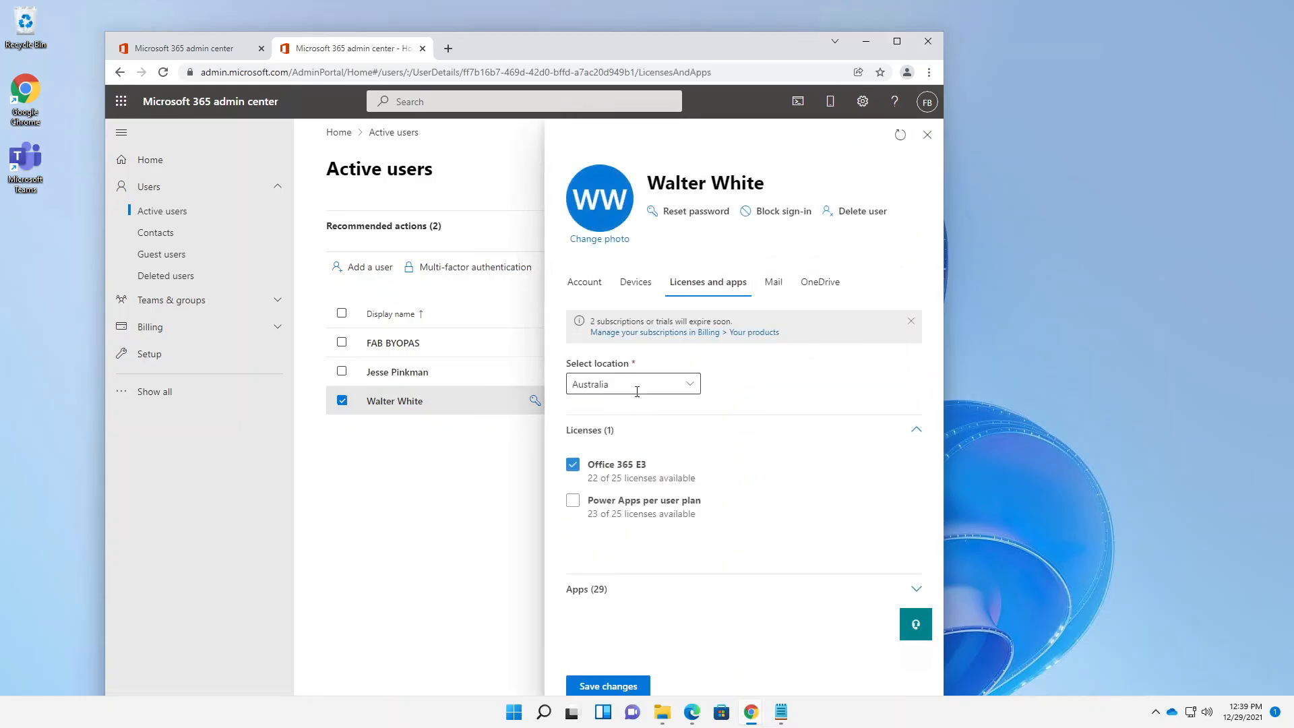
left_click(573, 503)
left_click(622, 686)
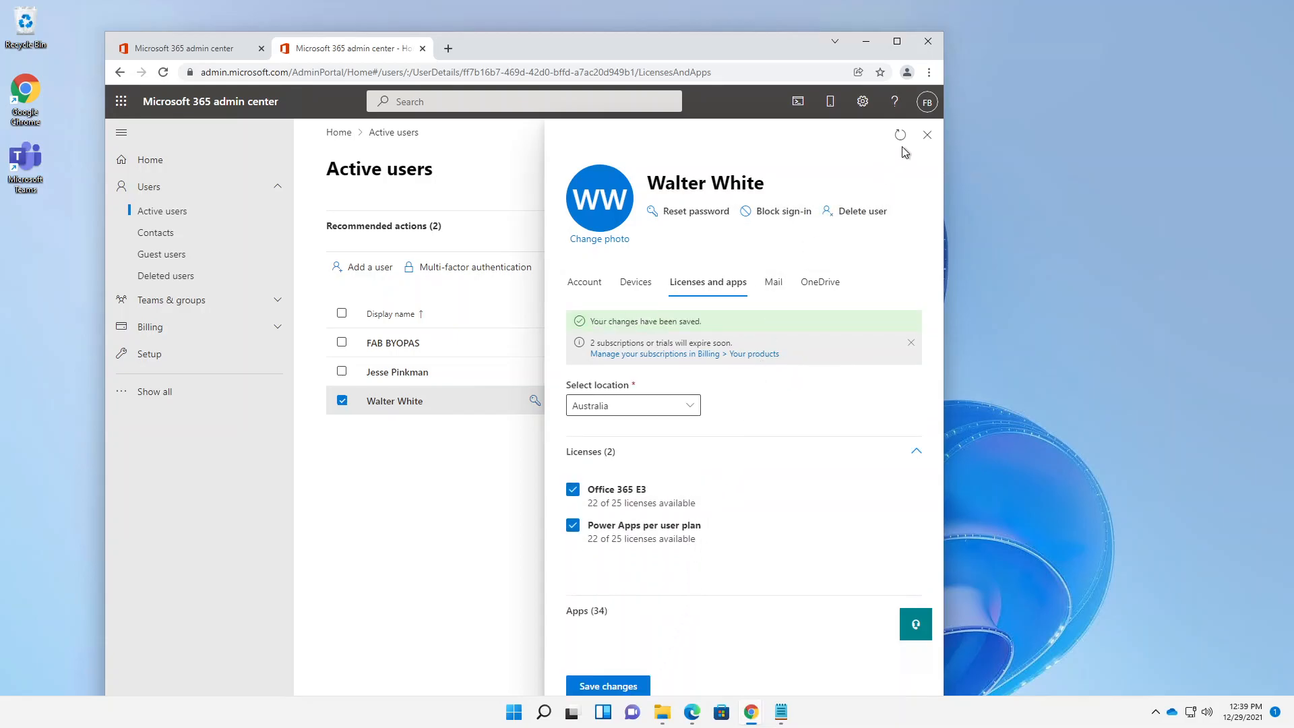
left_click(928, 135)
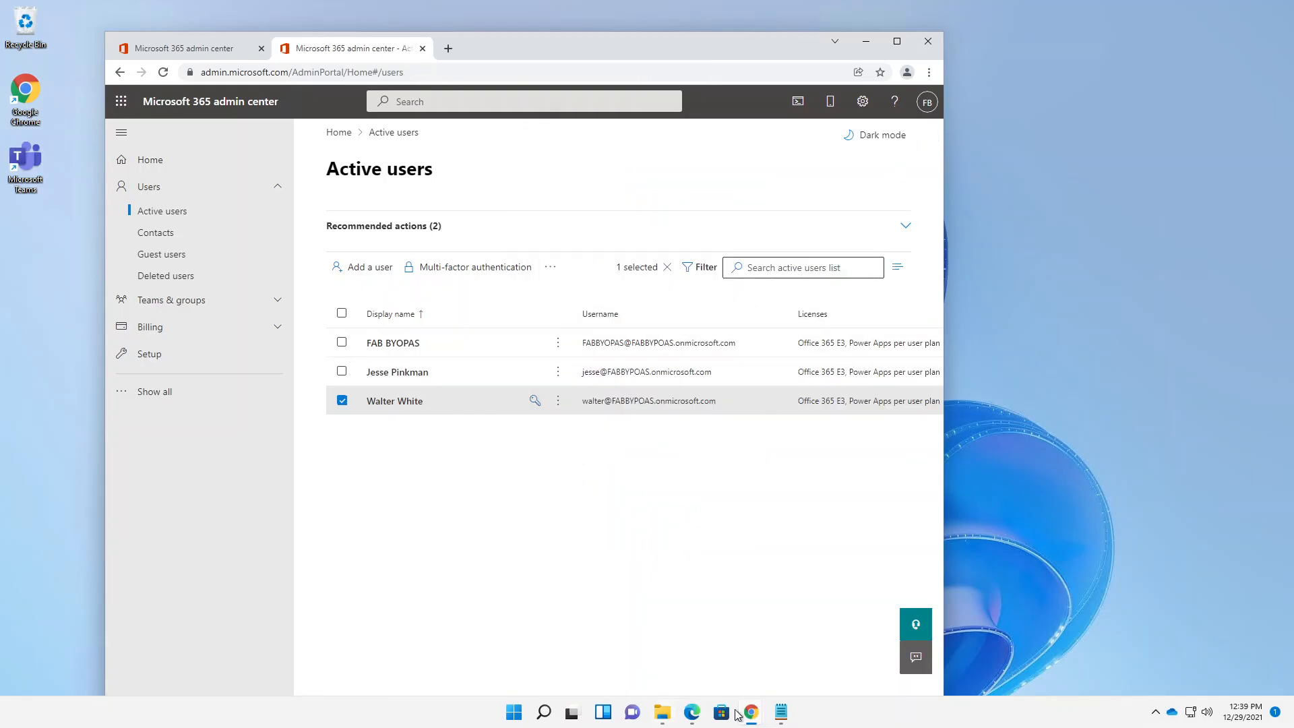
Step: Change the first notes item to 'Set up tenant & users' and minimise Notepad
left_click(782, 713)
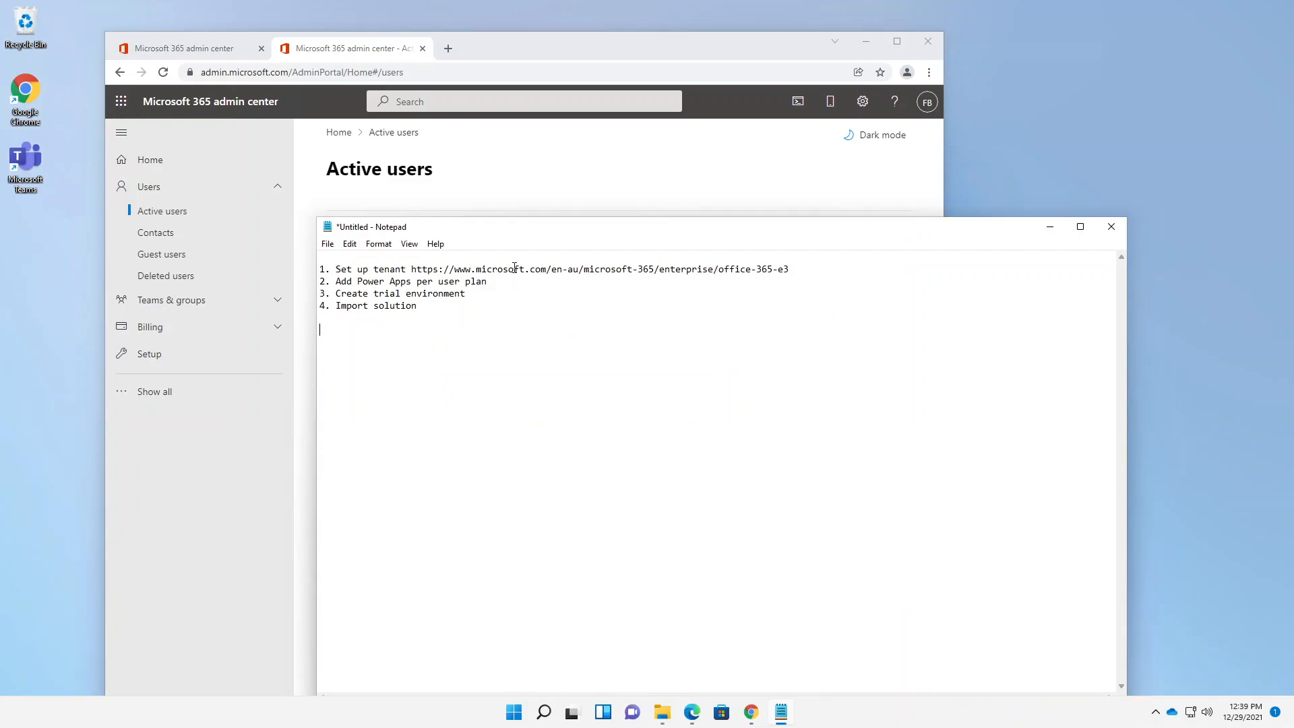
left_click_drag(488, 281, 292, 278)
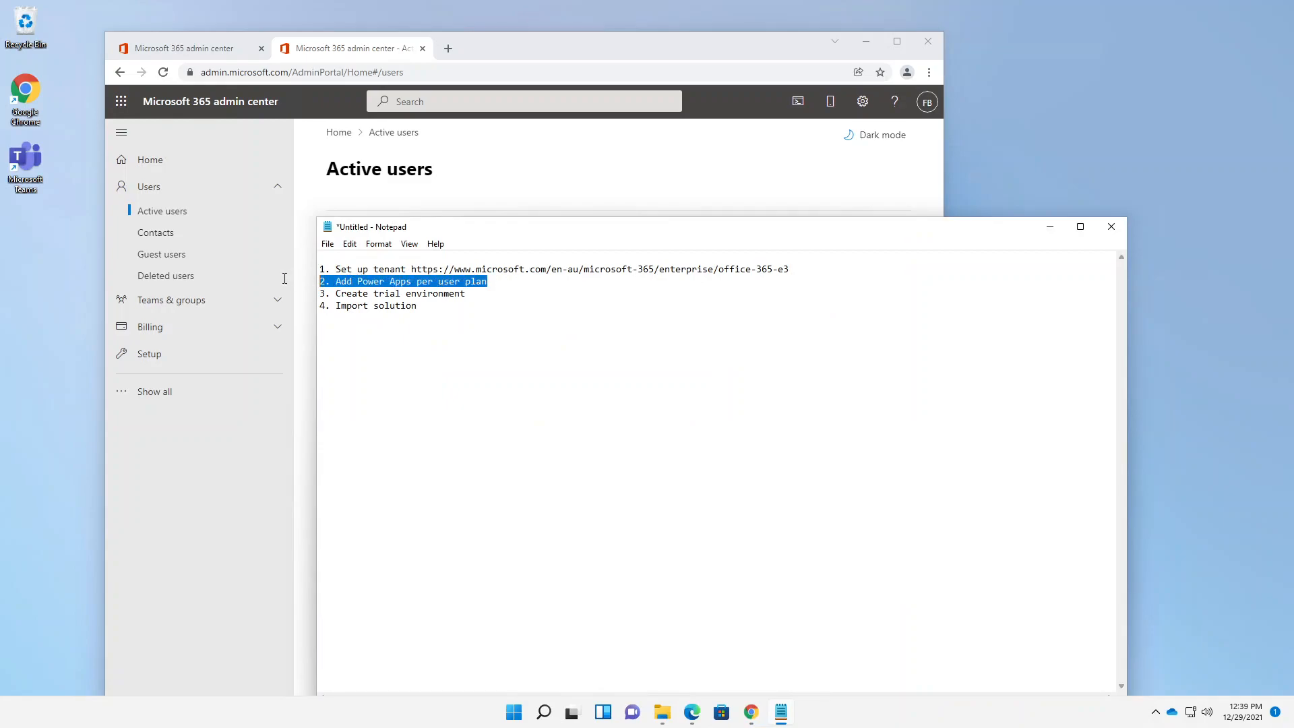
left_click(460, 269)
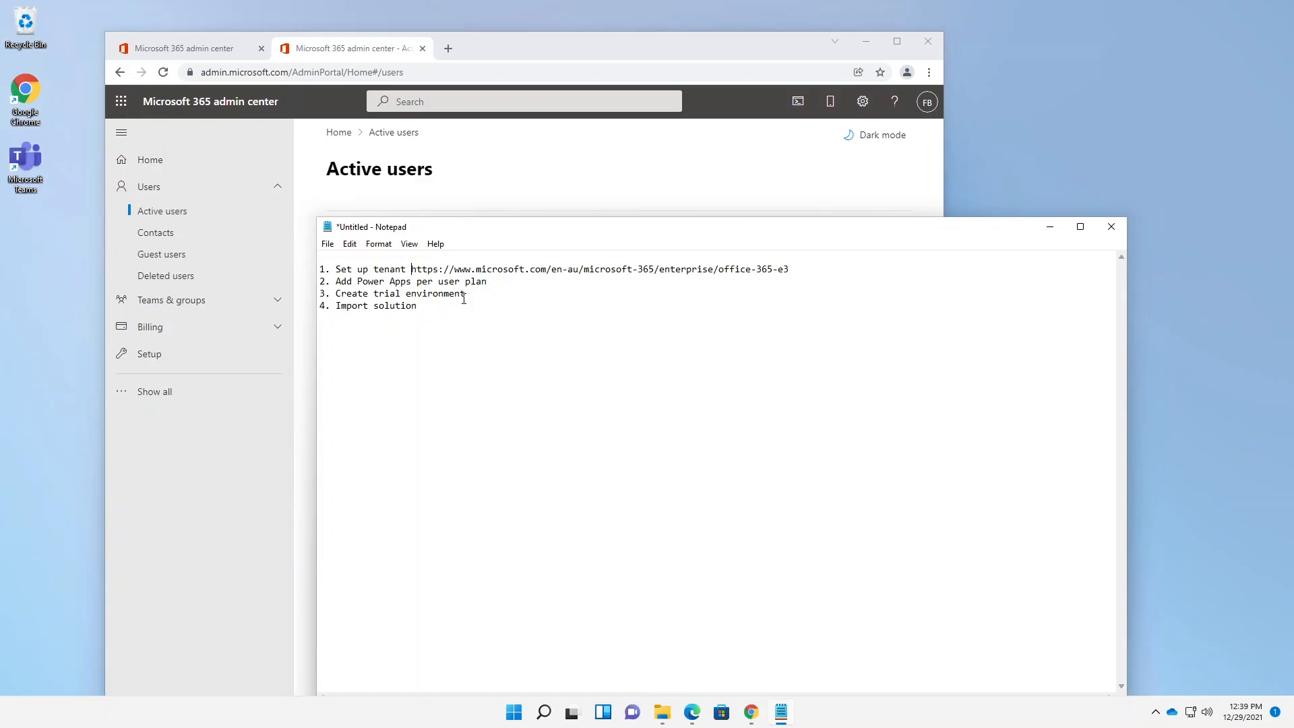
type("& users")
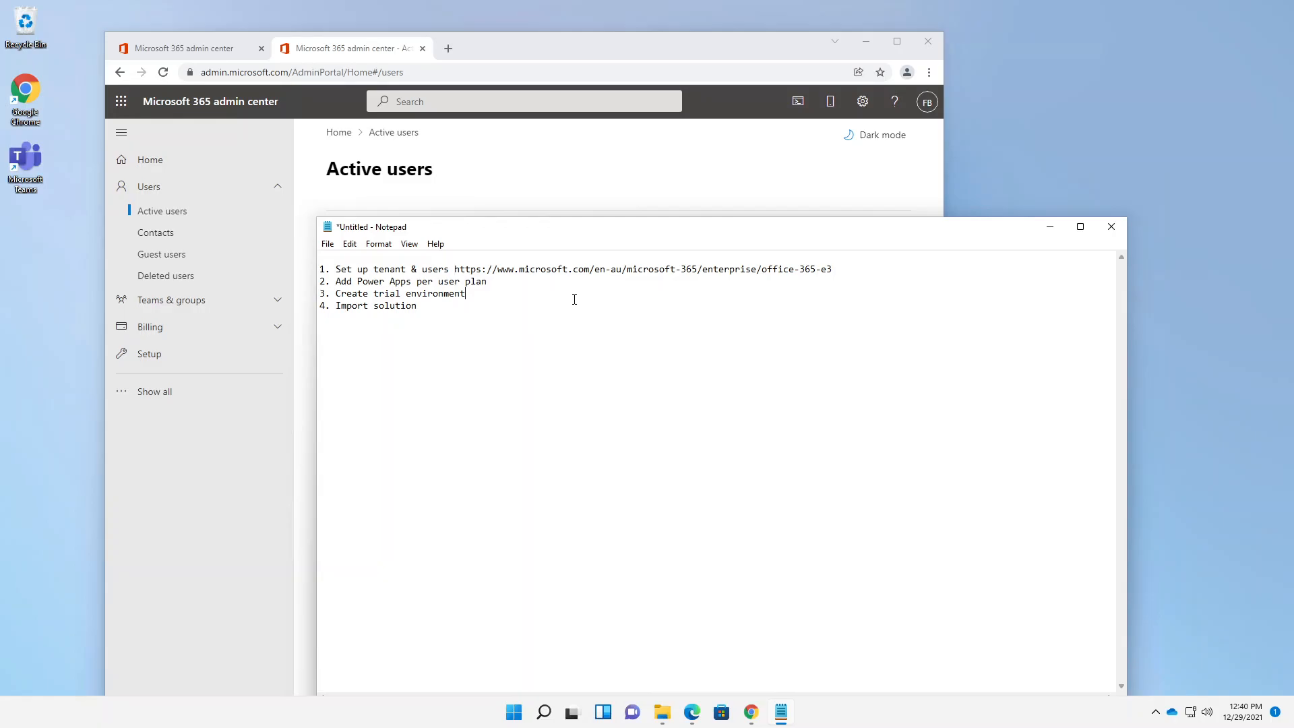
left_click(1050, 230)
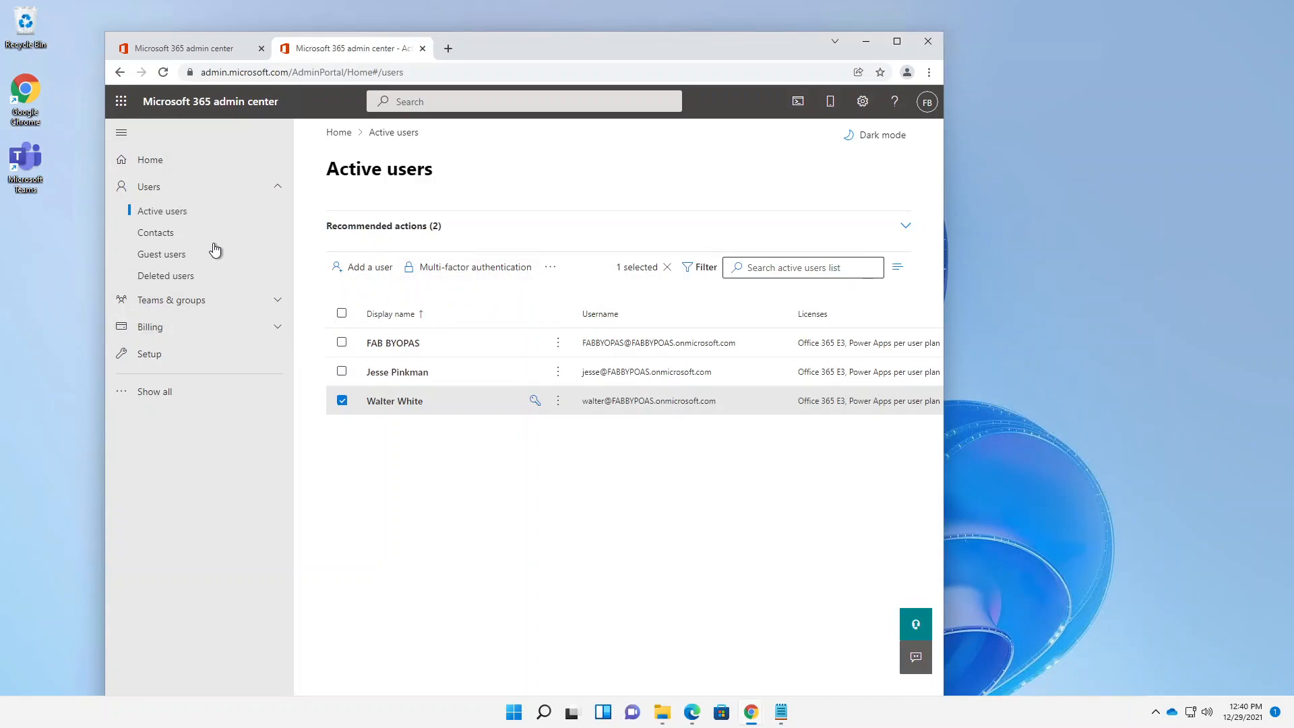
Step: Open the Power Platform admin center from All admin centers to list environments
left_click(167, 399)
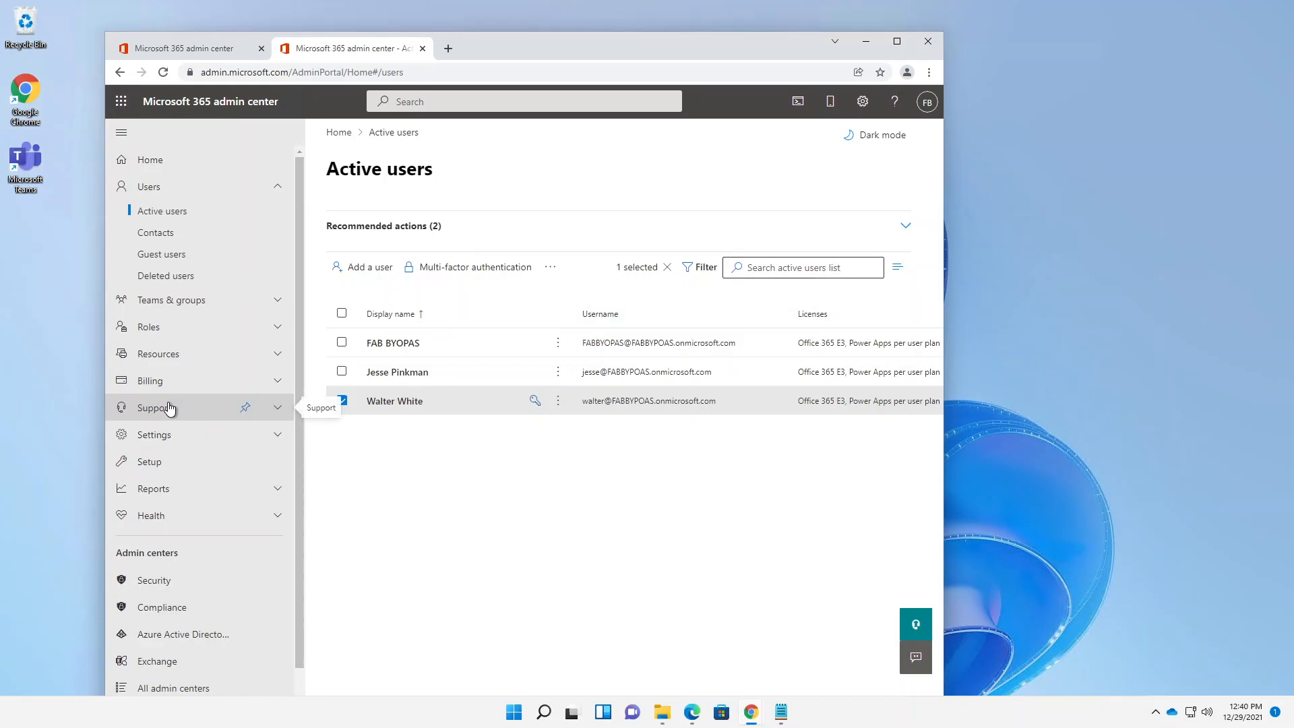
scroll(171, 410, "down", 1)
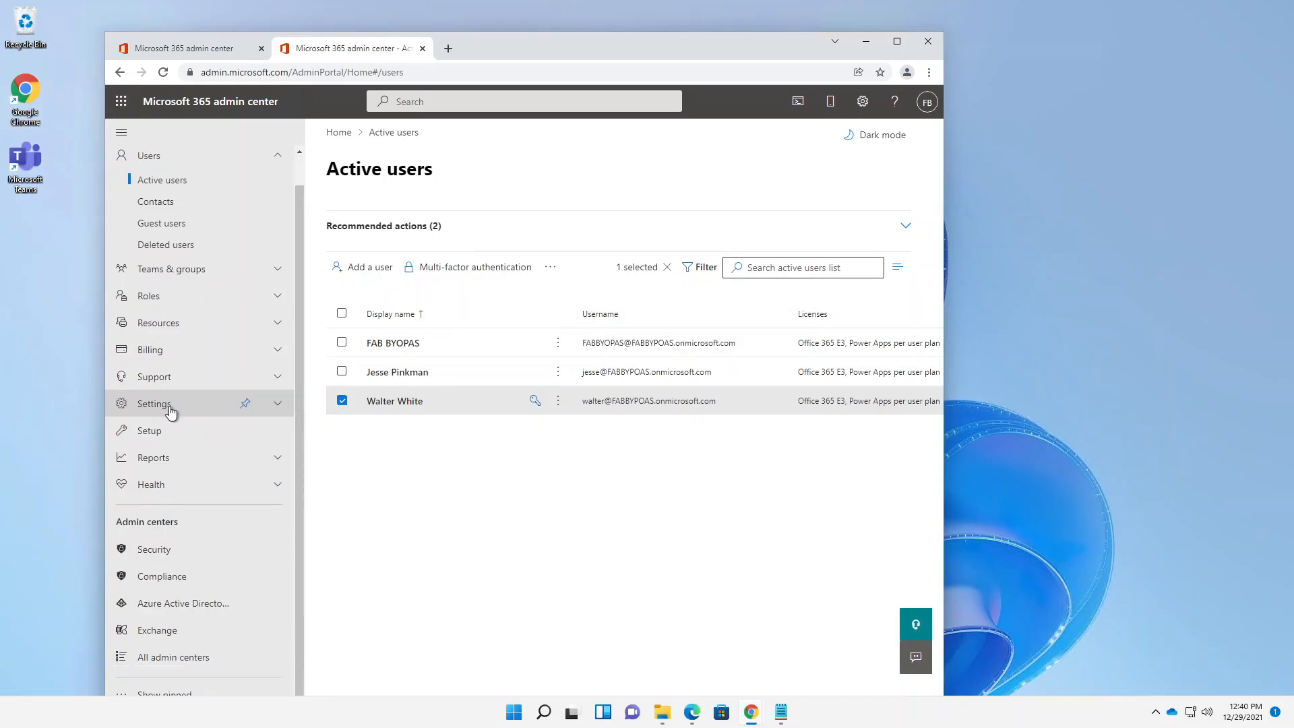
left_click(176, 660)
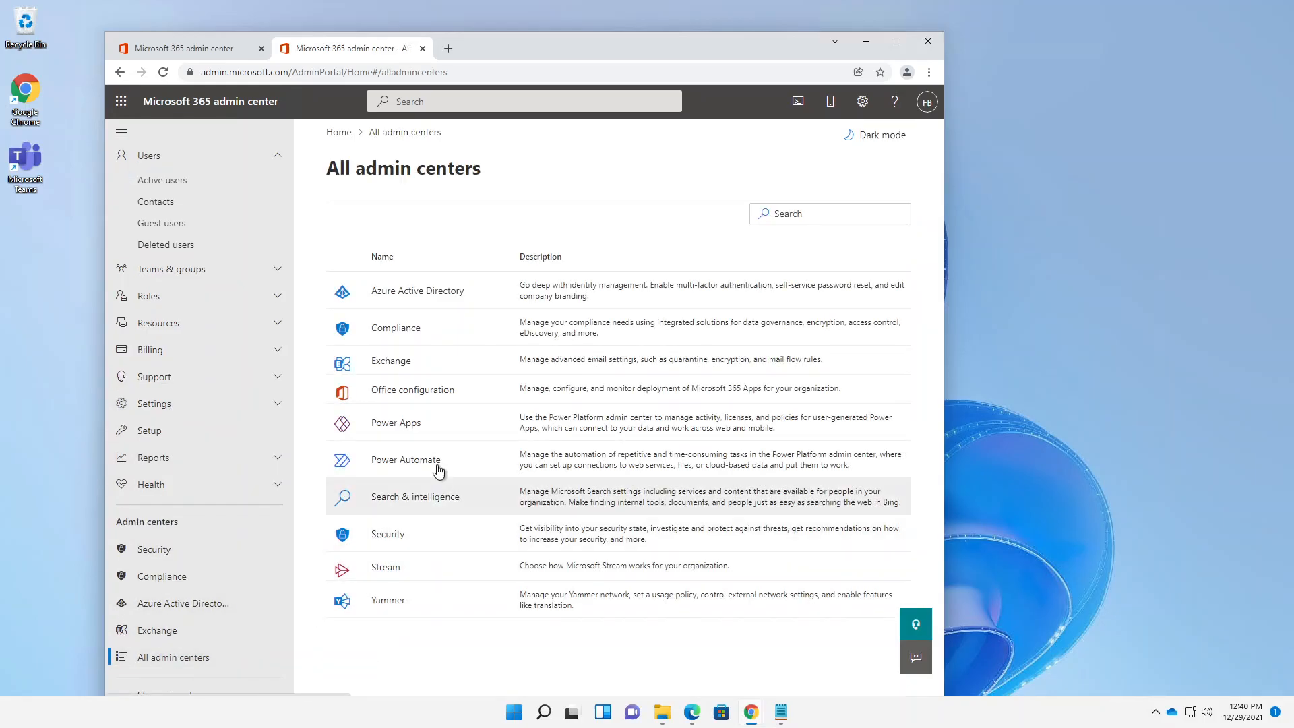
left_click(395, 423)
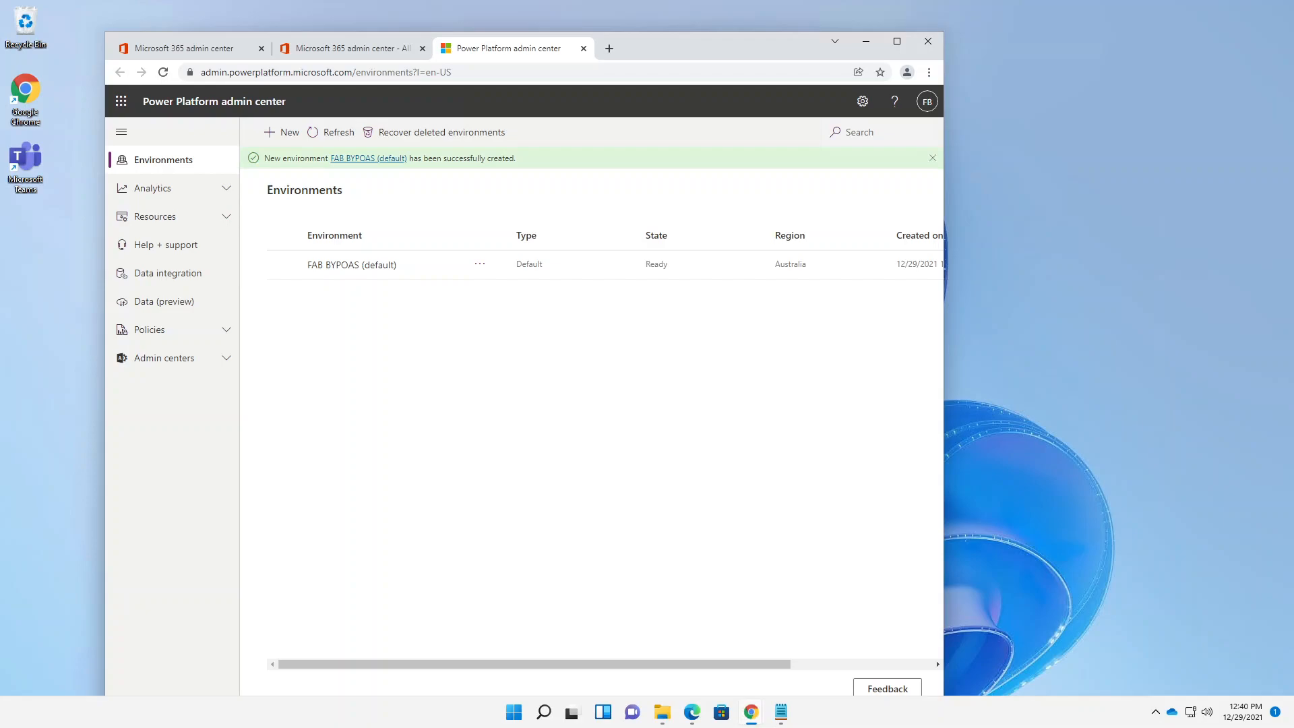
Step: Add an English, AUD ($) database to the FAB BYPOAS (default) environment
left_click(348, 266)
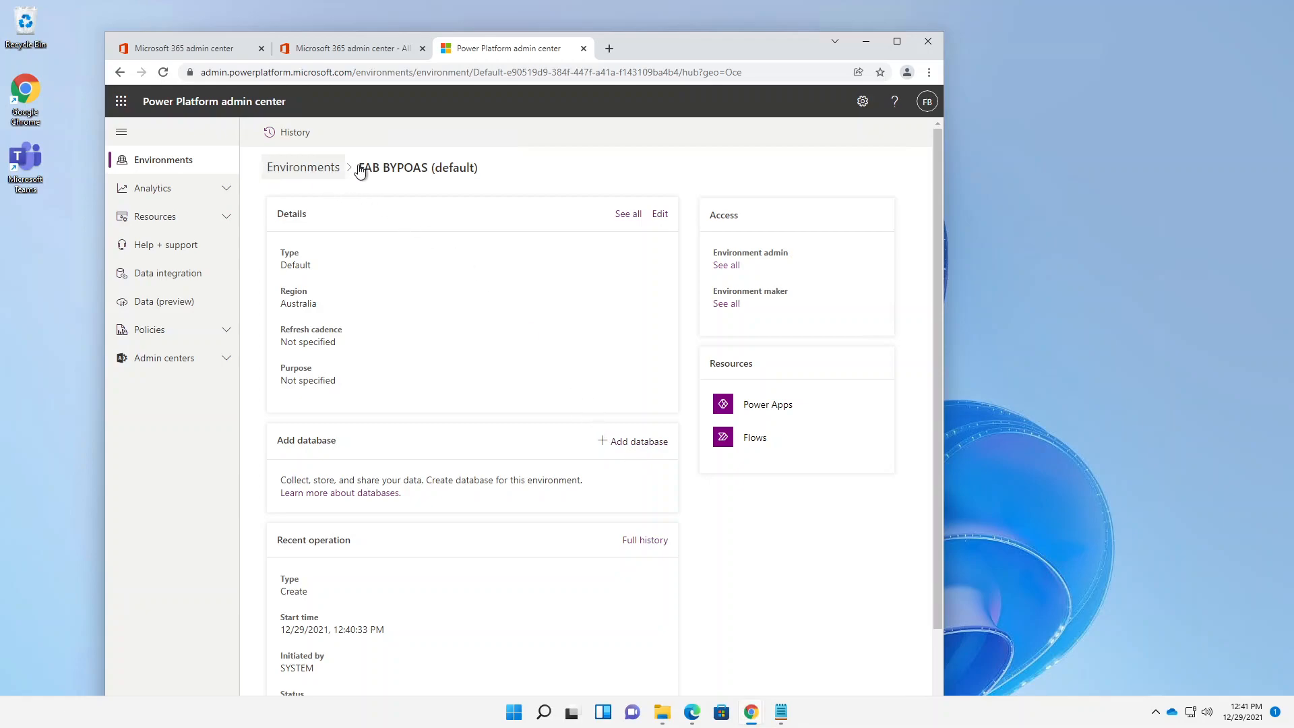
left_click(301, 172)
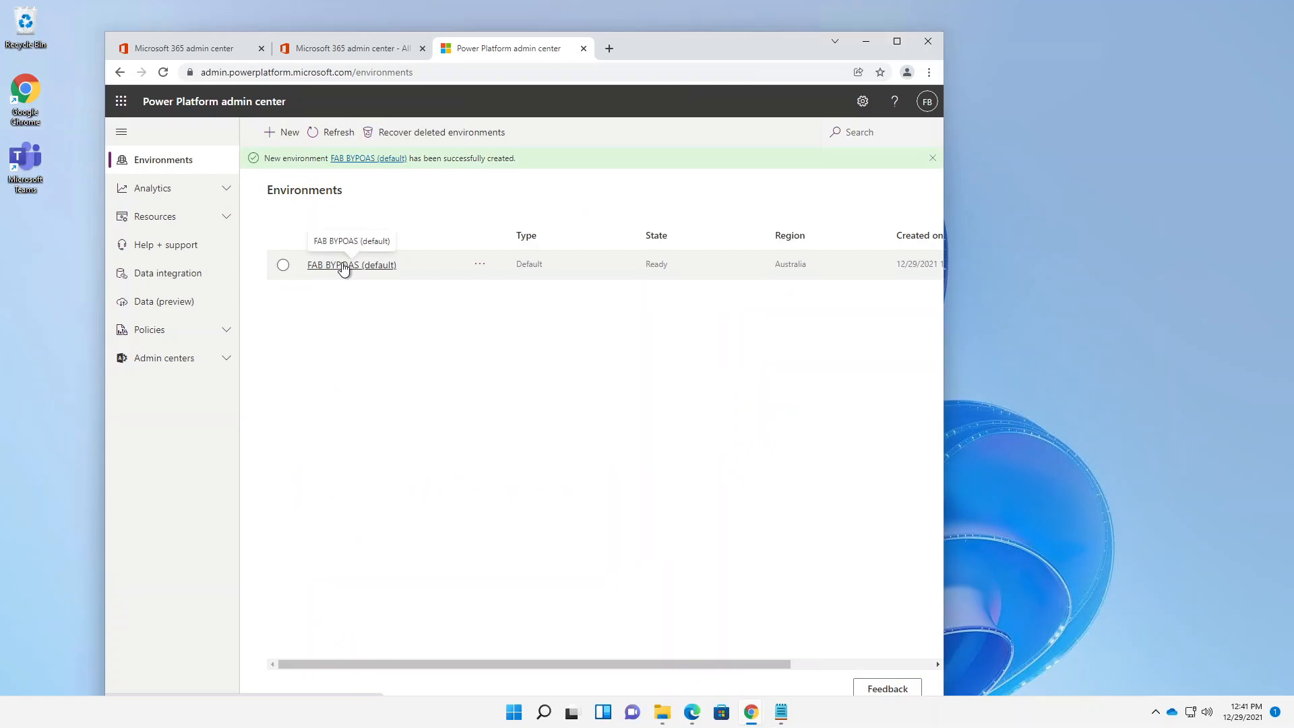
left_click(344, 267)
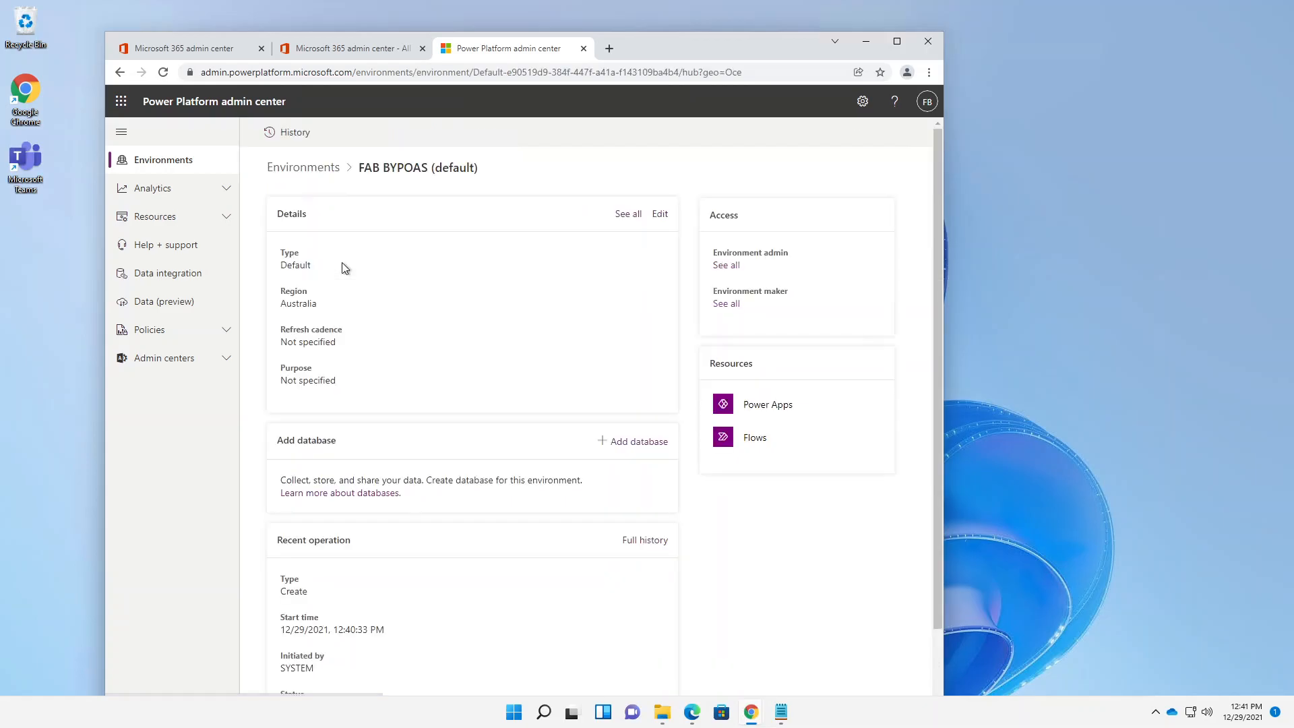
left_click(639, 442)
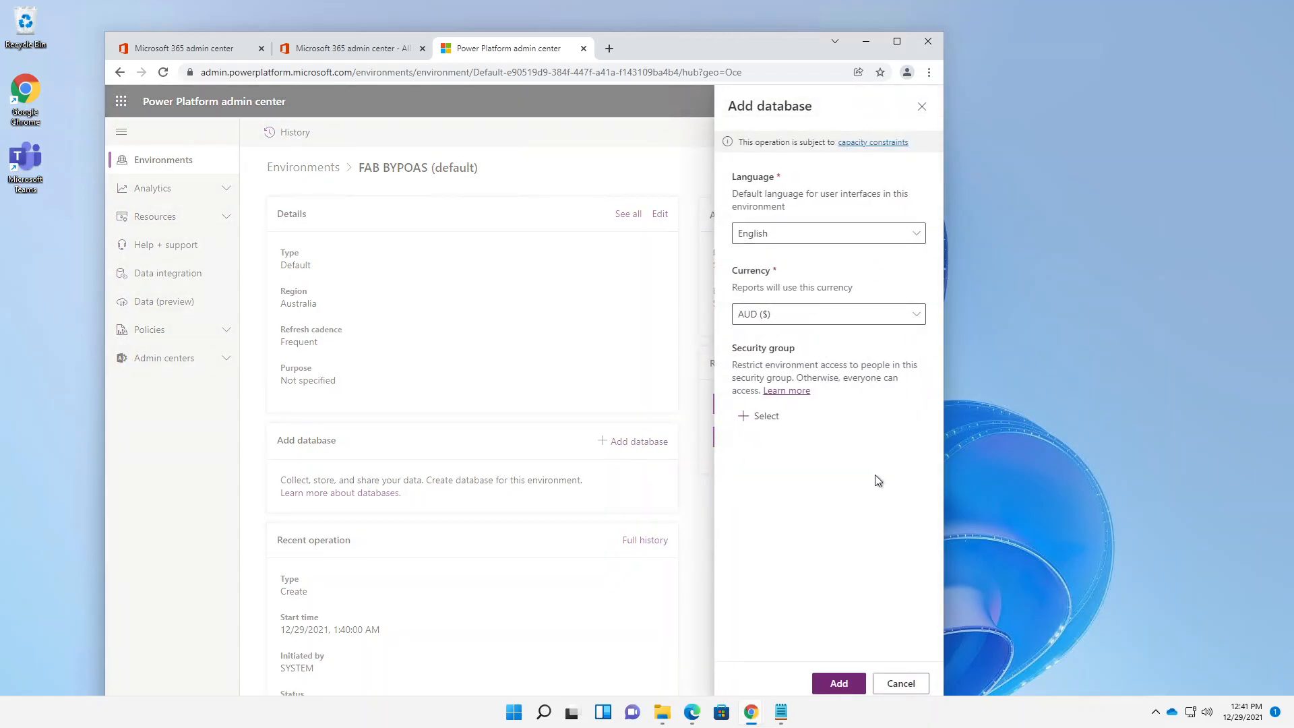
left_click(834, 684)
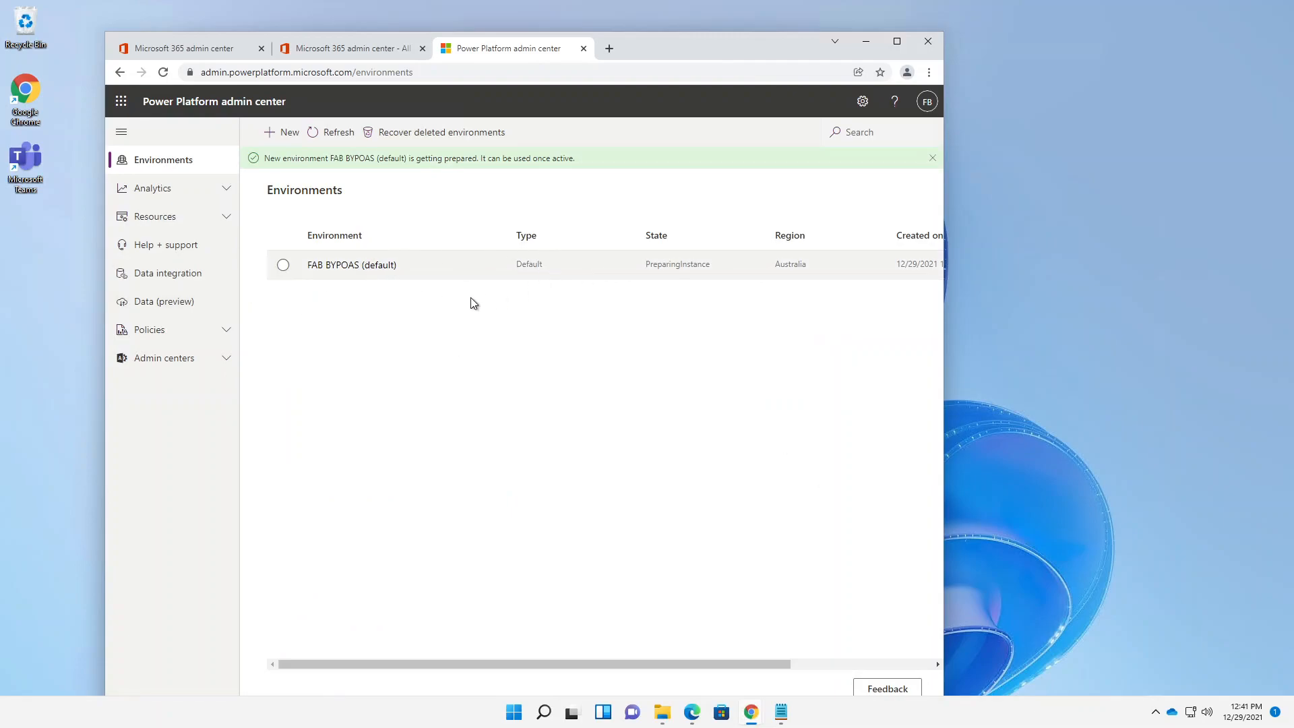
Step: Refresh the environments list until FAB BYPOAS (default) shows Ready
left_click(338, 133)
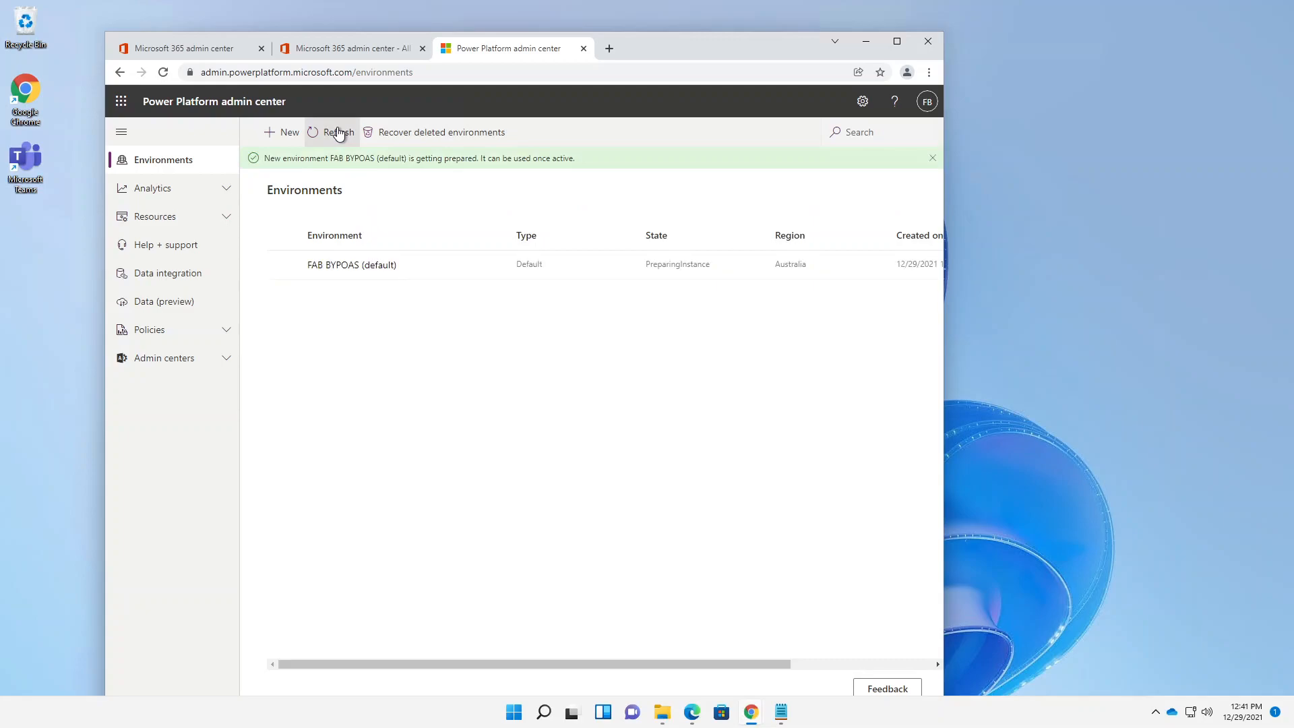
left_click(338, 133)
left_click(337, 133)
left_click(338, 133)
left_click(338, 133)
left_click(337, 133)
left_click(337, 133)
left_click(338, 133)
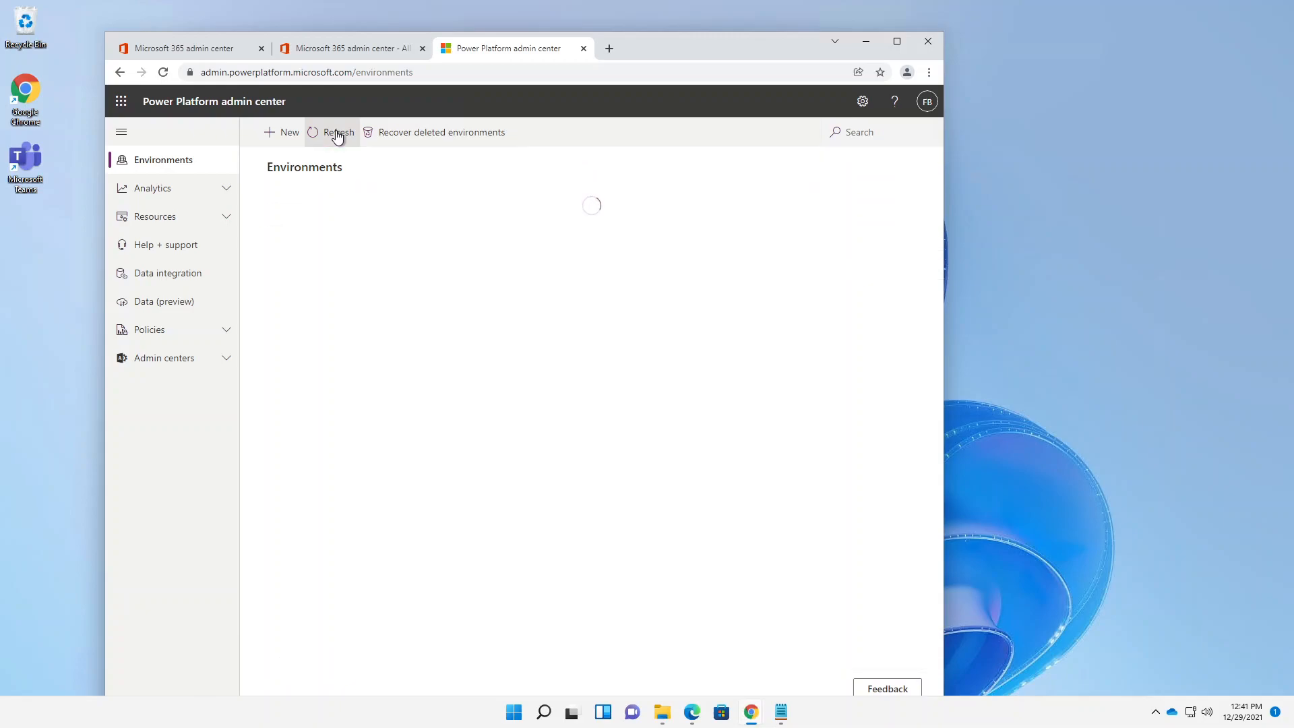
left_click(338, 133)
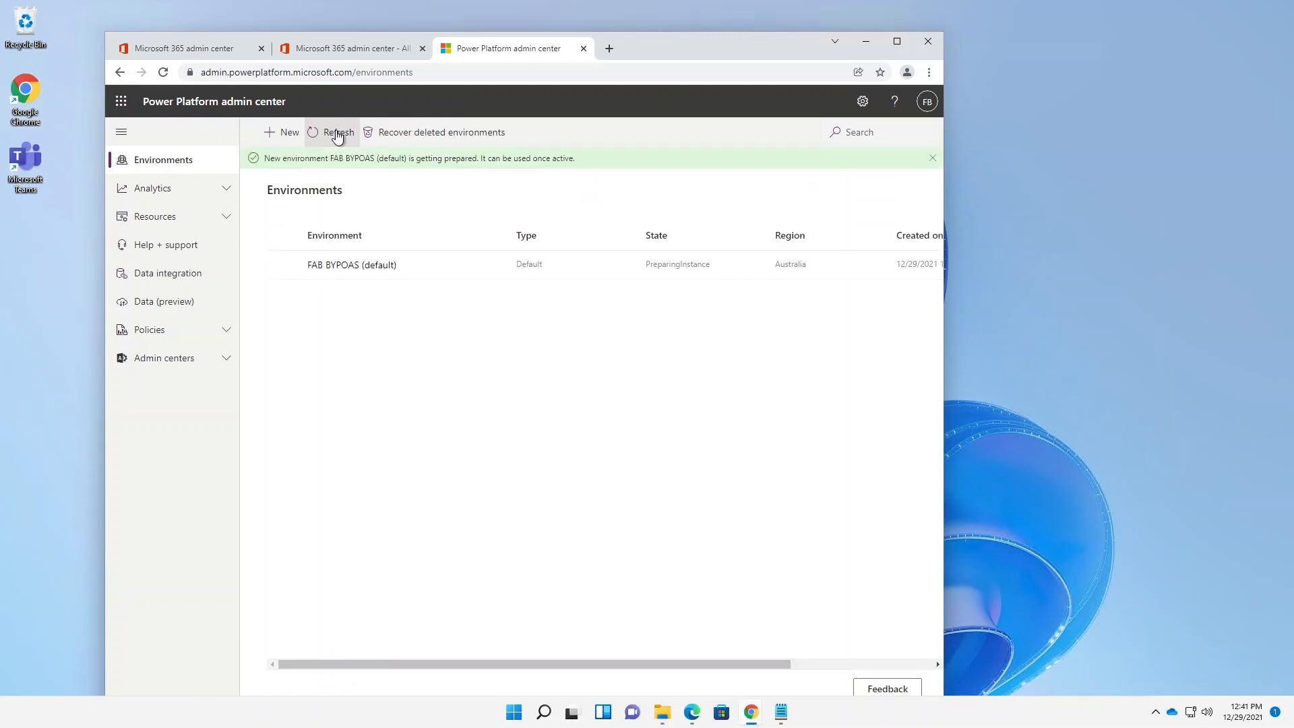
left_click(338, 132)
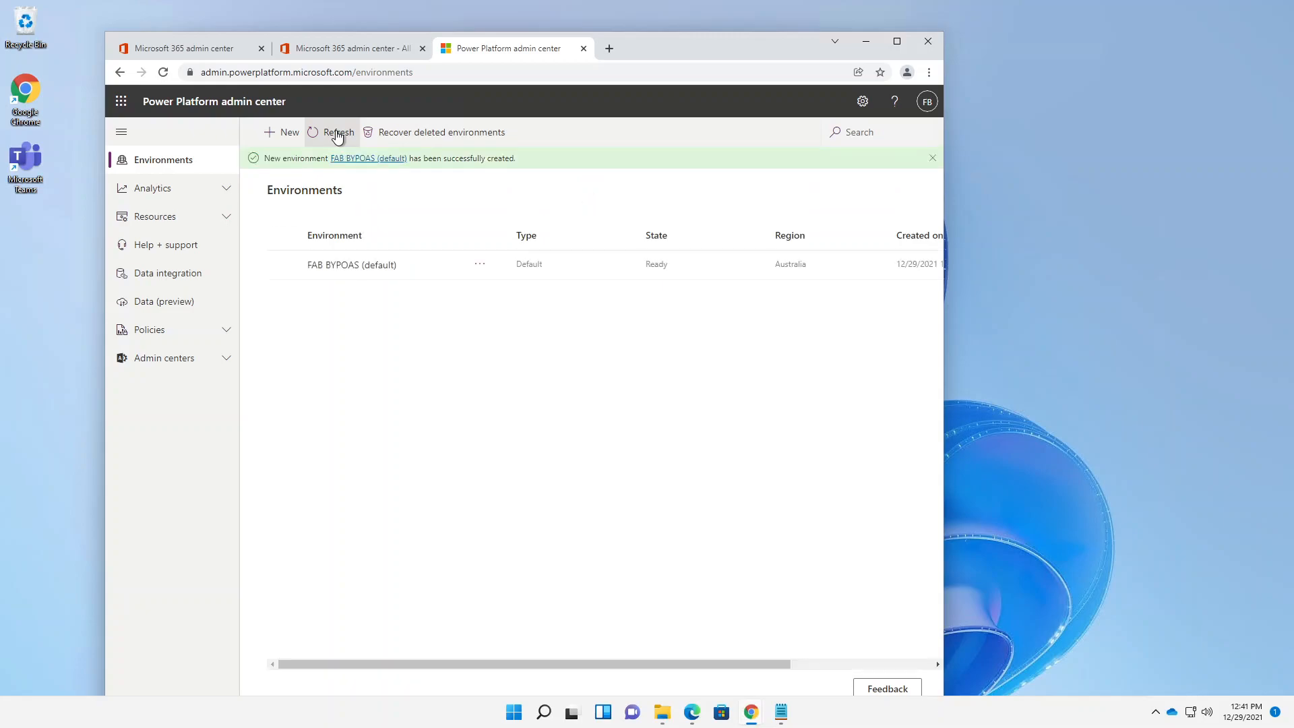
Step: Review the ready environment's details, then go back to the Environments list
left_click(368, 269)
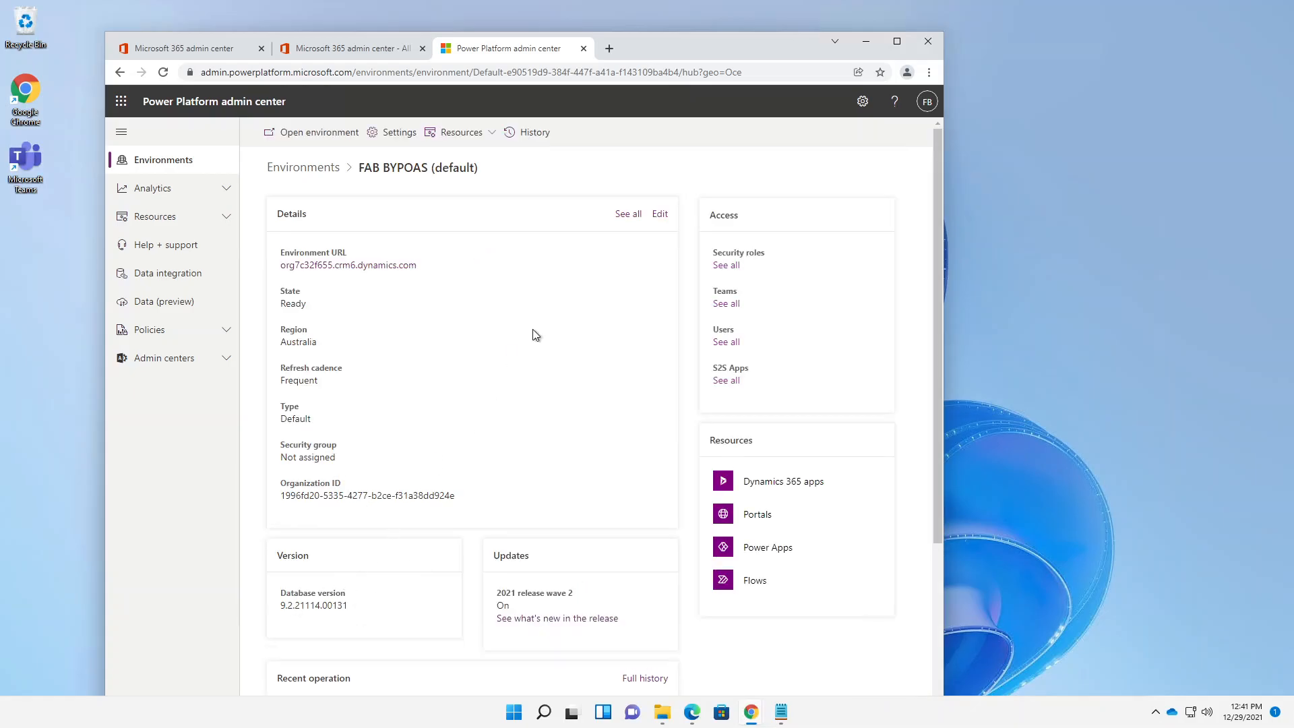
scroll(561, 380, "down", 3)
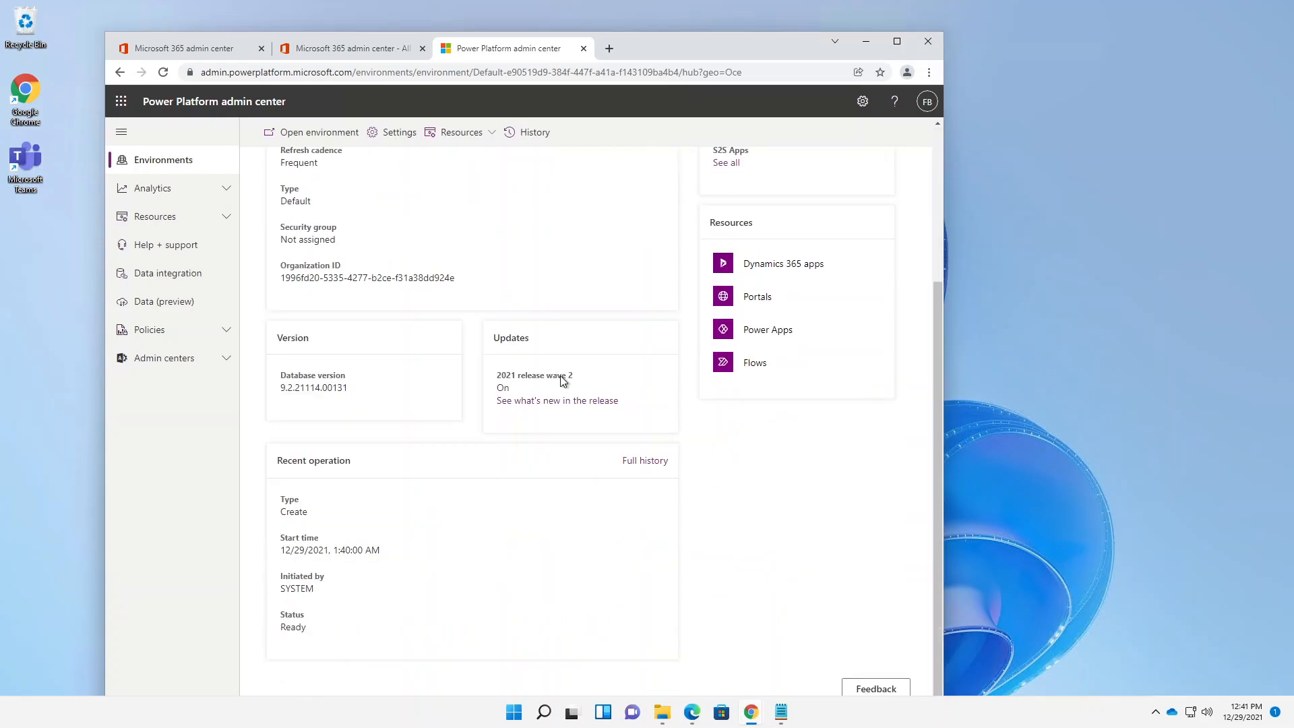
scroll(372, 317, "up", 3)
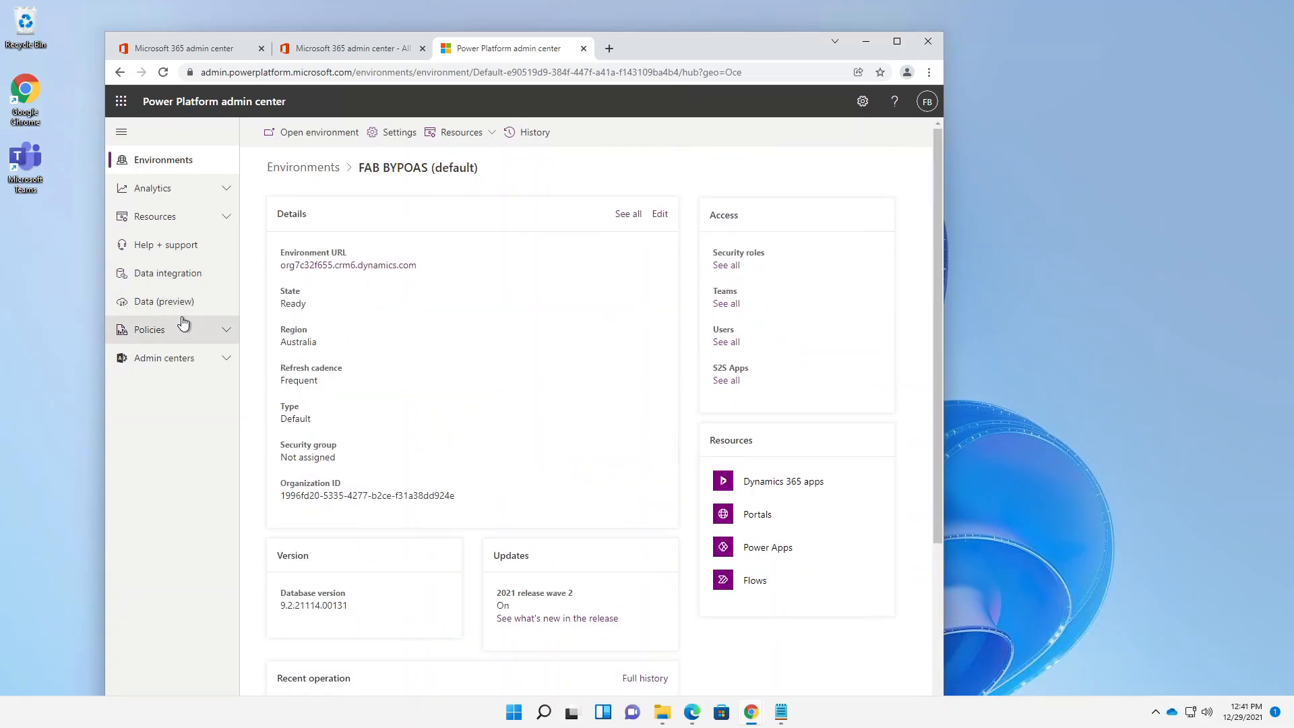
left_click(172, 165)
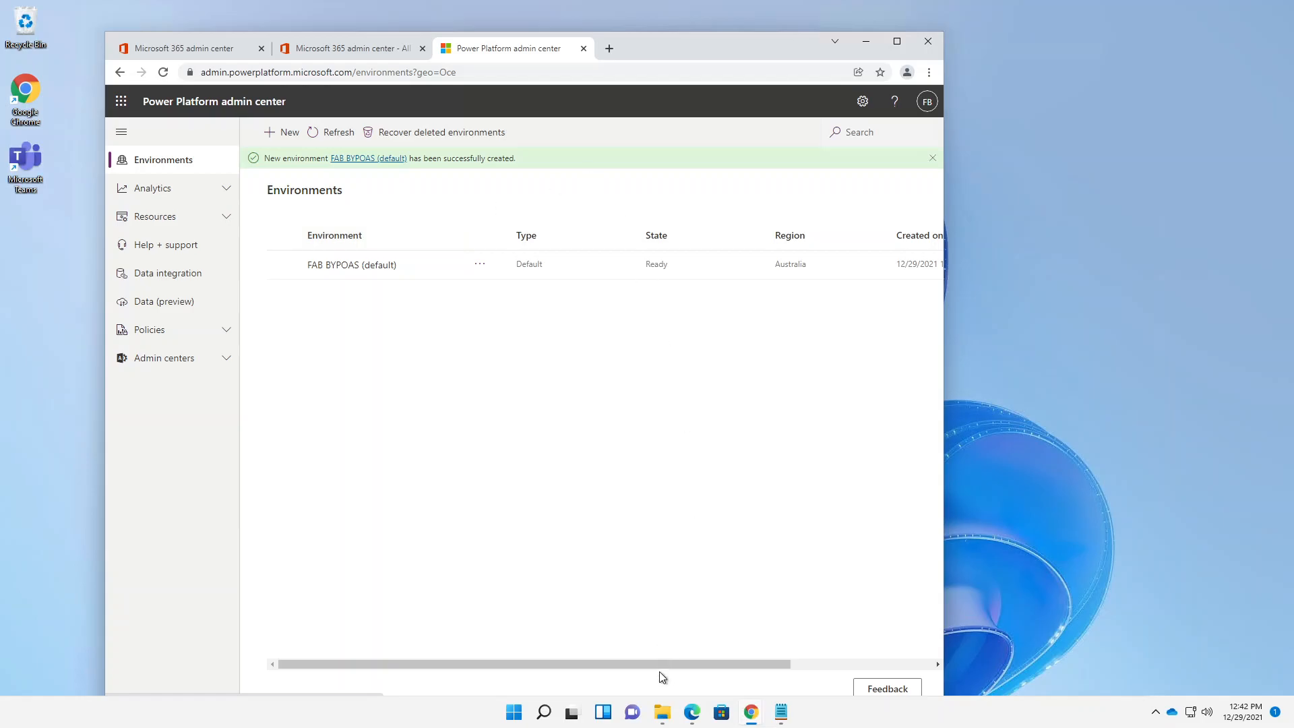
left_click(691, 712)
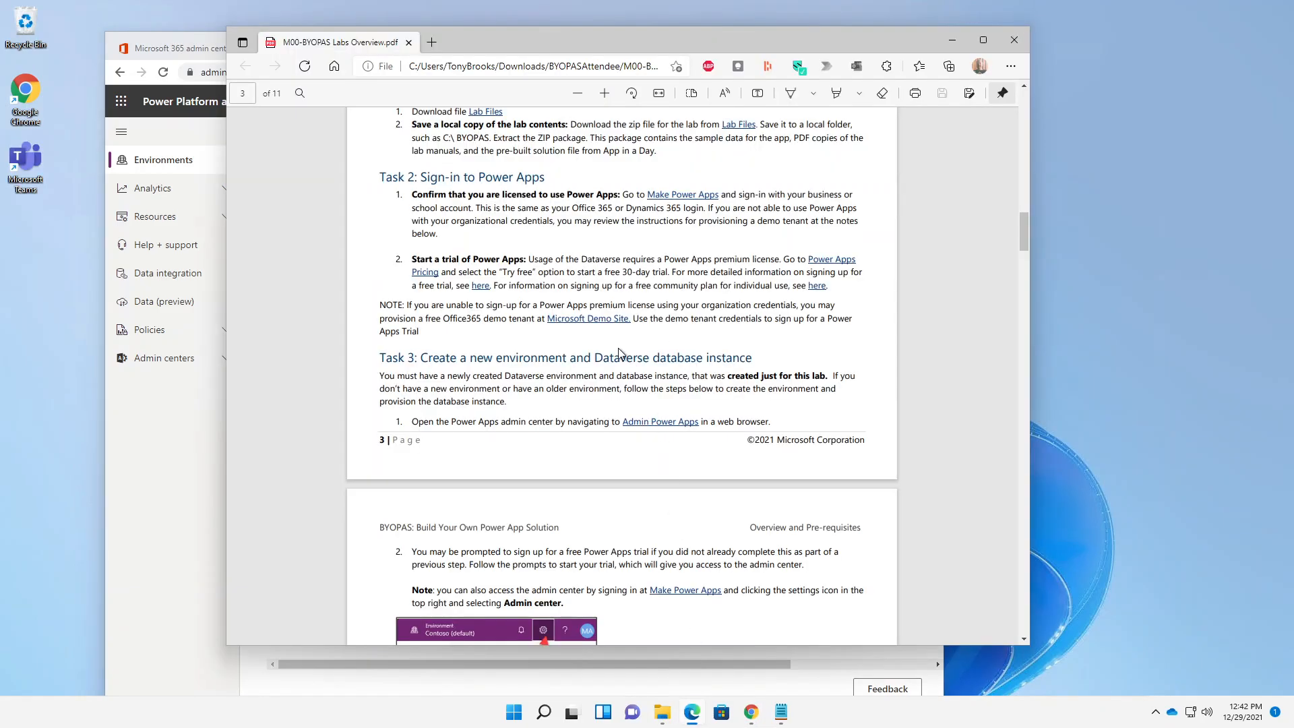
scroll(510, 250, "down", 1)
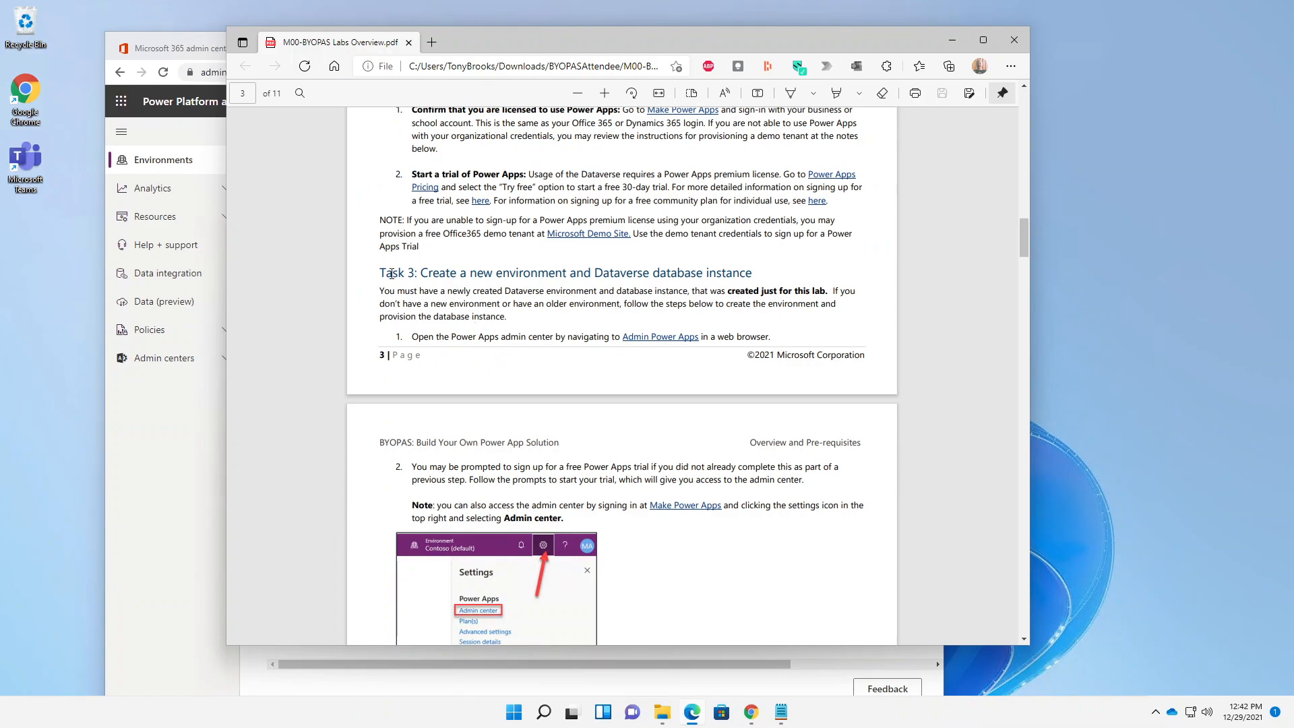
left_click_drag(453, 278, 592, 316)
left_click(441, 286)
scroll(444, 311, "down", 1)
scroll(444, 311, "down", 3)
scroll(444, 310, "up", 5)
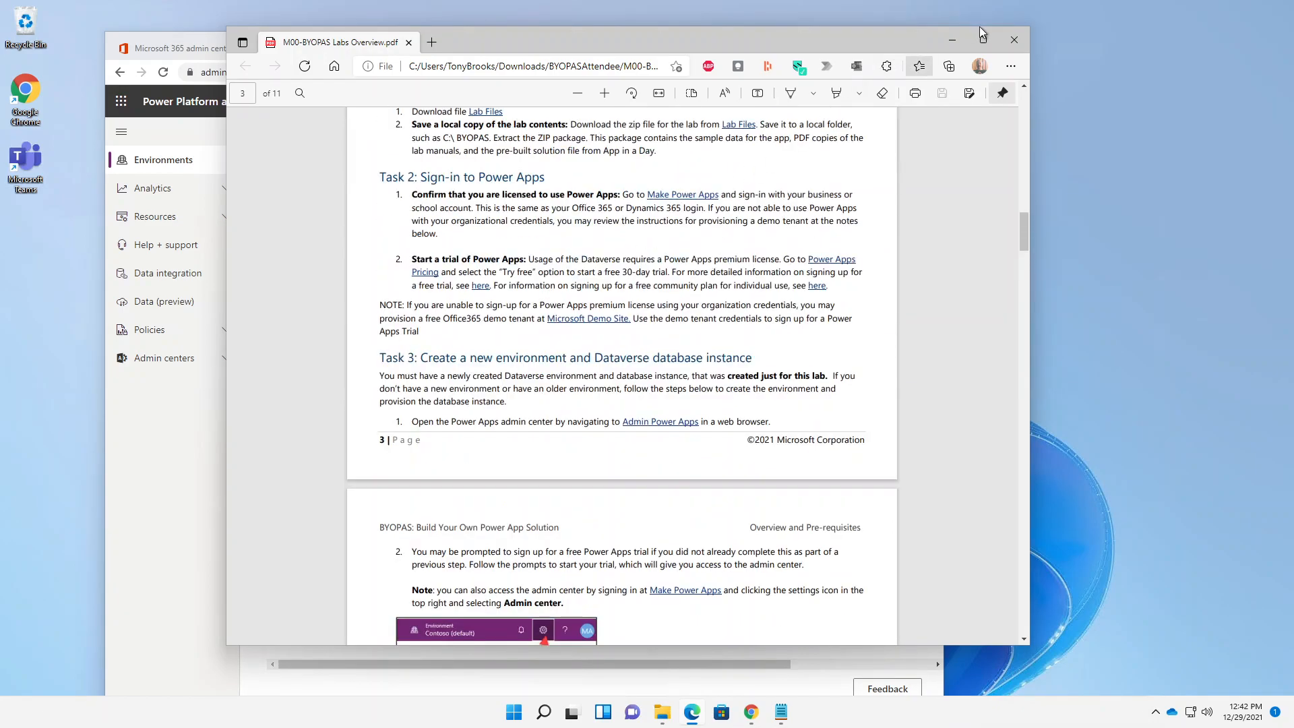
left_click(955, 32)
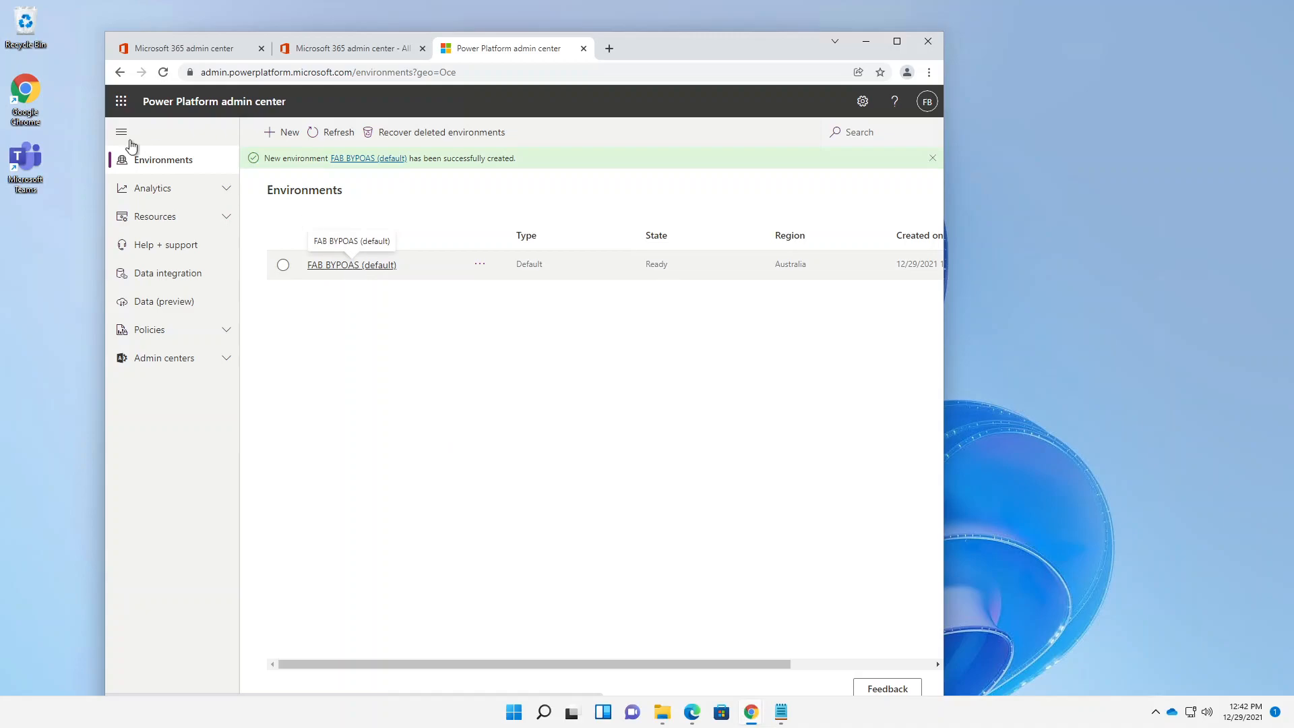
Step: Launch Power Apps in a new tab from the app launcher's All apps list
left_click(120, 102)
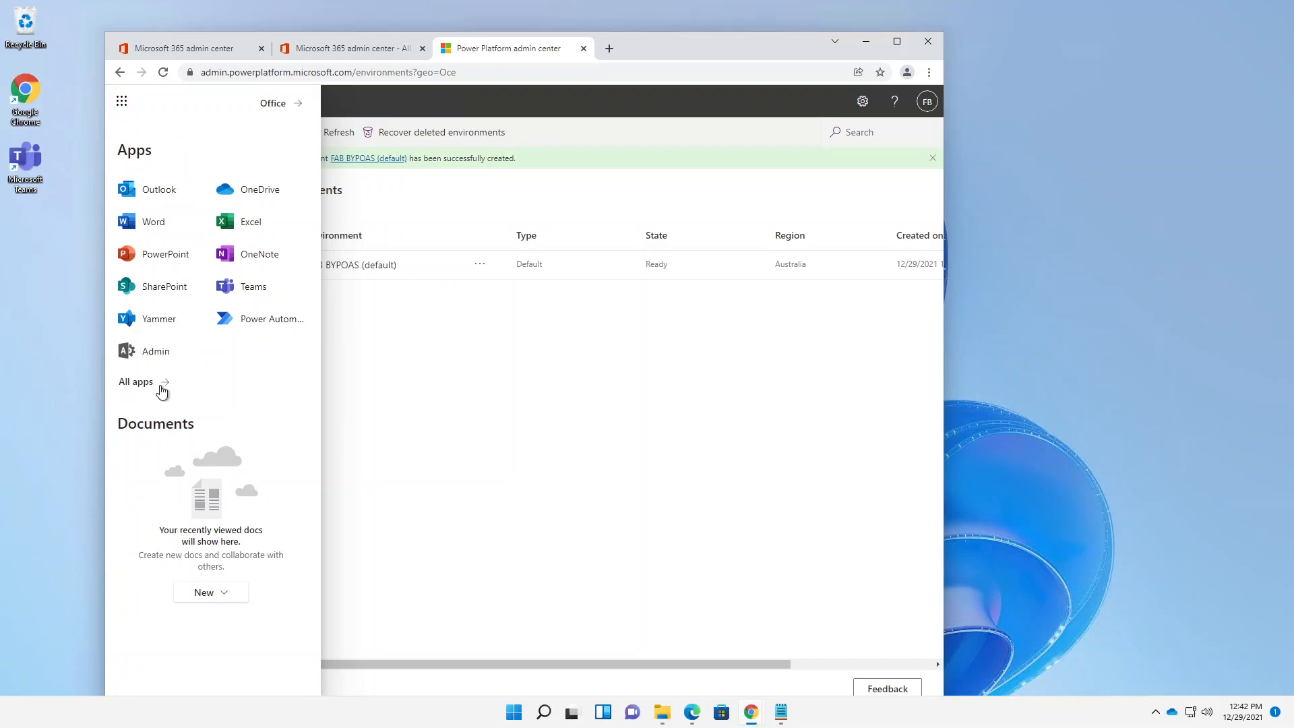
left_click(141, 381)
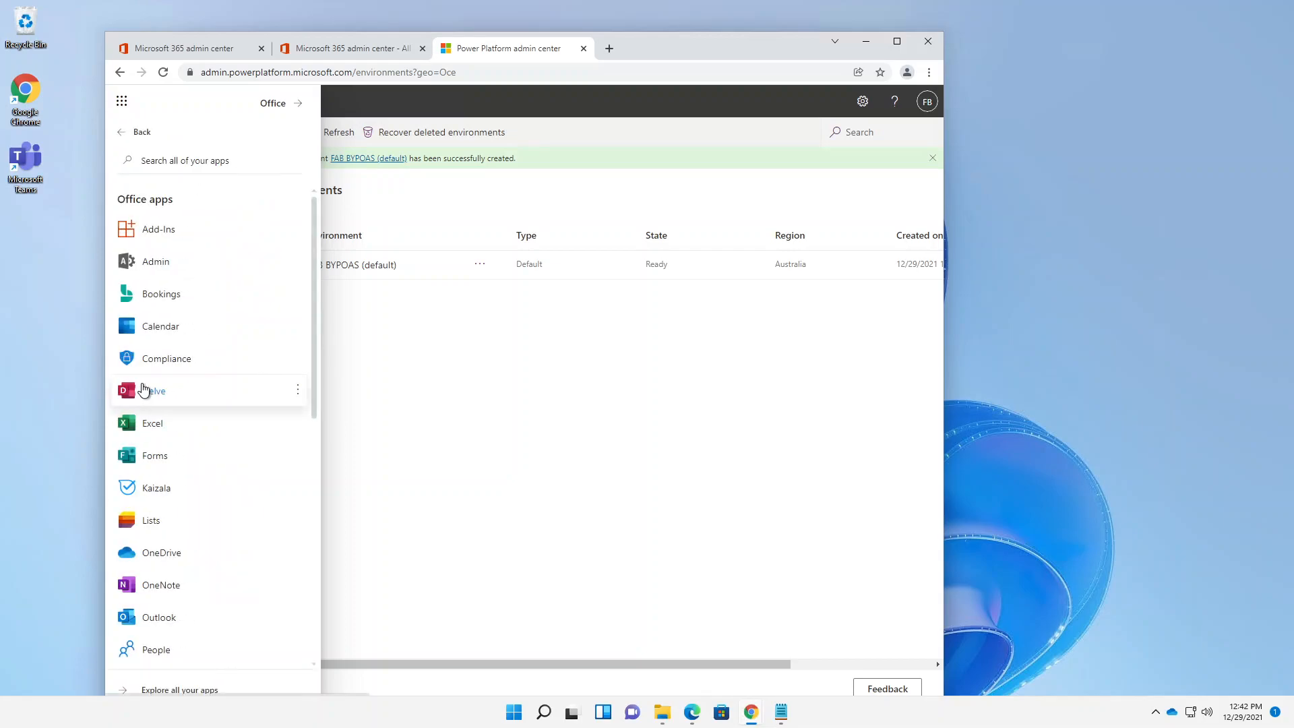
scroll(154, 398, "down", 2)
scroll(155, 402, "down", 2)
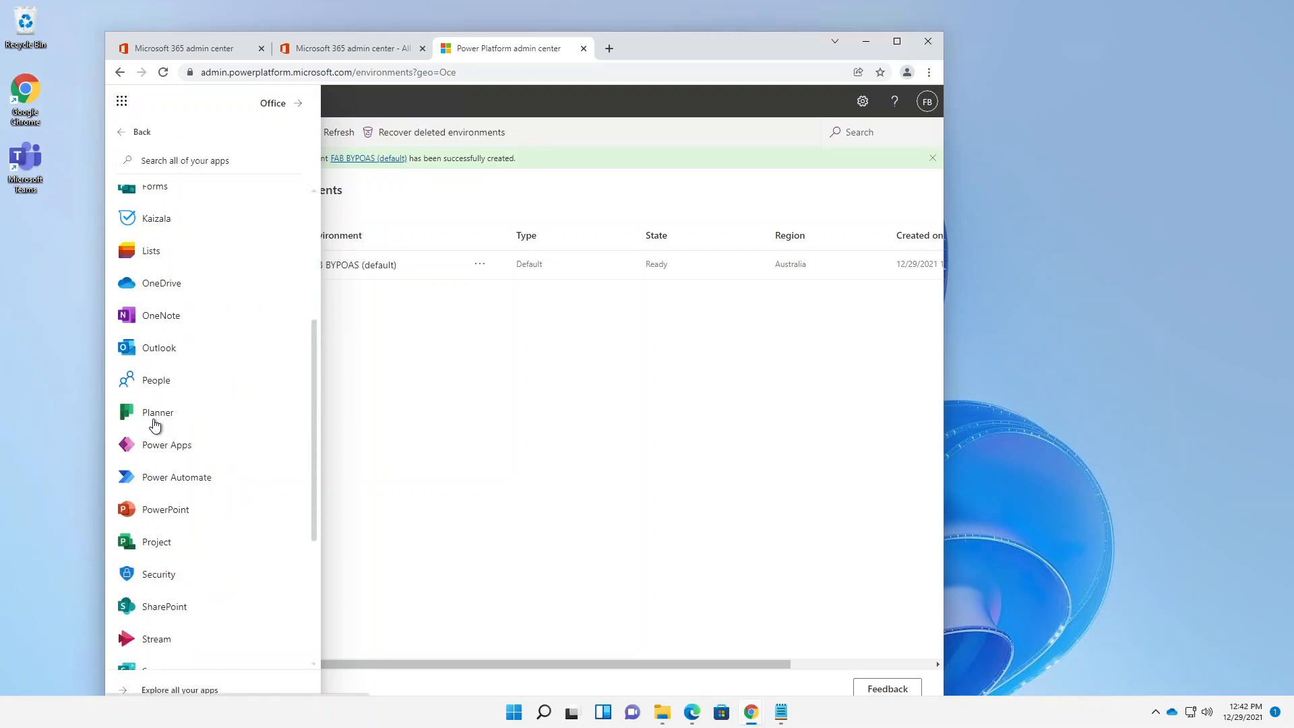
left_click(168, 446)
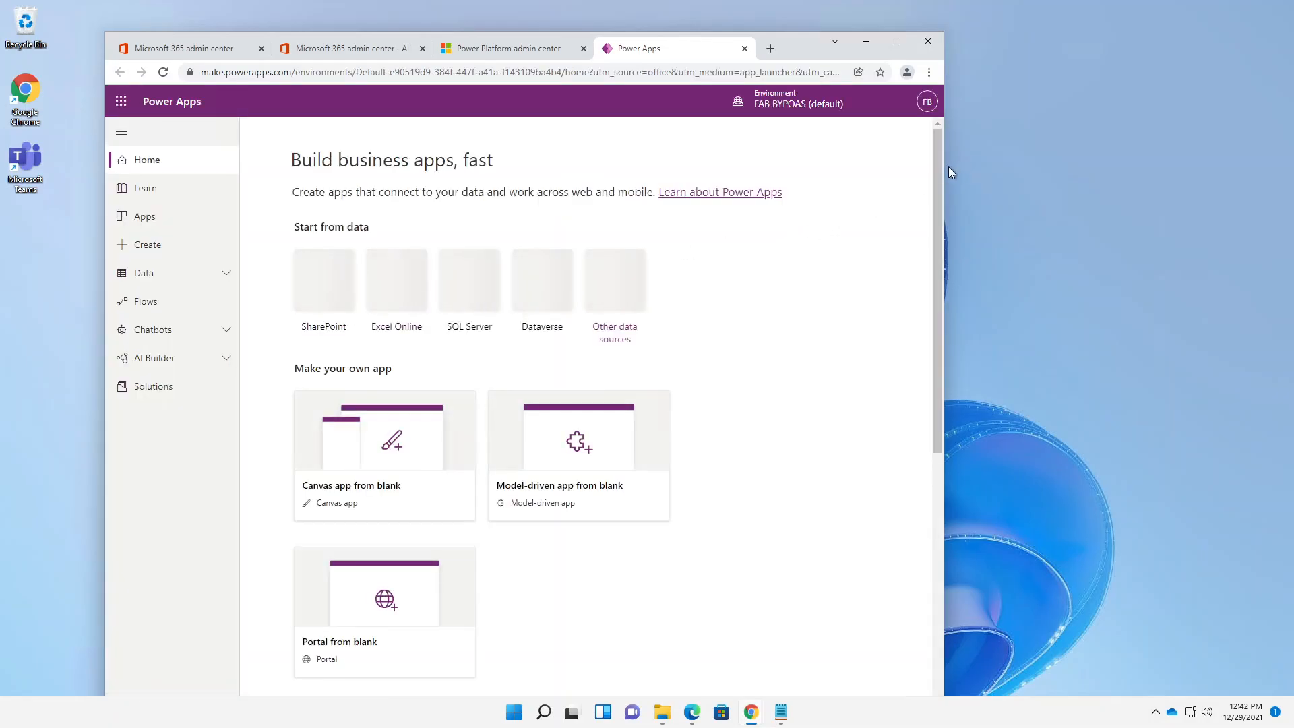
Step: Dismiss the Power Apps introductory tips, then show Solutions and close the new-look announcement
left_click_drag(946, 167, 1092, 167)
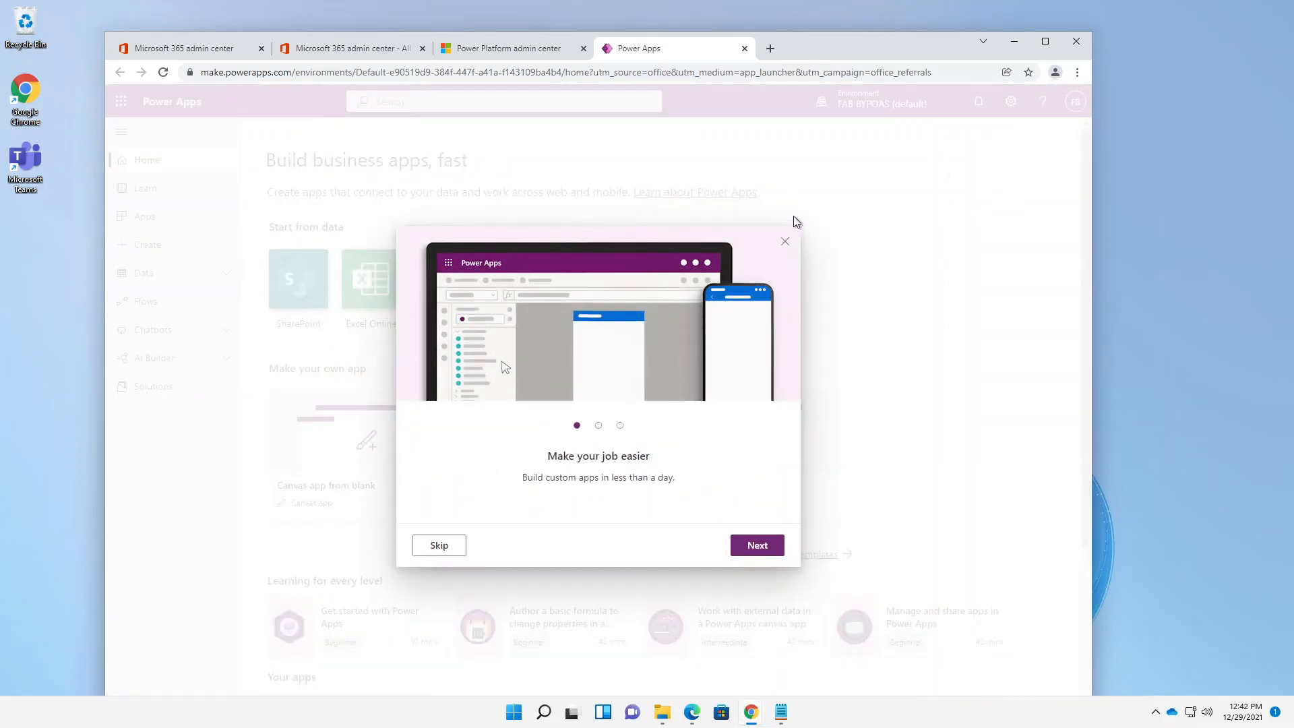
left_click(785, 246)
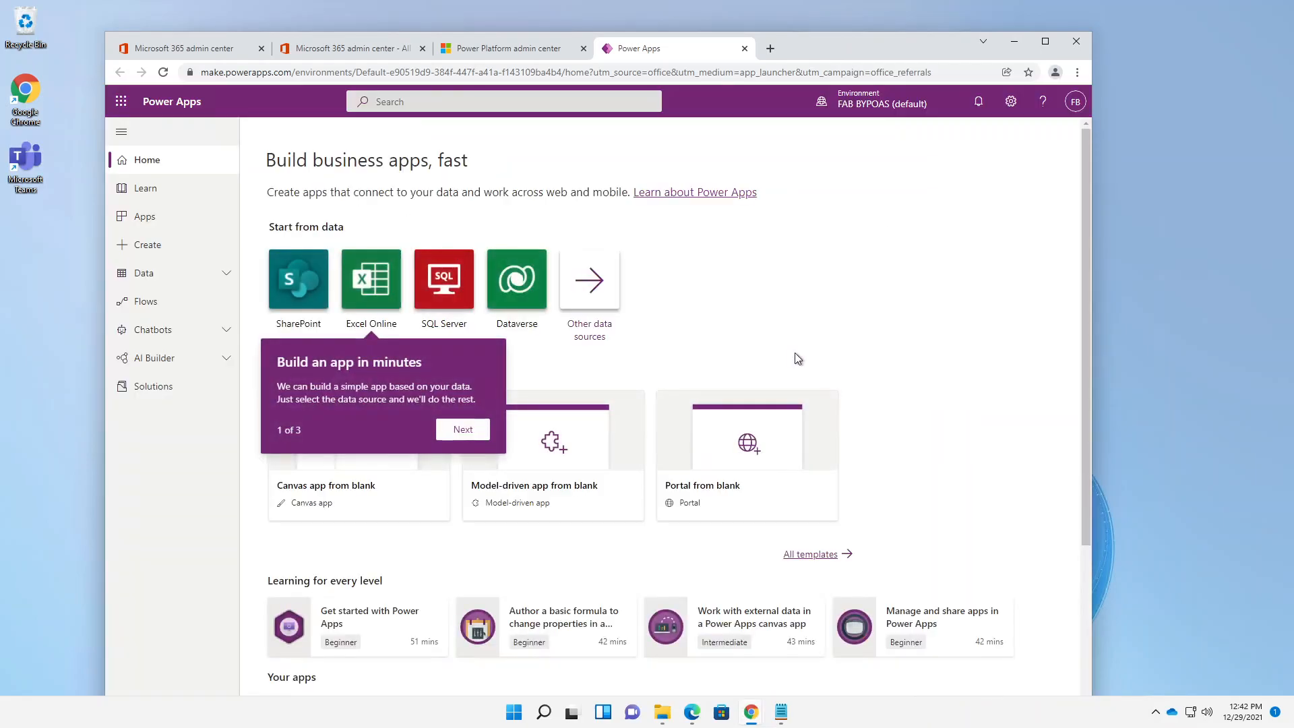
left_click(453, 431)
left_click(660, 653)
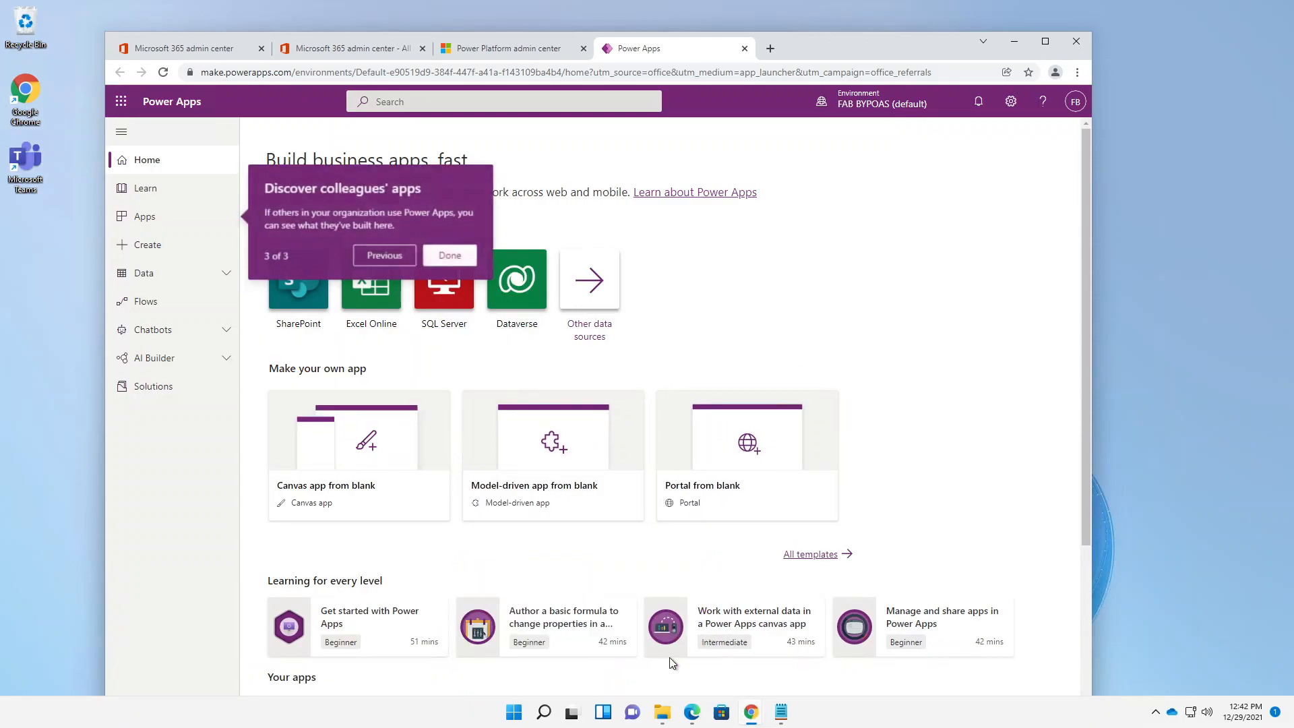
left_click(469, 251)
left_click(164, 389)
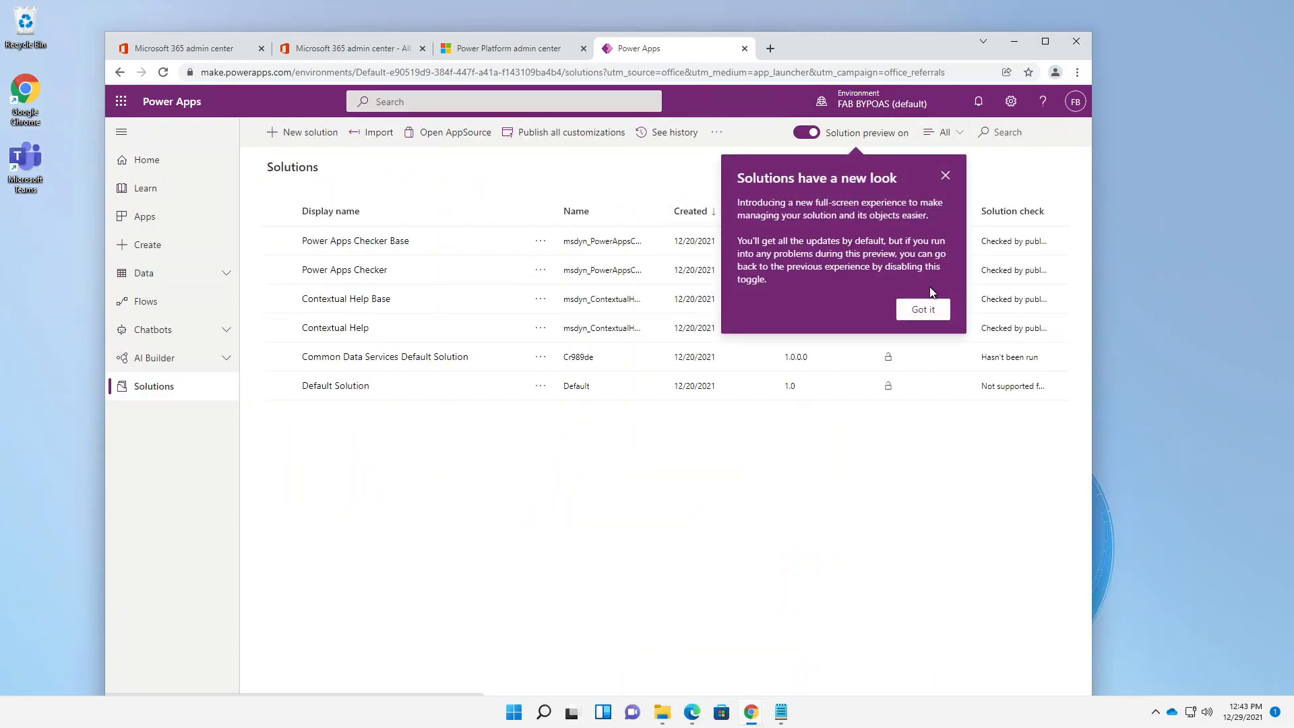
left_click(945, 177)
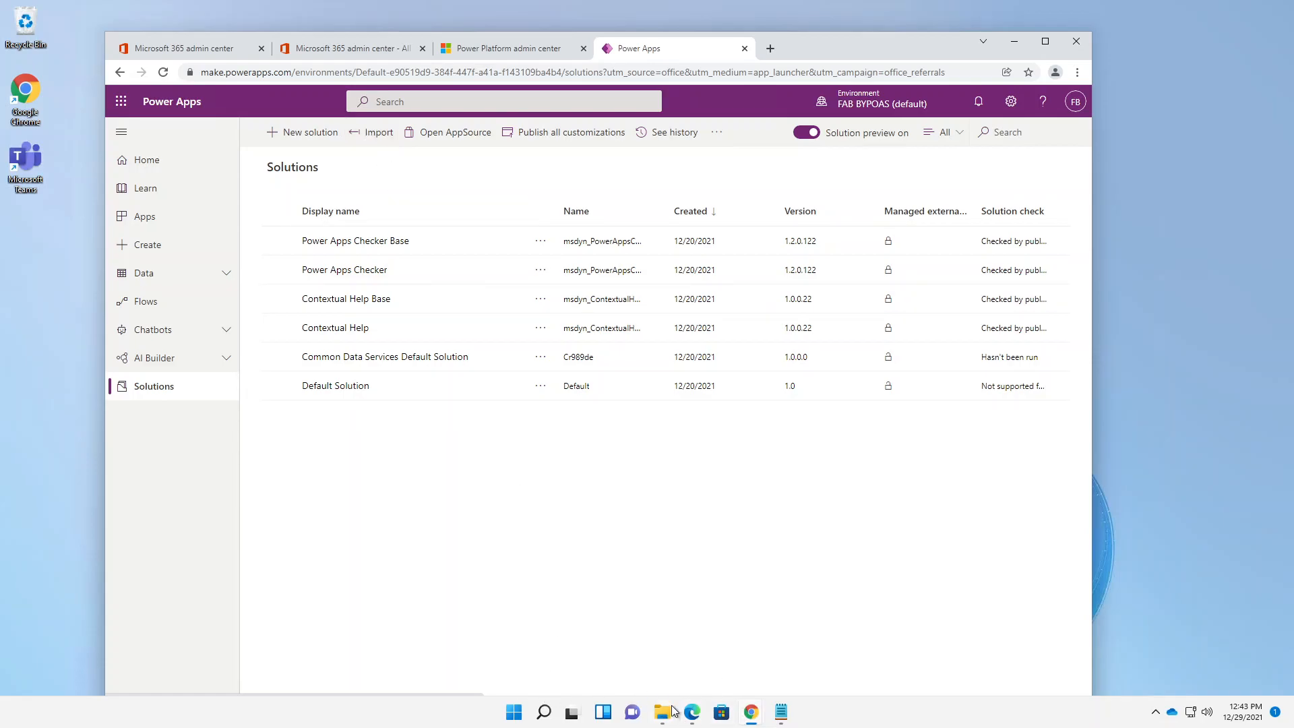
Step: Open the Resources folder, select Completed Solution.zip, and place File Explorer beside the Solutions page
mouse_move(664, 712)
left_click(660, 608)
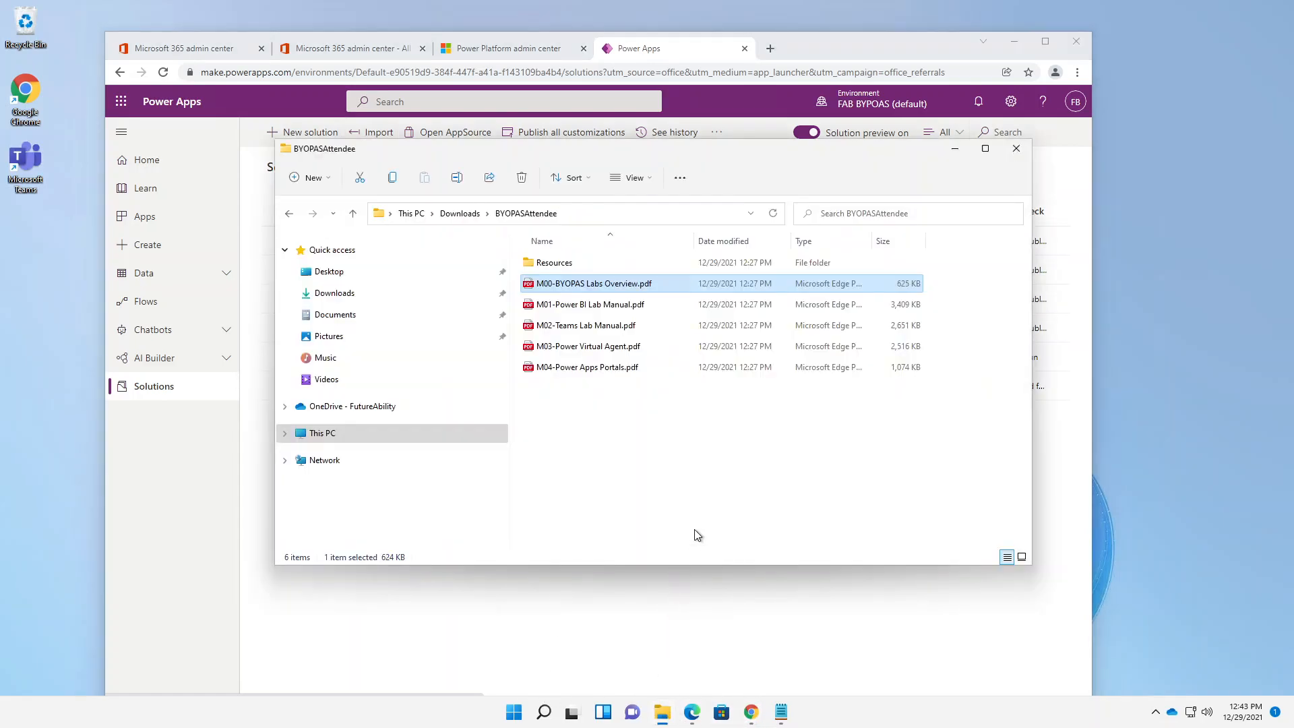
double_click(555, 263)
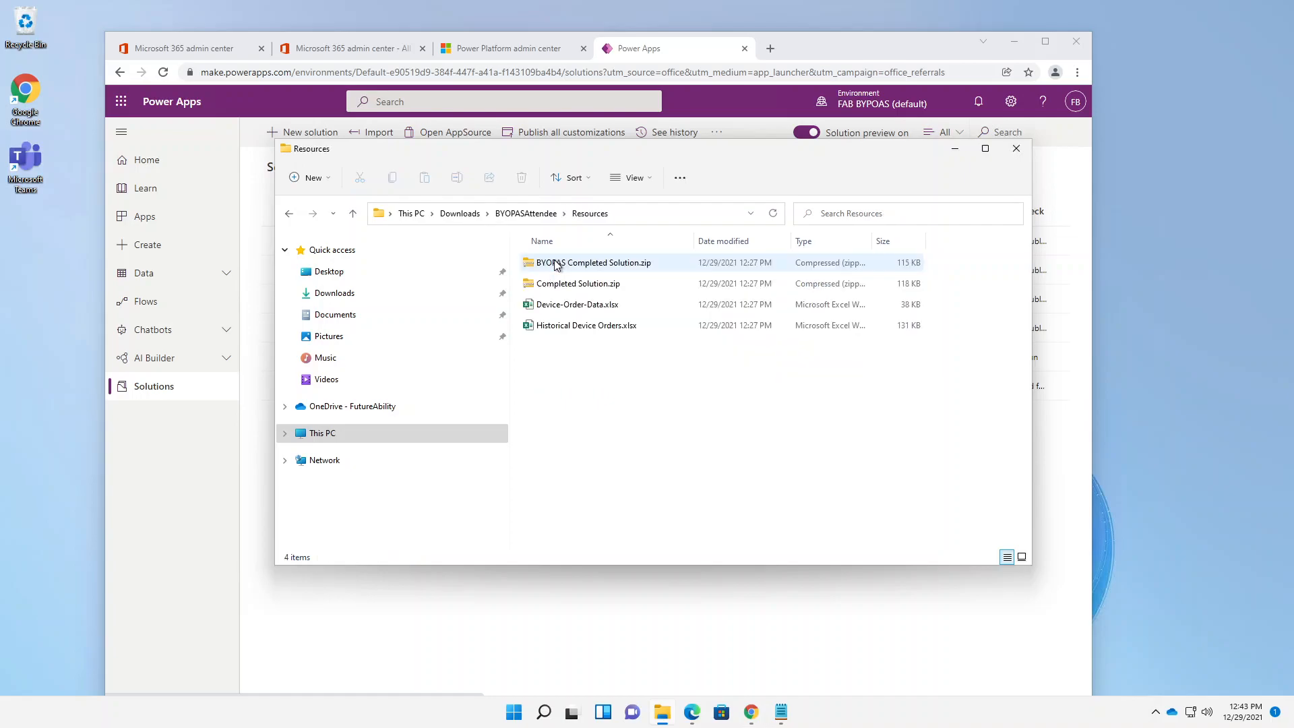
left_click(578, 286)
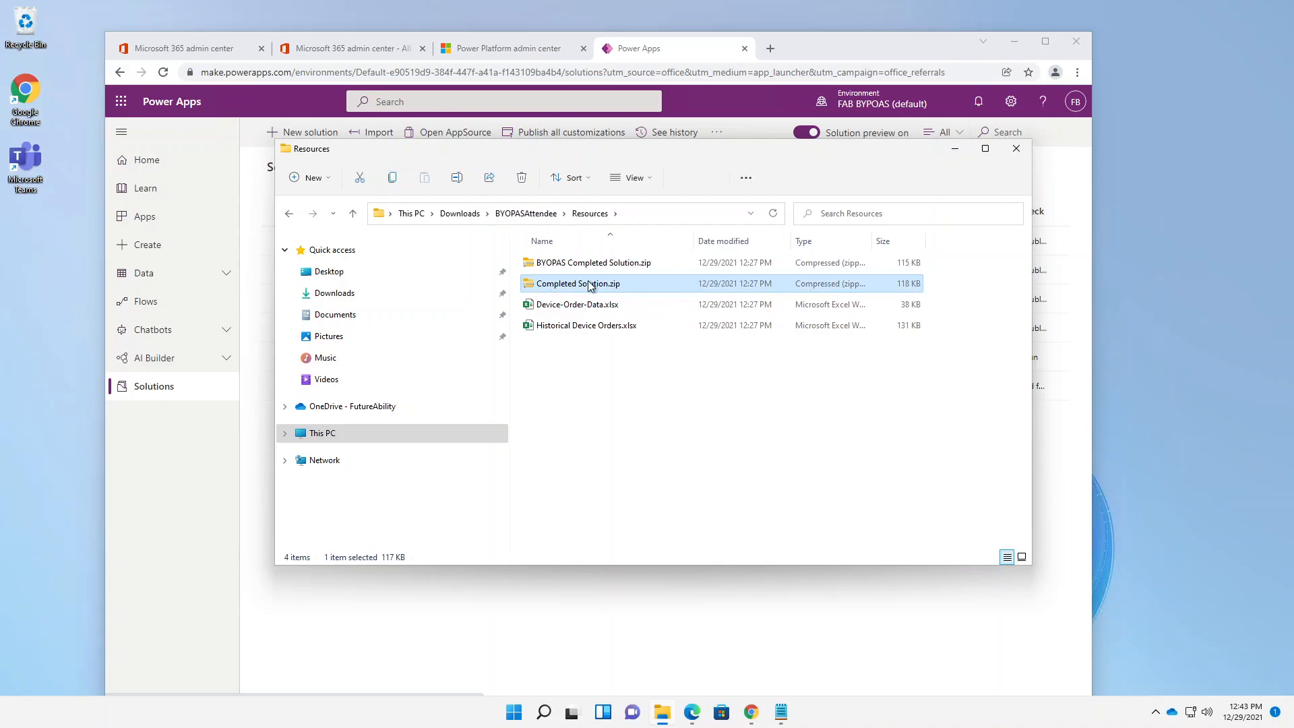
left_click(547, 264)
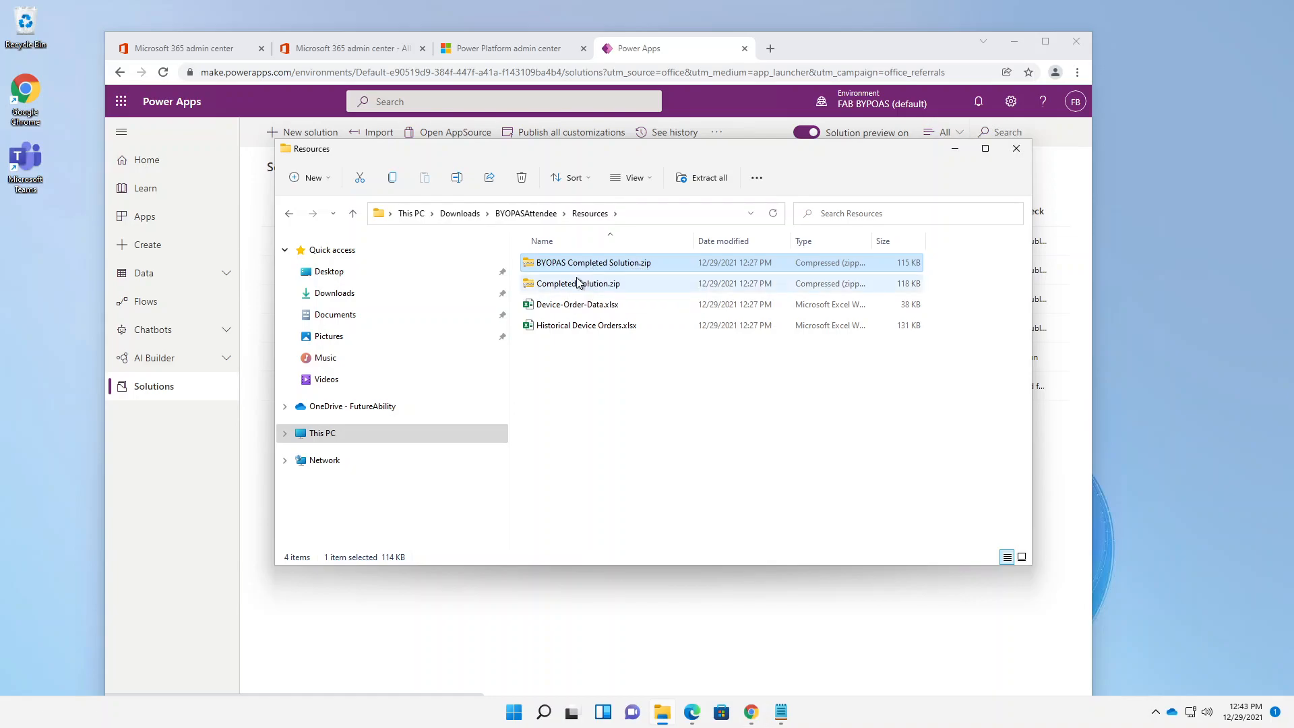
left_click(581, 286)
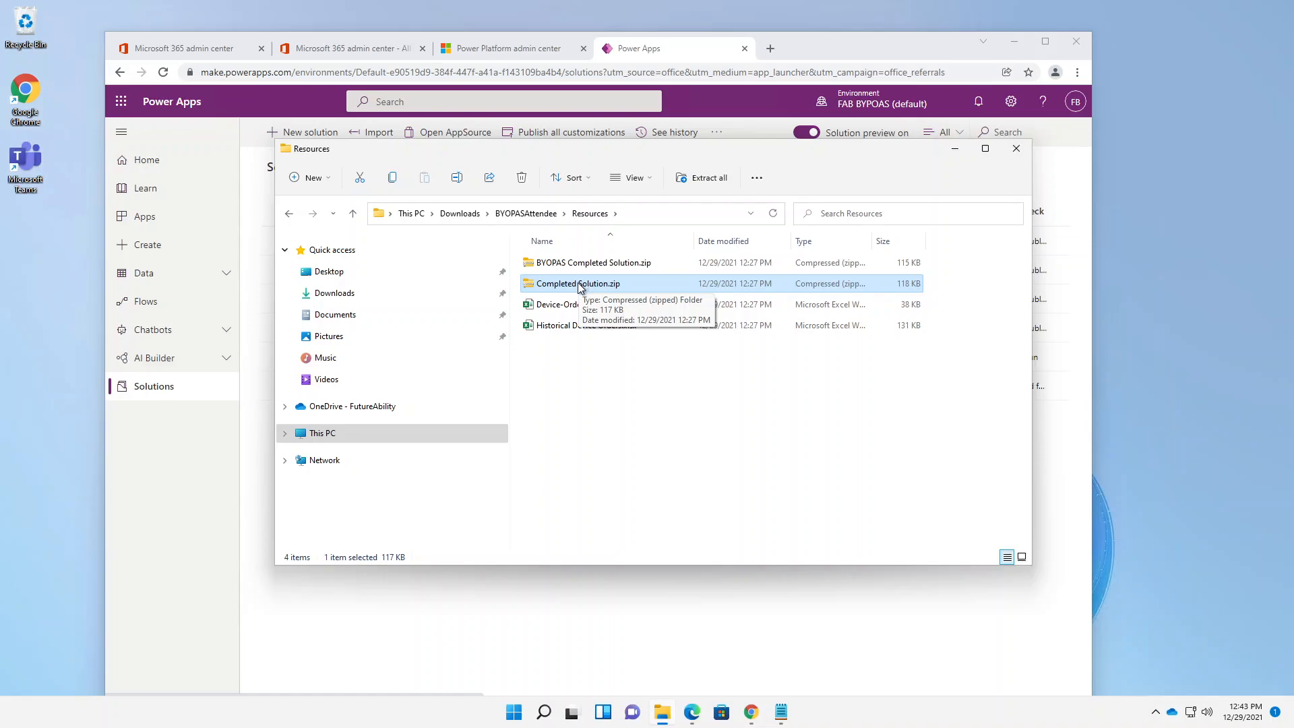
left_click_drag(441, 152, 591, 327)
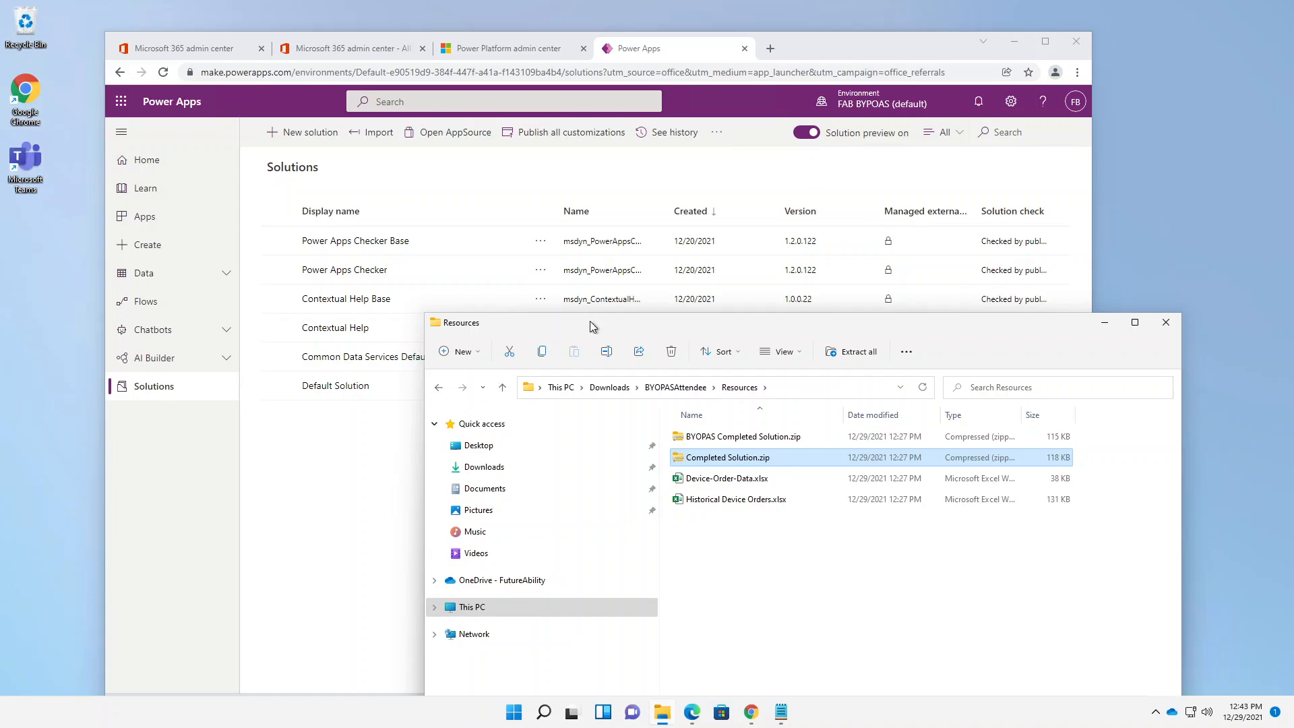
Step: Import Completed Solution.zip from Downloads > BYOPASAttendee > Resources as AIAD Completed Solution
left_click(371, 133)
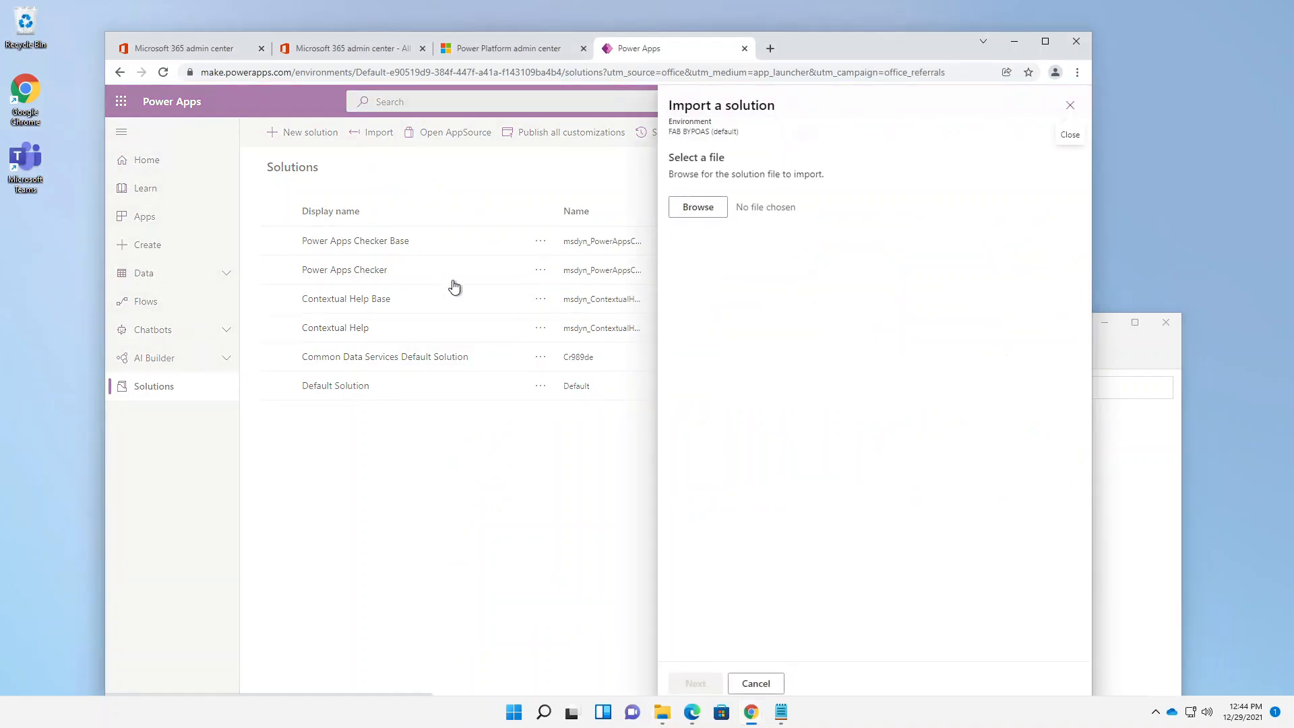
left_click(698, 207)
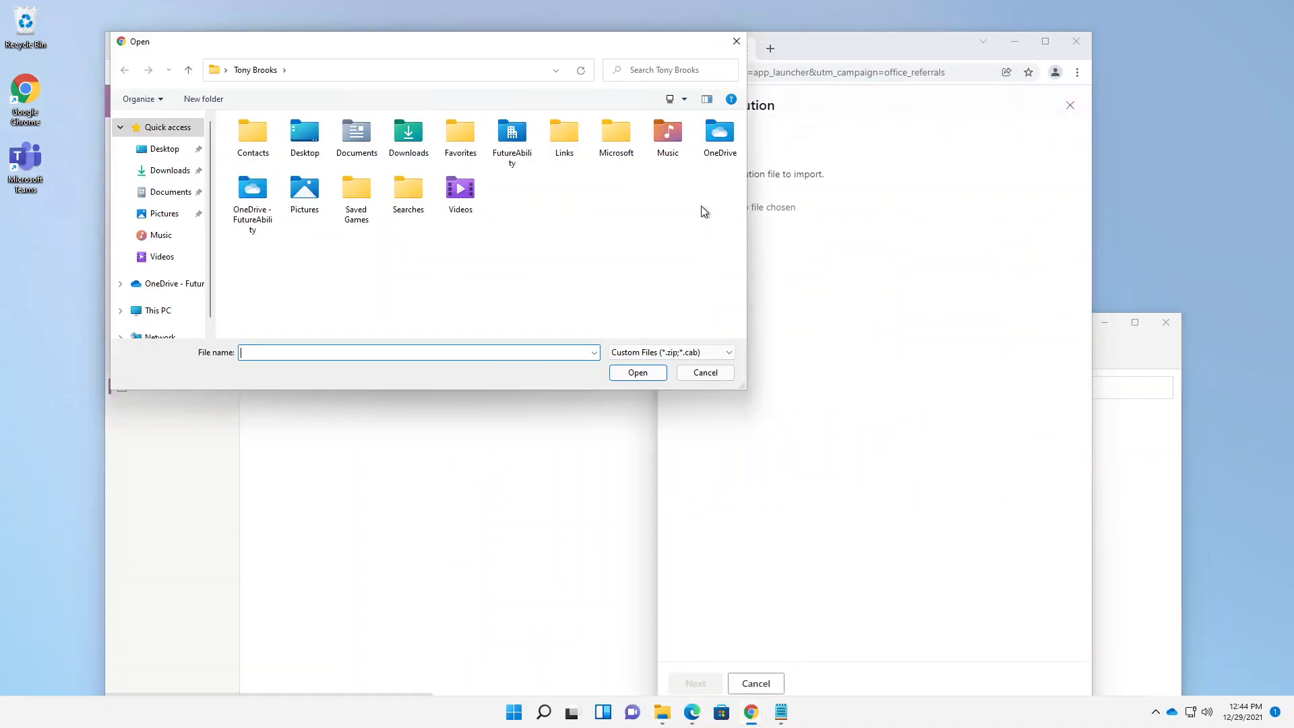
left_click(173, 171)
double_click(269, 179)
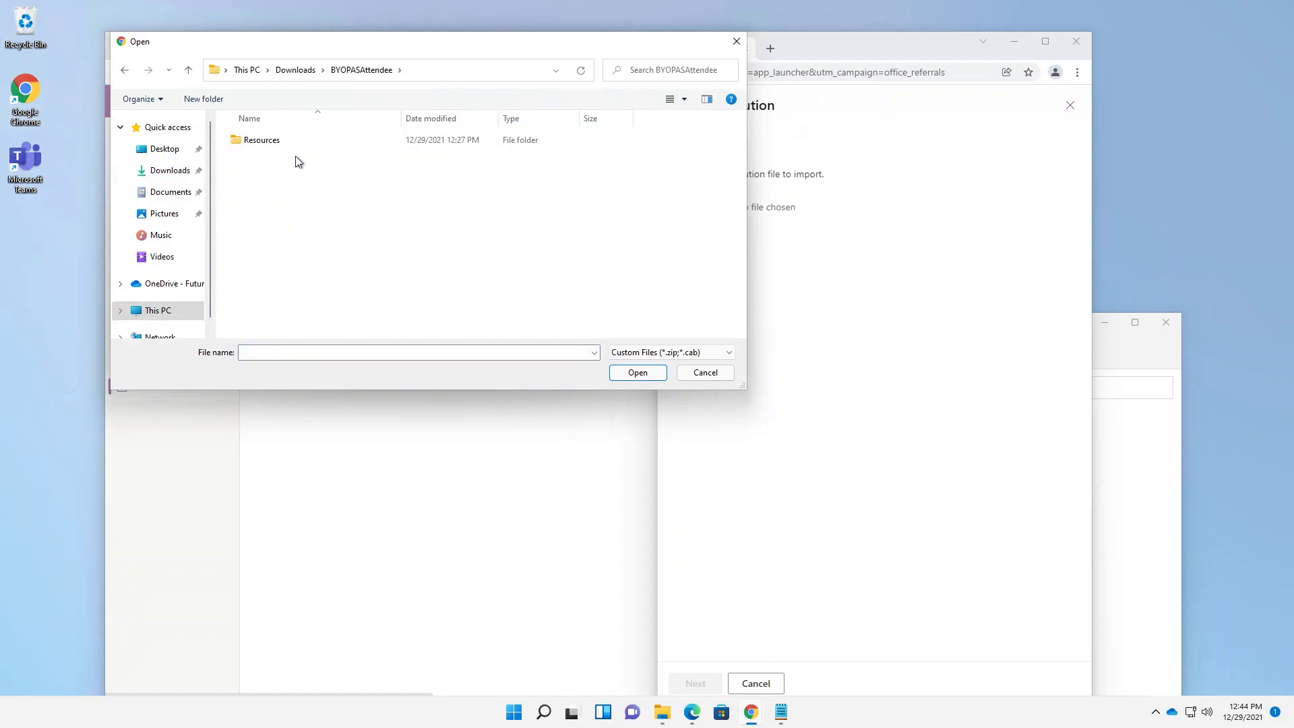
double_click(273, 144)
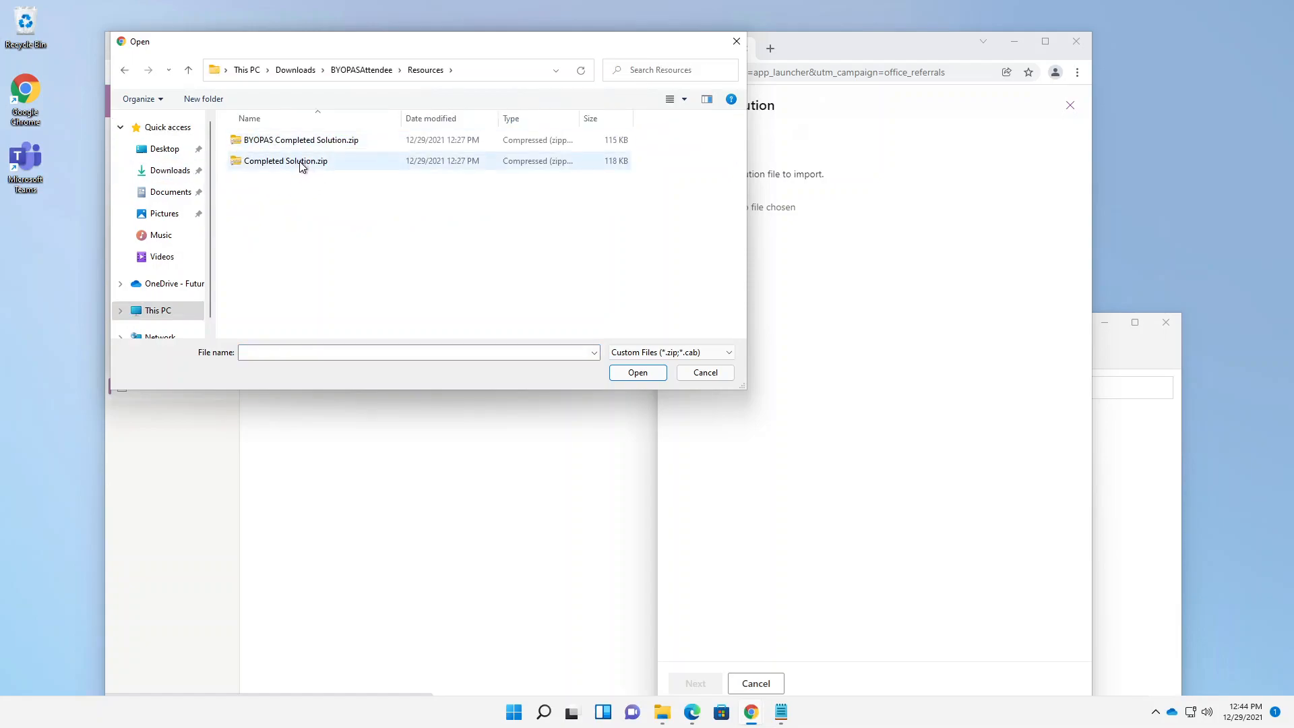
left_click(301, 166)
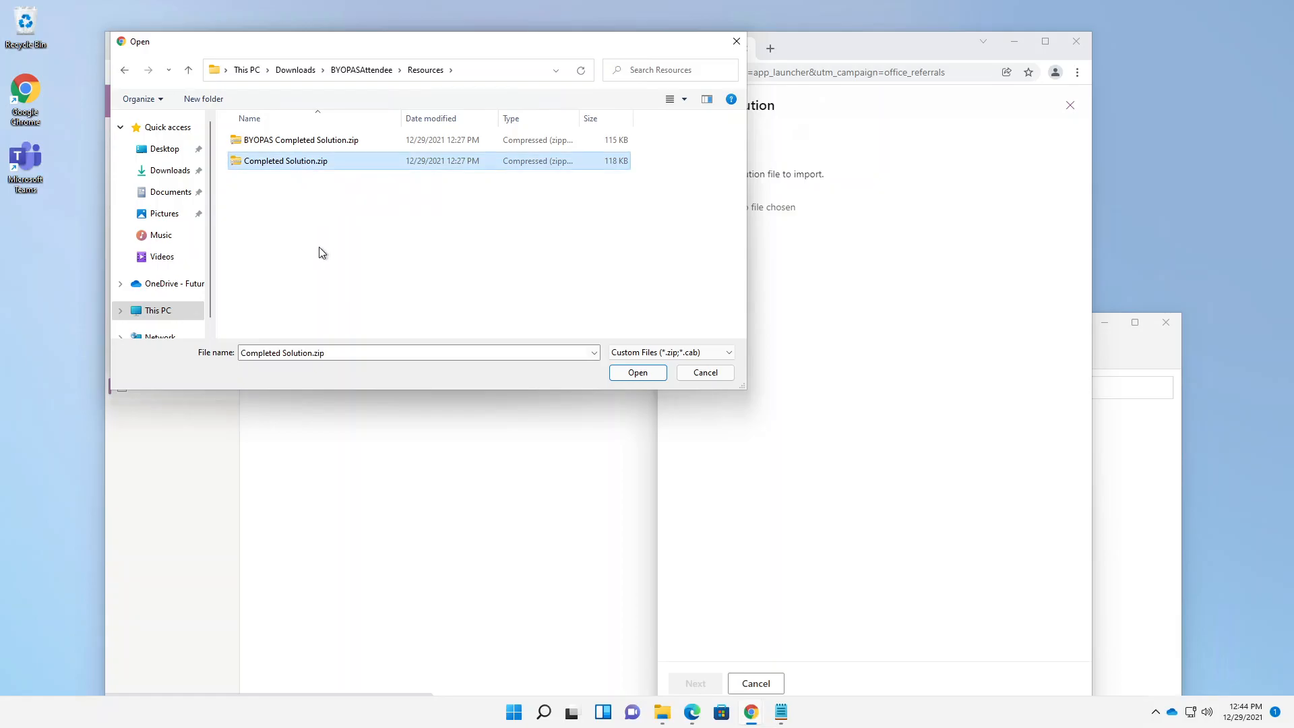
left_click(655, 372)
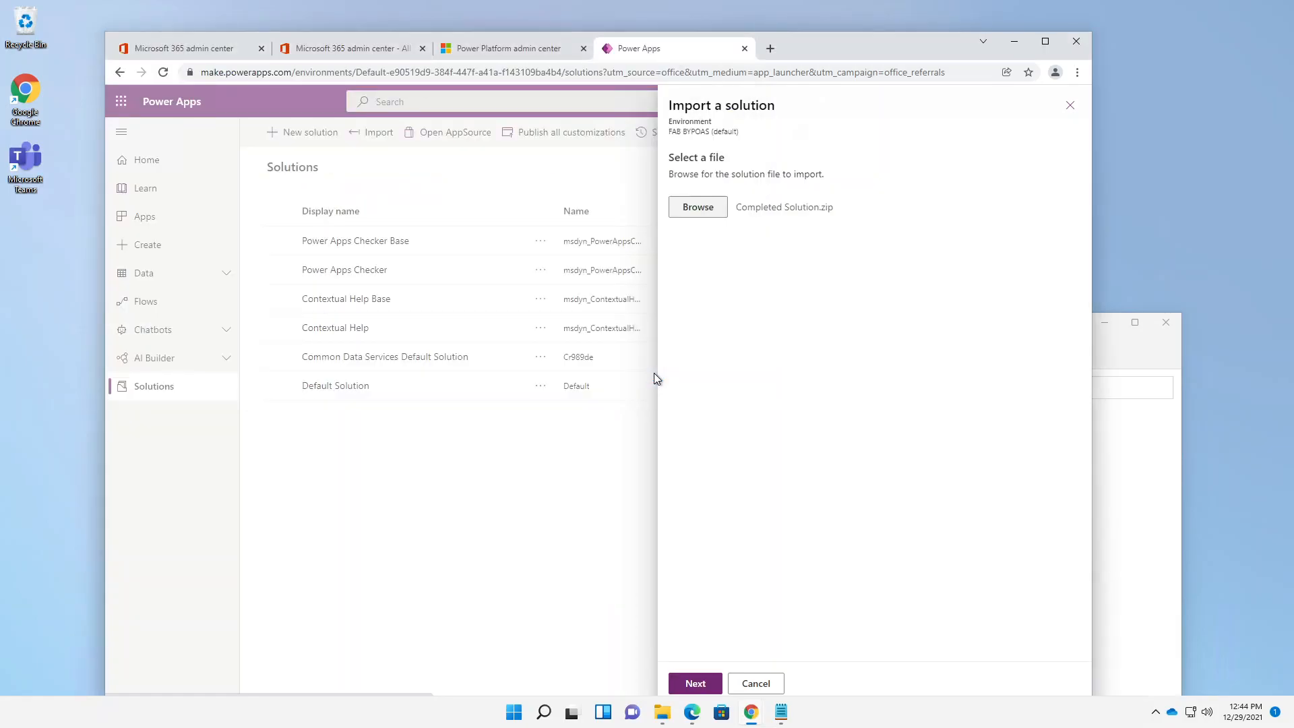
left_click(695, 683)
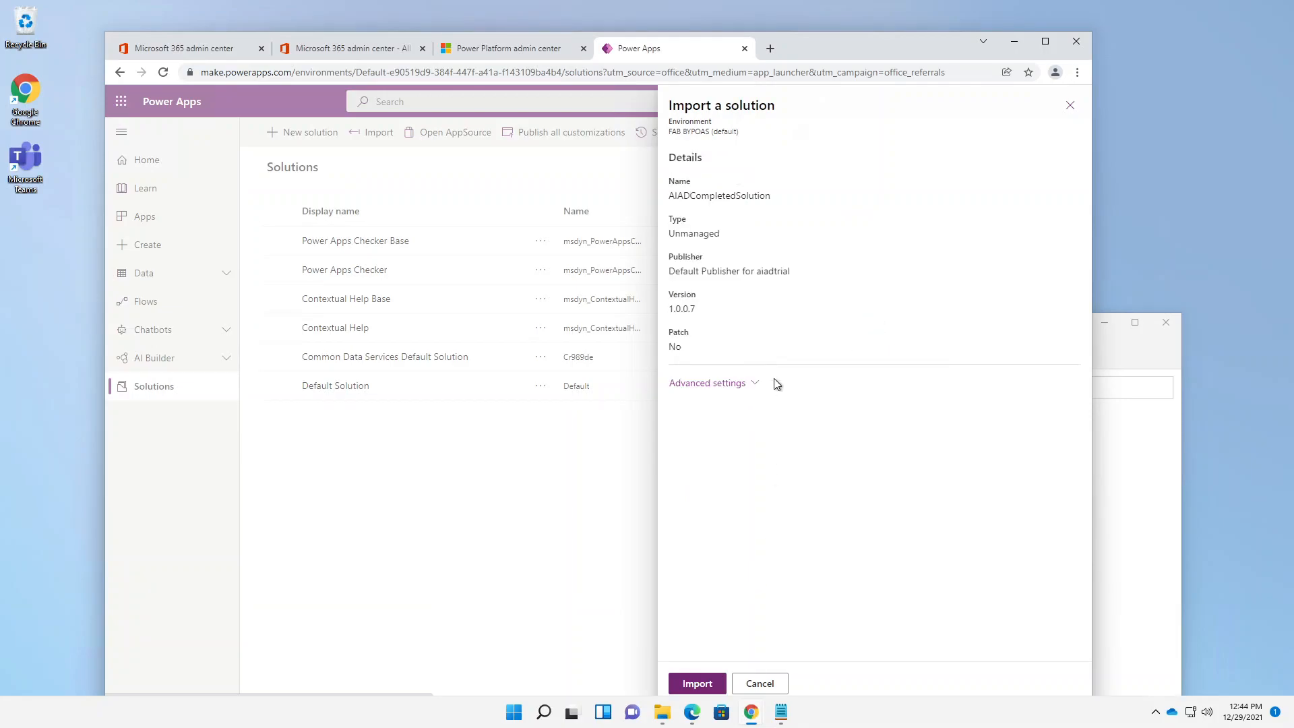
left_click(697, 684)
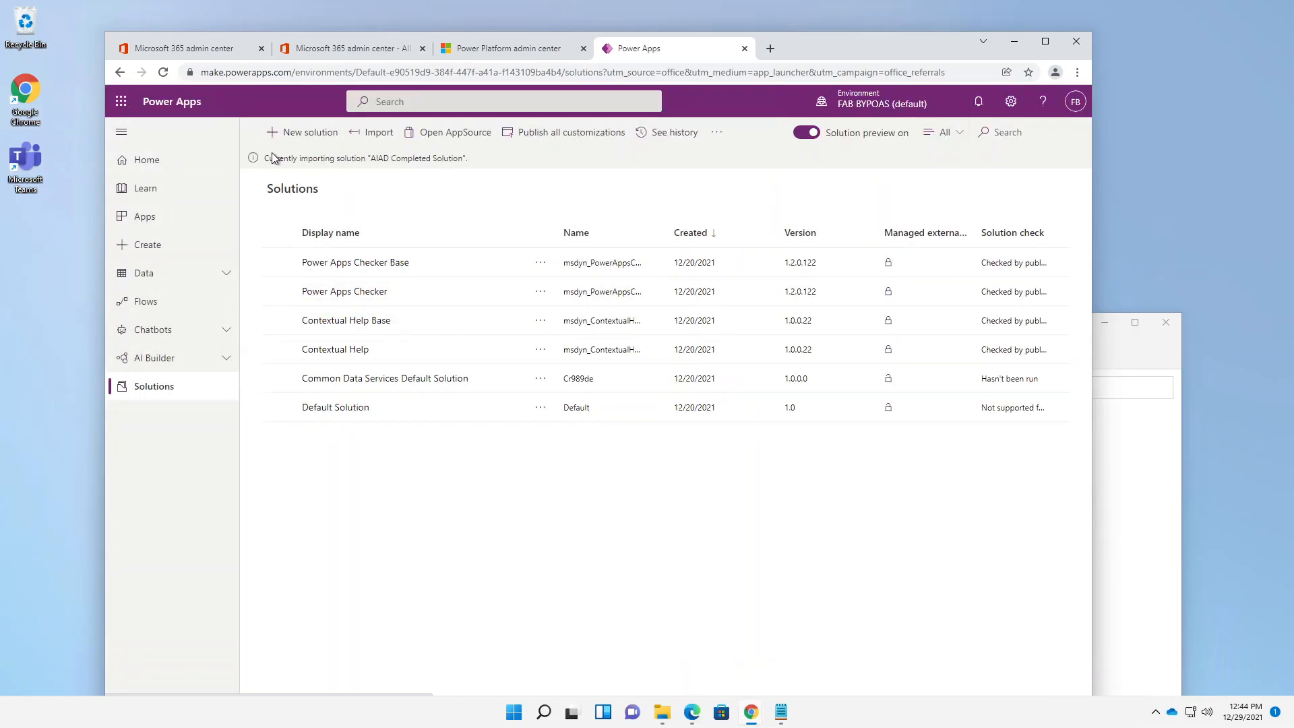
Step: Wait for the import to finish, then open AIAD Completed Solution from the Solutions list
left_click_drag(265, 158, 479, 157)
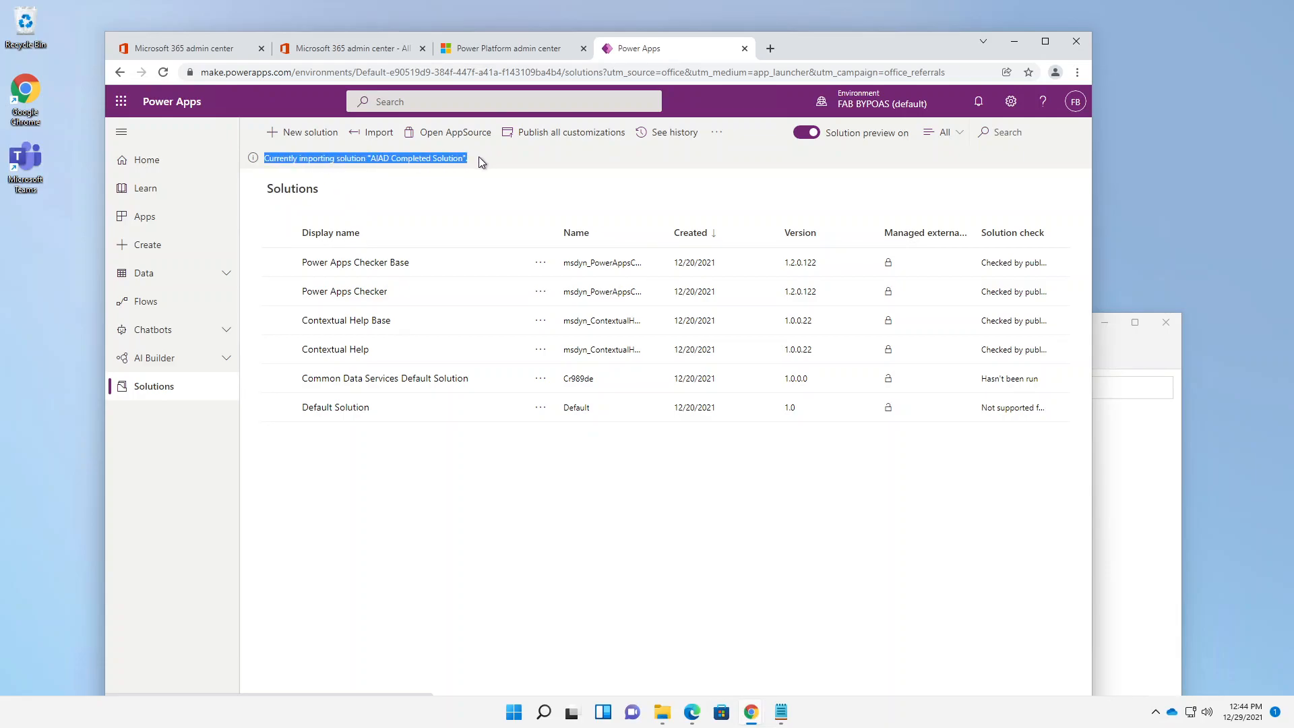
left_click(476, 182)
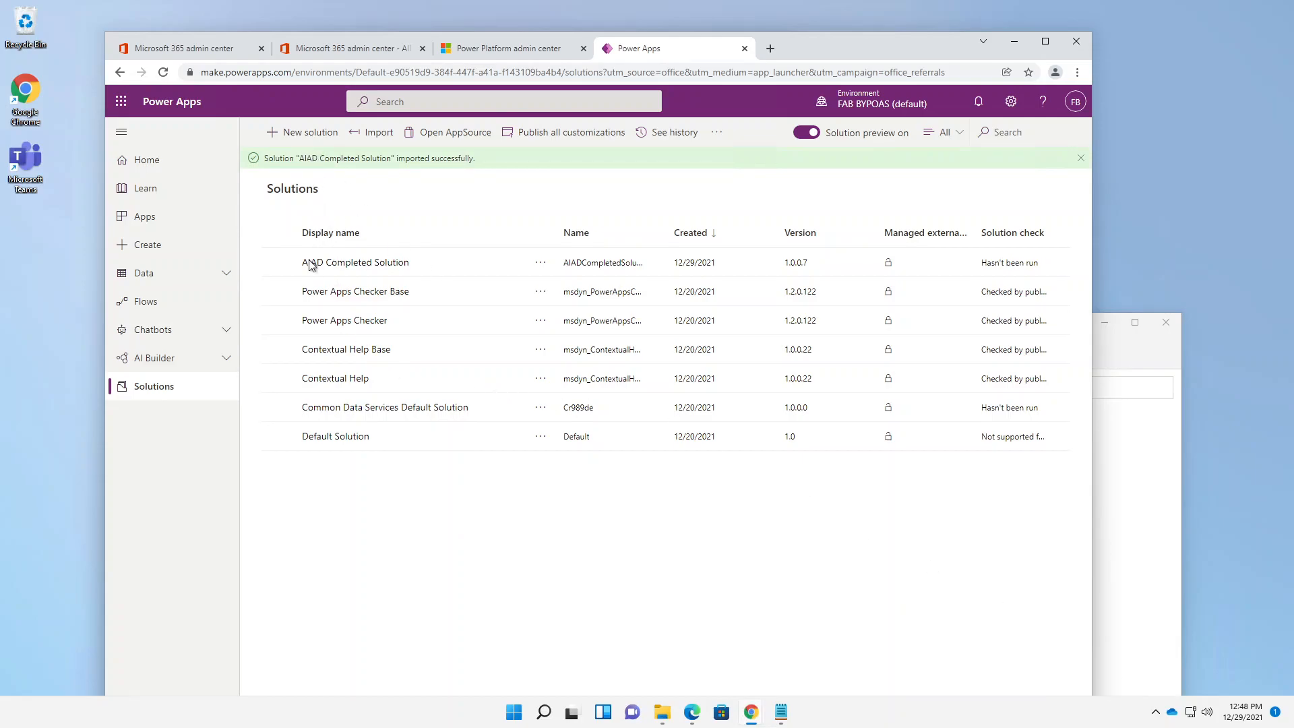
left_click(362, 263)
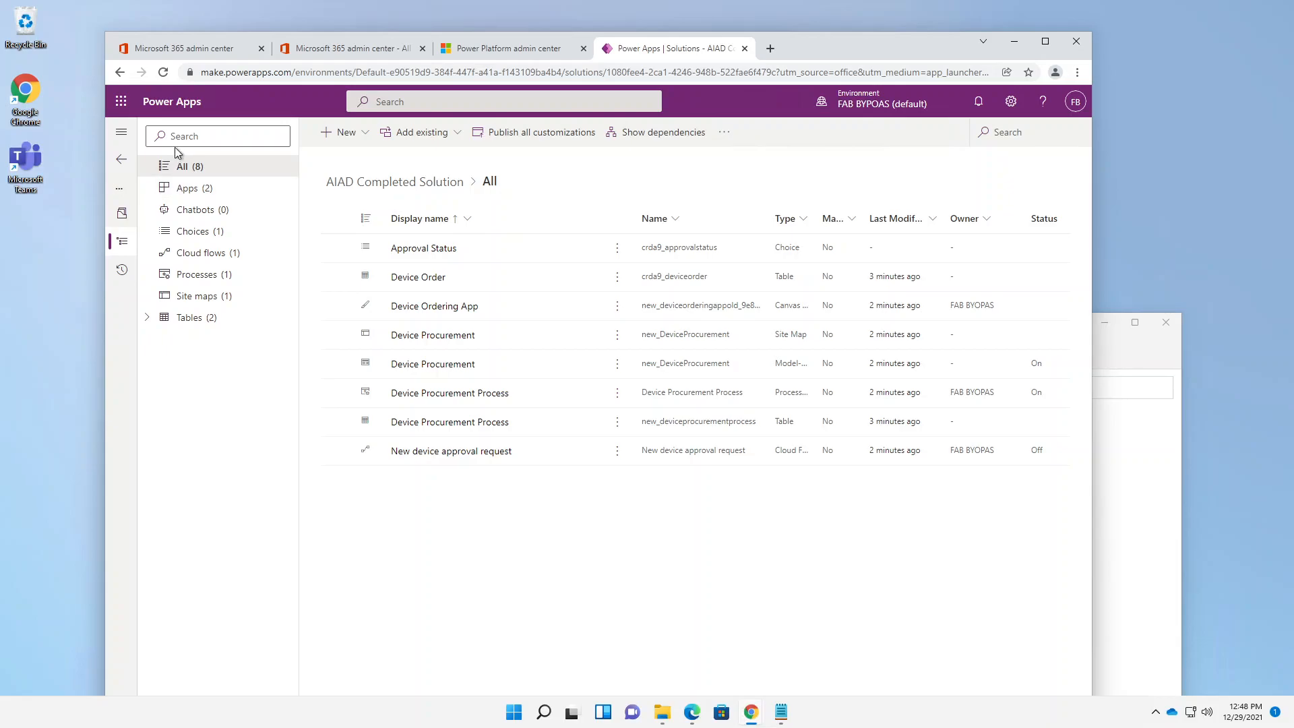
Step: Publish all customizations and check the matching step in the Notepad setup notes
left_click(510, 139)
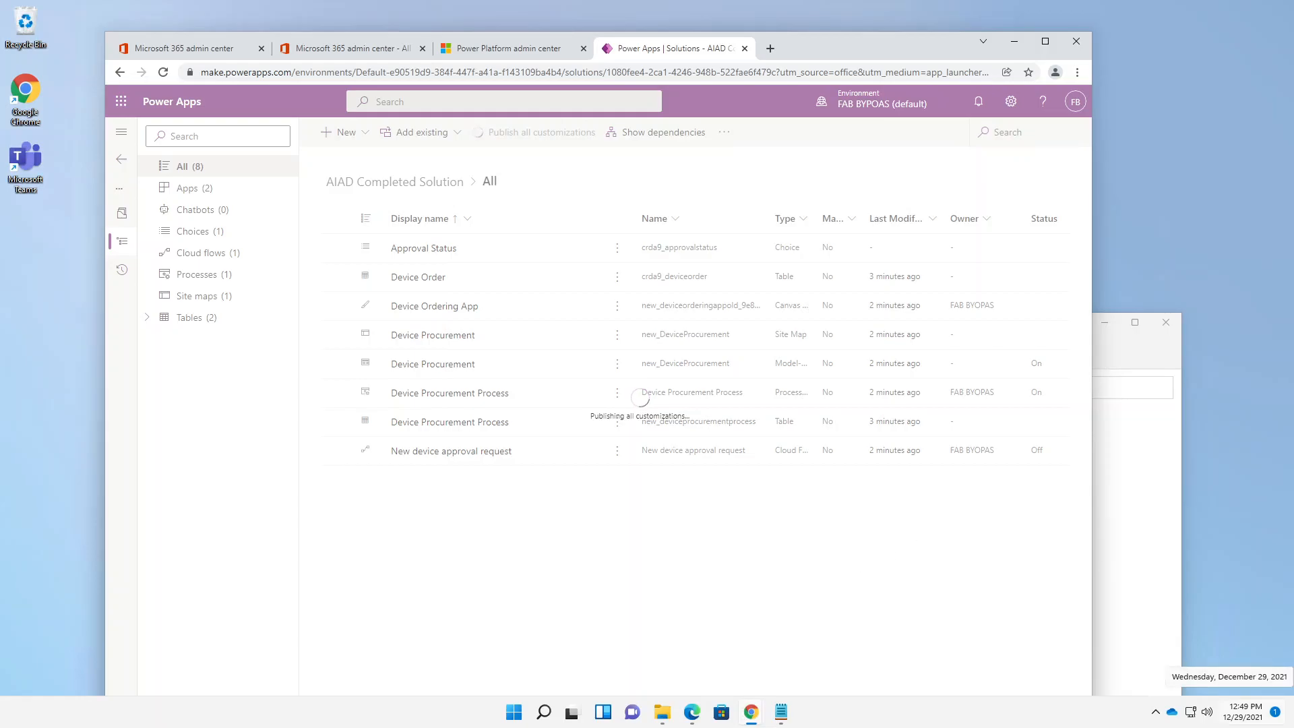
left_click(781, 720)
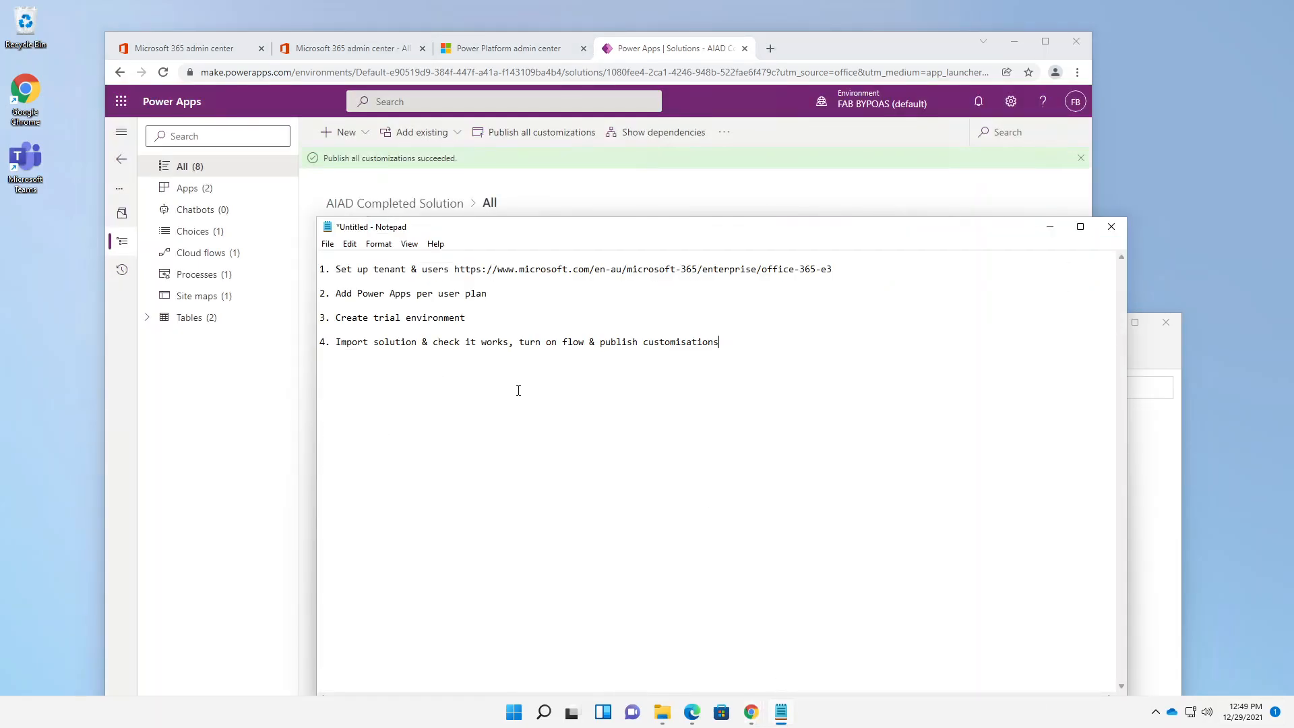
left_click_drag(720, 342, 600, 343)
left_click(475, 350)
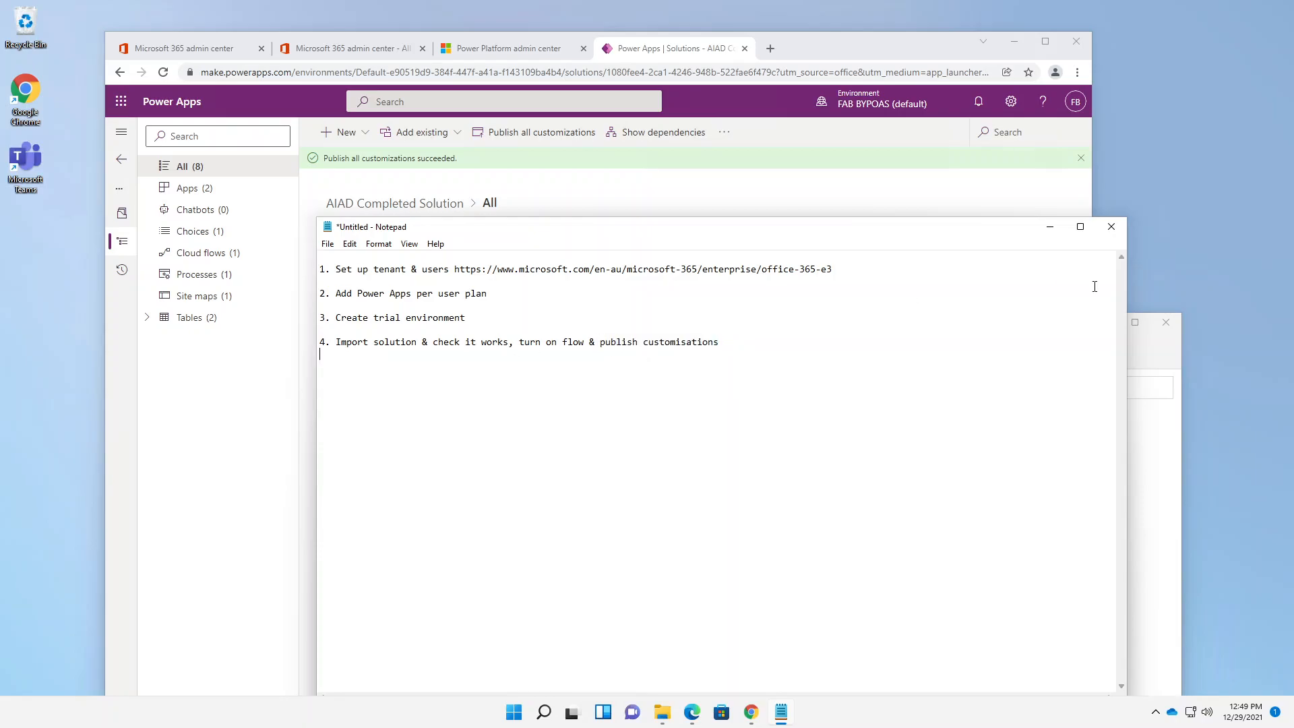
left_click(1051, 227)
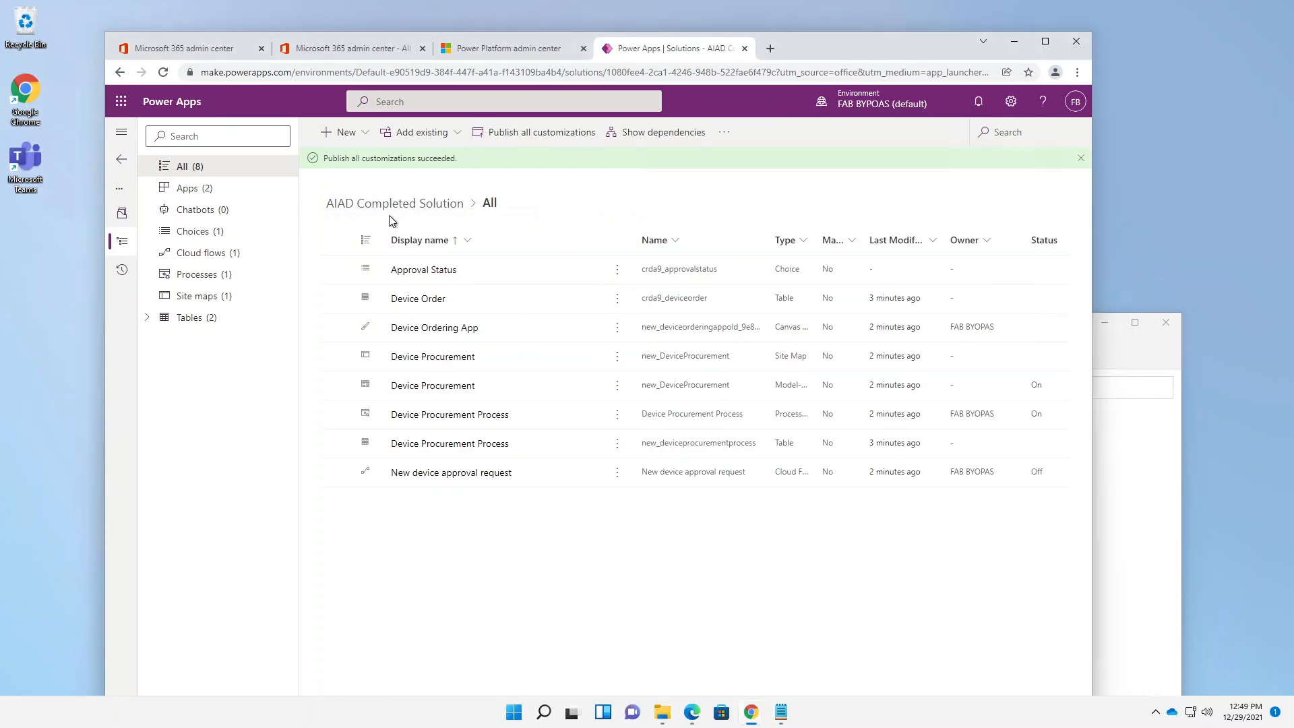
Step: Run the Device Ordering App from the solution's apps and grant its permissions
left_click(202, 191)
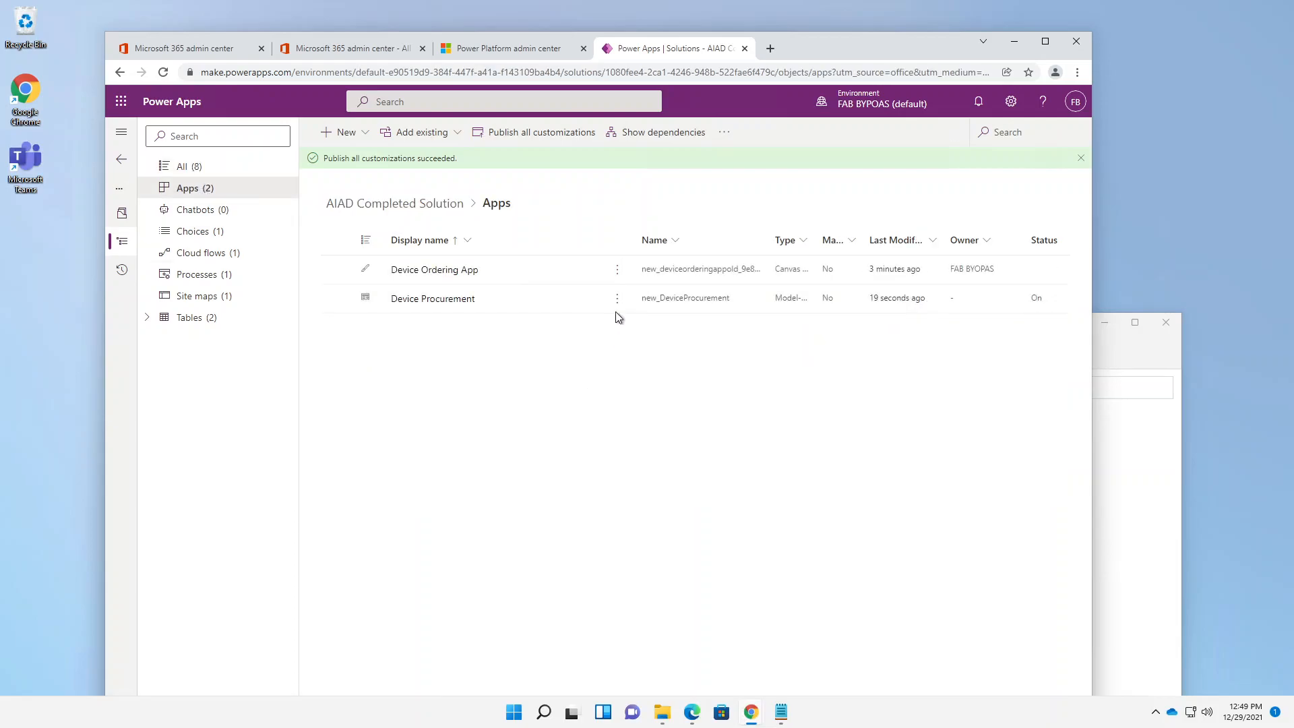
left_click(617, 273)
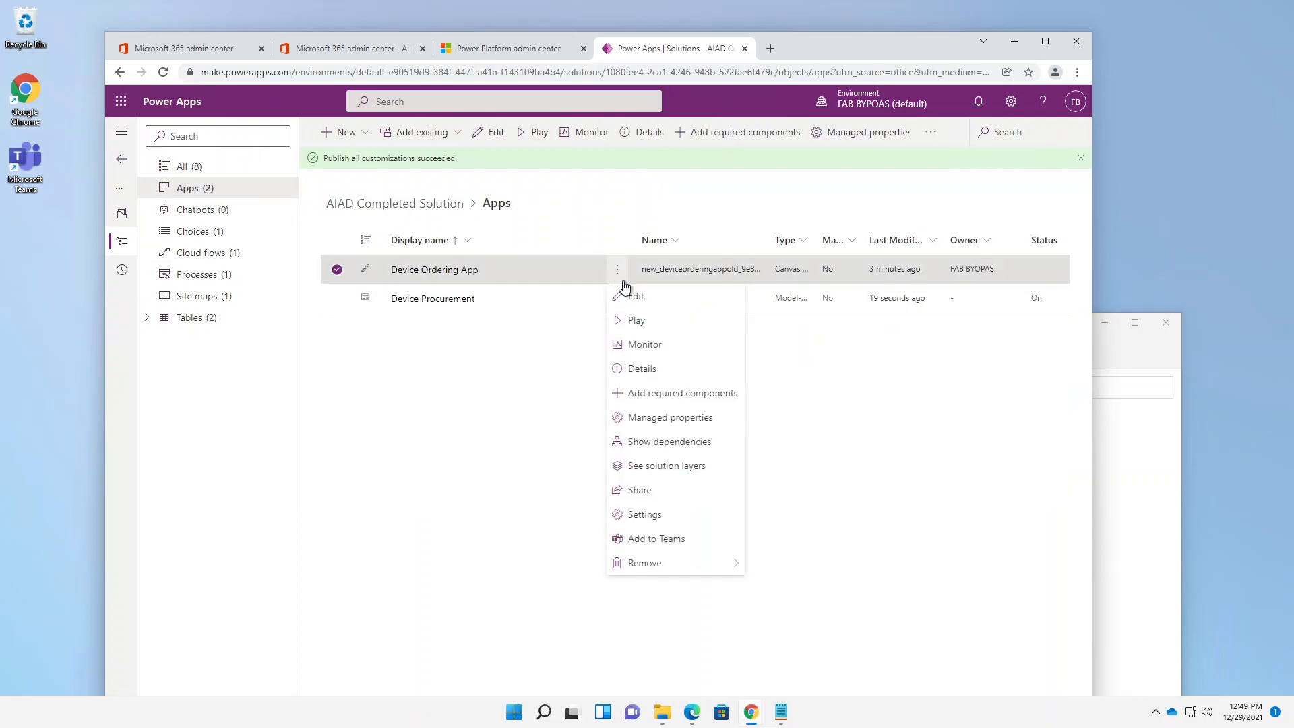
left_click(630, 323)
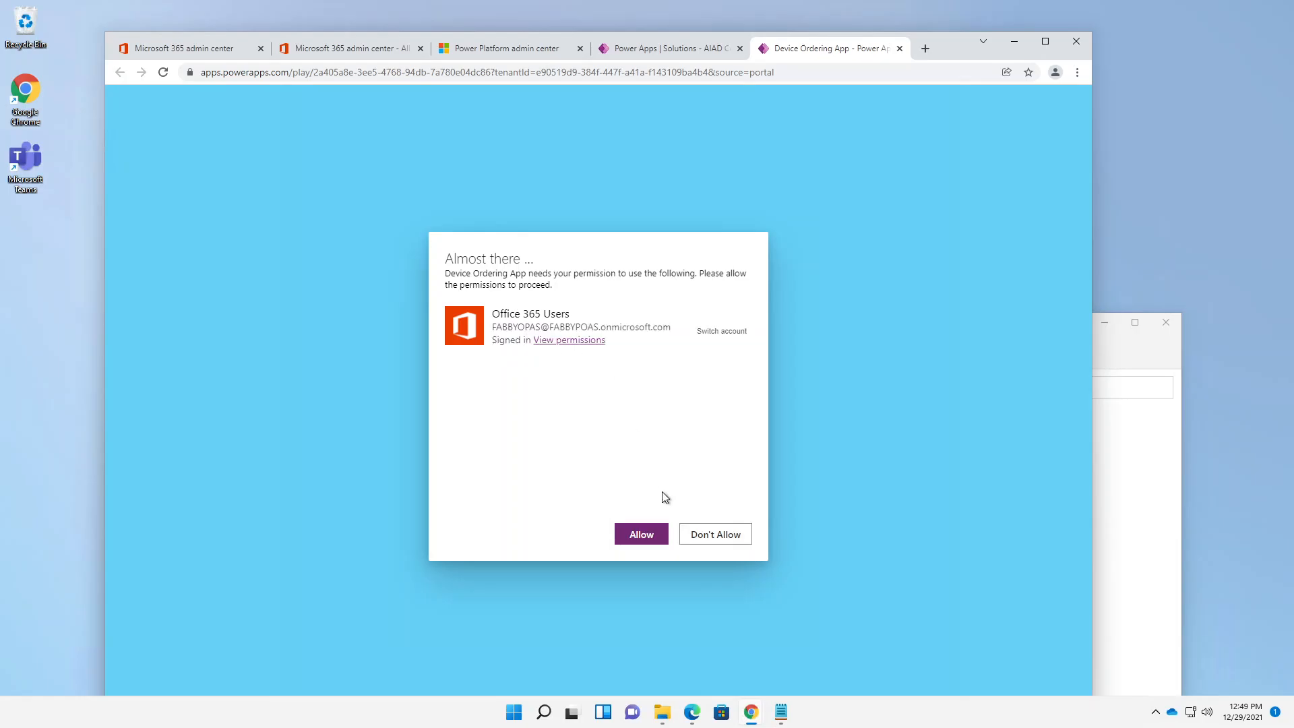
left_click(641, 535)
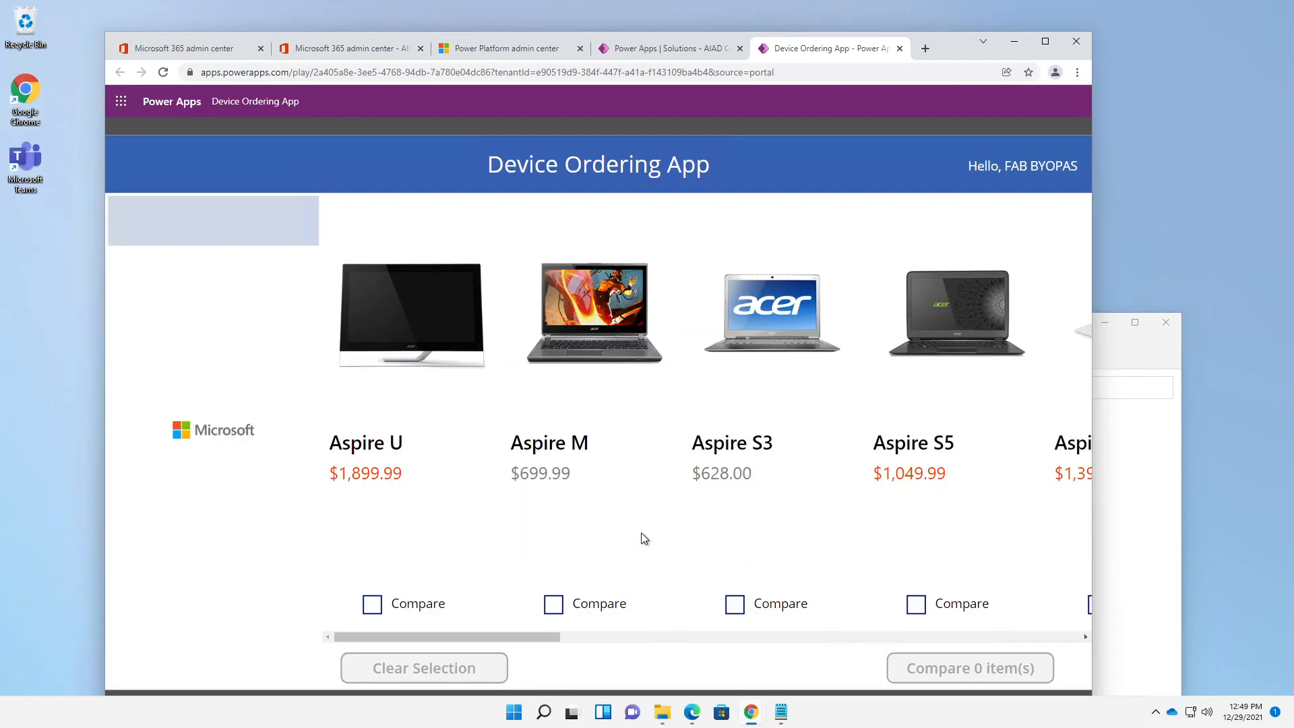
Step: Compare Aspire S3 and S5, request the Aspire S3 with comment 'I need a laptop'
left_click_drag(520, 638, 602, 626)
left_click(507, 604)
left_click(626, 604)
left_click(935, 674)
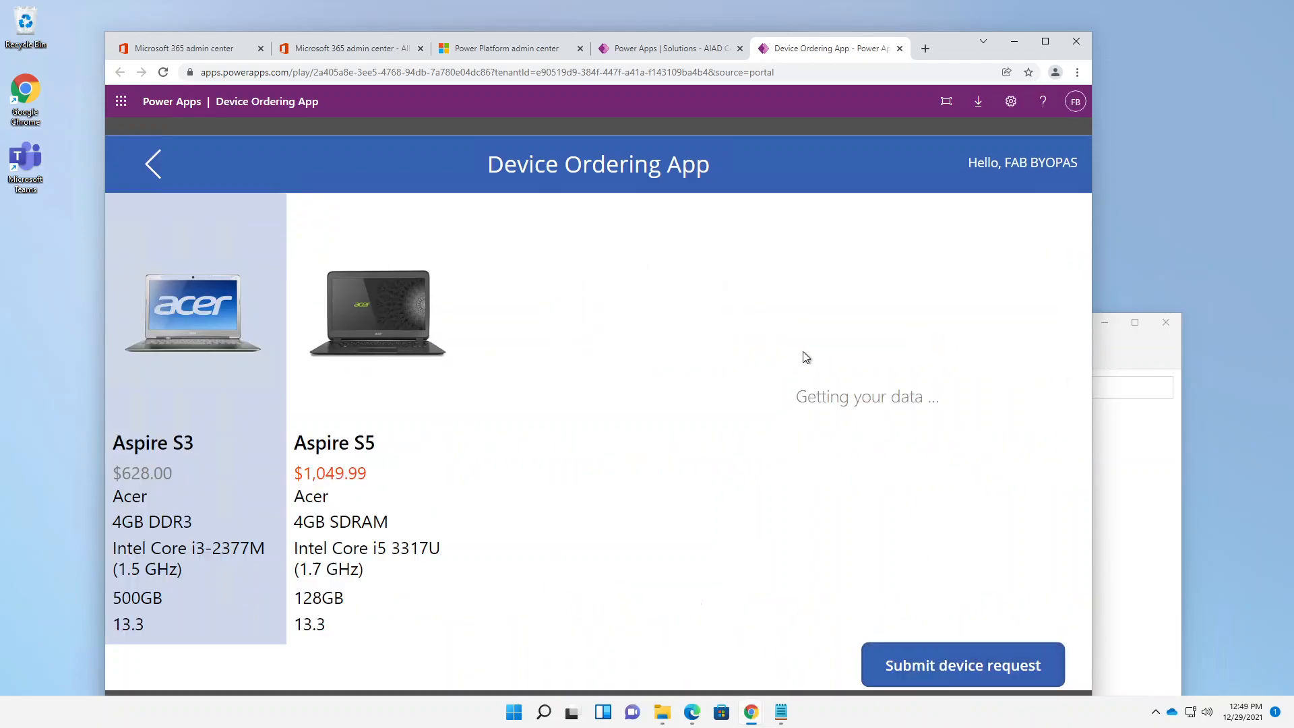
left_click(747, 450)
type("I need a laptop")
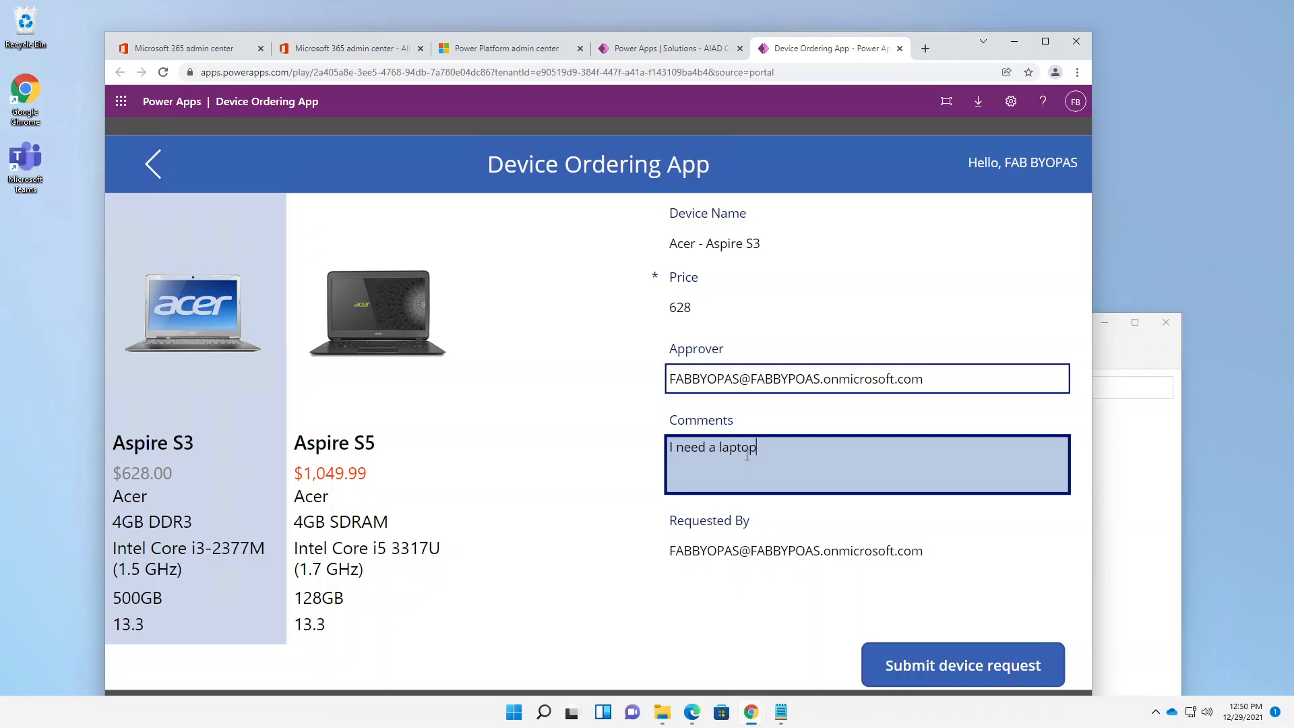
left_click(964, 667)
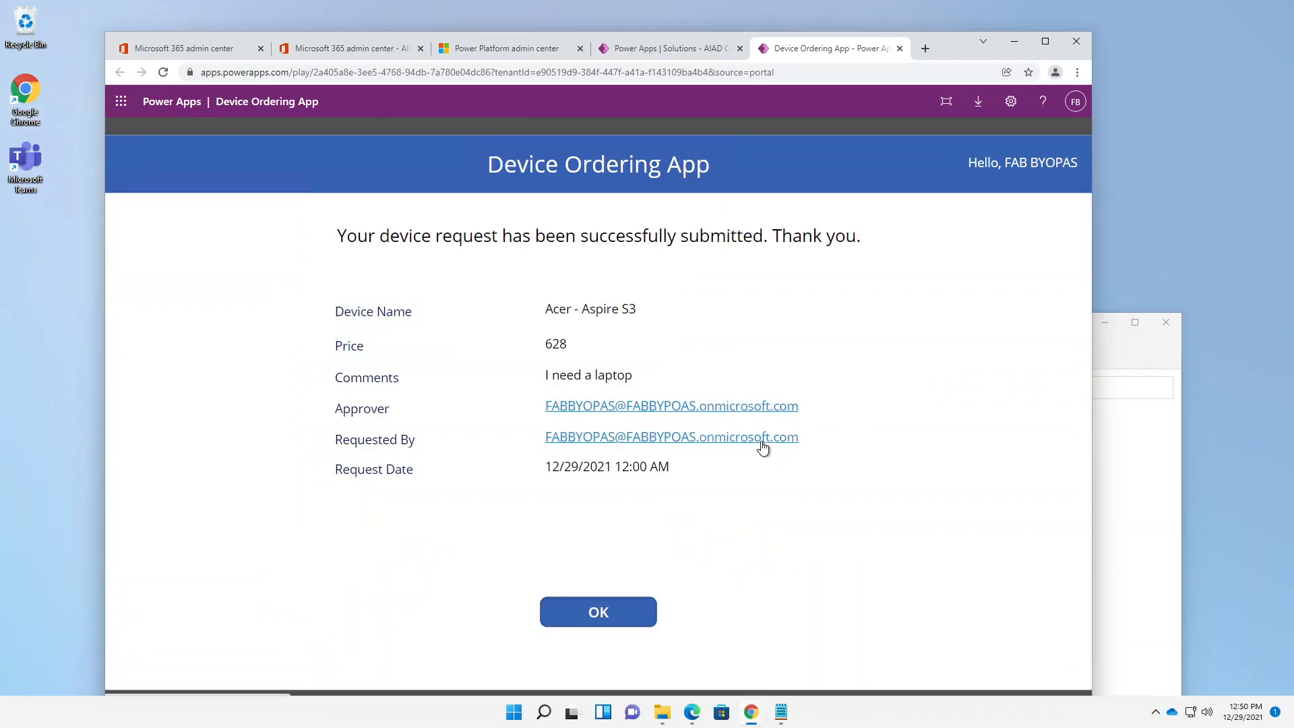
left_click(621, 608)
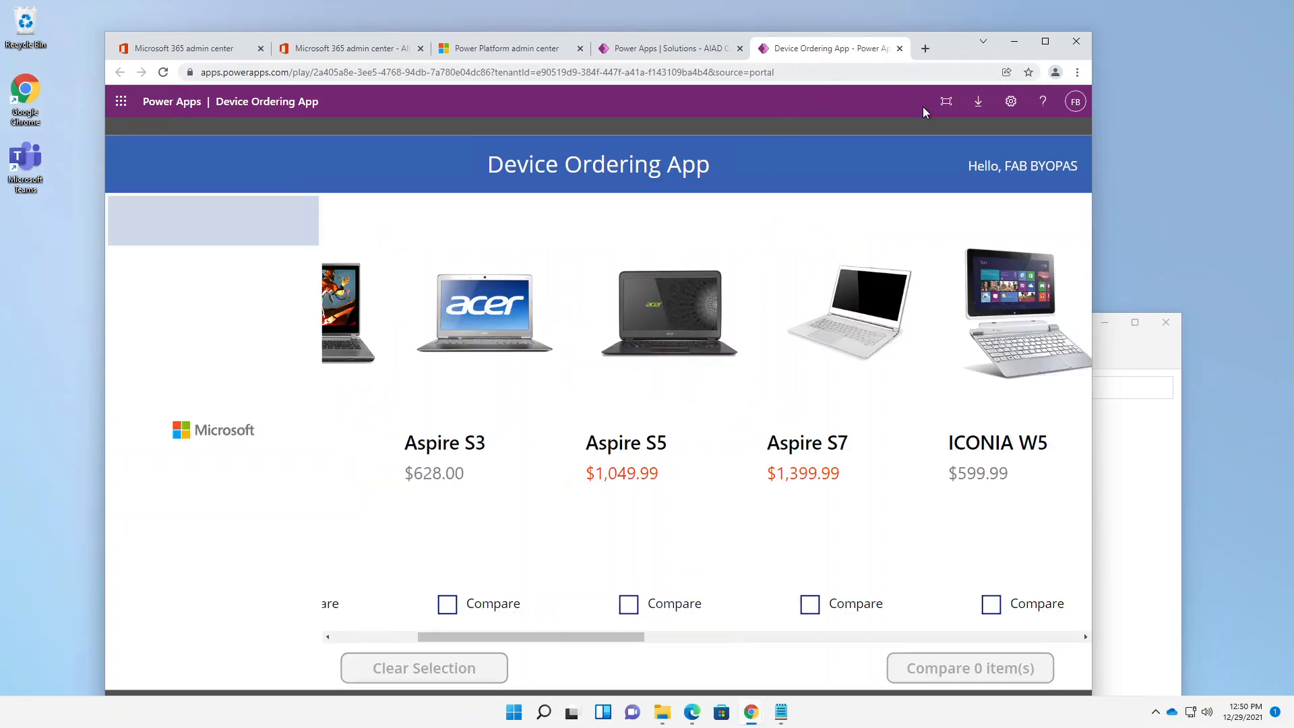
Step: Close the ordering app and launch the Device Procurement app instead
left_click(900, 48)
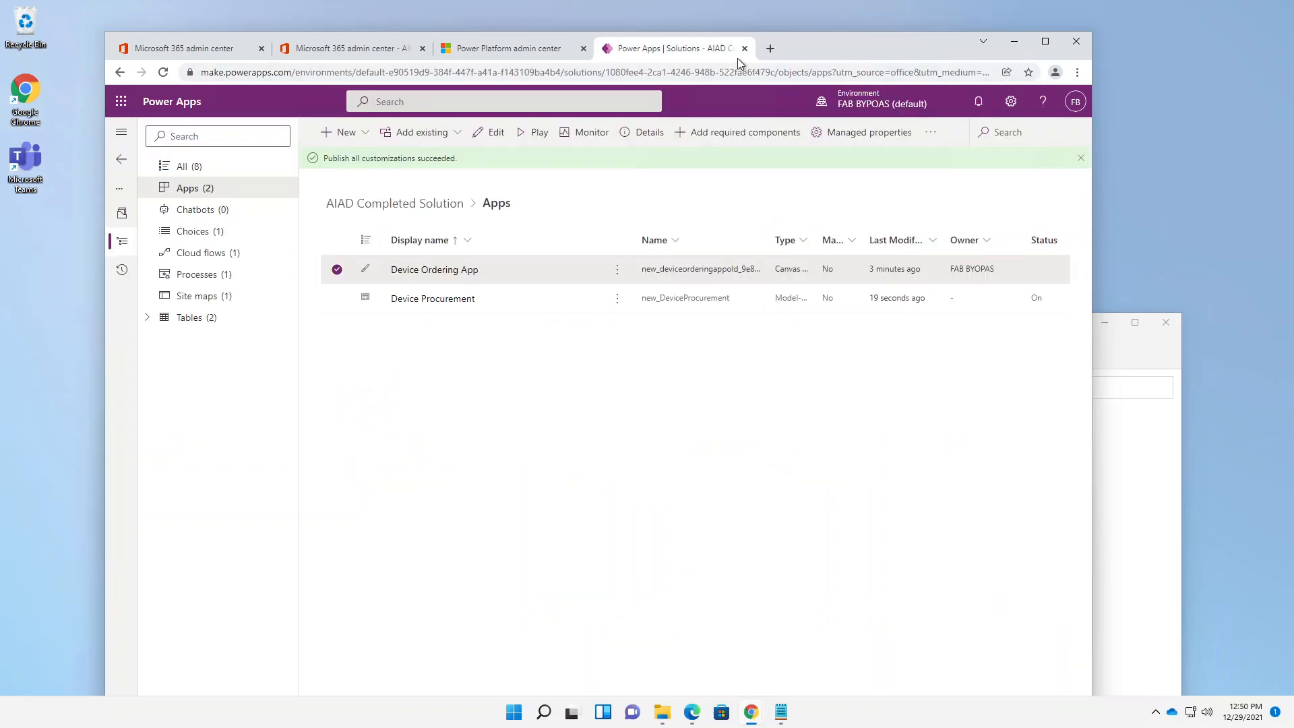
left_click(617, 269)
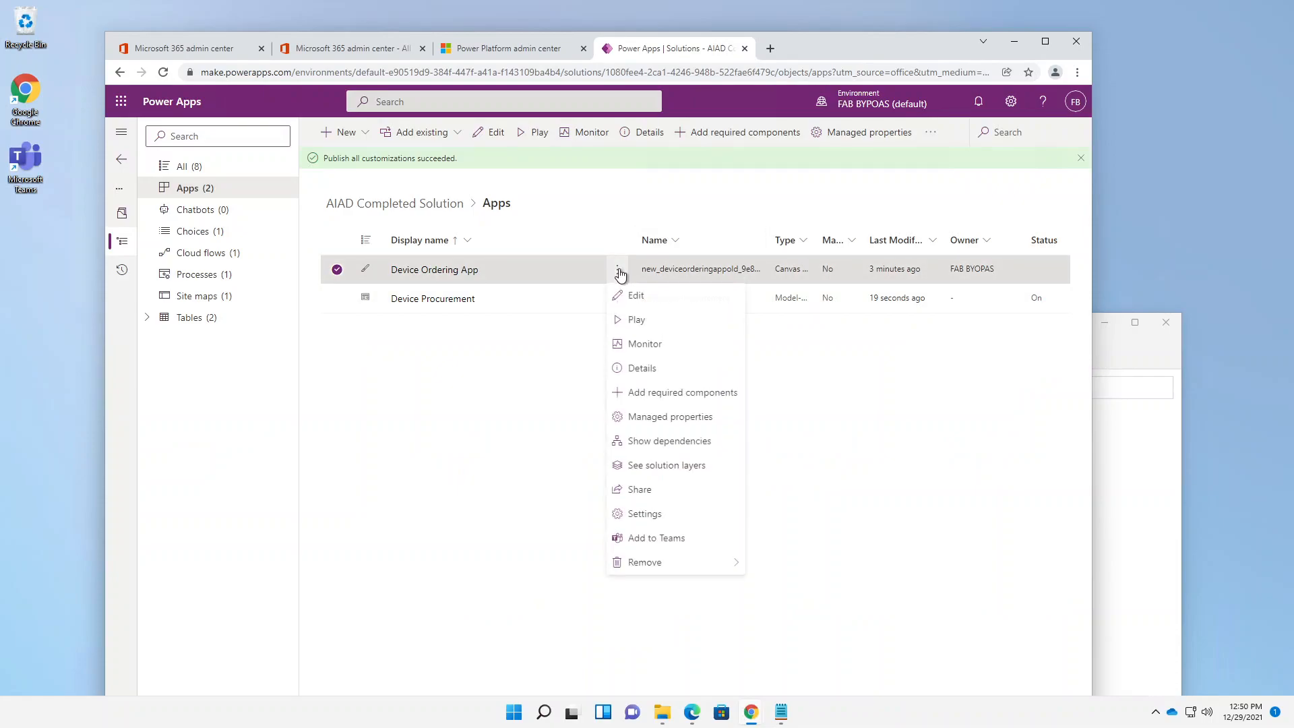
left_click(525, 352)
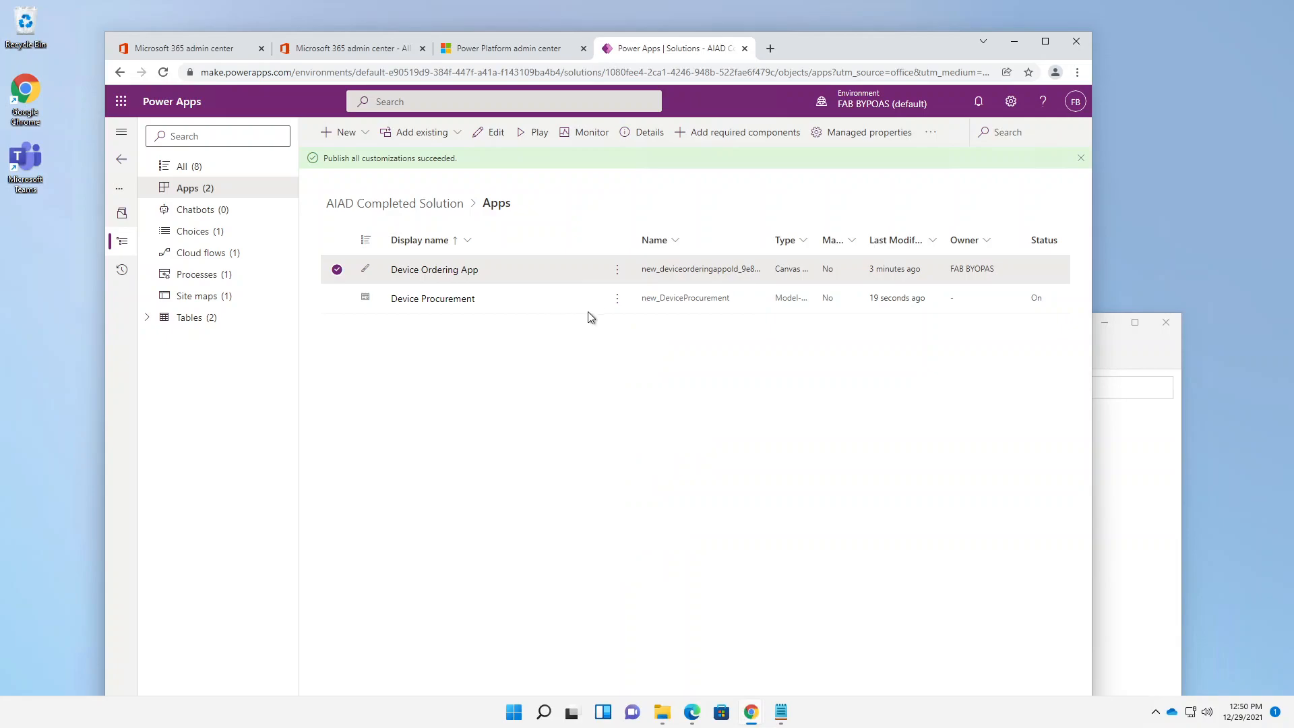
left_click(616, 301)
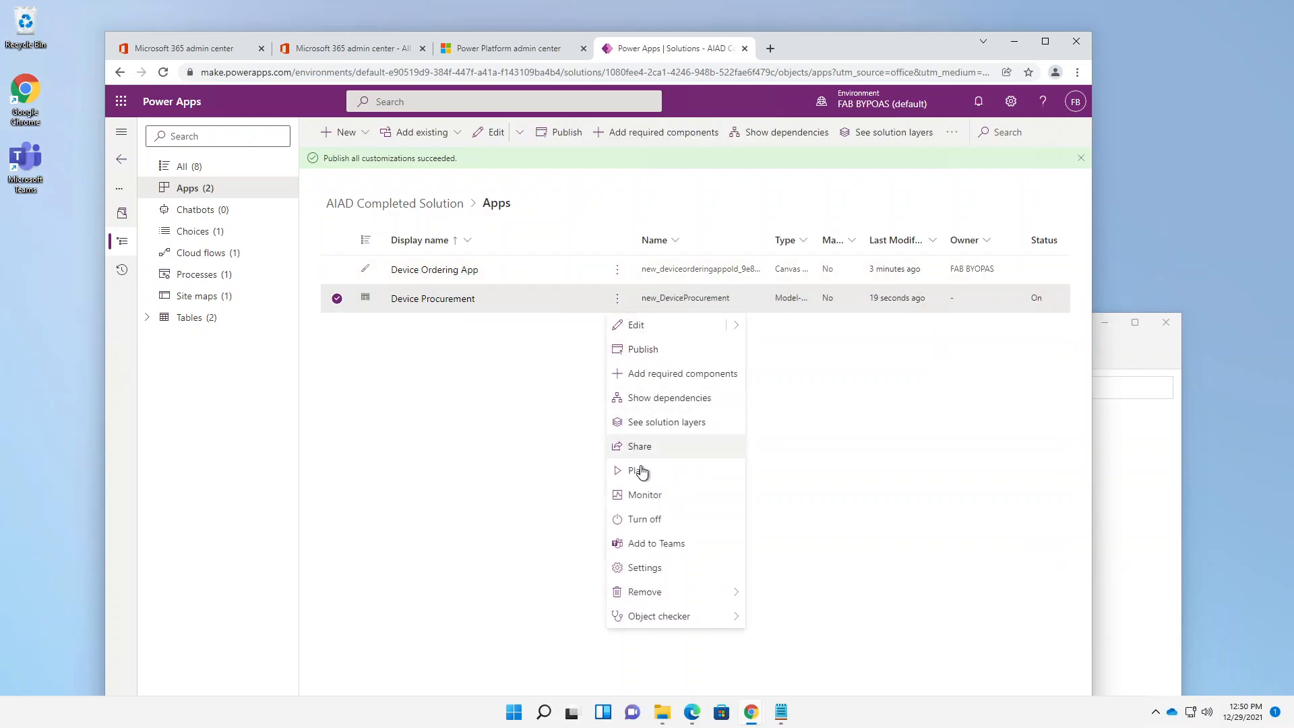
left_click(642, 471)
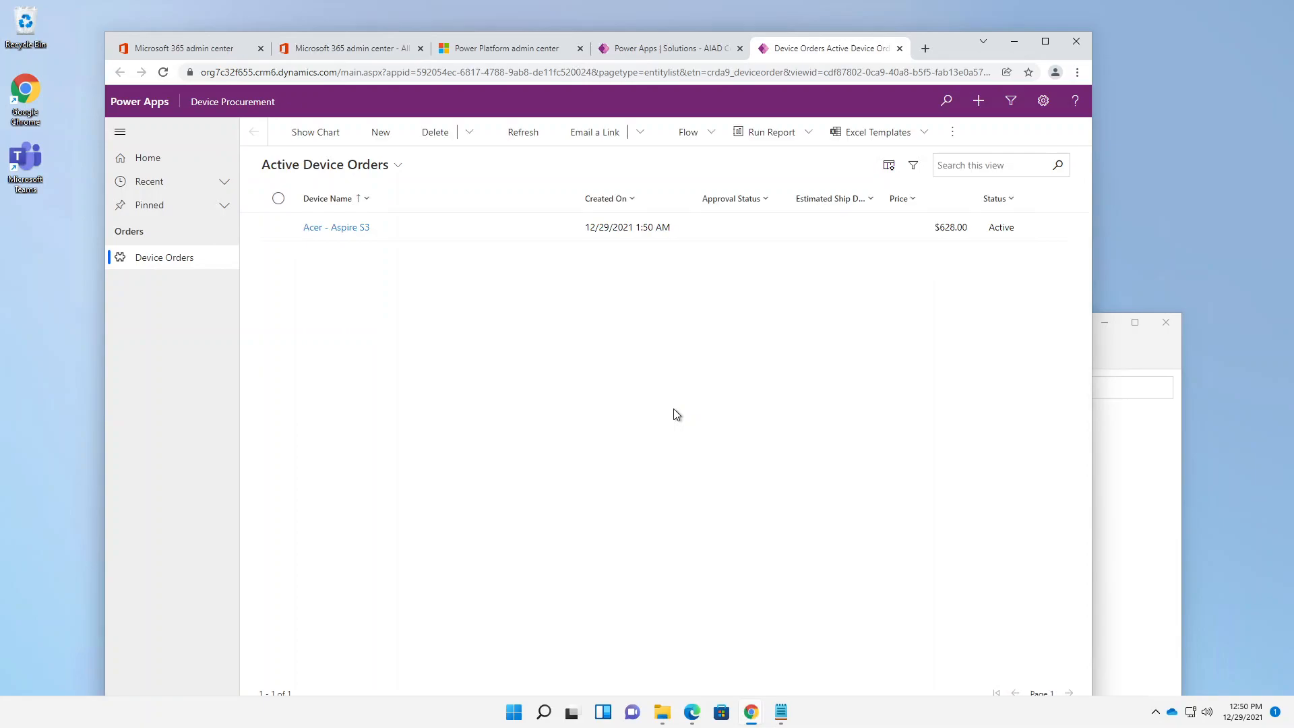
Step: Open the Acer - Aspire S3 order and move it from Device Requested to Place Order
left_click(342, 229)
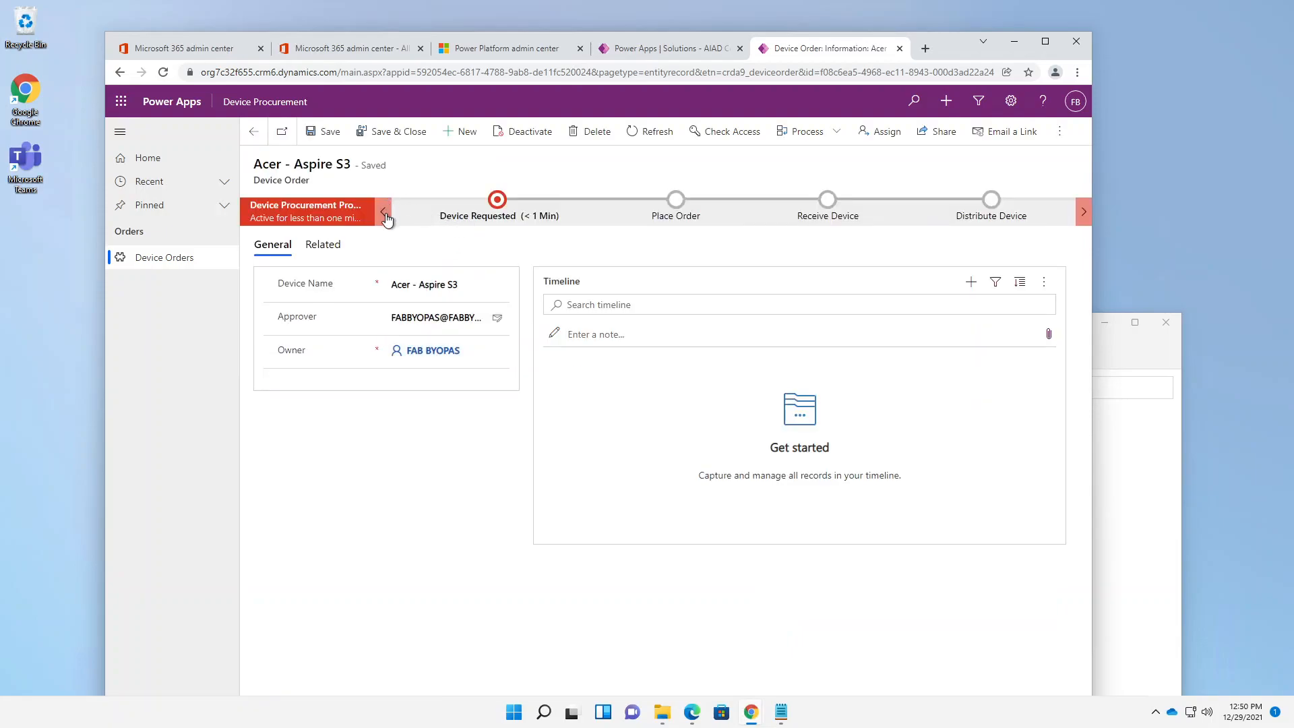
left_click(499, 217)
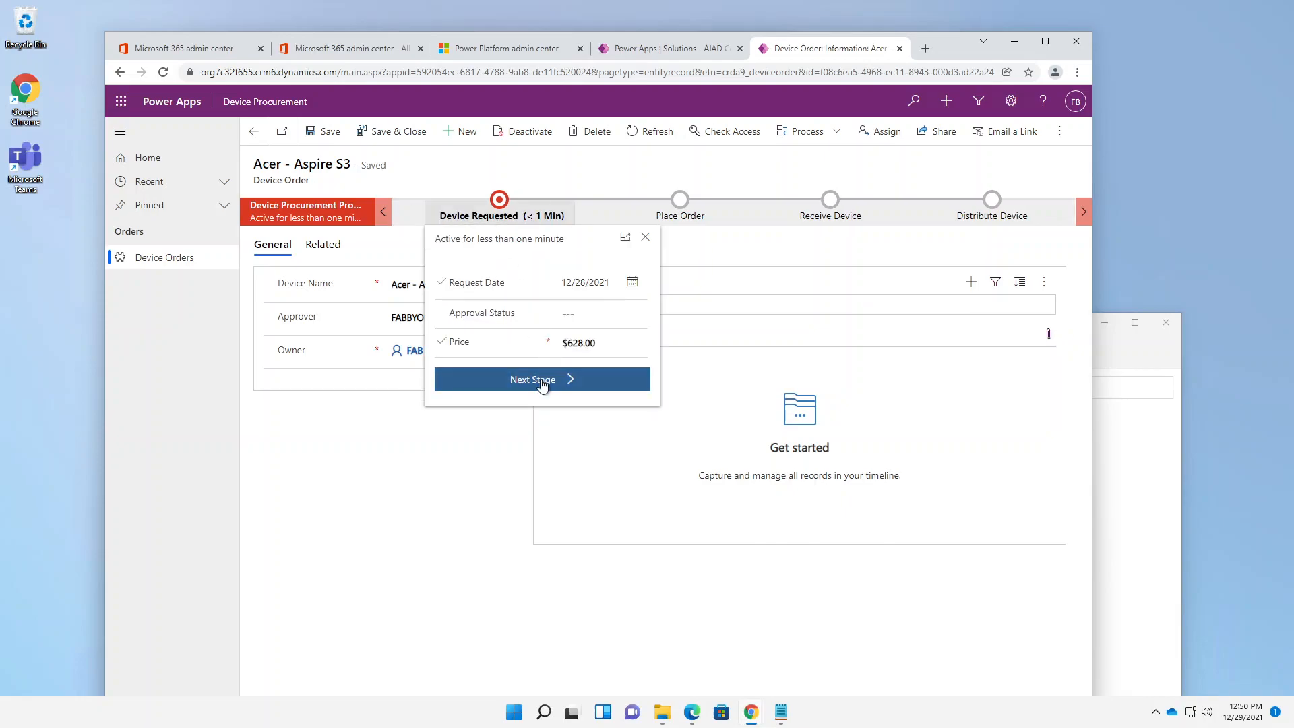
left_click(529, 378)
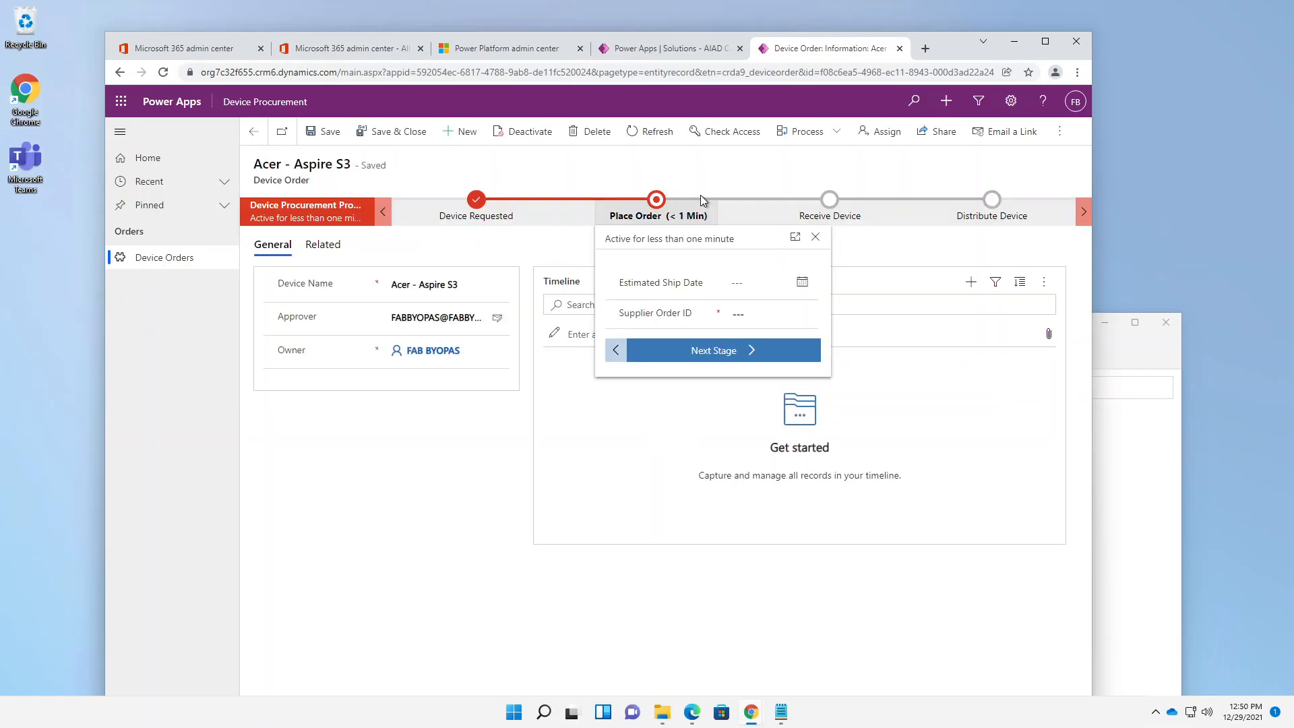
left_click(691, 363)
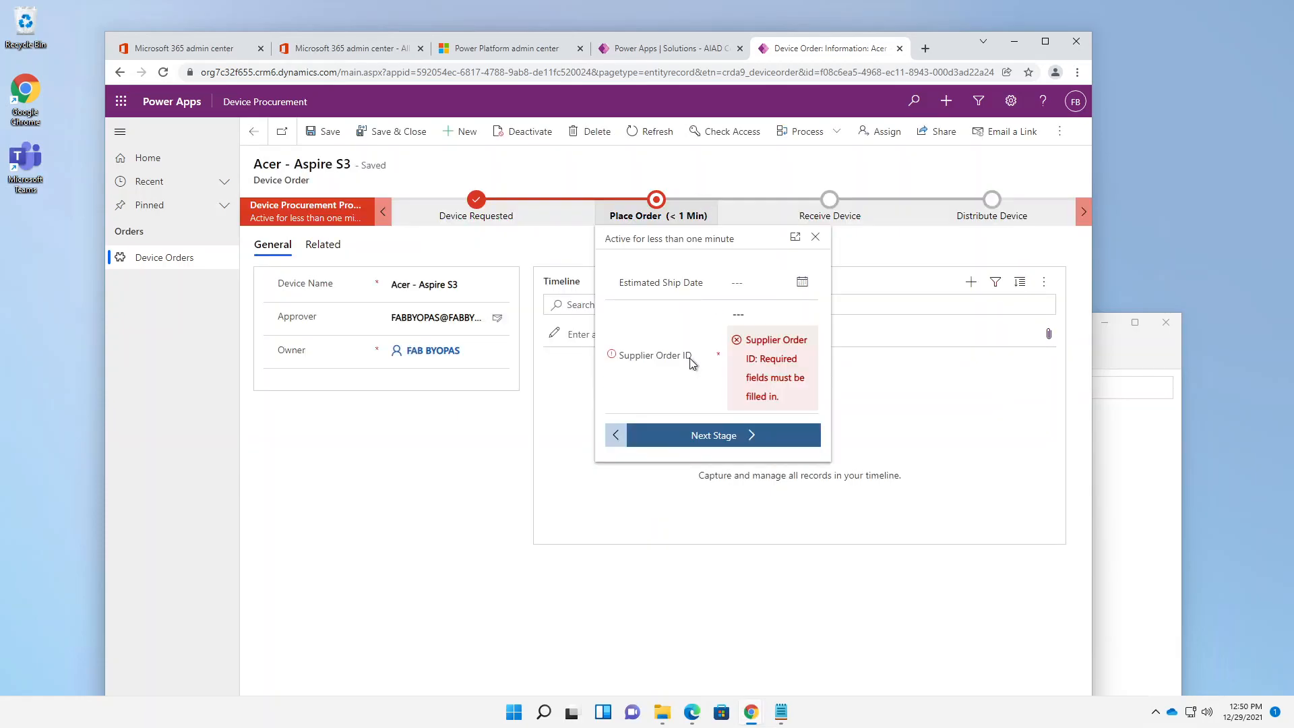
left_click(741, 319)
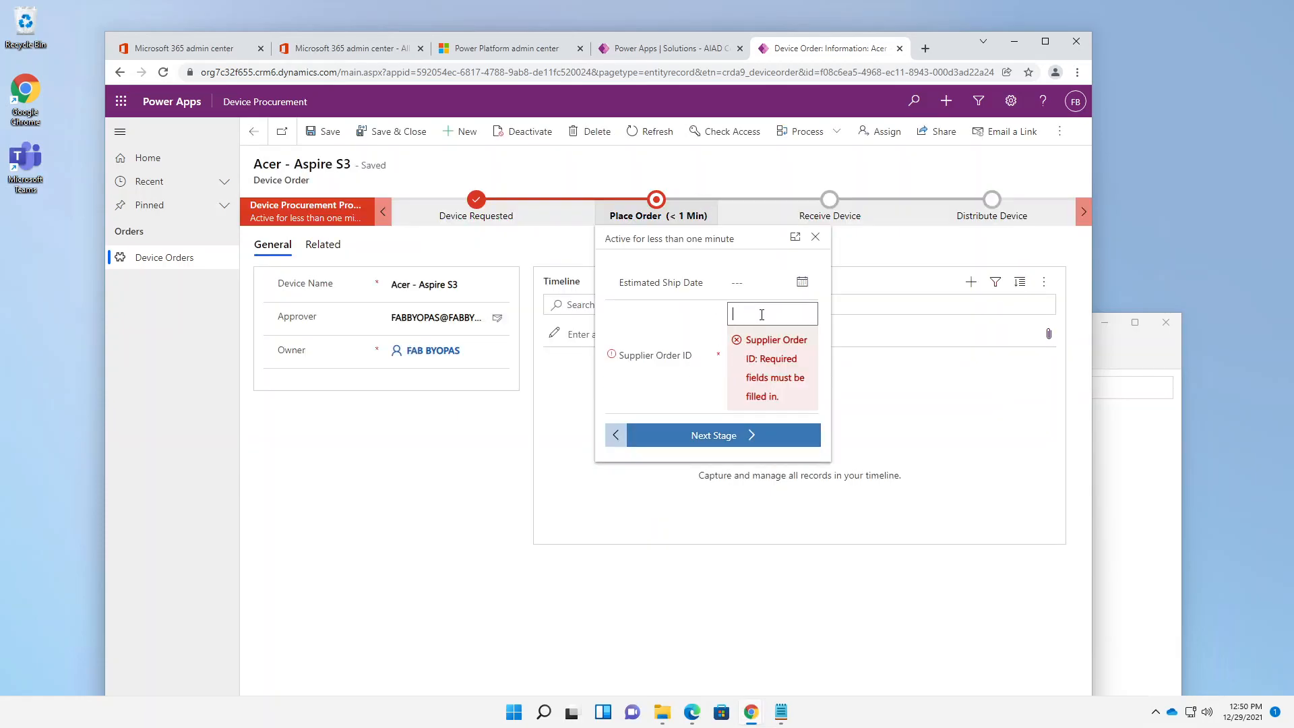
left_click(802, 282)
left_click(801, 284)
left_click(815, 237)
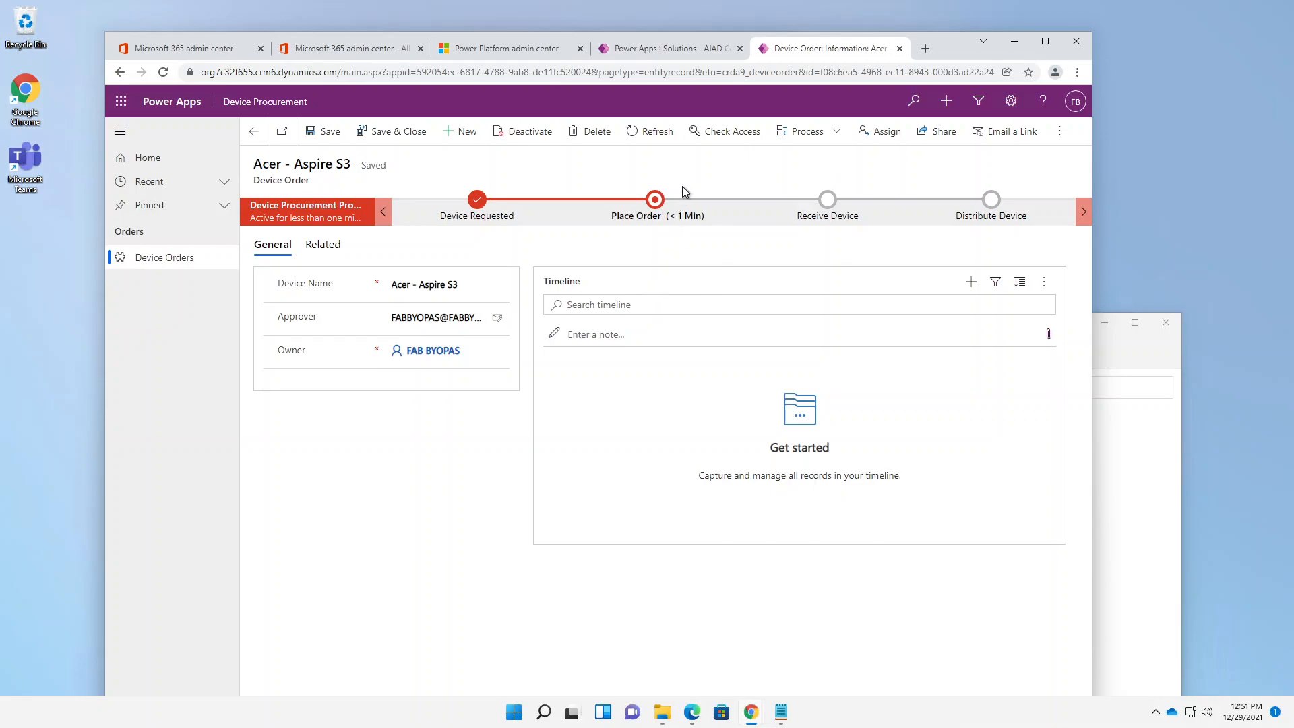
Step: Turn on the New device approval request cloud flow, then open it
left_click(899, 49)
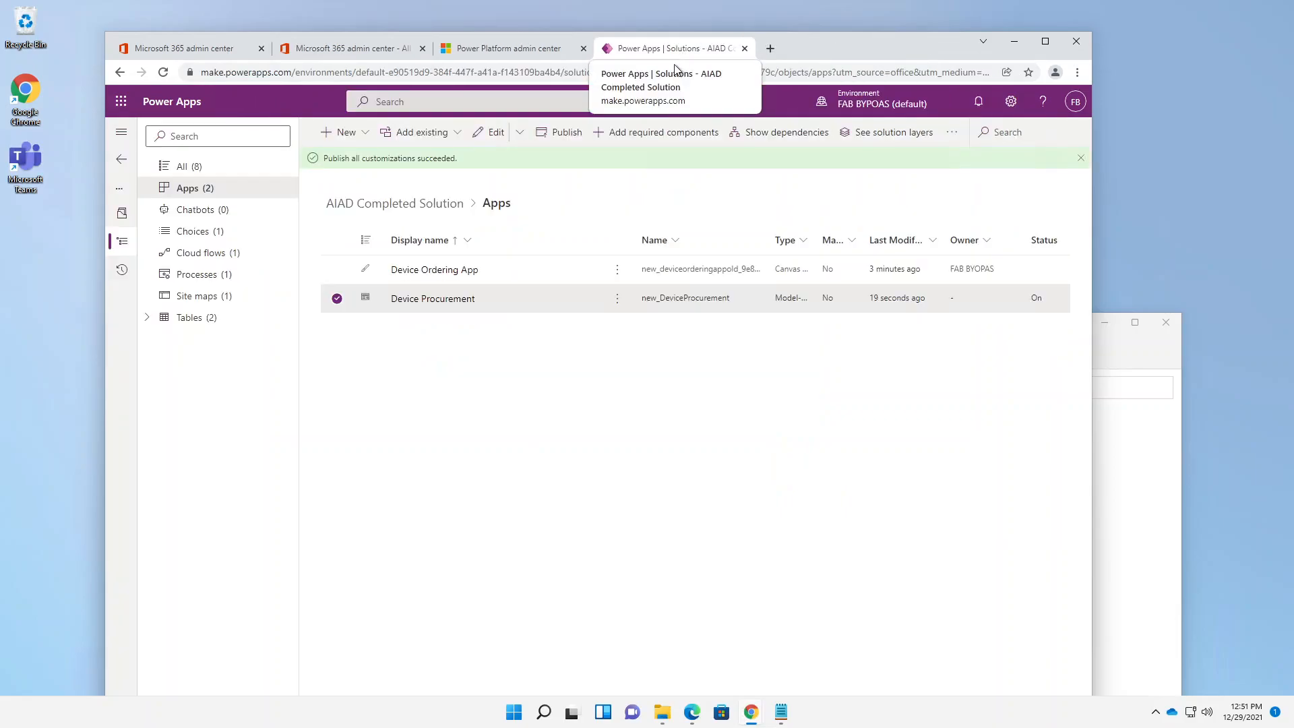
left_click(191, 255)
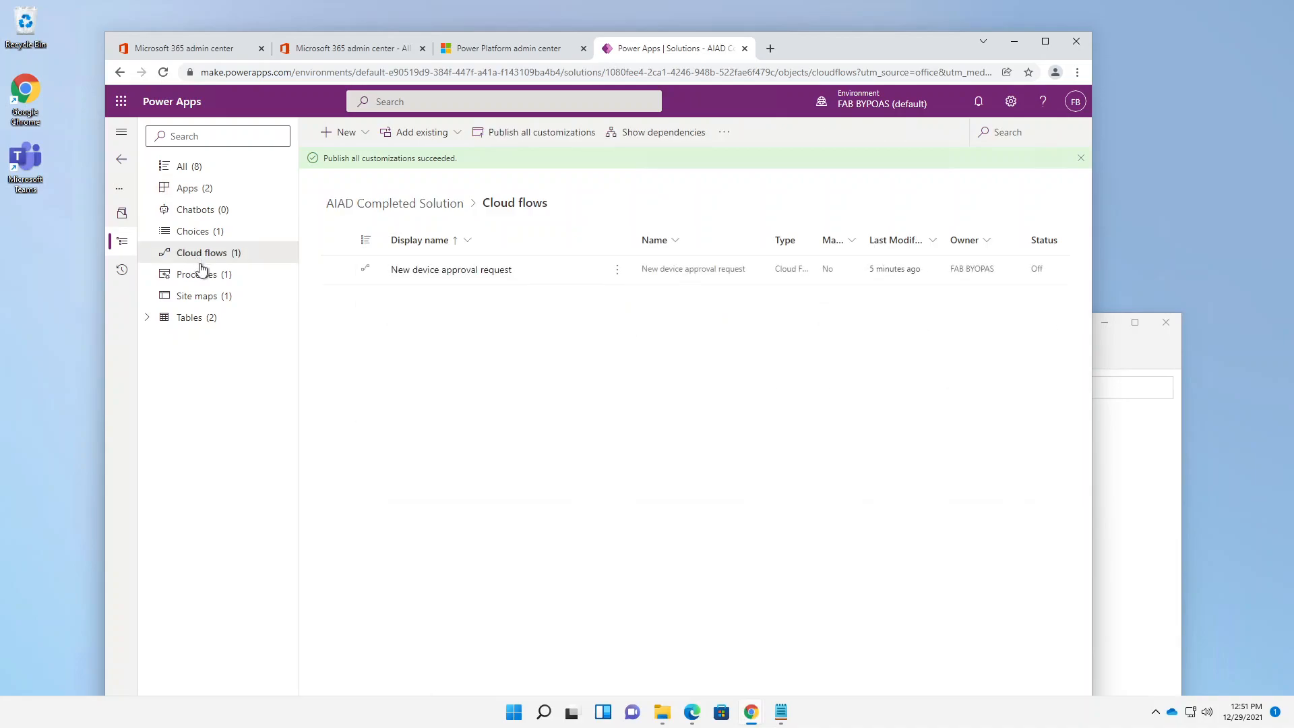
left_click(617, 271)
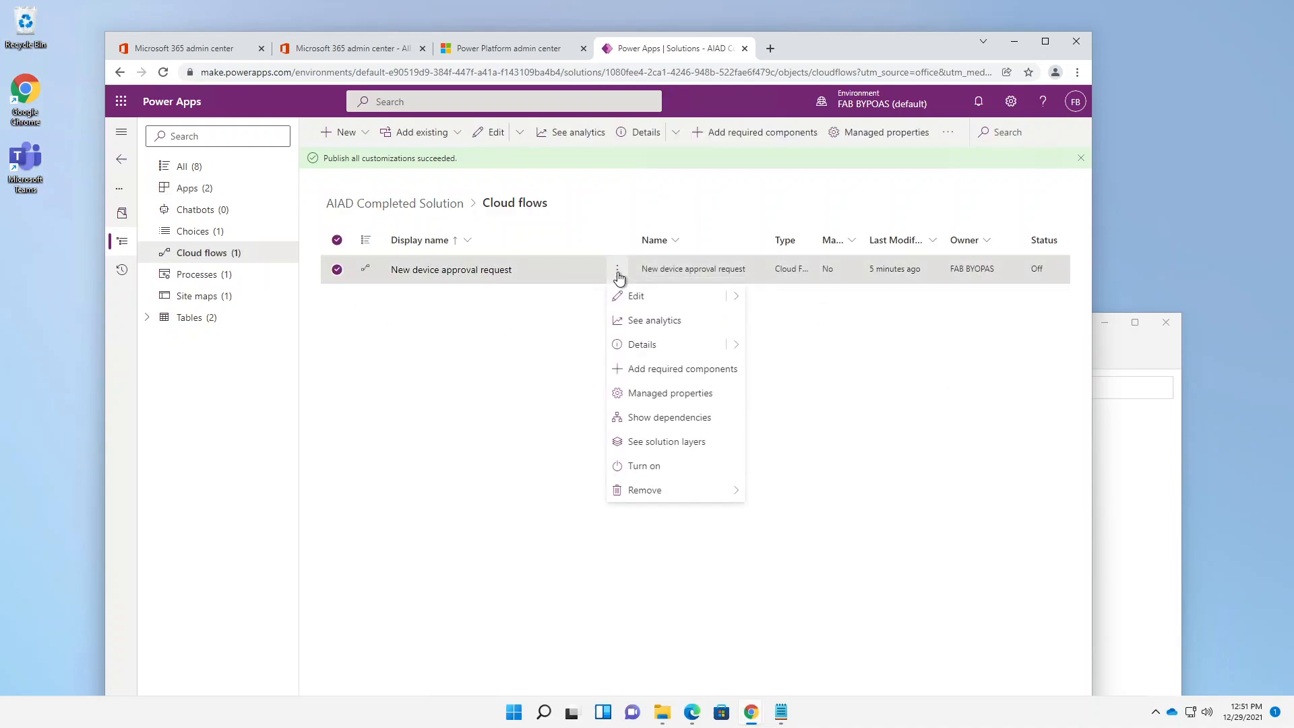
left_click(646, 466)
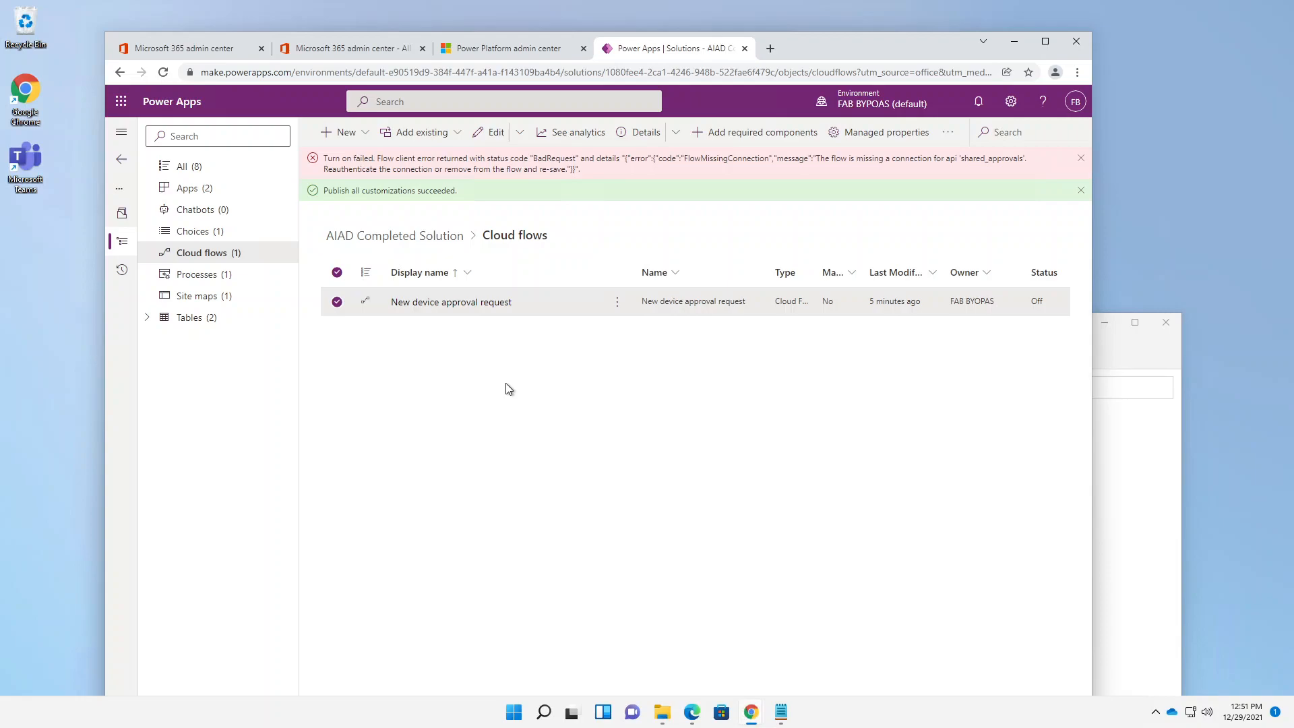
left_click(465, 301)
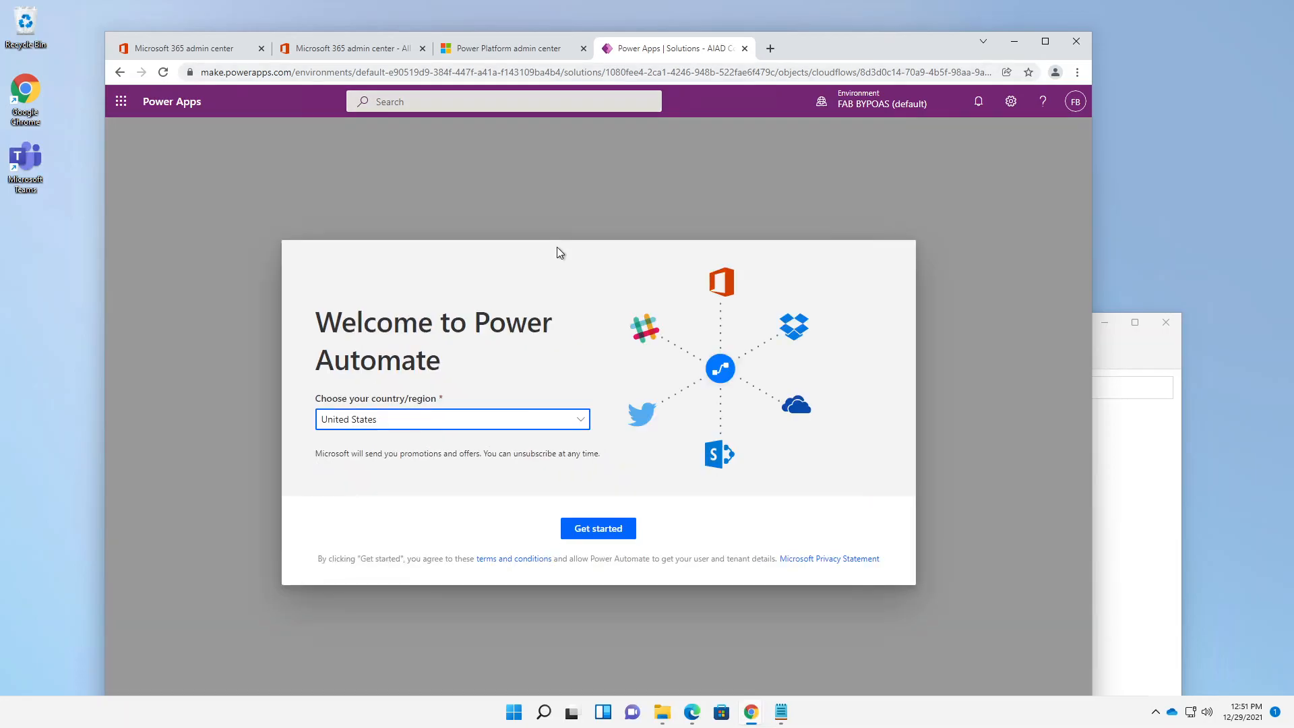
Step: Set region to Australia, try turning the flow on, then open its editor's five connections
left_click(537, 421)
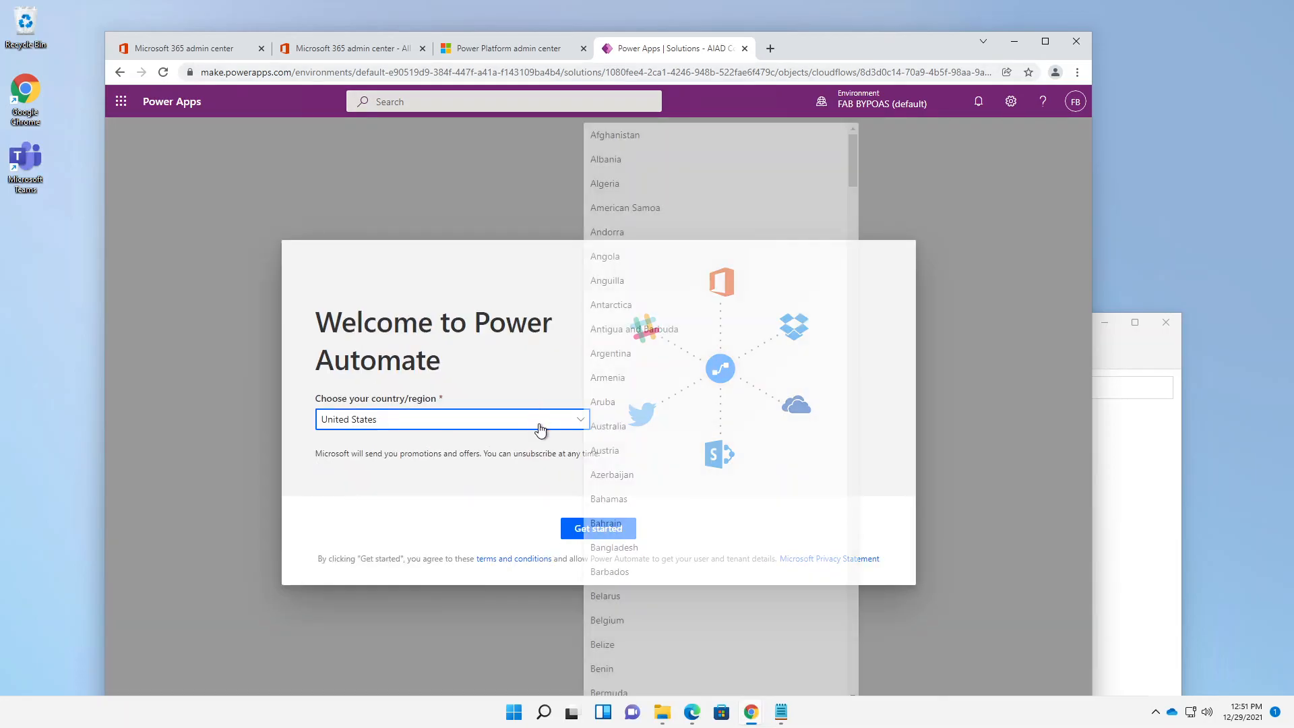
scroll(669, 192, "up", 20)
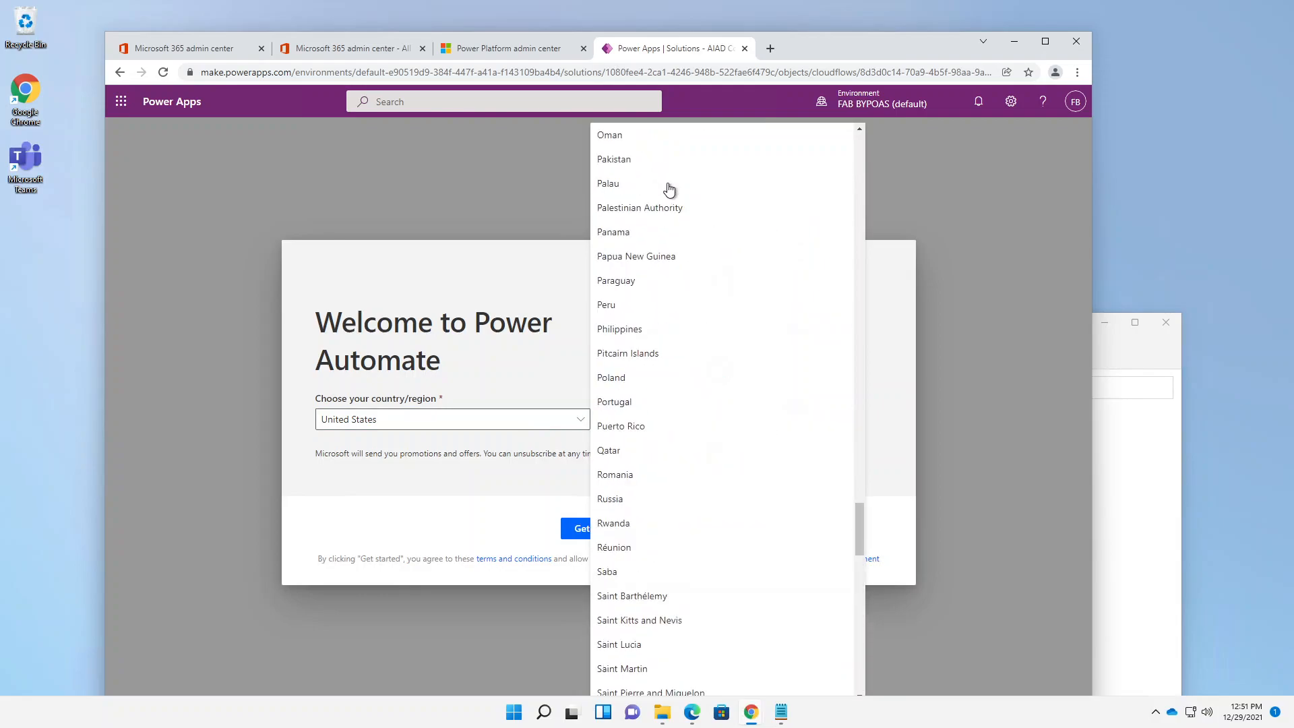
scroll(668, 193, "up", 20)
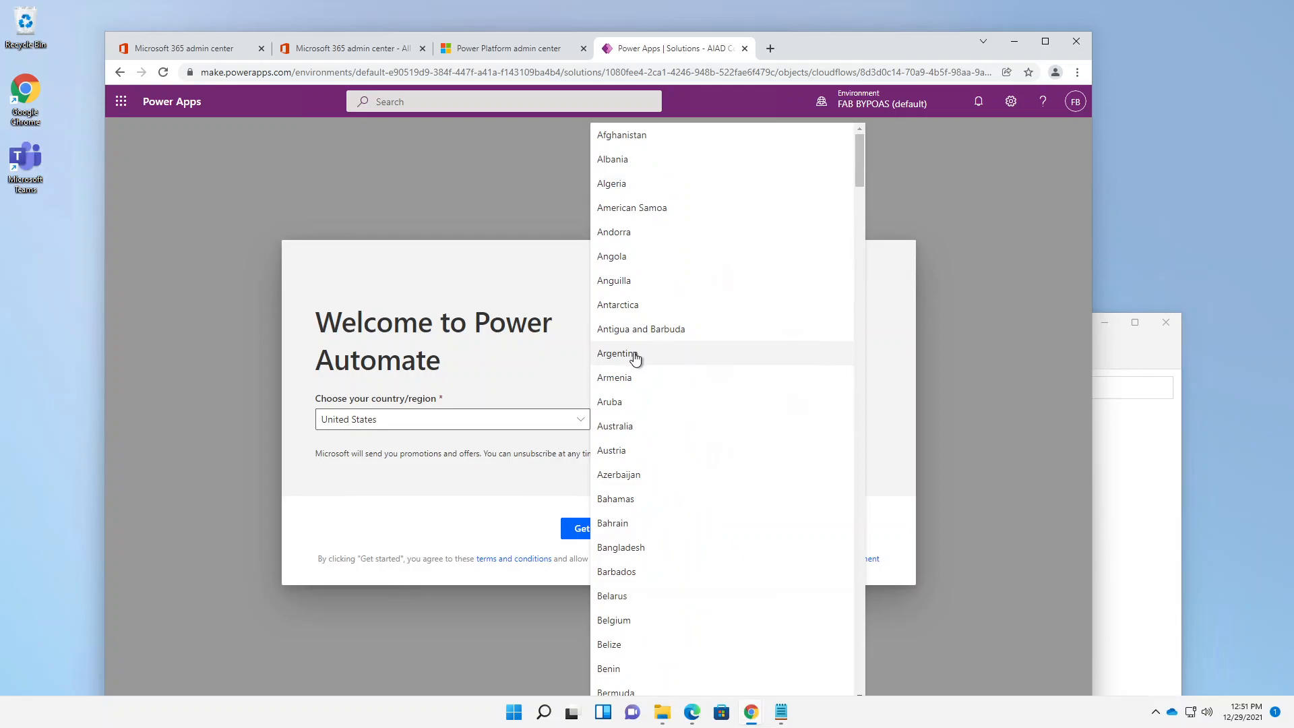
left_click(636, 430)
left_click(615, 528)
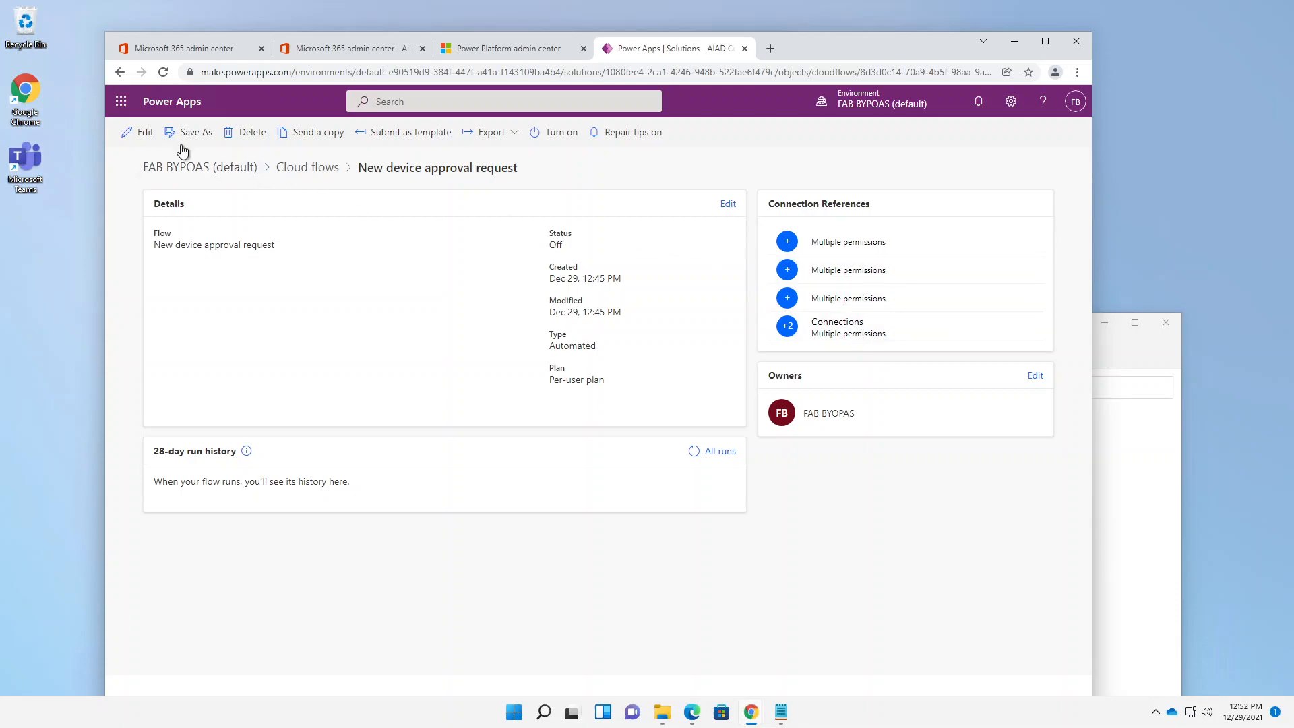
left_click(558, 138)
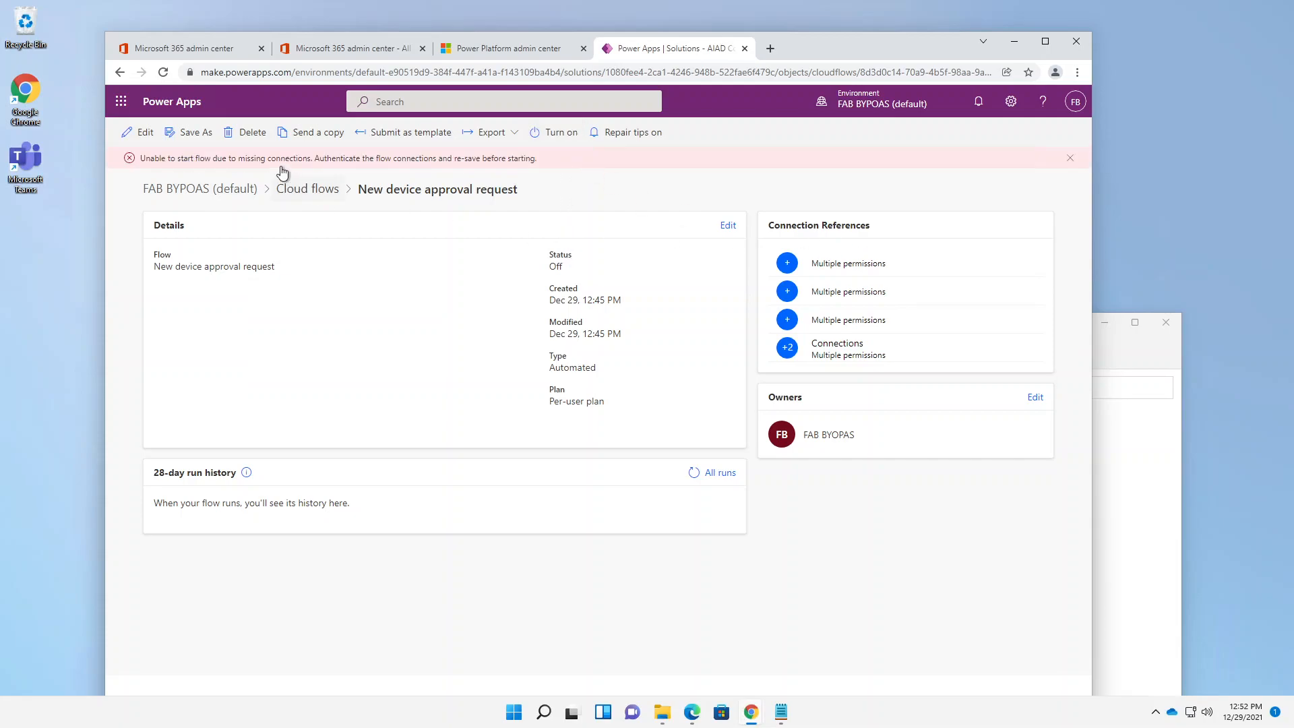
left_click(144, 138)
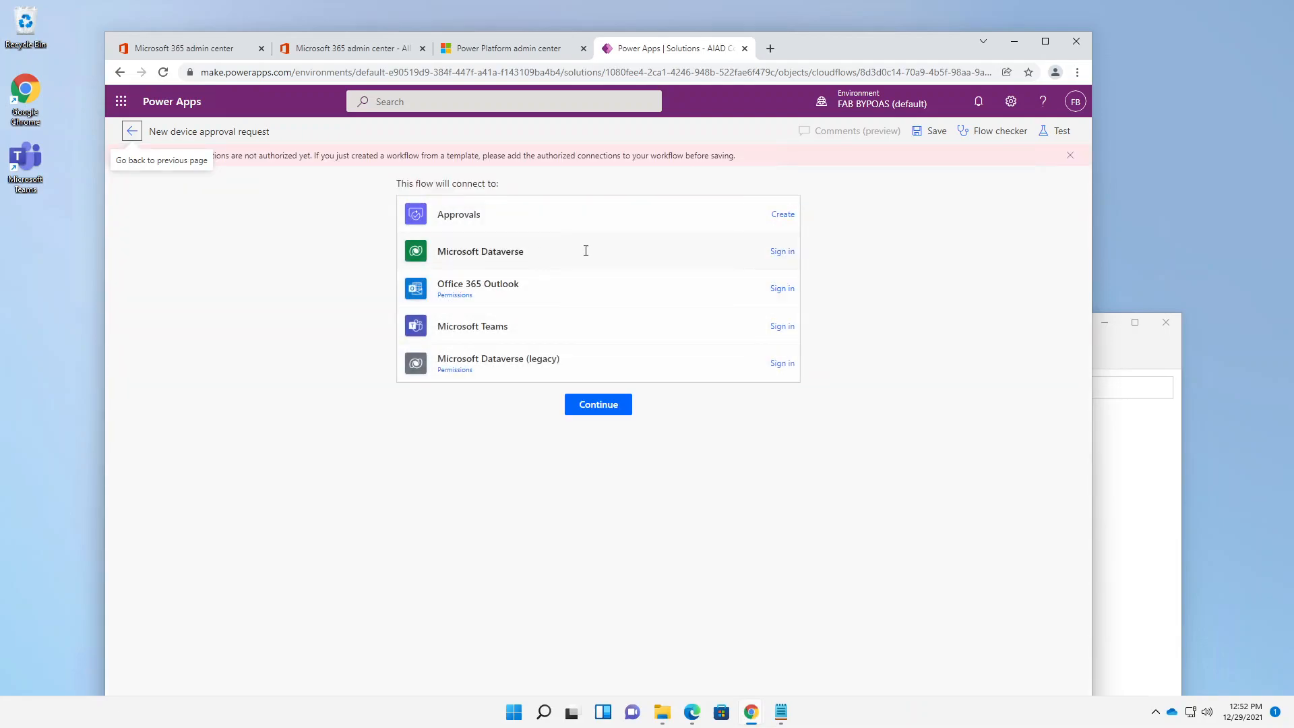
Step: Create the Approvals connection and sign in to Dataverse, Outlook, Teams and Dataverse (legacy), then continue
left_click(782, 215)
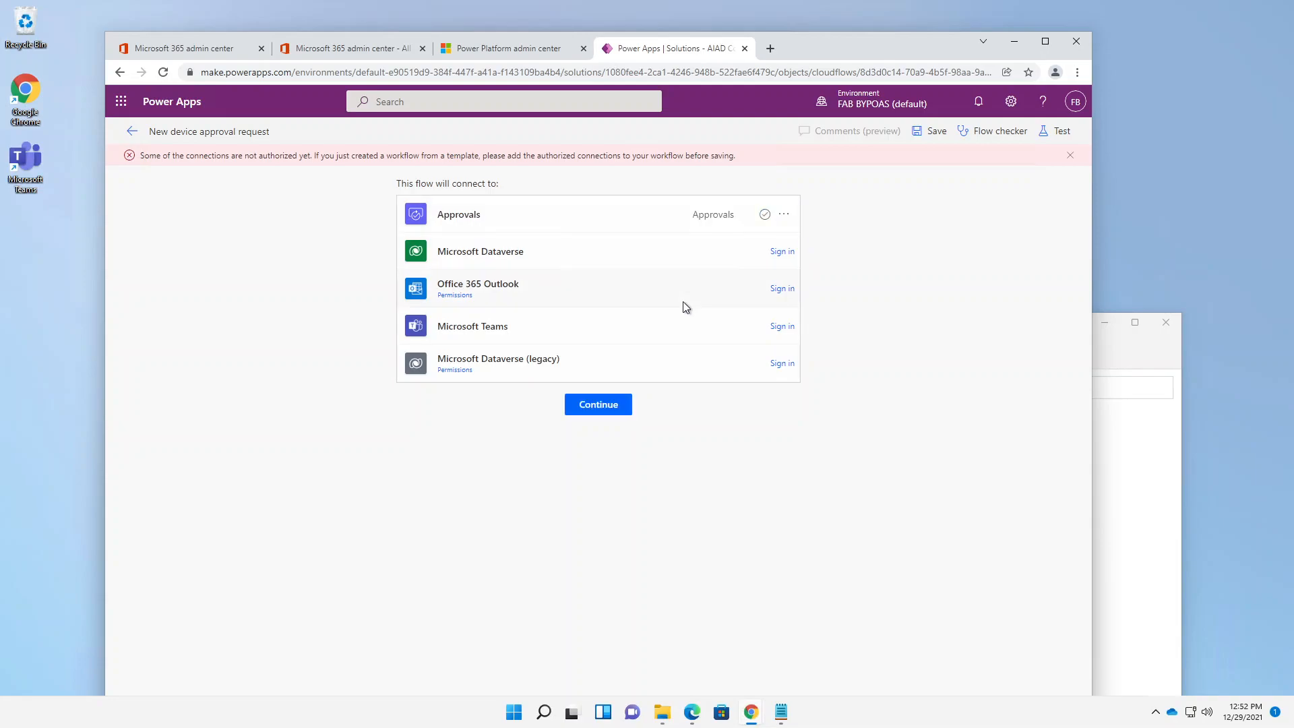
left_click(783, 253)
left_click(779, 288)
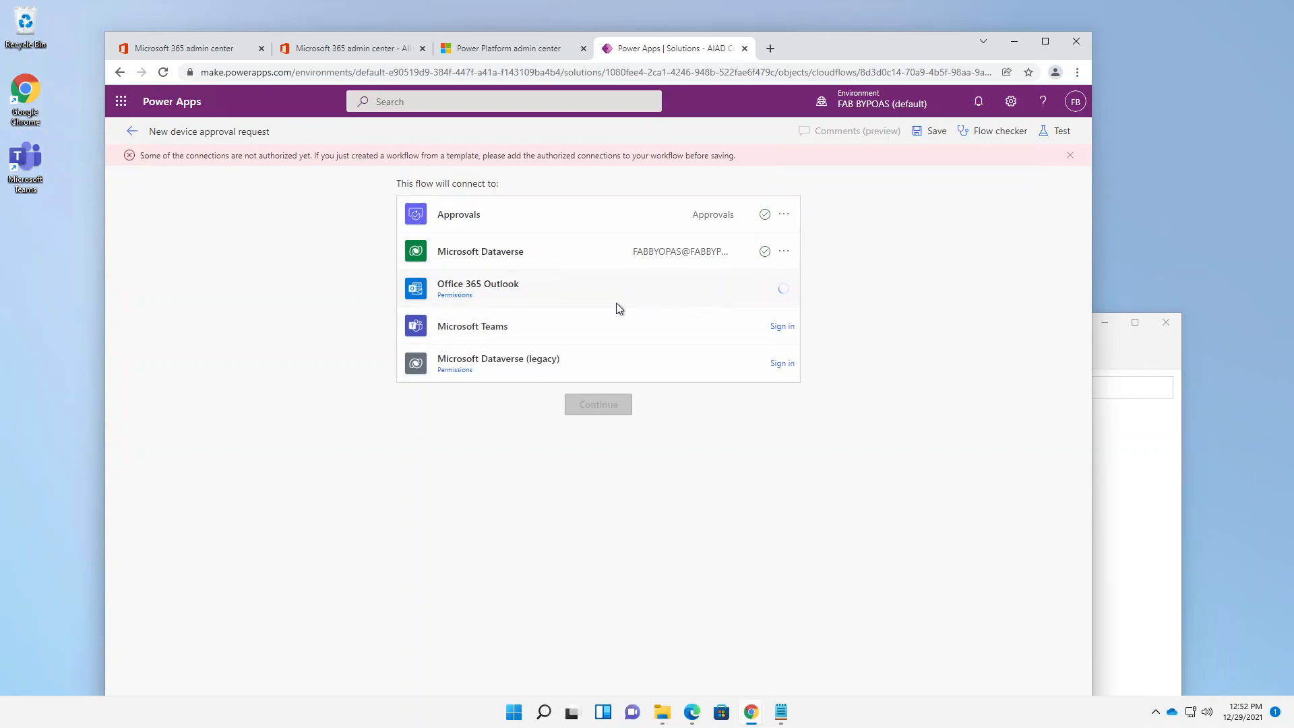
left_click(782, 327)
left_click(782, 363)
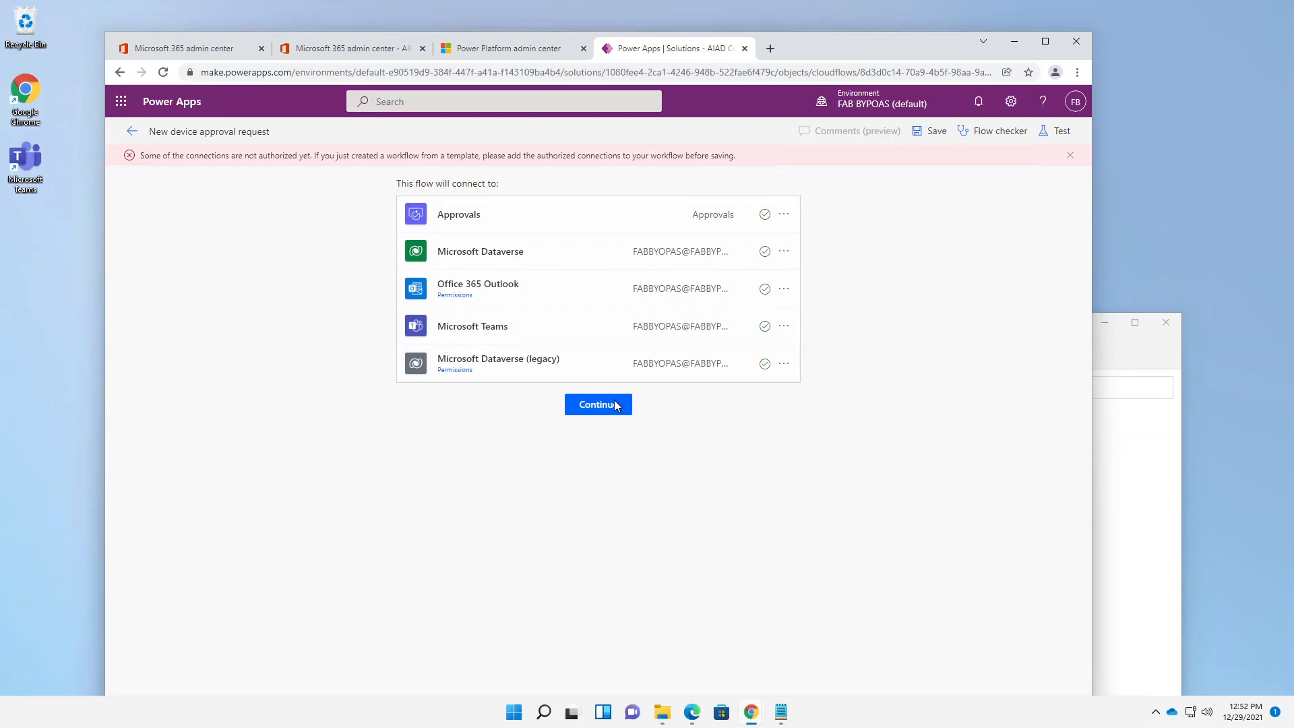
left_click(605, 411)
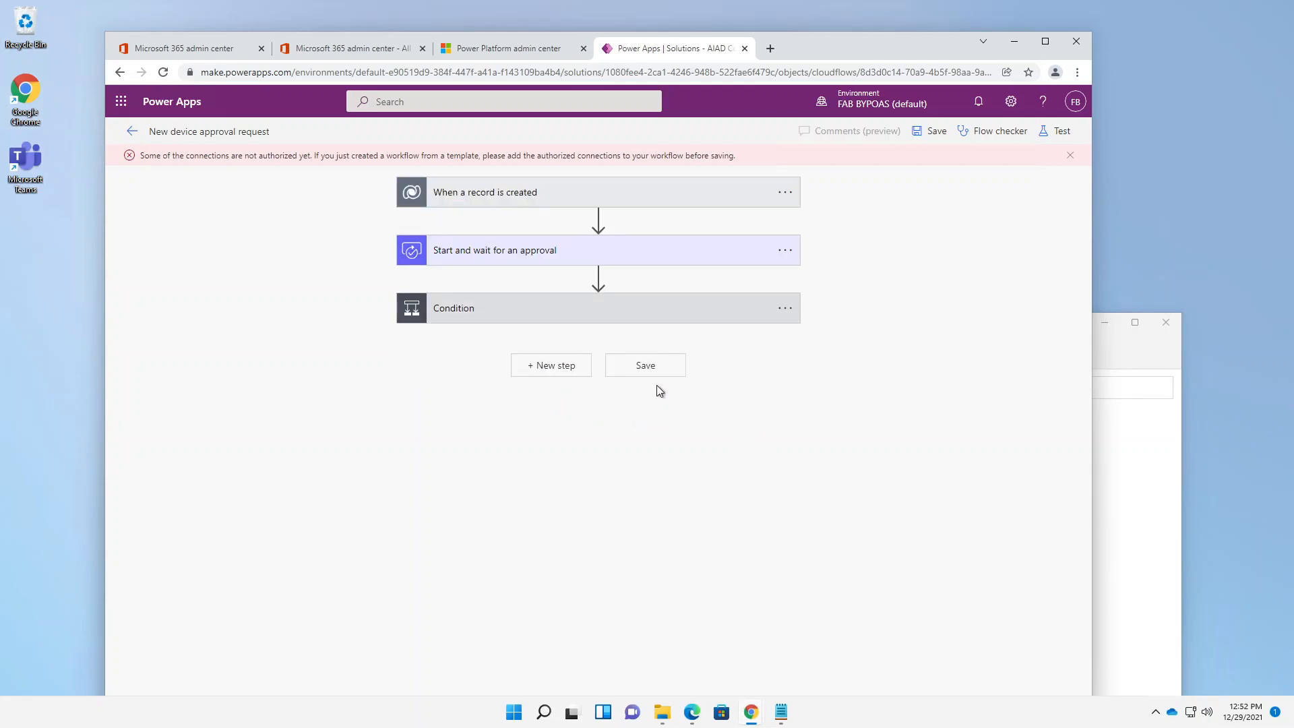
Step: Save the flow, dismiss the Flow checker and test pane, and return to the solution
left_click(646, 366)
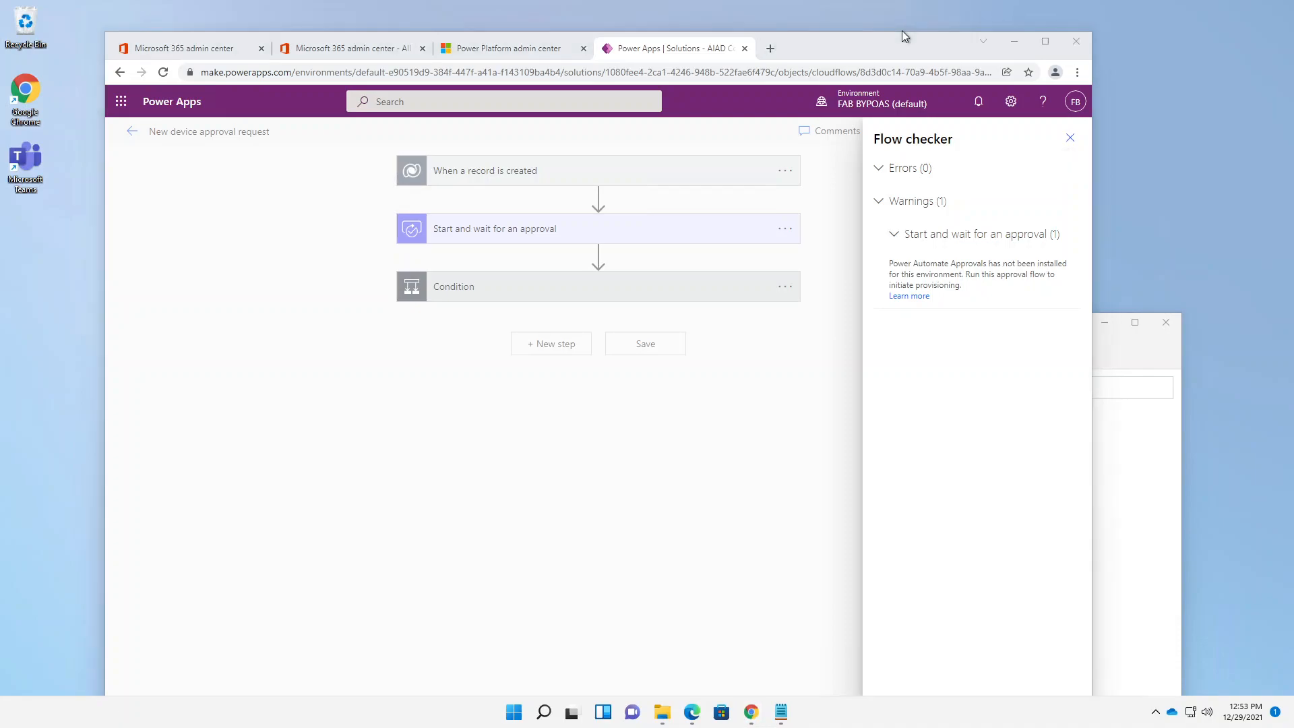
left_click_drag(902, 35, 929, 27)
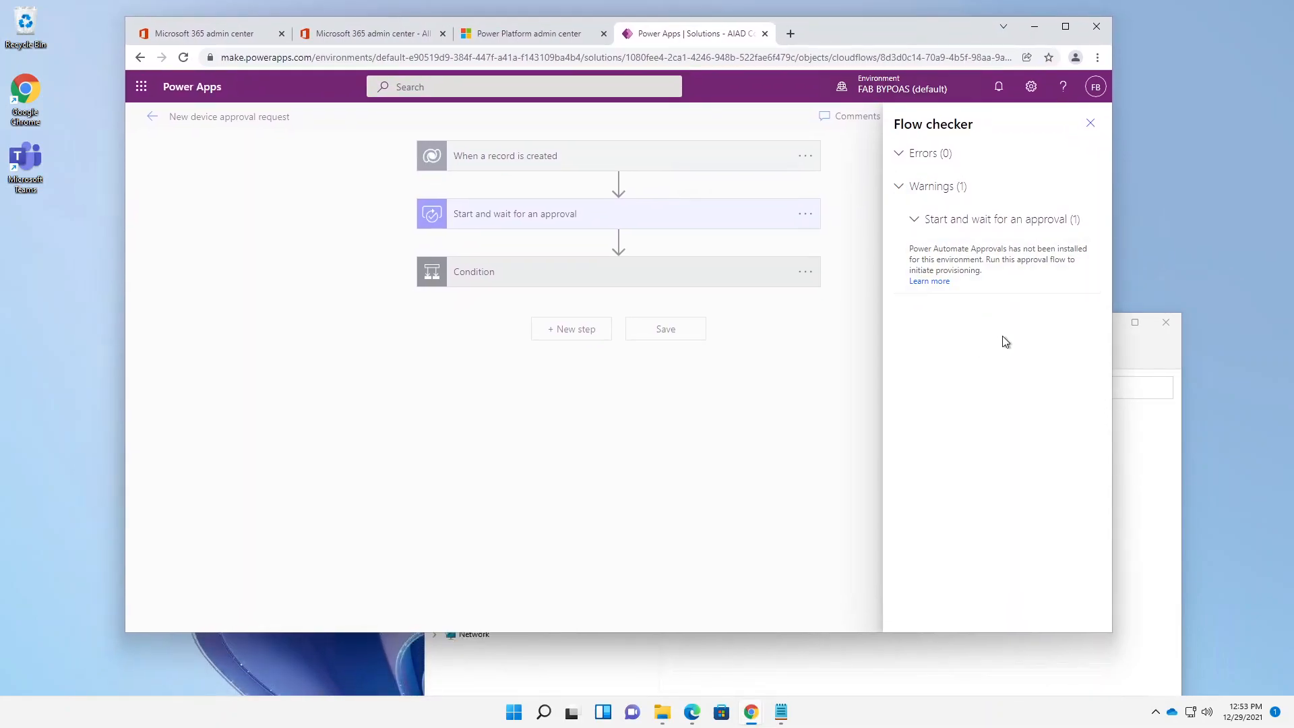
left_click(1092, 126)
left_click(1083, 116)
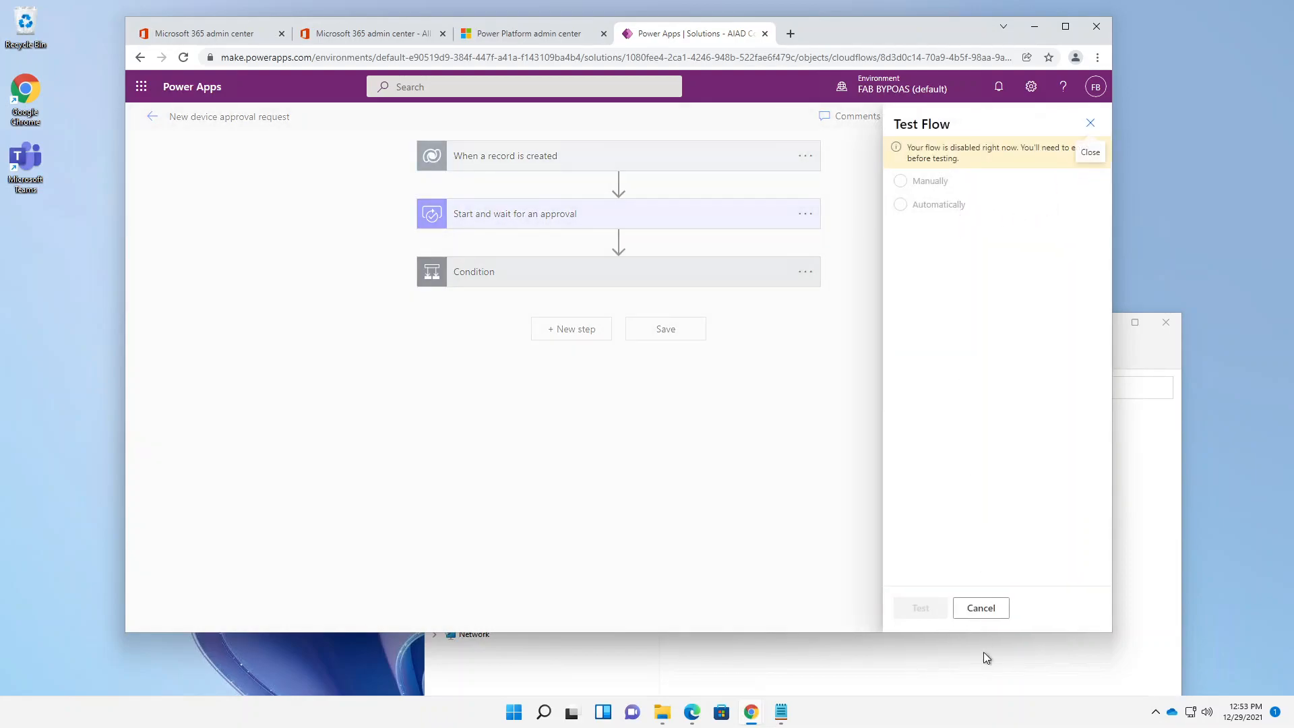
left_click(981, 608)
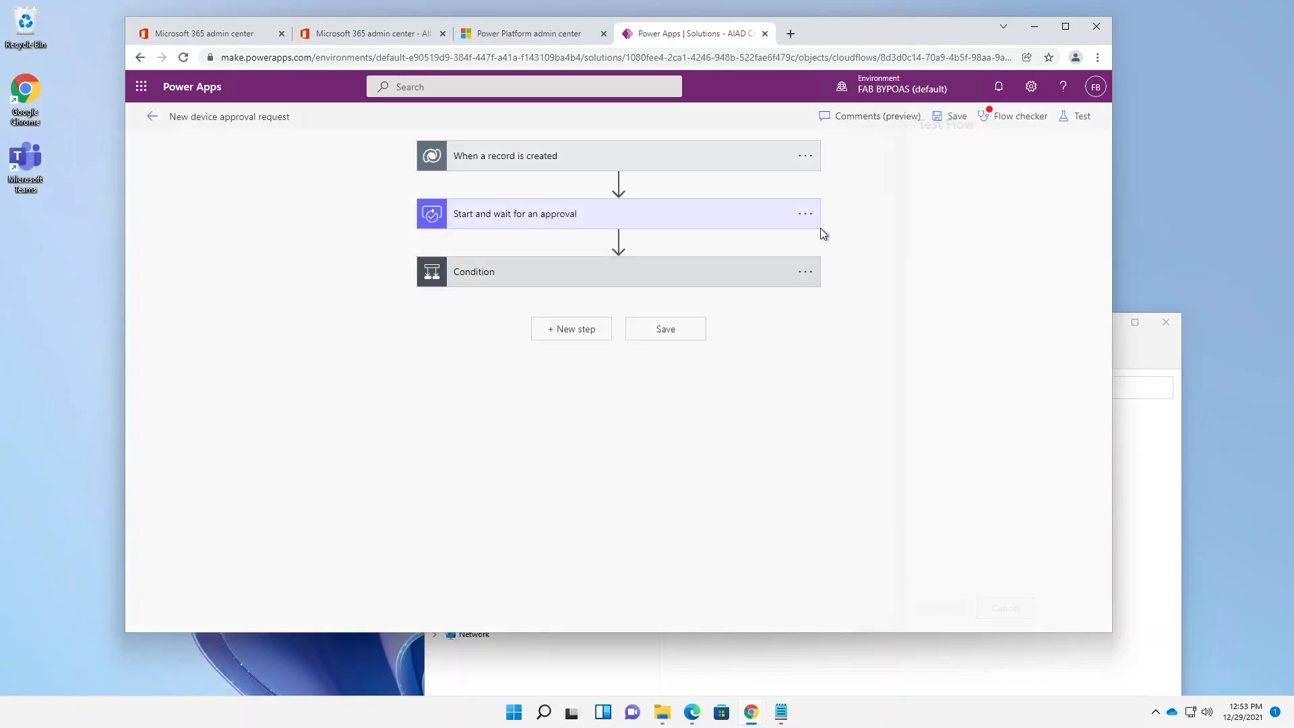
left_click(151, 120)
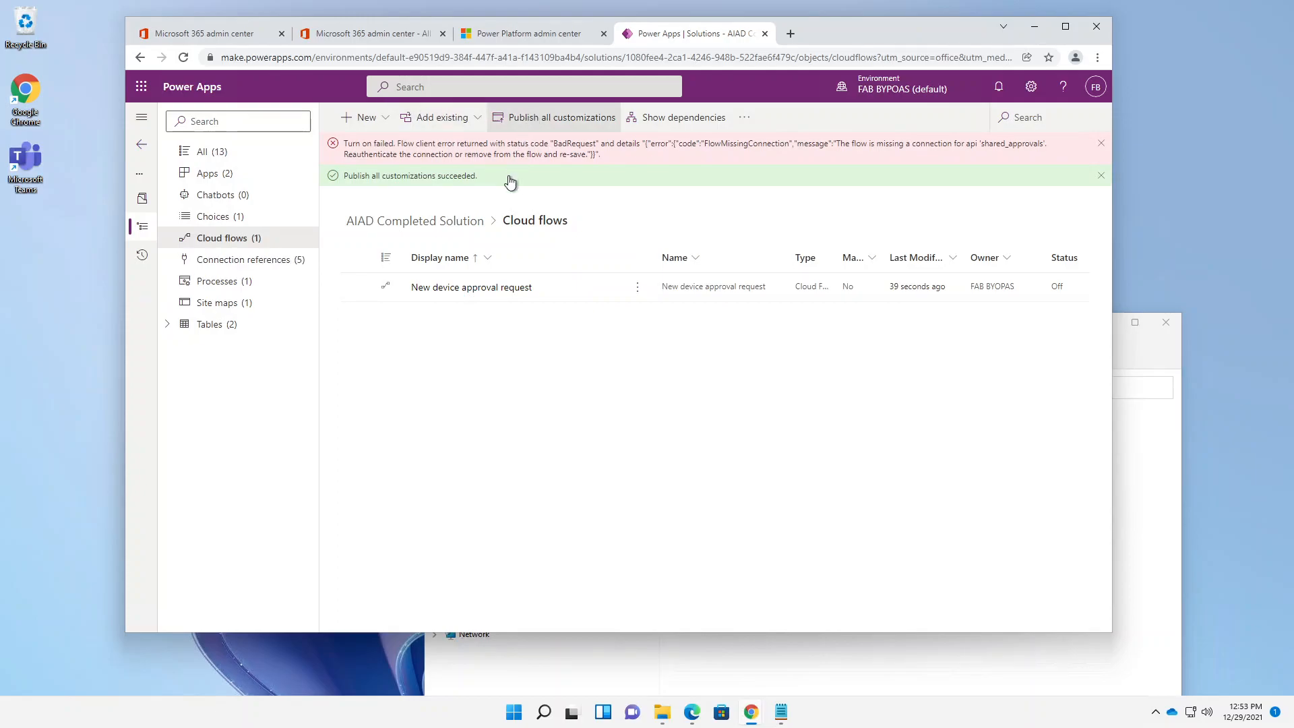
Step: Confirm the New device approval request flow's status is On, then return to the solution's list
left_click(463, 294)
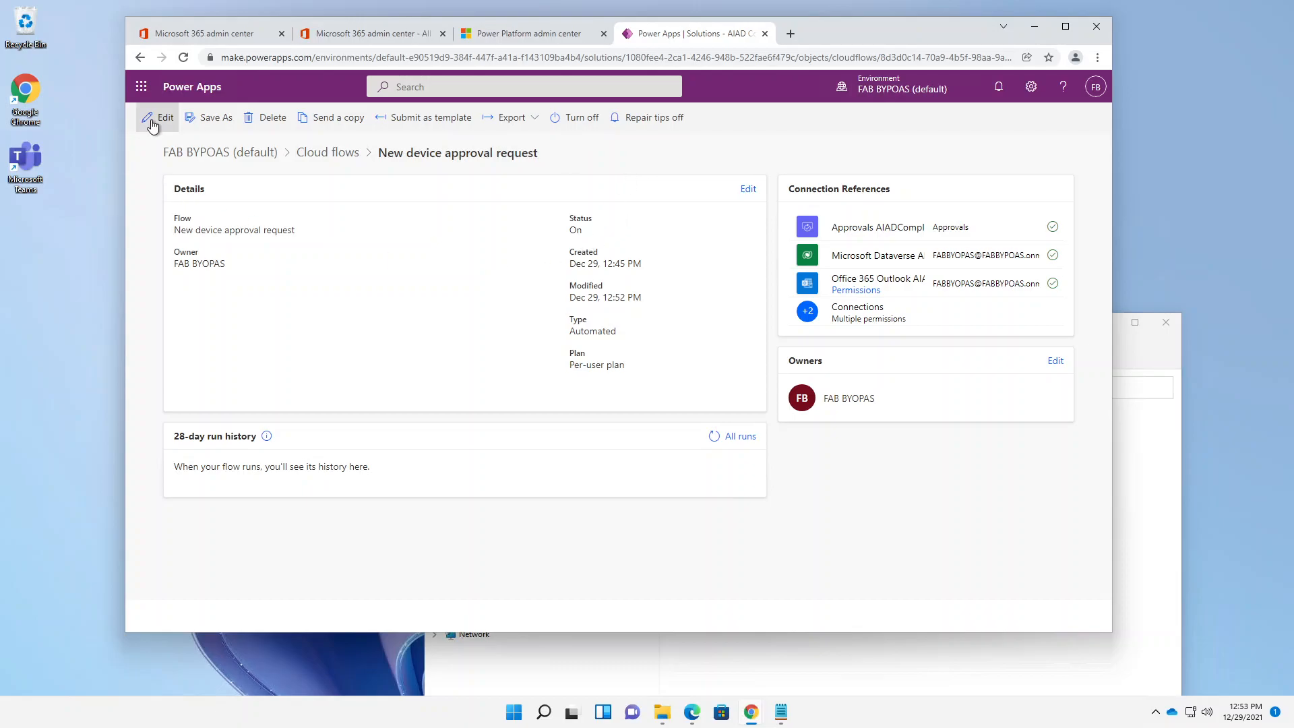
left_click(564, 34)
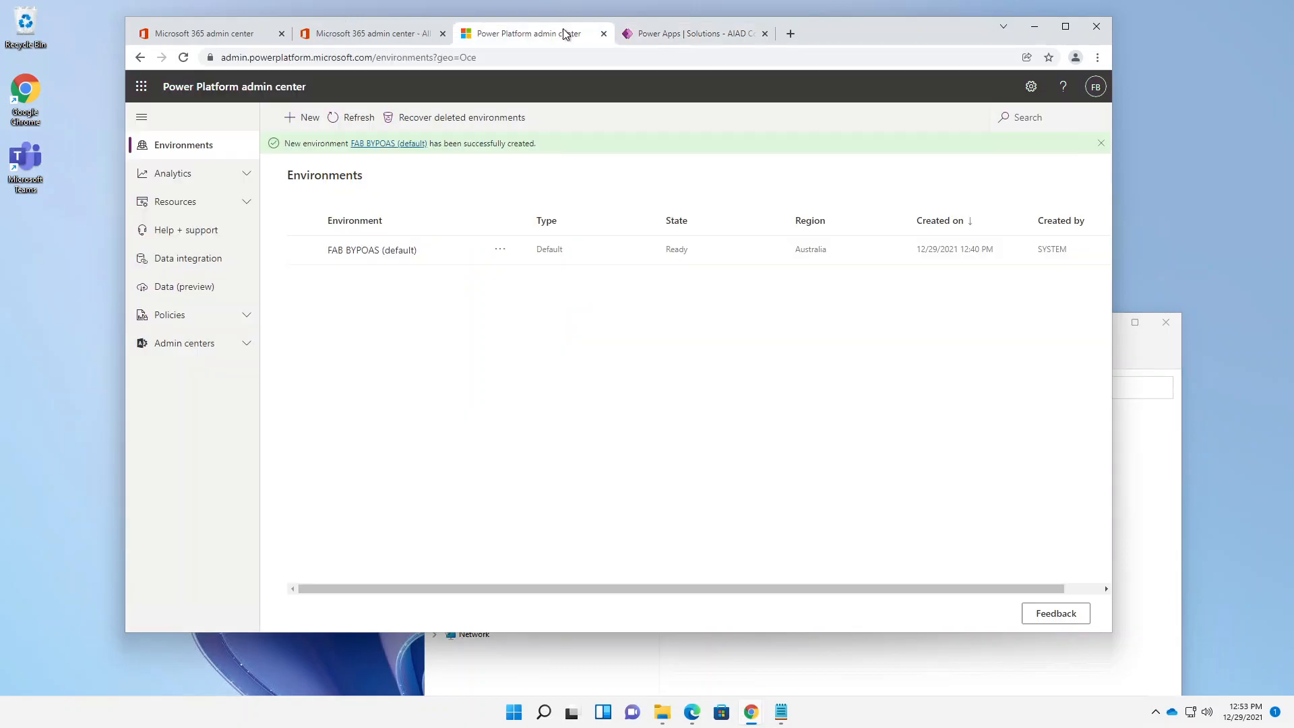
left_click(664, 38)
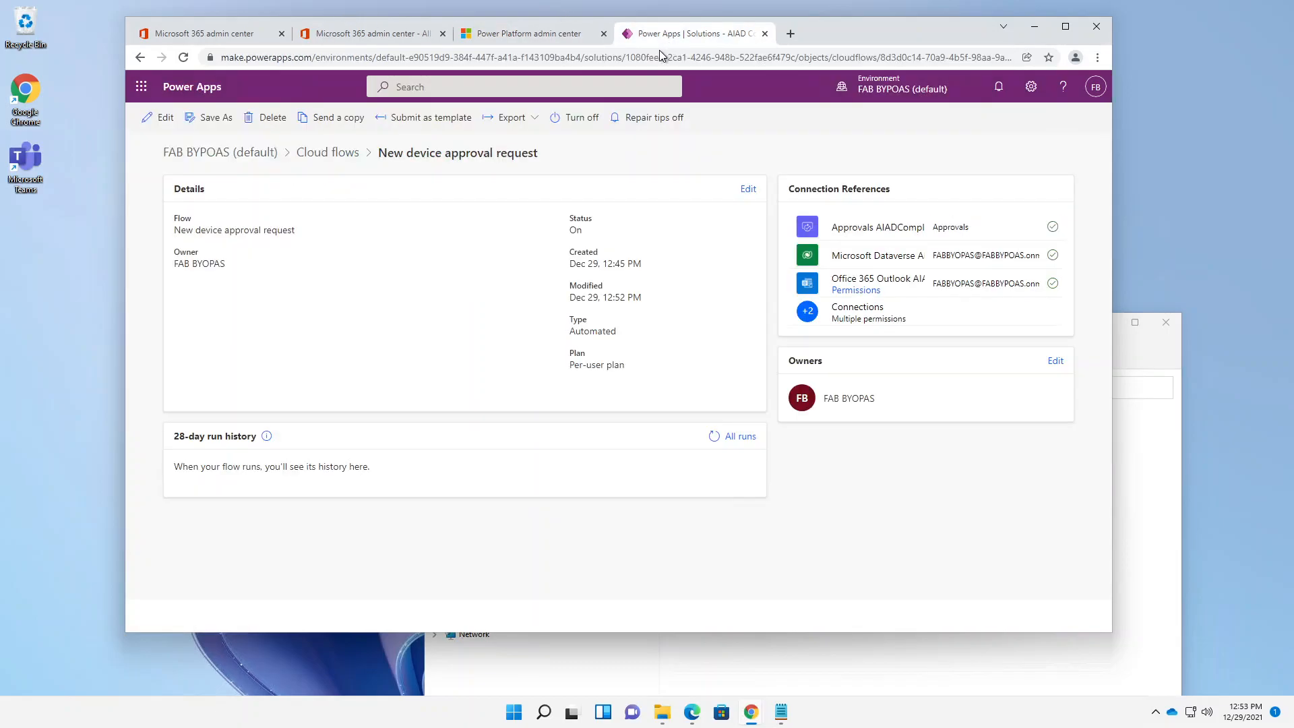
left_click(140, 58)
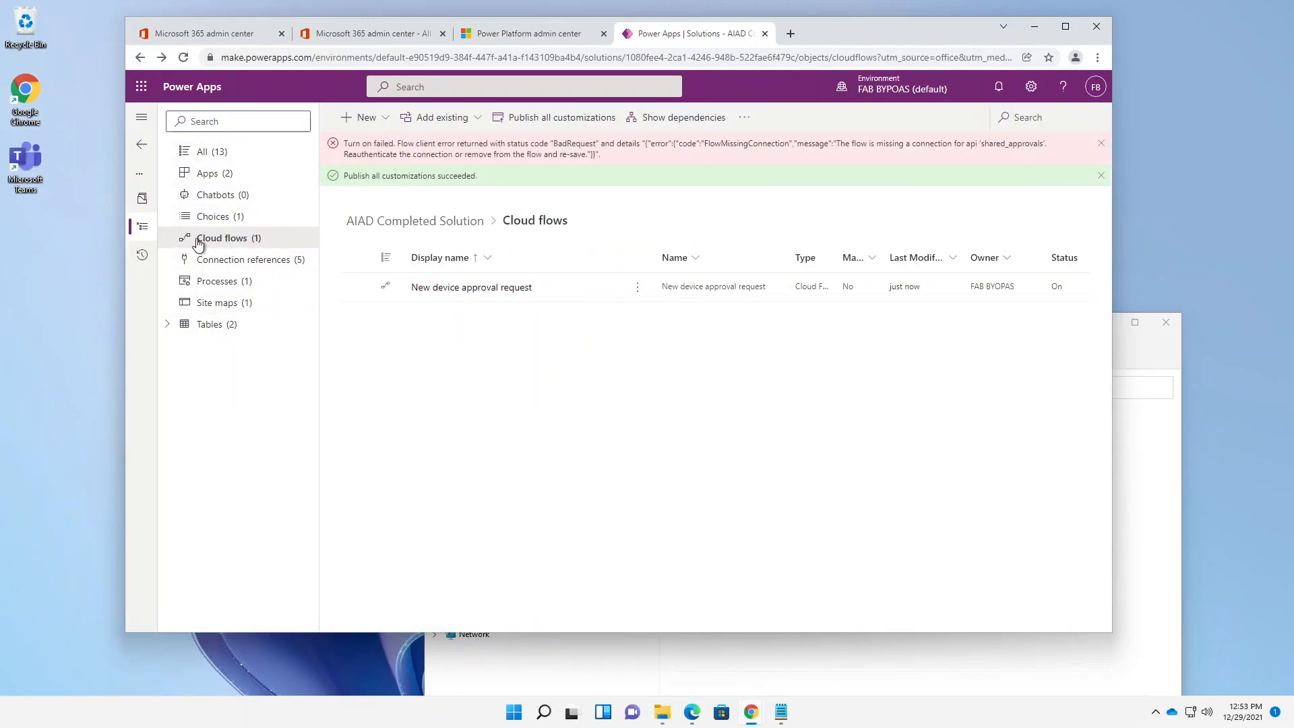
left_click(468, 289)
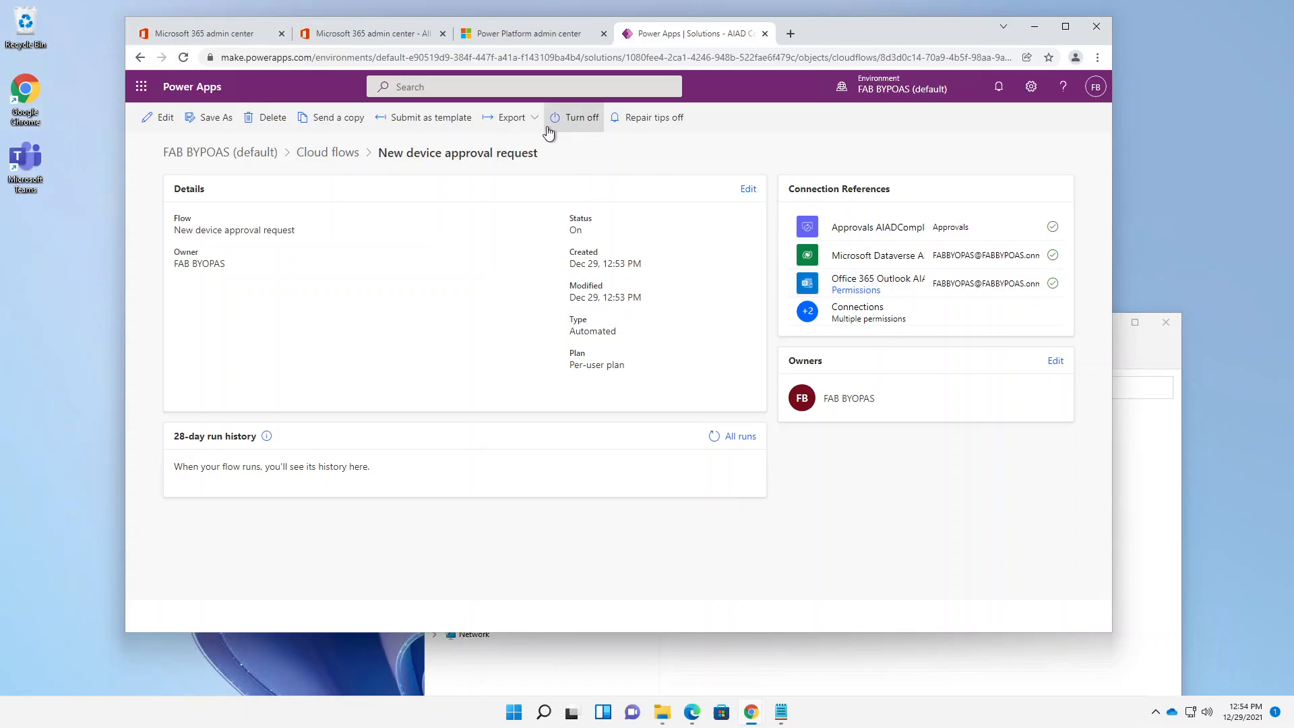
left_click(151, 121)
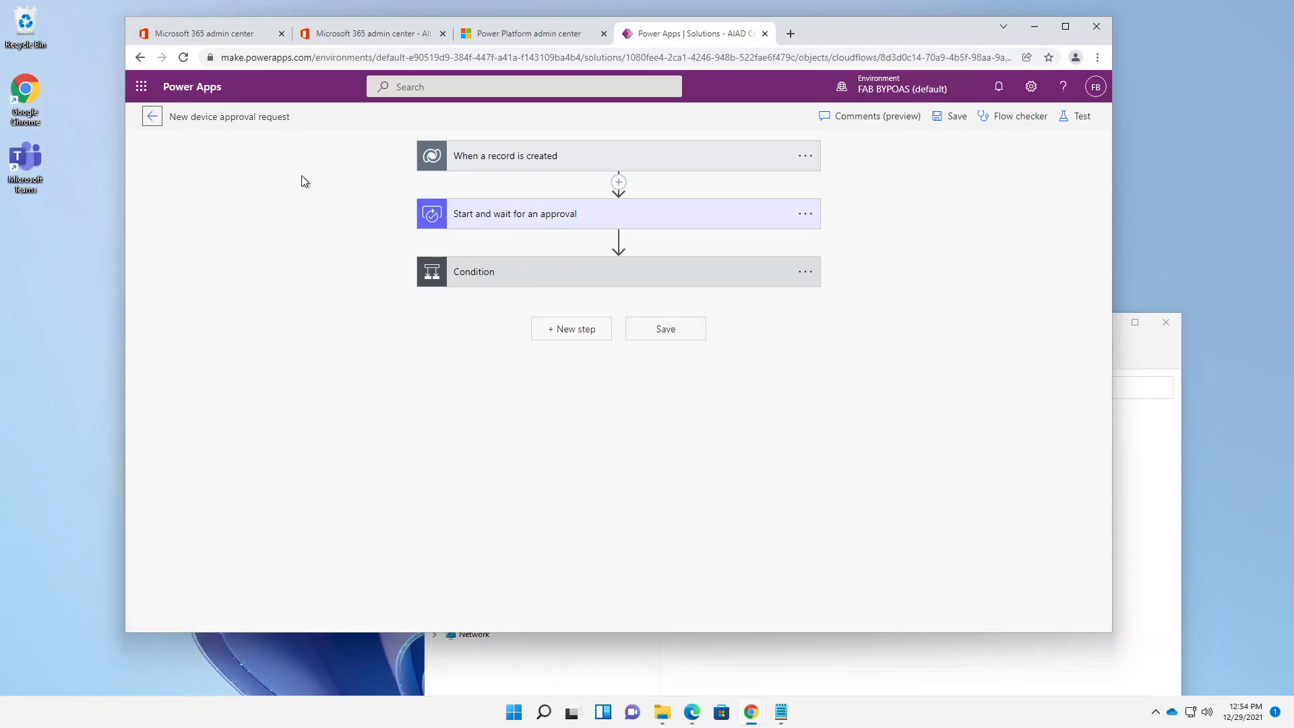
left_click(152, 119)
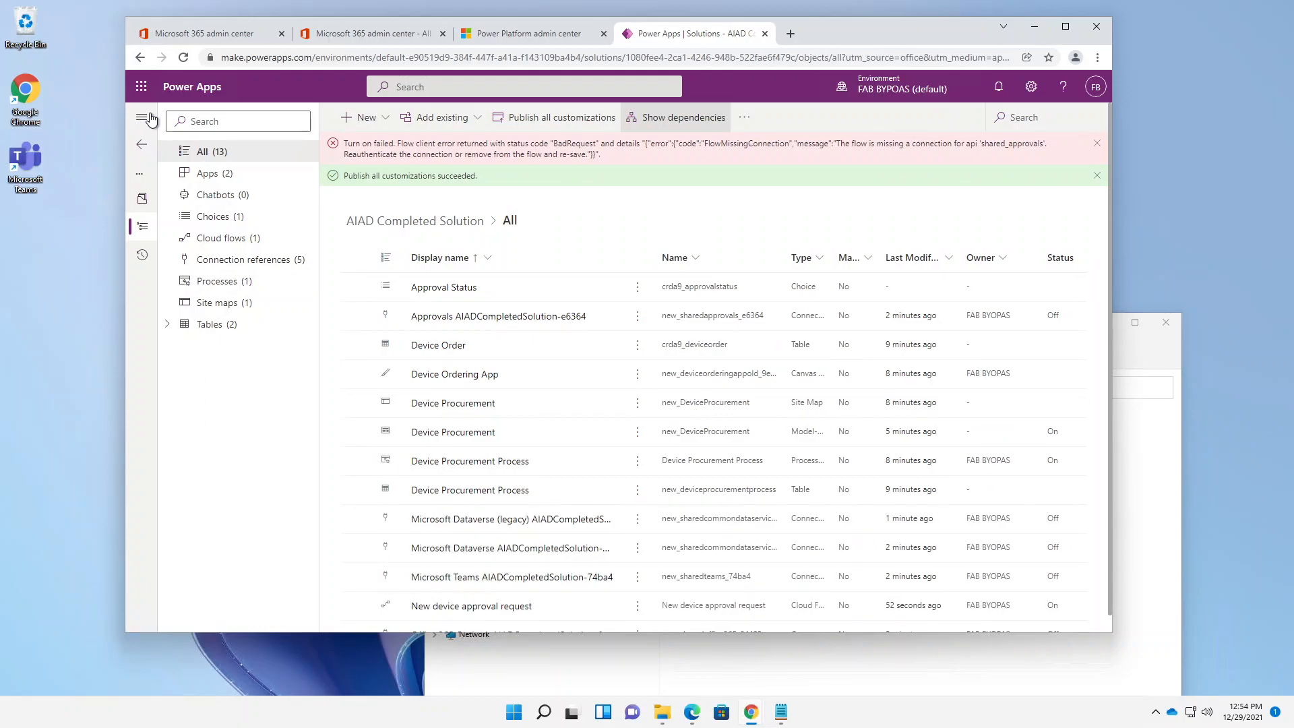
Step: Show all 13 solution objects, publish all customizations, refresh, and bring the Notepad setup notes forward
left_click(229, 239)
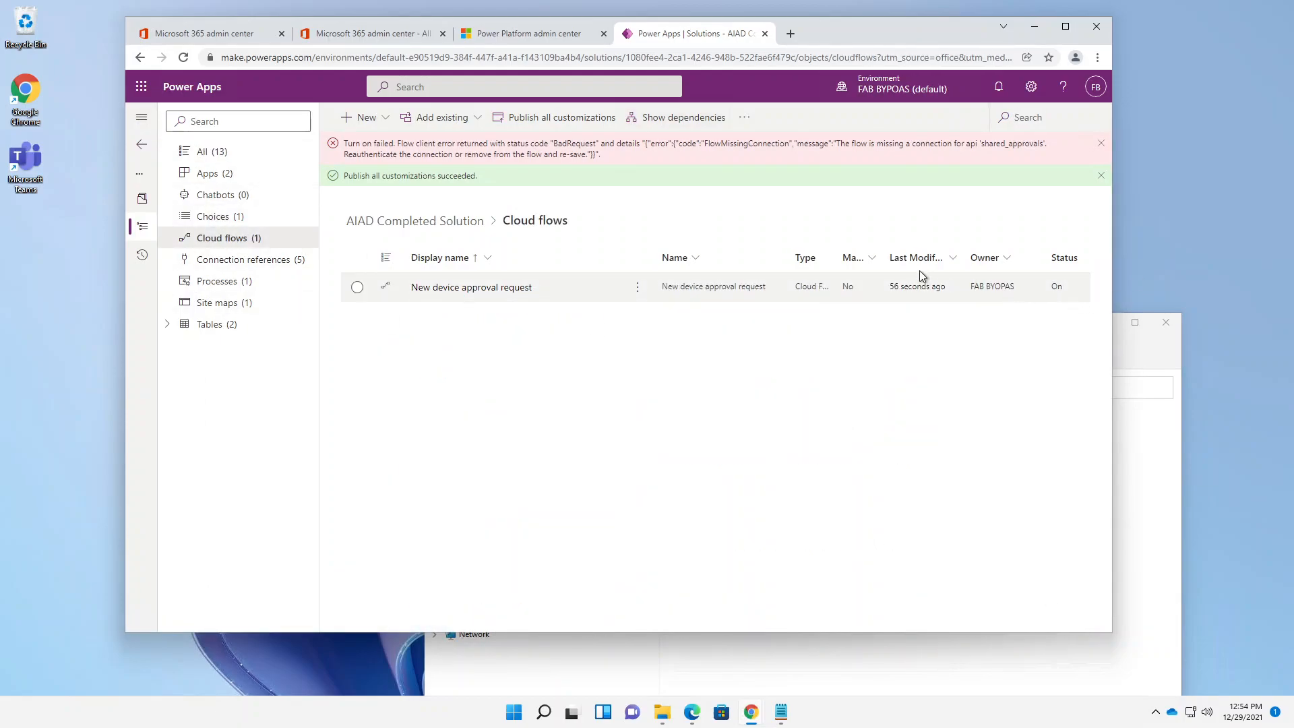
left_click(219, 151)
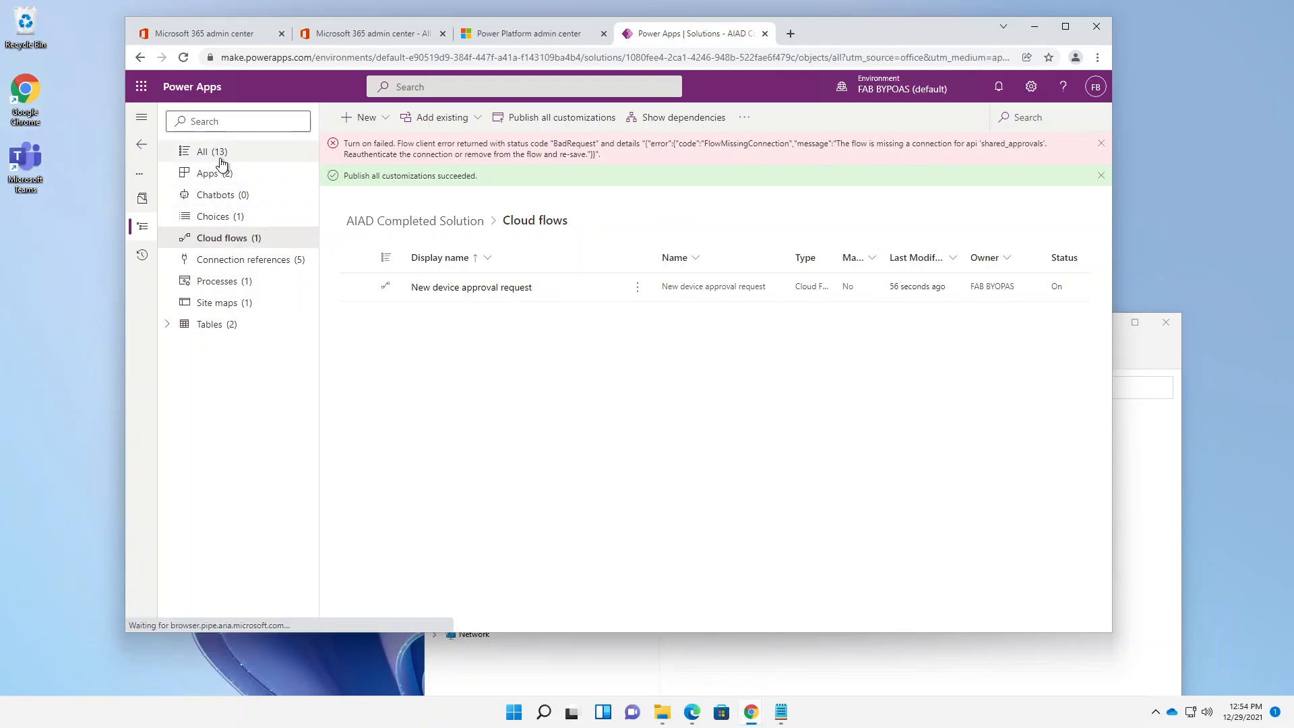
left_click(549, 118)
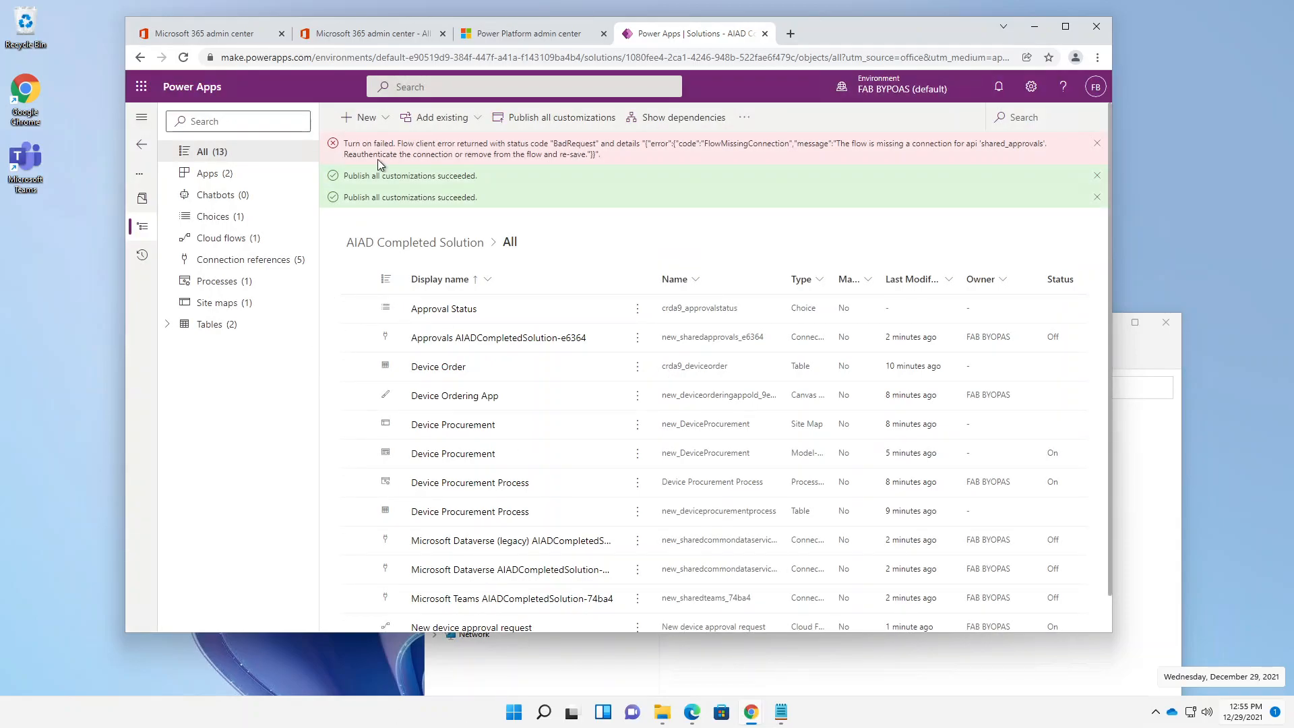
left_click(183, 57)
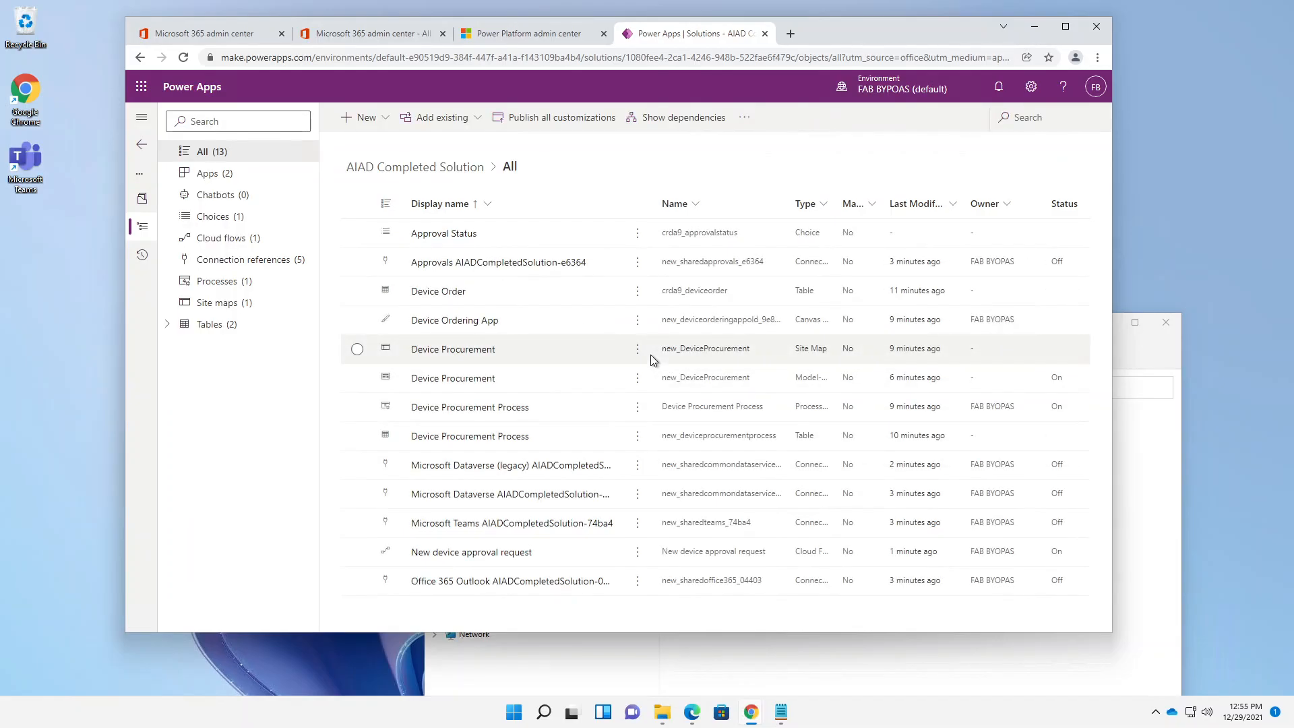
left_click(785, 705)
Step: Replace step 3 in the notes with 'Use default environment, add database'
left_click_drag(519, 221, 444, 93)
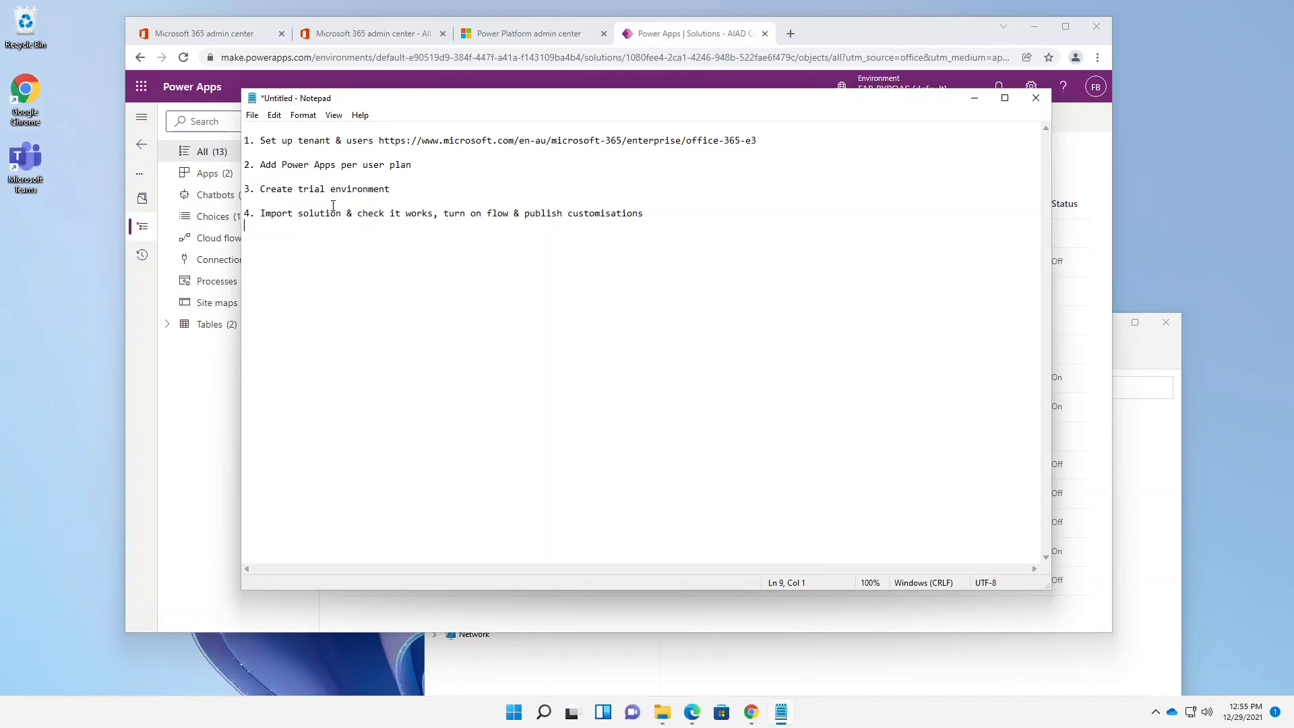
left_click_drag(391, 189, 261, 189)
type("Use default environment, add data")
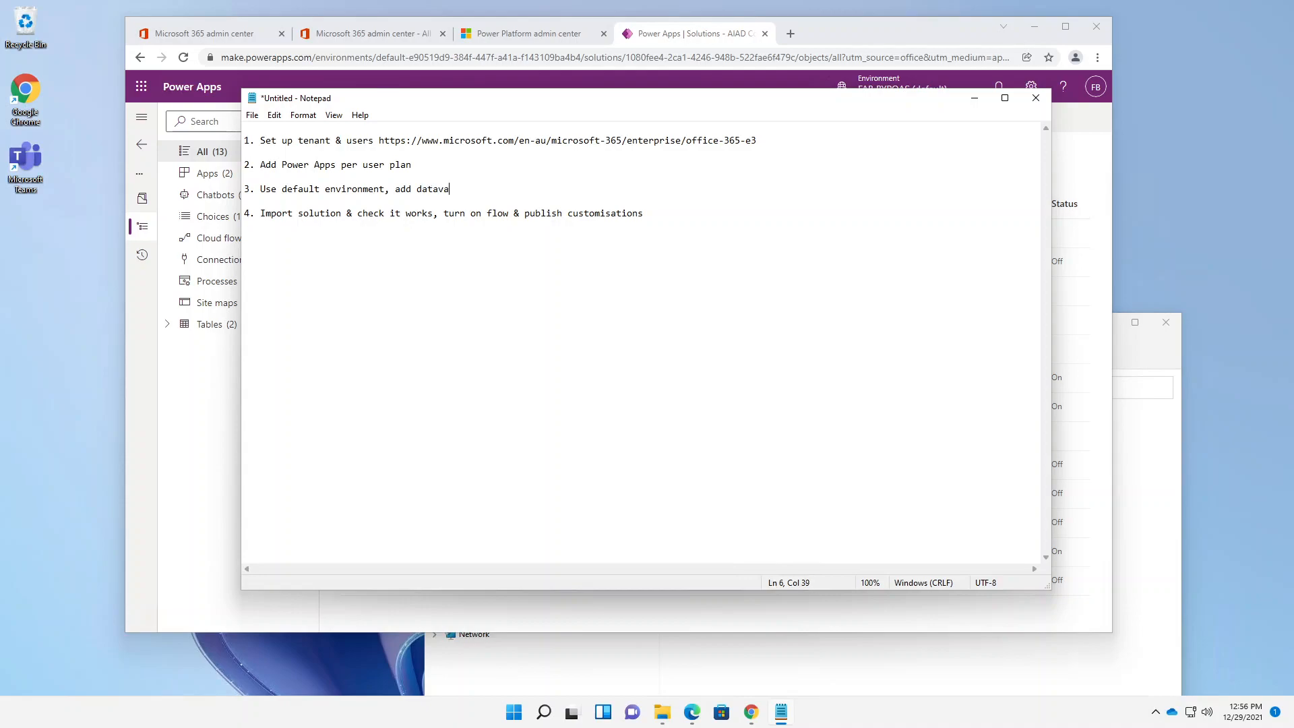
type("base")
left_click(290, 242)
Step: Change step 4 to 'turn on flow / added connections & published customisations', then minimise Notepad and Chrome
left_click(508, 213)
type("/ adde")
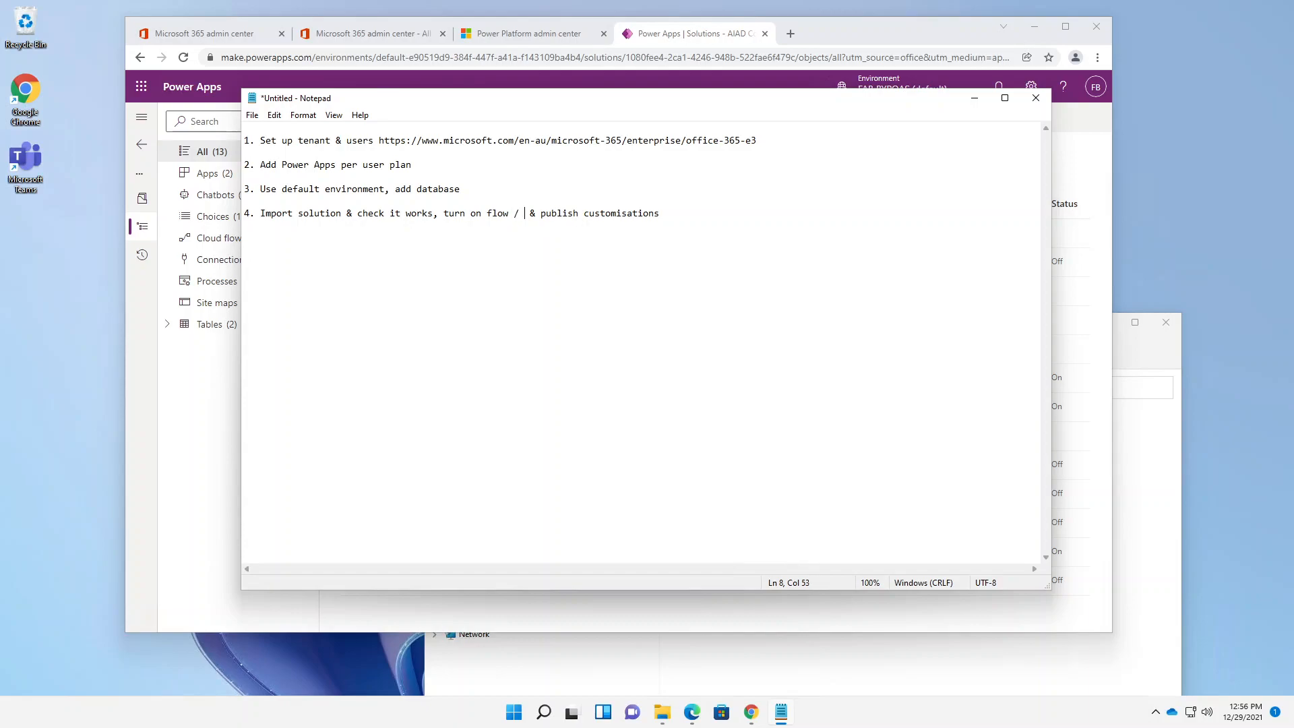
type("d connectio")
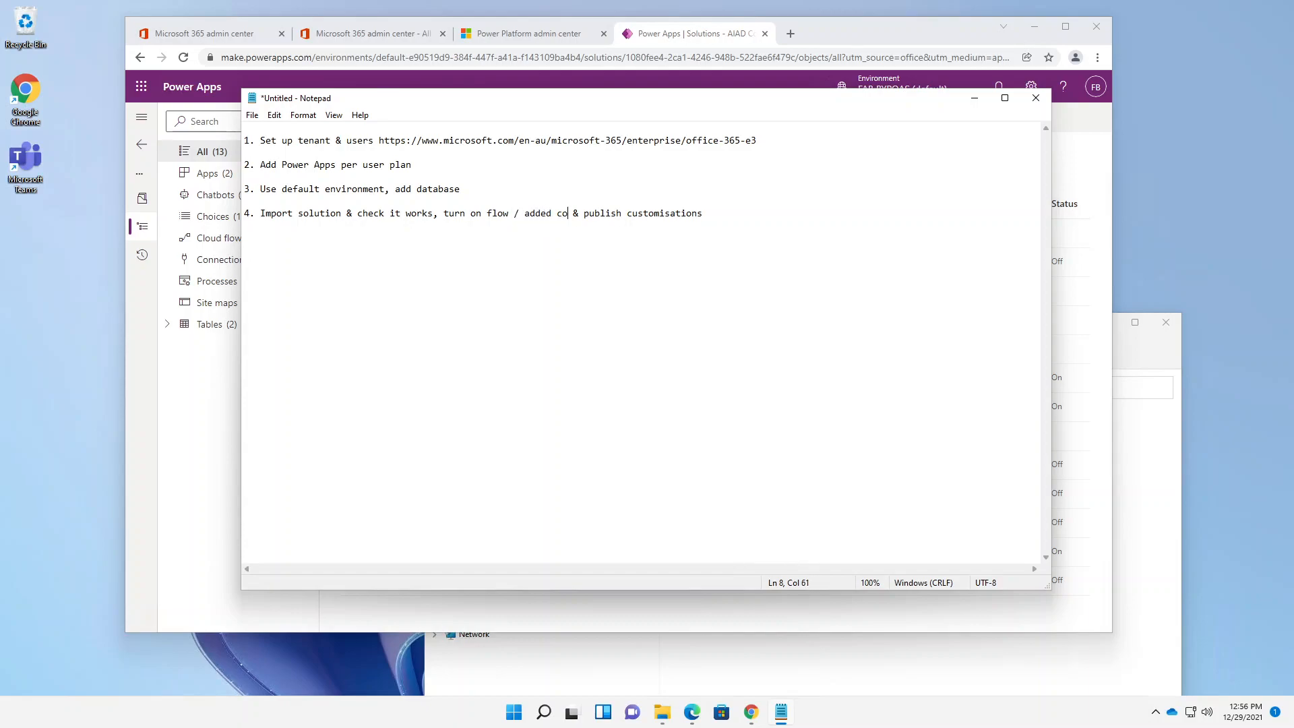
type("ns")
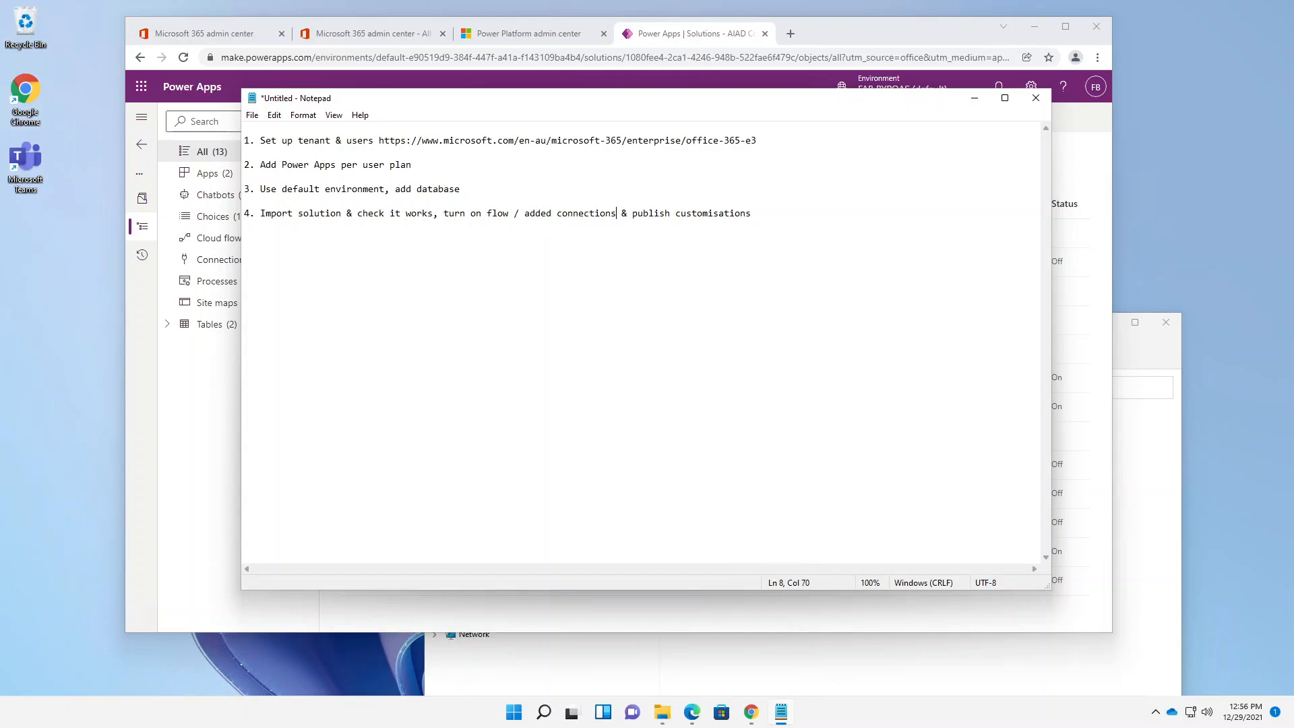
left_click(671, 213)
type("ed")
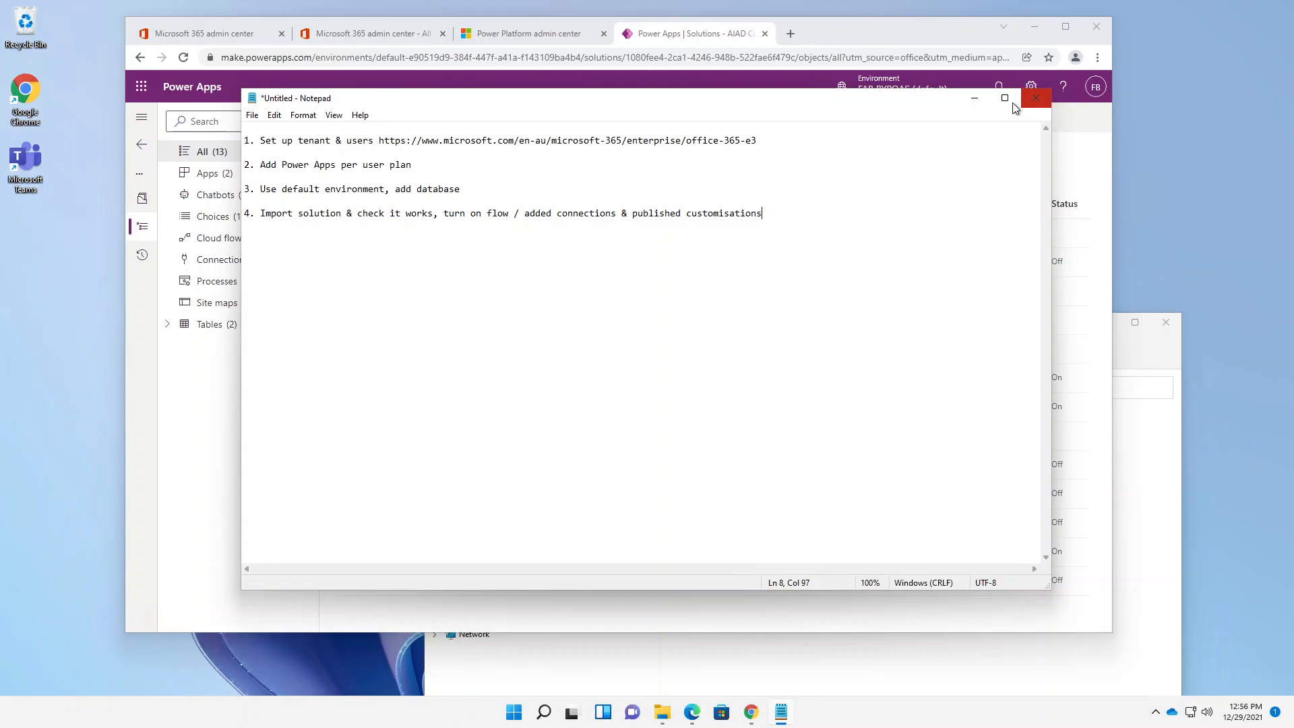
left_click(975, 99)
left_click(1035, 38)
left_click_drag(1011, 318, 825, 117)
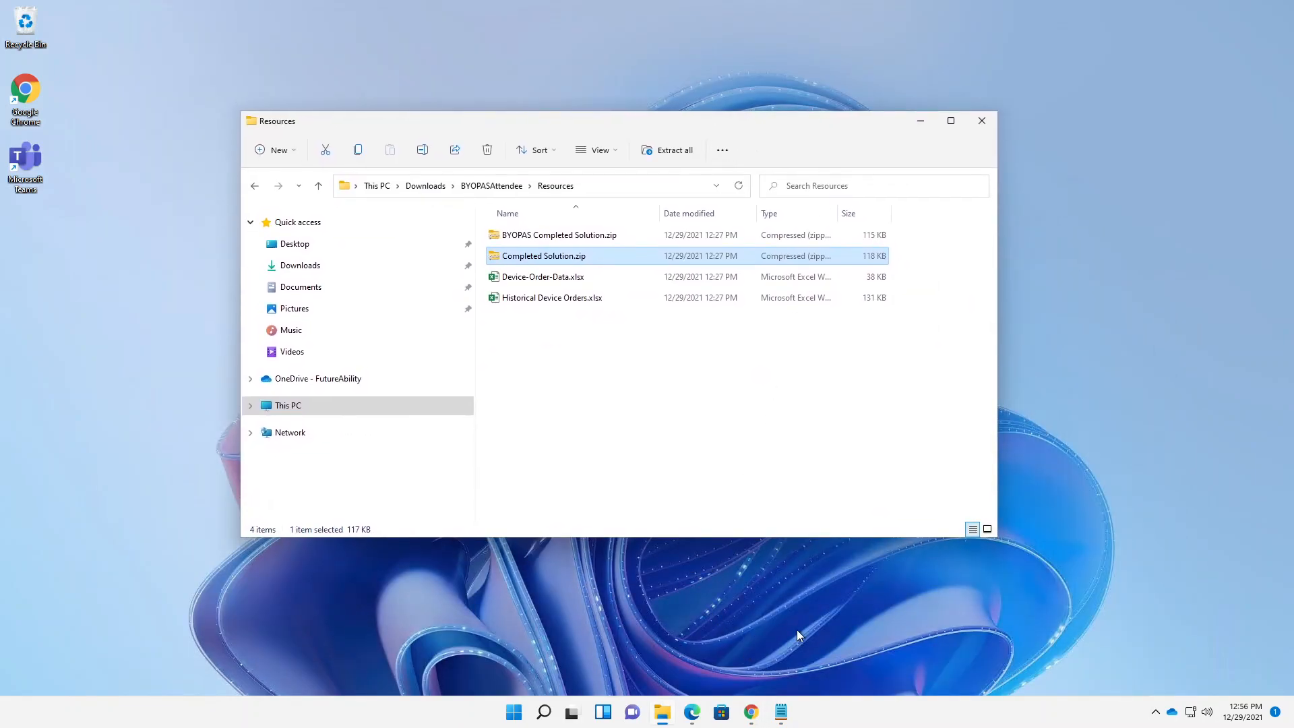
left_click(690, 431)
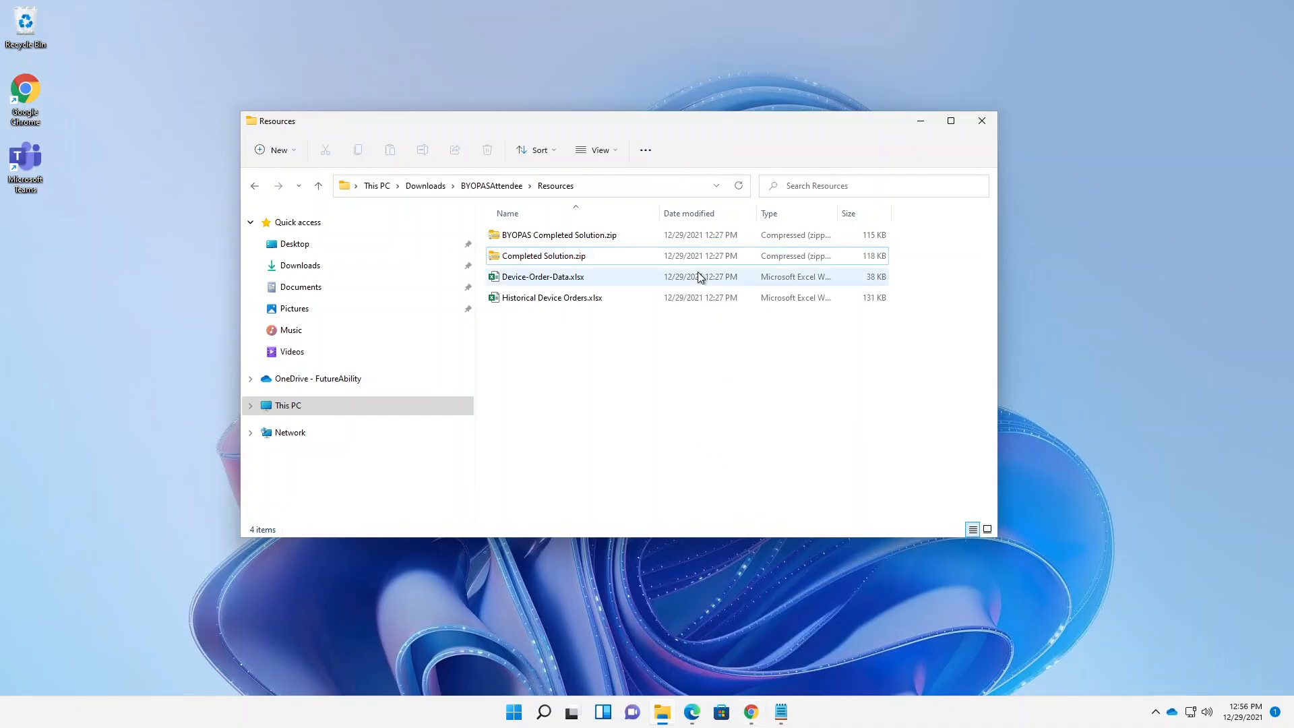